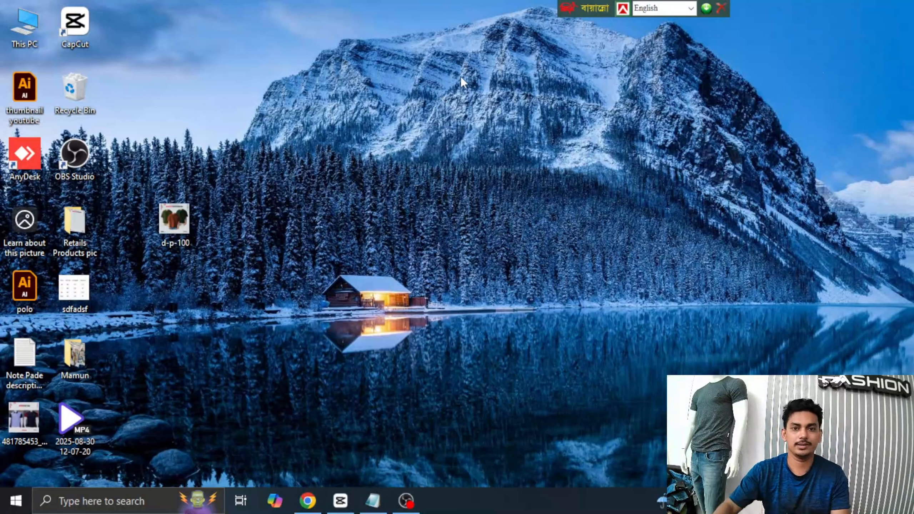
right_click(373, 22)
click(453, 59)
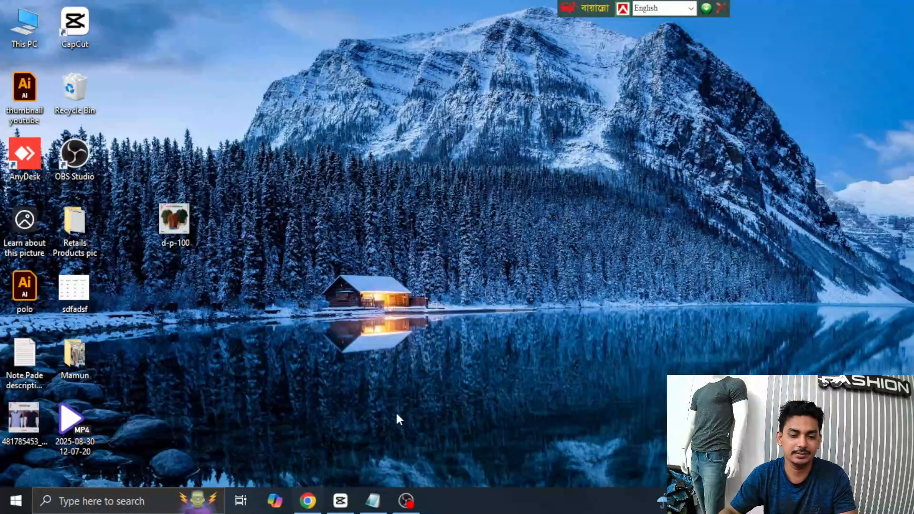
Switch to the CapCut project, return the playhead to the timeline start, and select the opening video clip
click(340, 500)
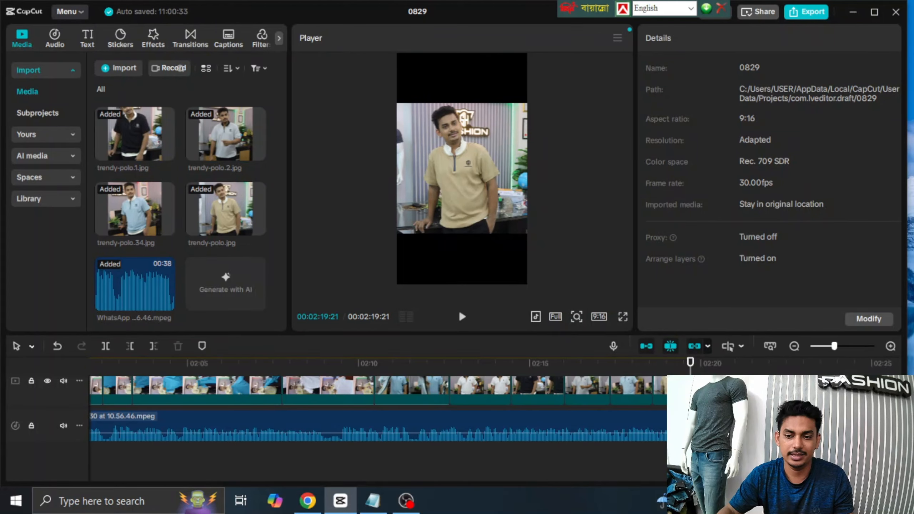
drag(689, 366, 2, 356)
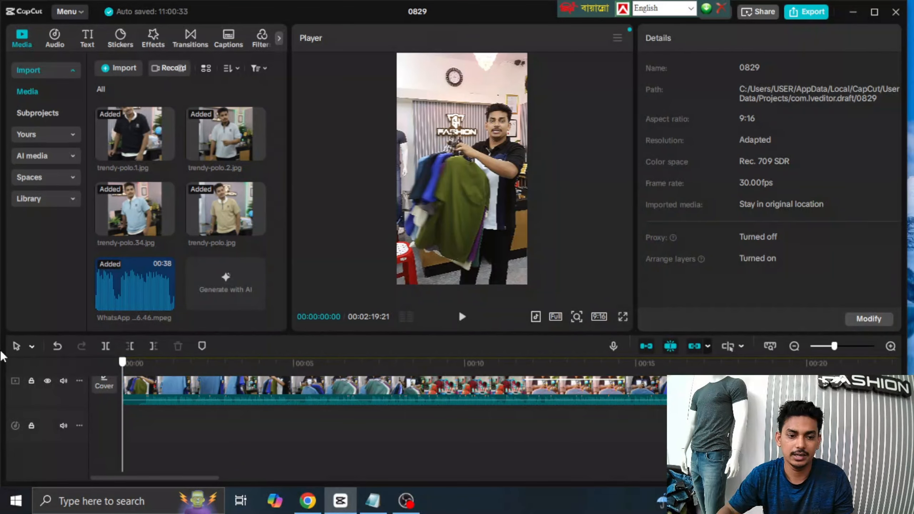
click(233, 388)
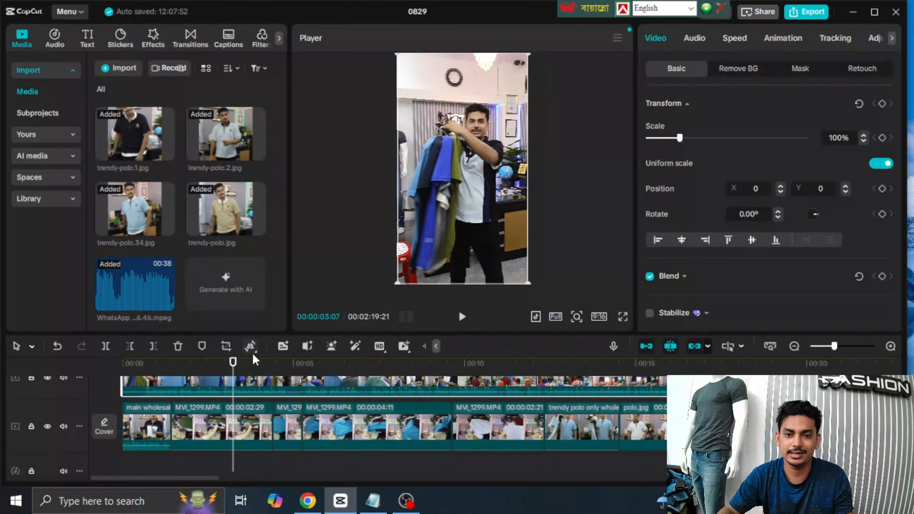
Review the aspect ratio options for the video player, including 16:9 and 9:16, and close them without choosing another
click(599, 317)
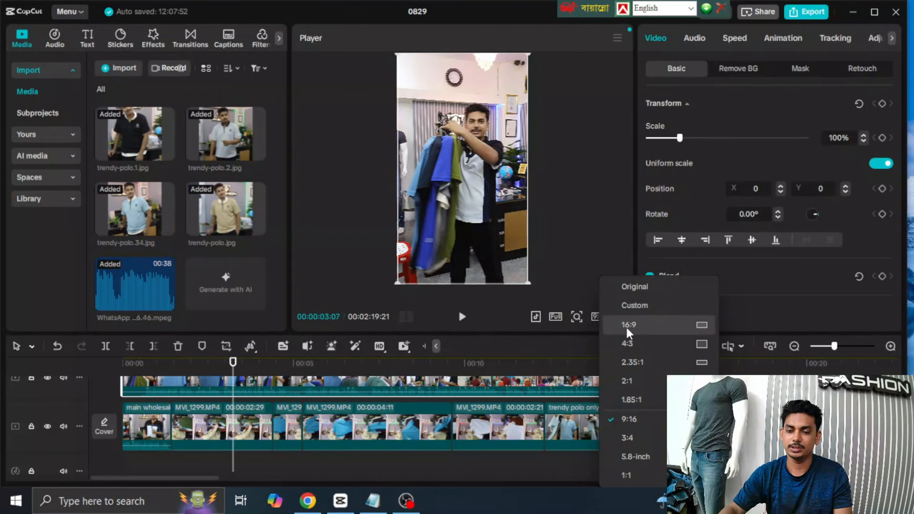
click(599, 317)
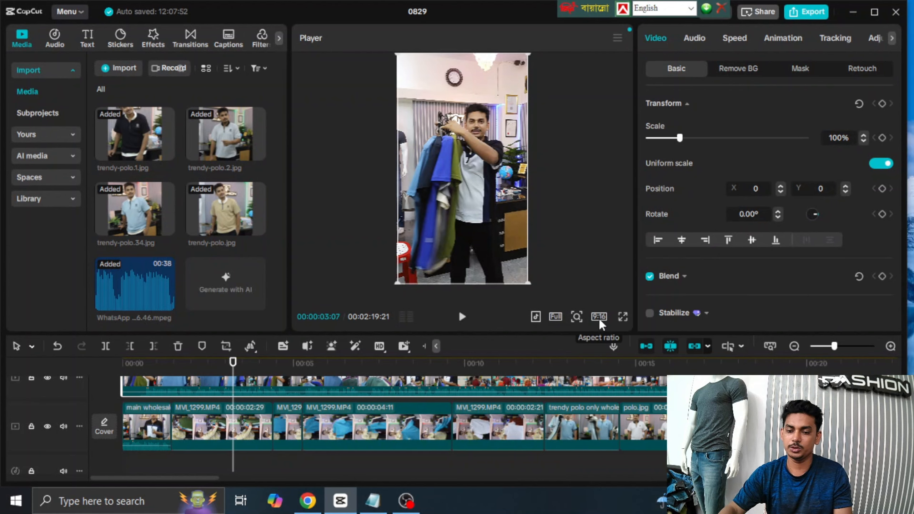
click(599, 321)
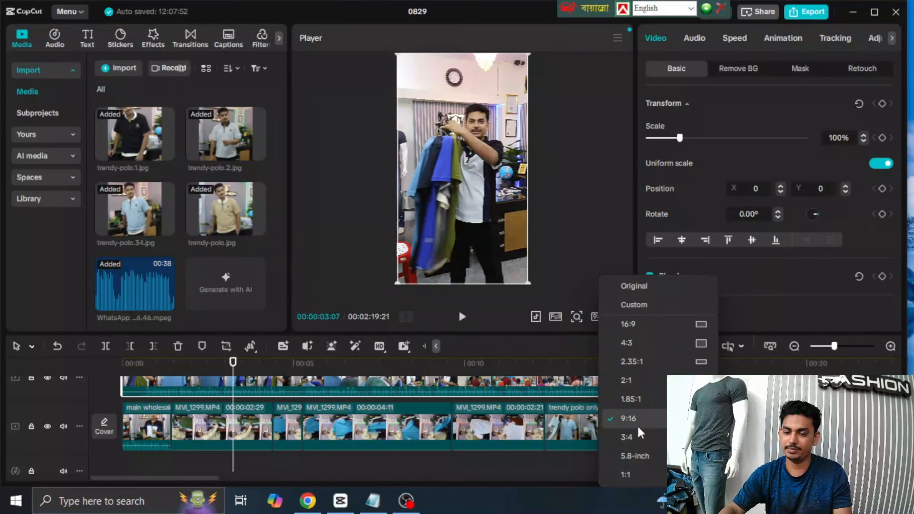
click(578, 334)
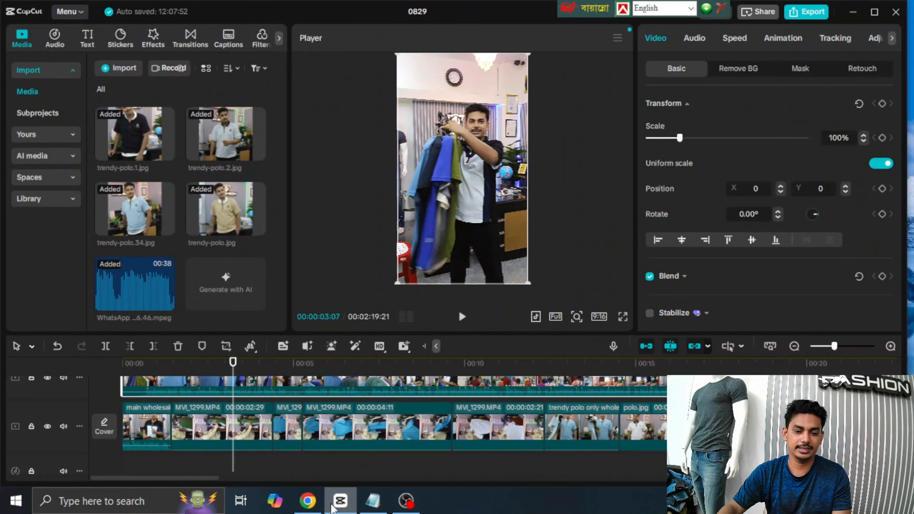
Switch to Chrome, open the SH Fashion BD page on Facebook, and look over its intro and post area
click(308, 500)
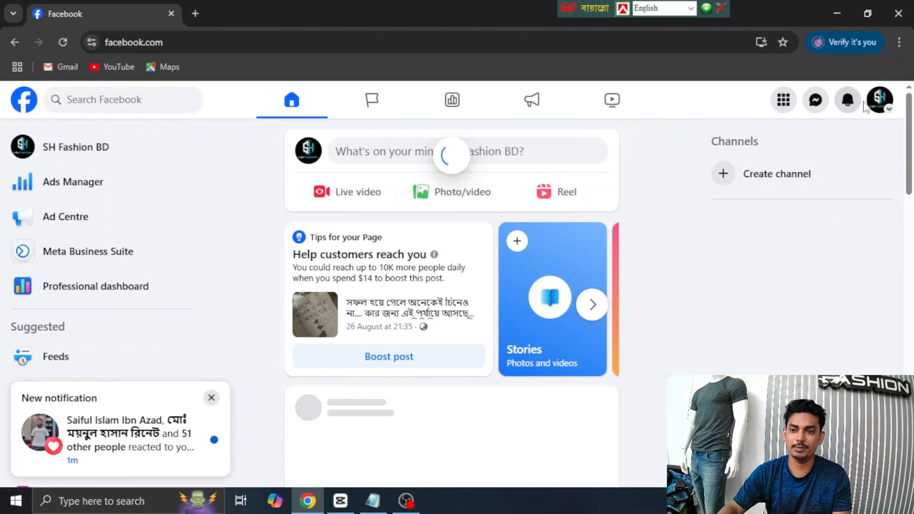
click(879, 101)
click(682, 148)
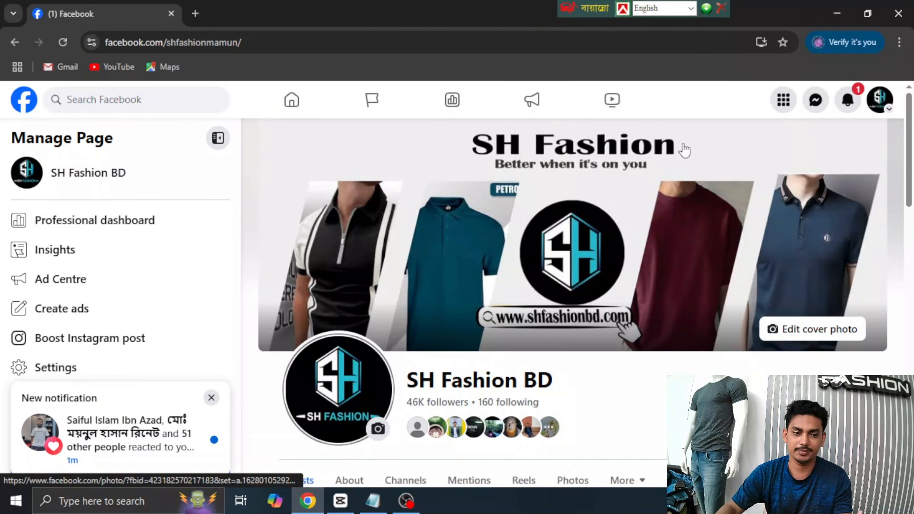
scroll(715, 159, down, 9)
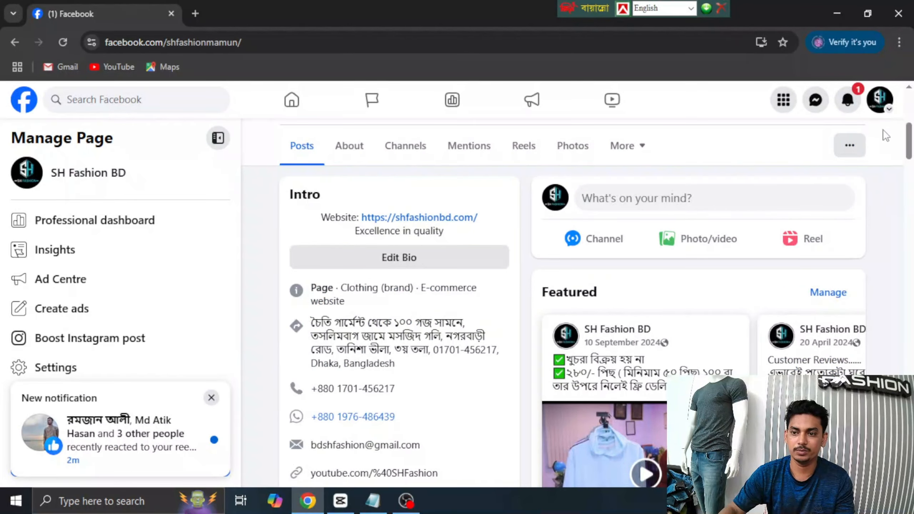
scroll(886, 136, up, 7)
scroll(739, 312, down, 5)
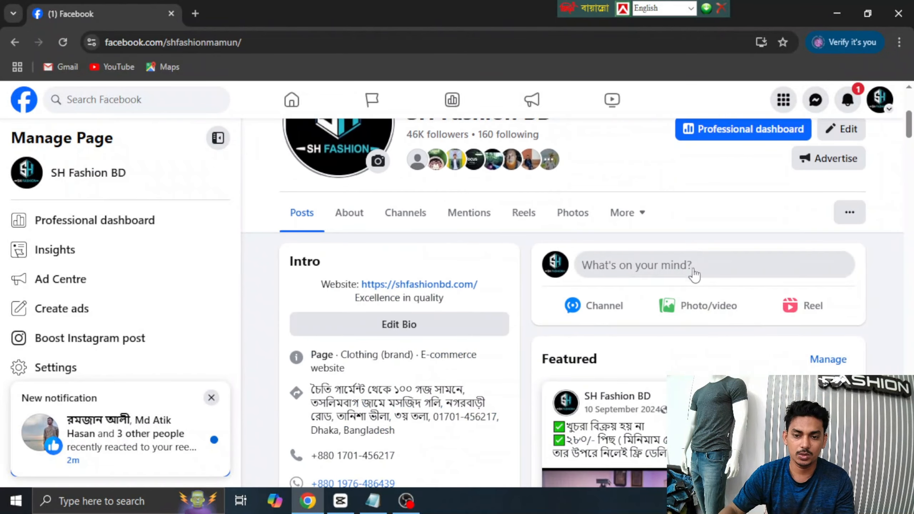
scroll(660, 331, down, 2)
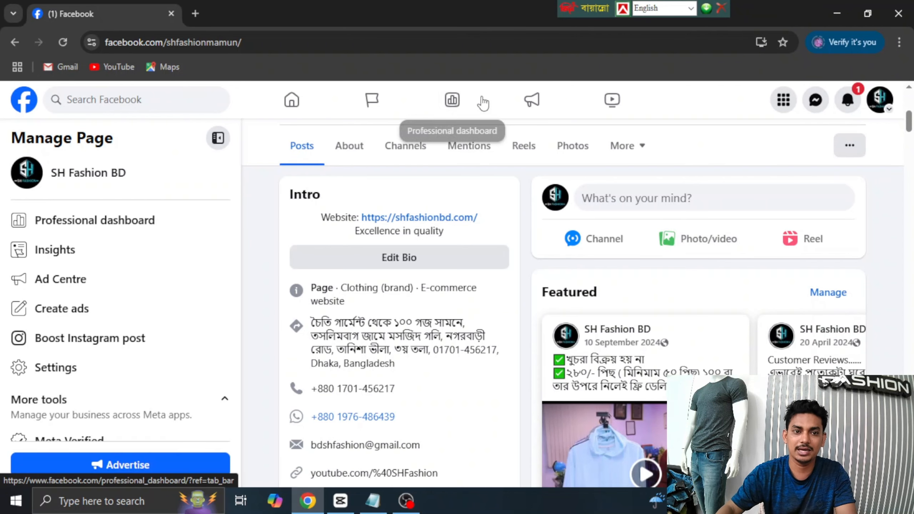
Open web.whatsapp.com in a new browser tab alongside the Facebook page
click(195, 13)
text(w)
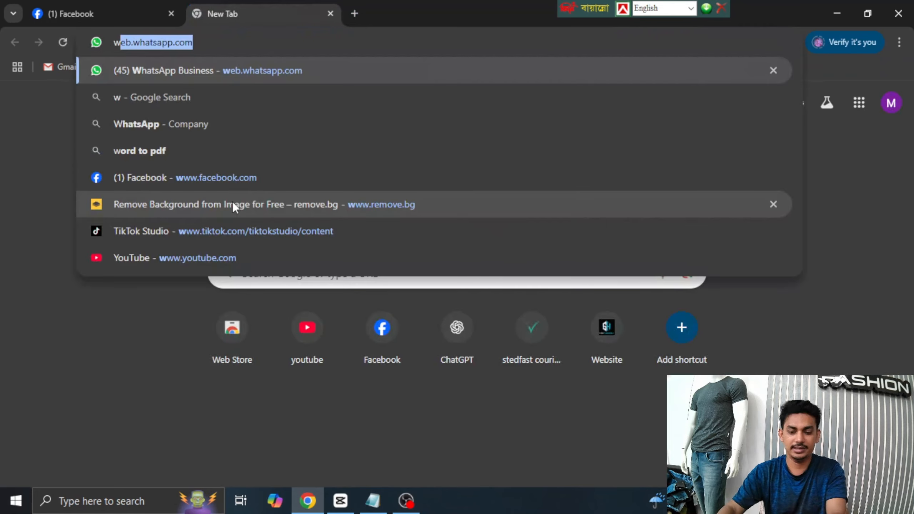
key(Return)
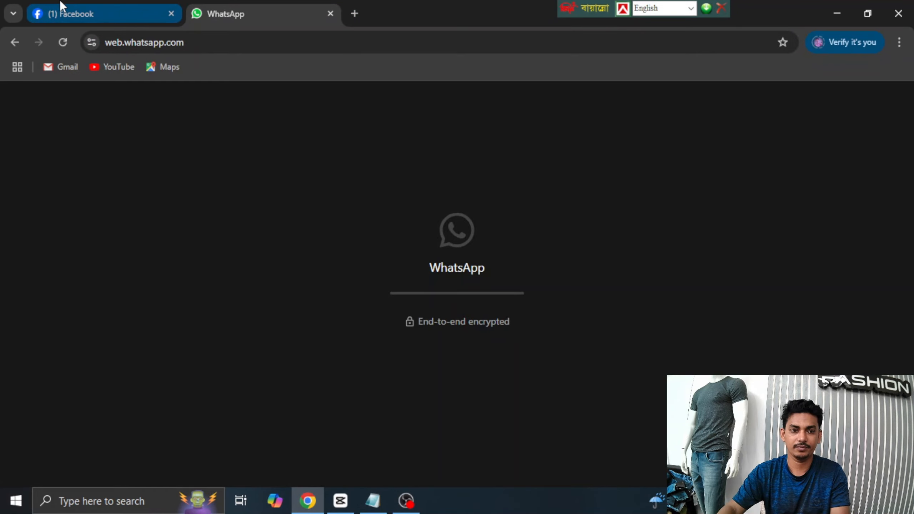
click(60, 2)
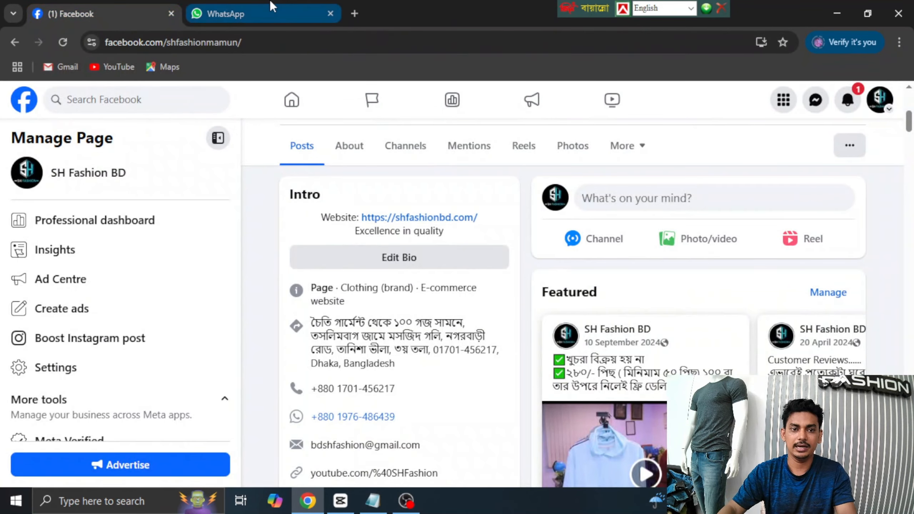
click(299, 8)
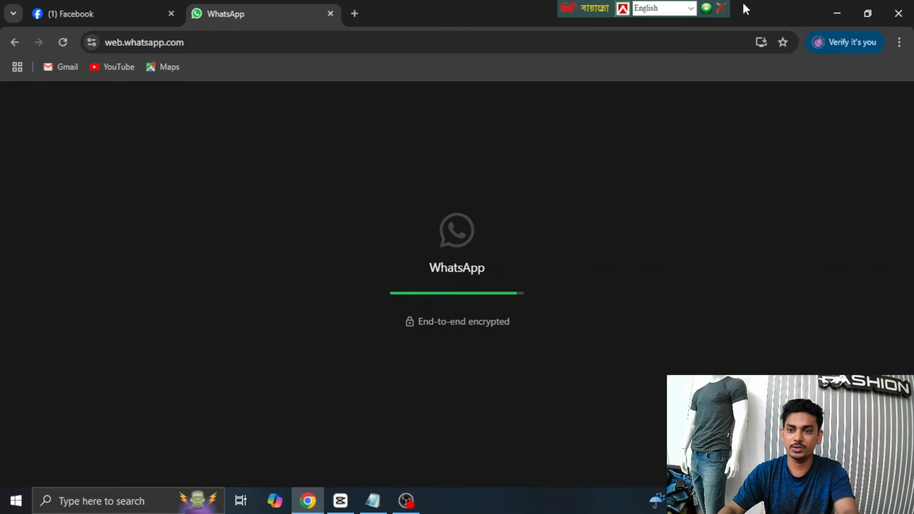
Minimize the browser and CapCut windows and open the polo file from the desktop in Adobe Illustrator
click(836, 13)
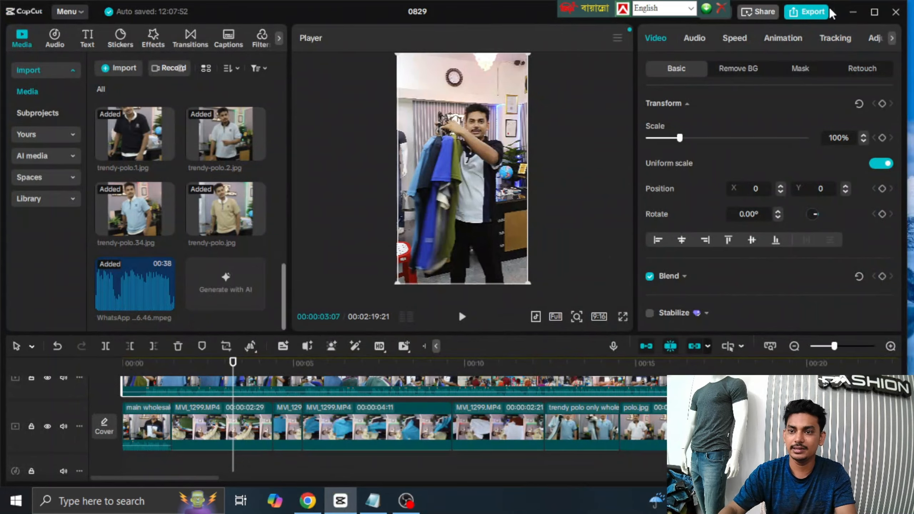
click(853, 12)
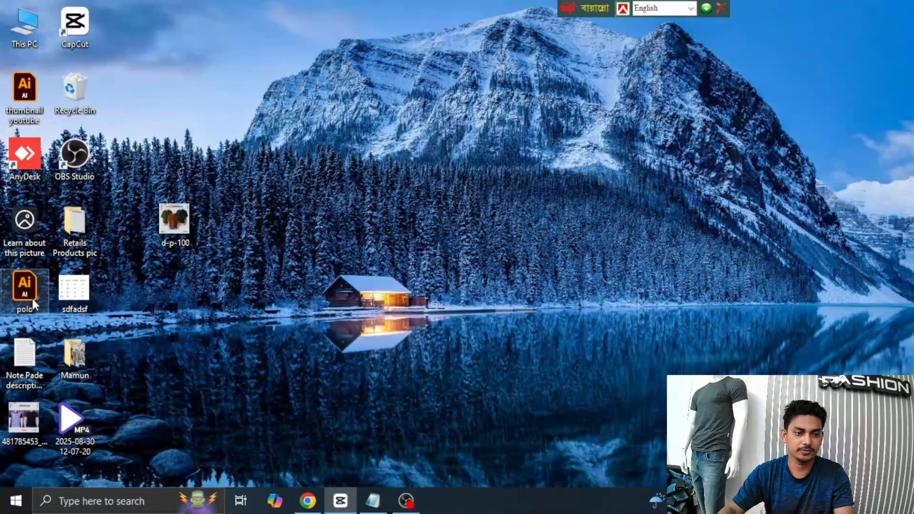
double_click(33, 301)
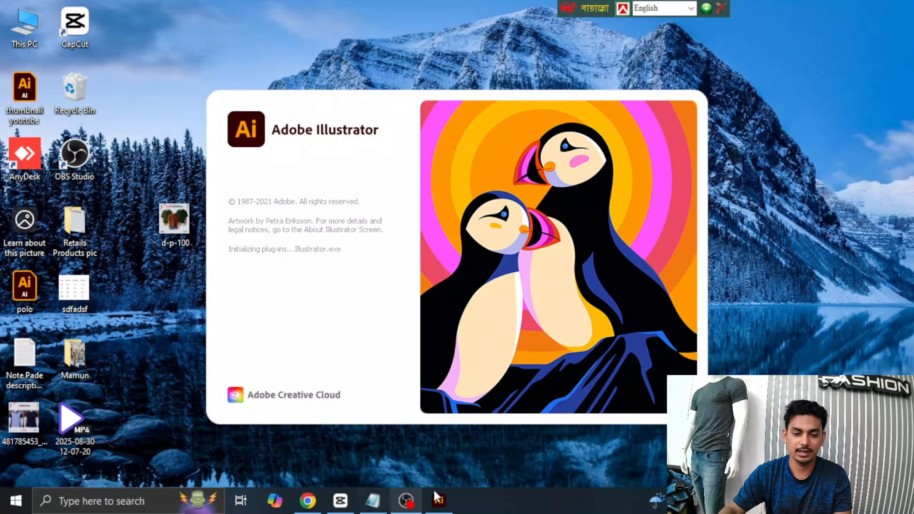
Switch back to WhatsApp in Chrome, open the pinned Sh Fashion chat, and look through the product photos sent there
click(308, 501)
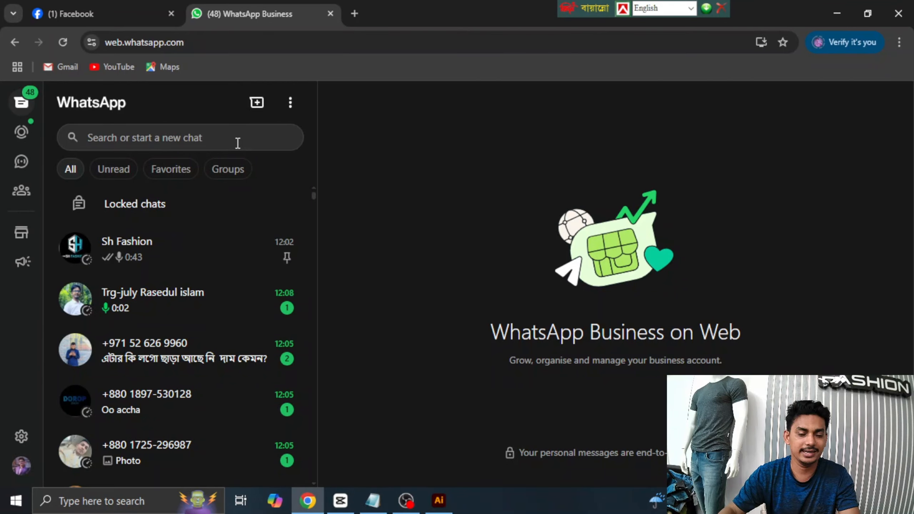
scroll(154, 342, down, 2)
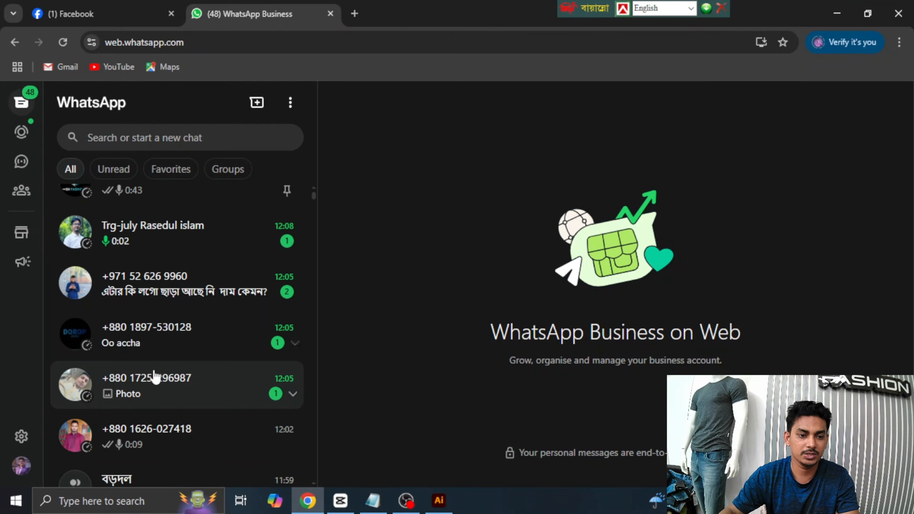
scroll(173, 406, up, 2)
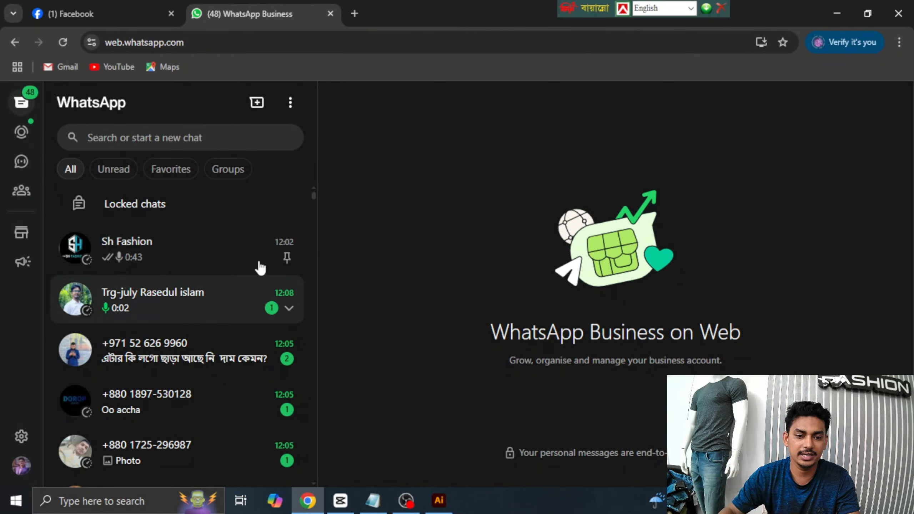
click(232, 255)
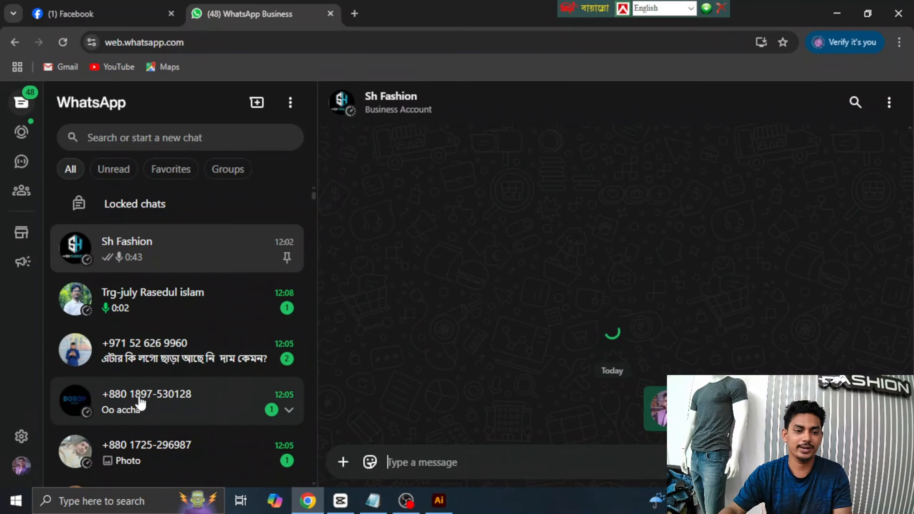
scroll(169, 414, down, 3)
scroll(180, 441, up, 3)
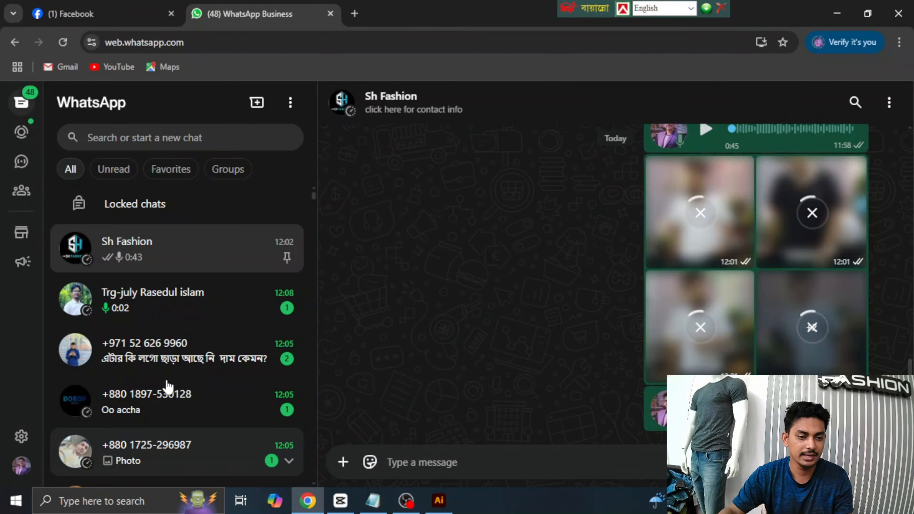
scroll(729, 274, up, 10)
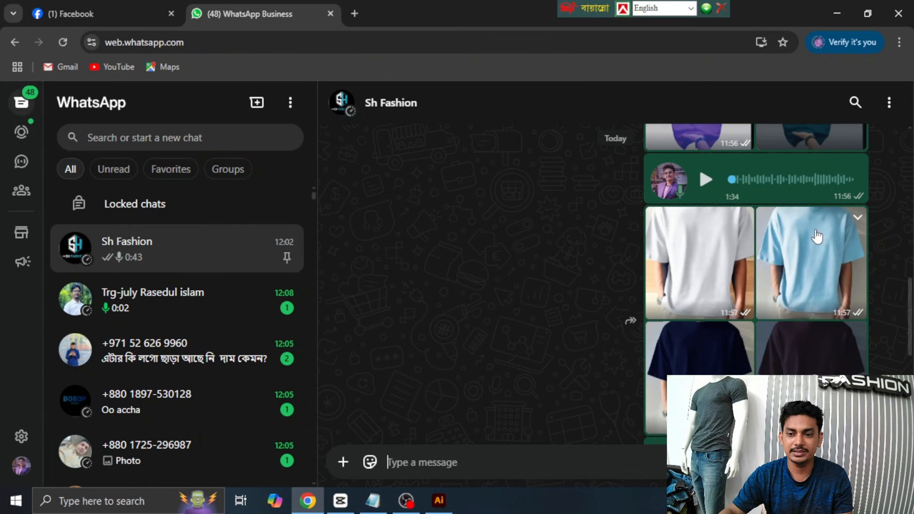
scroll(683, 326, down, 4)
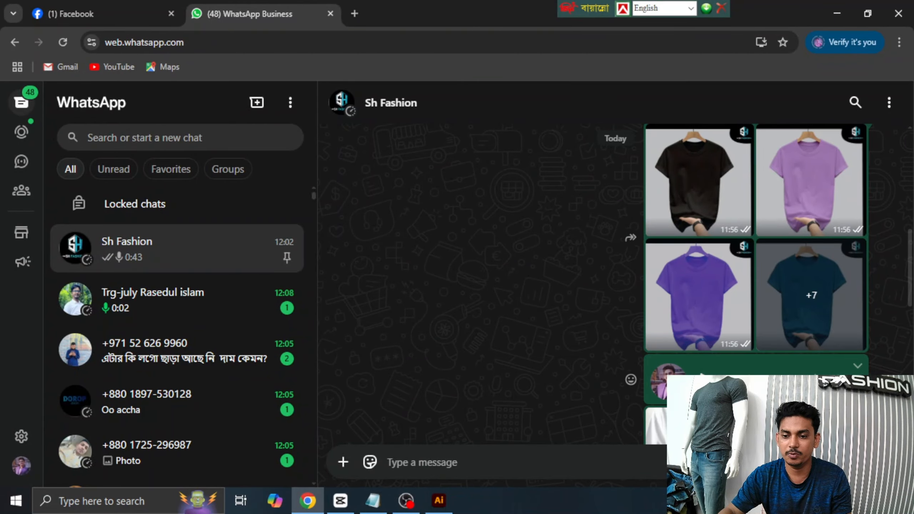
scroll(563, 282, down, 8)
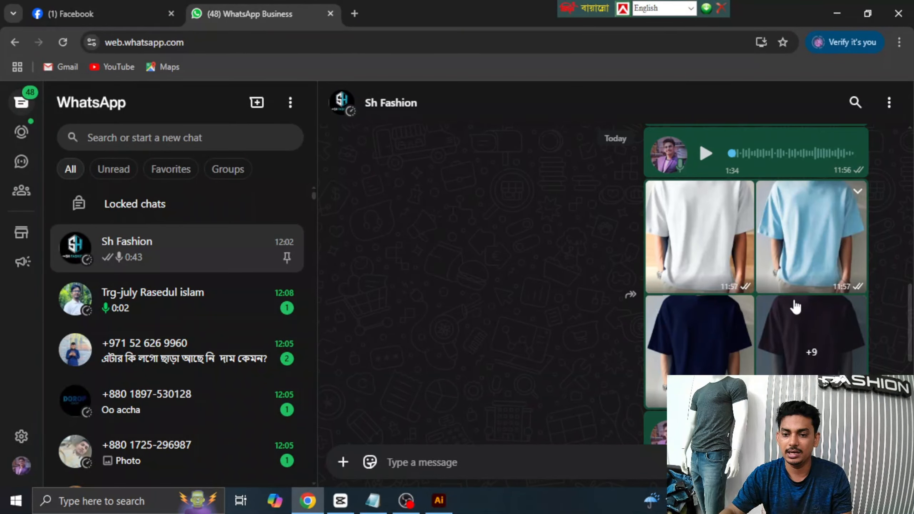
scroll(584, 292, down, 5)
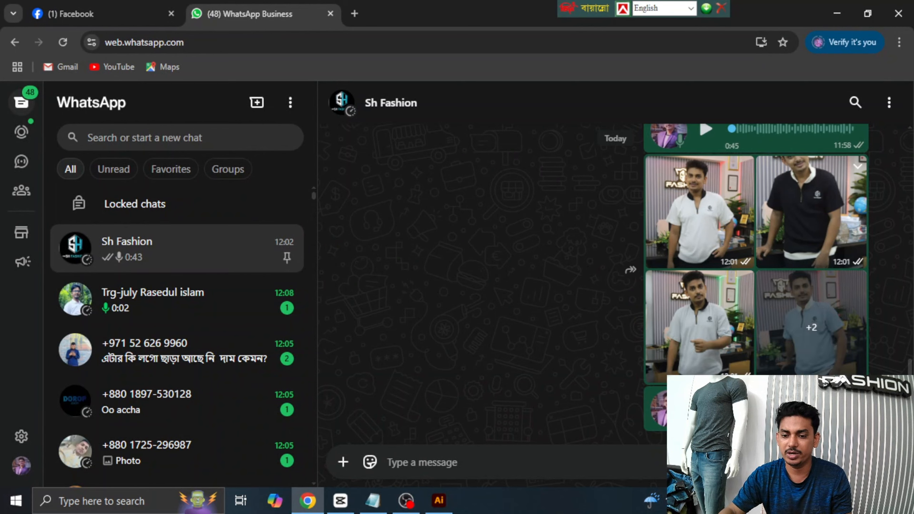
scroll(590, 303, up, 5)
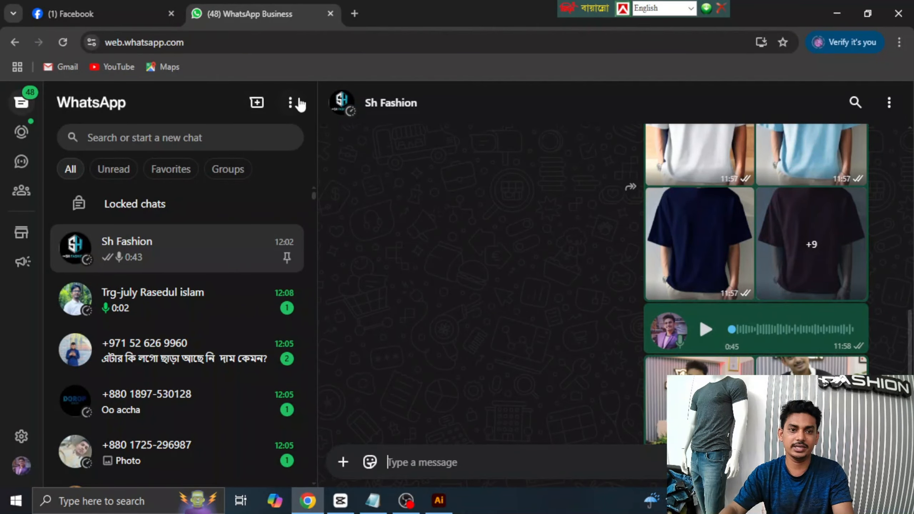
Open shfashionbd.com in a new tab and view the Primum Combo Polo (2 Pcs) product in the Men's Polo Tshirt category
click(354, 11)
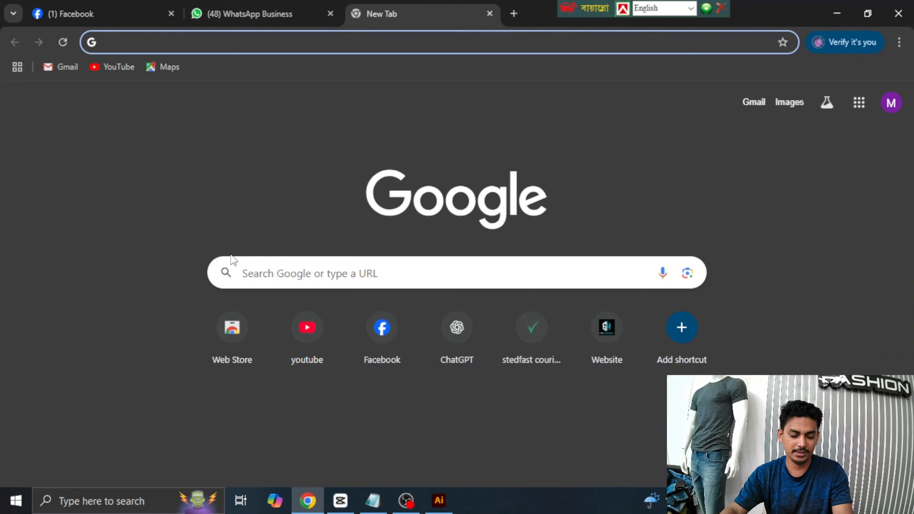
text(s)
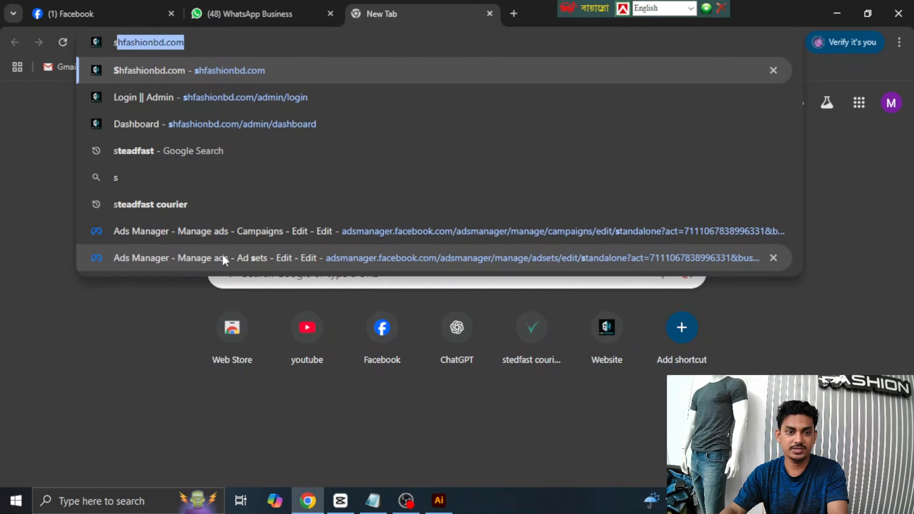
key(Return)
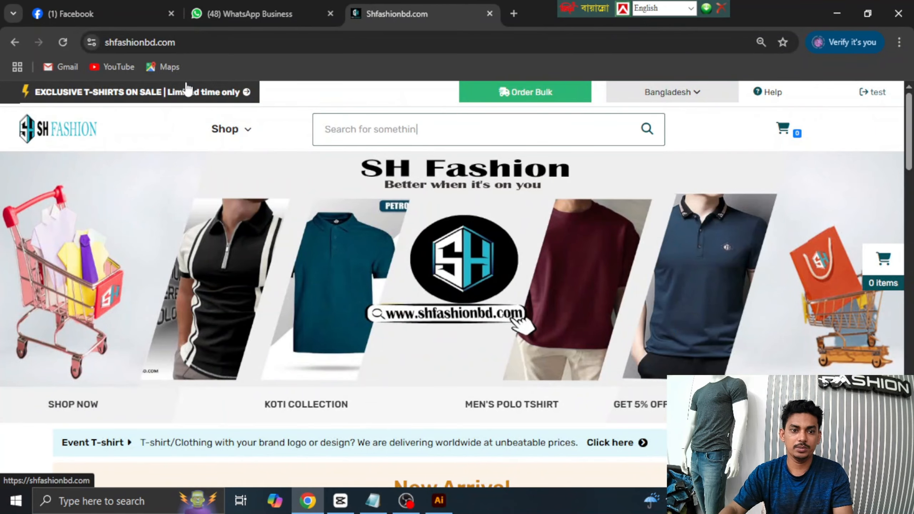
mouse_move(230, 130)
click(234, 168)
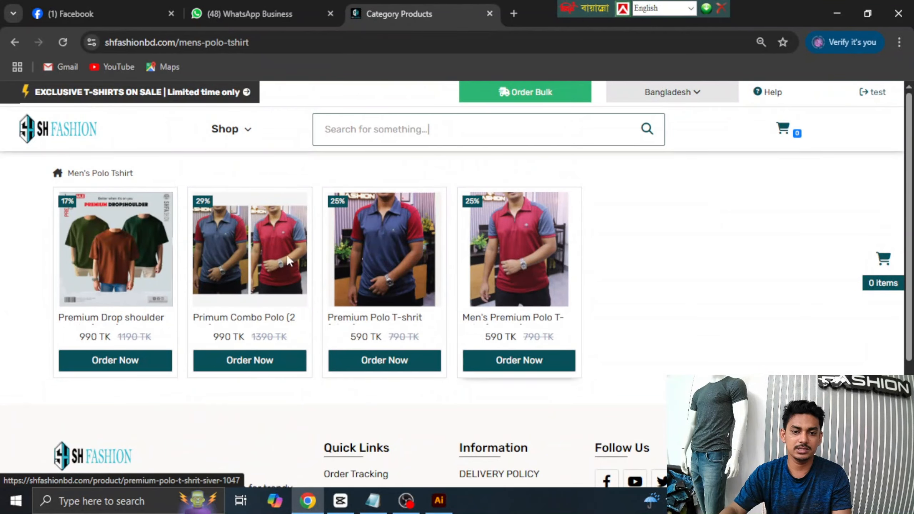
click(228, 250)
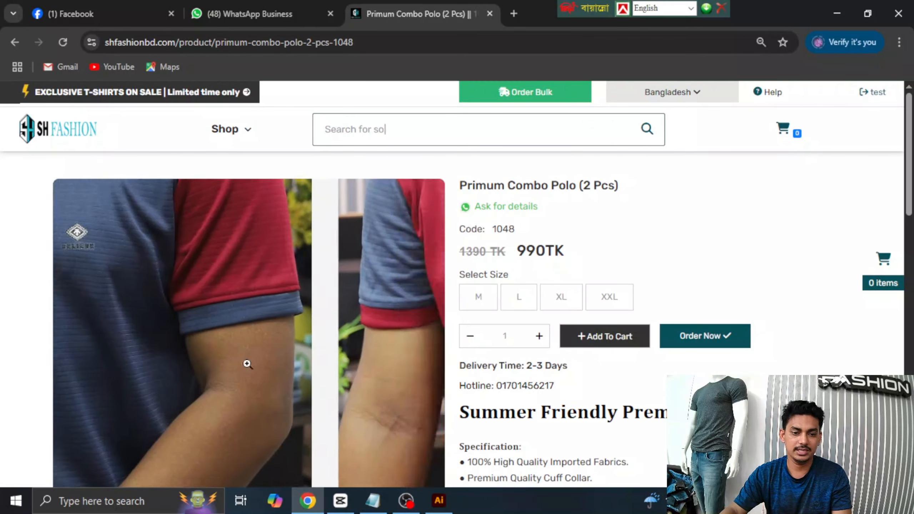
Look over the Primum Combo Polo (2 Pcs) product page and open the shop website's admin dashboard in a new tab
scroll(853, 230, down, 2)
scroll(736, 327, up, 1)
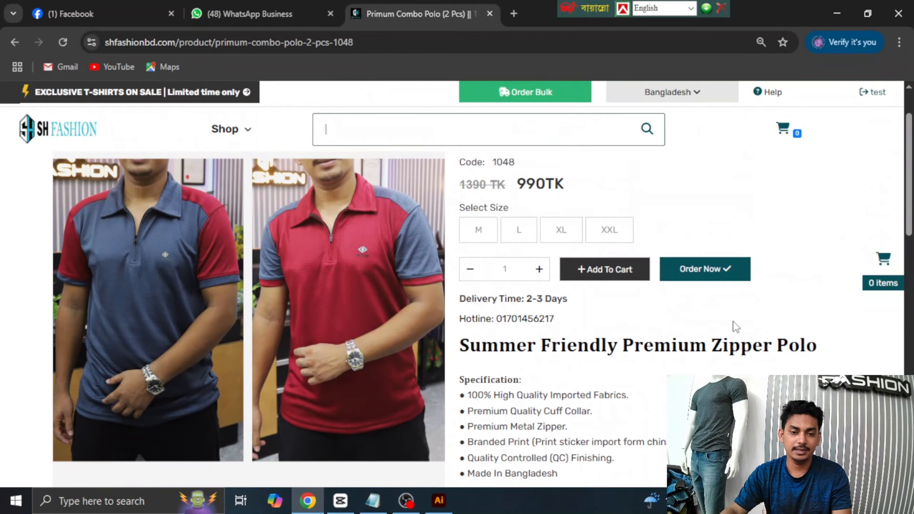
scroll(796, 323, up, 1)
scroll(790, 334, down, 1)
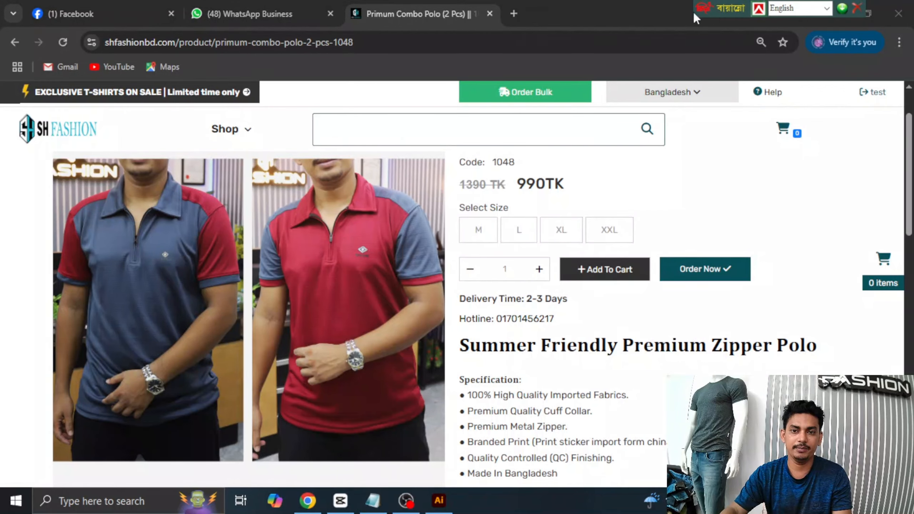
click(514, 13)
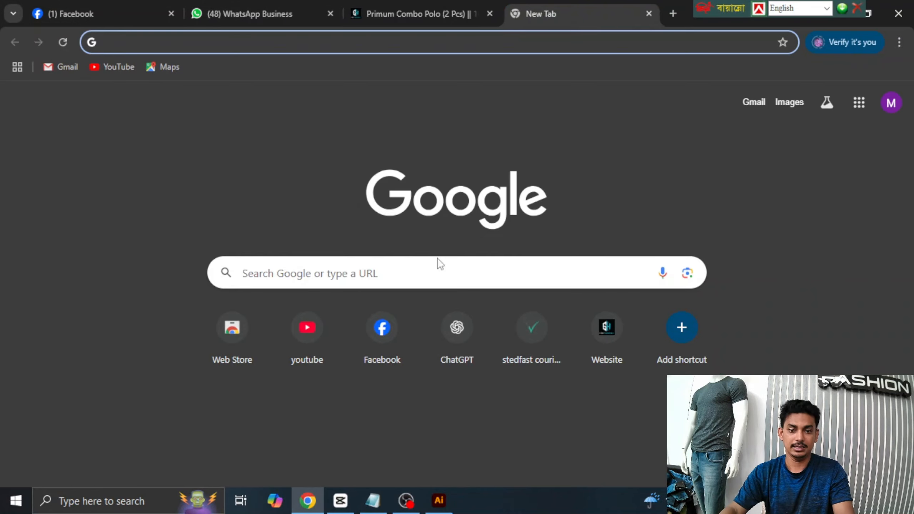
click(619, 349)
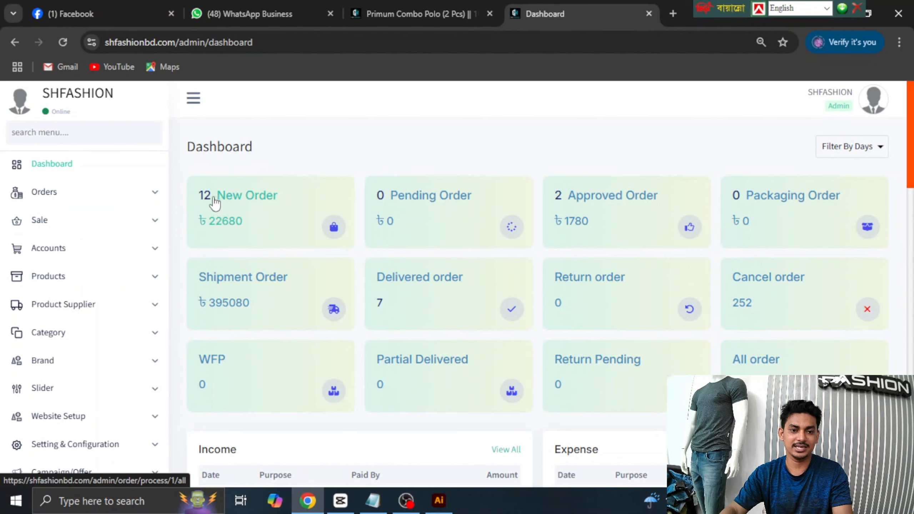
Return the Facebook page to its home feed, and revisit the polo product page and the admin dashboard
click(68, 5)
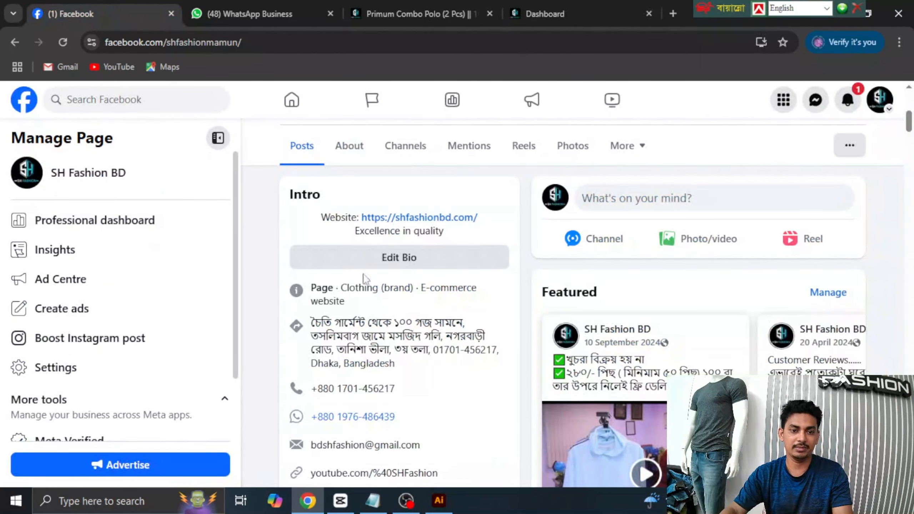
click(14, 41)
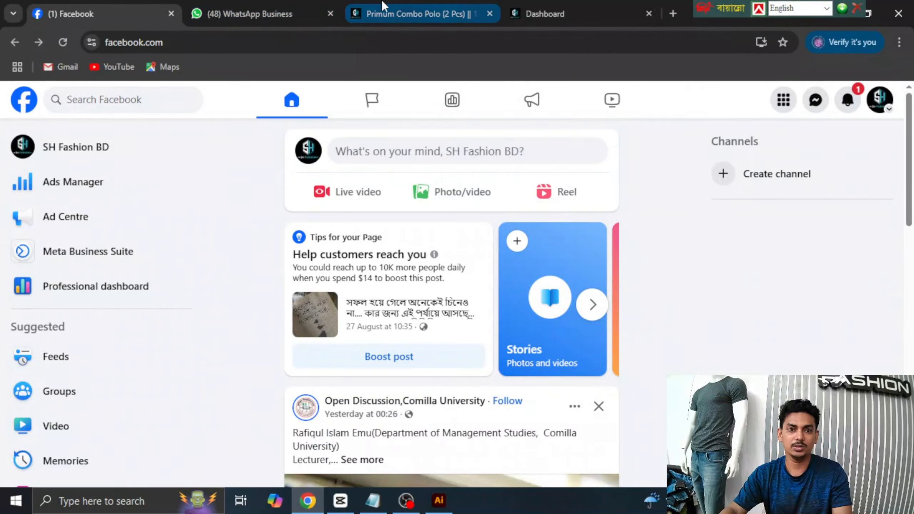
click(392, 11)
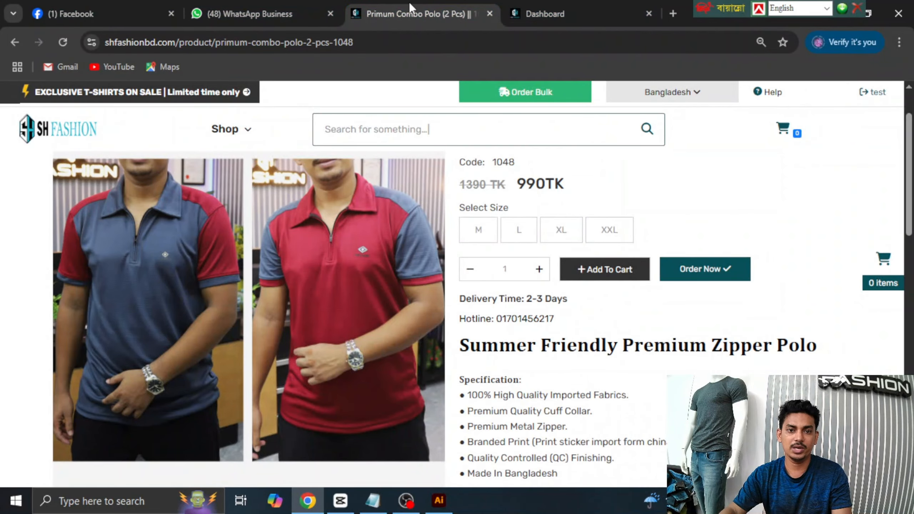
click(578, 10)
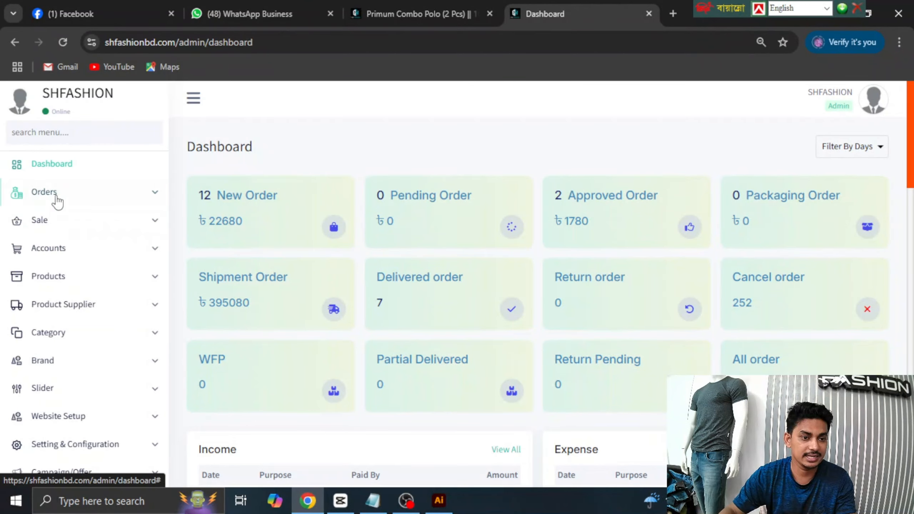
Open Manage Products in the shop admin and look through the product list and the actions available for Primum Combo Polo (2 Pcs)
click(52, 286)
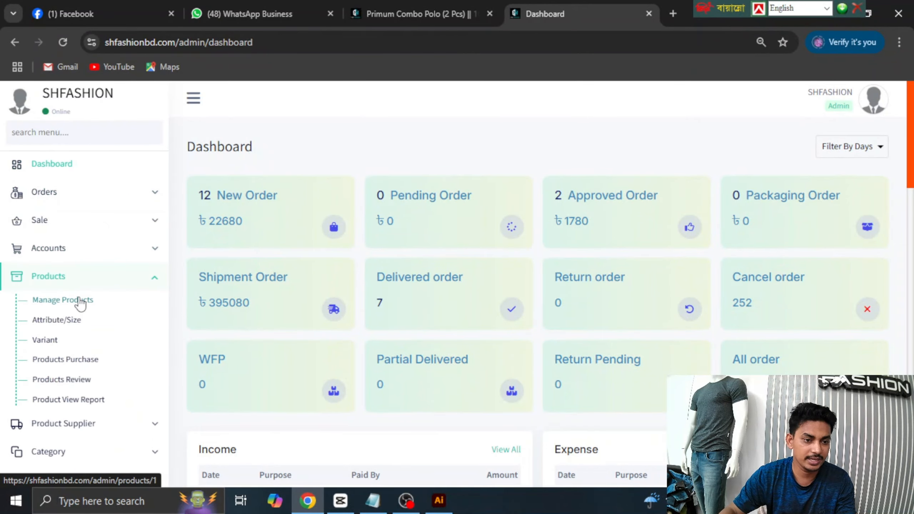
click(63, 300)
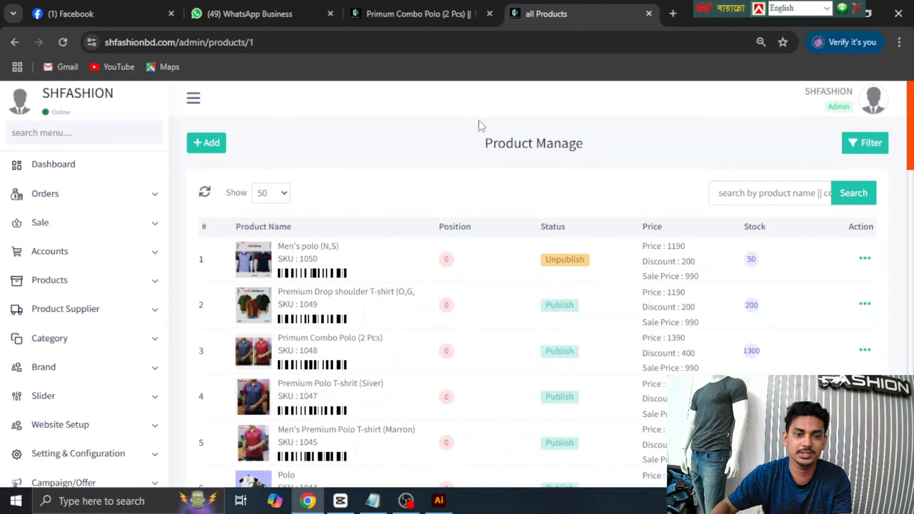
scroll(437, 243, down, 3)
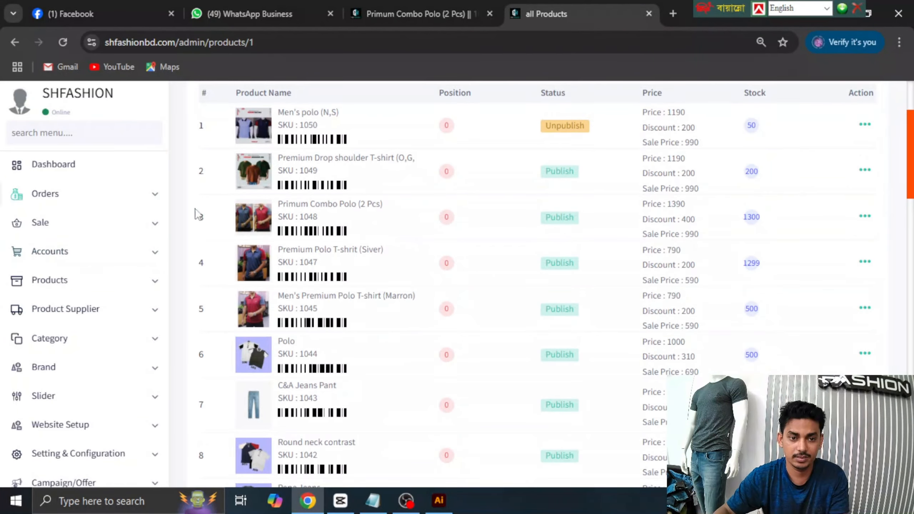
scroll(375, 370, up, 3)
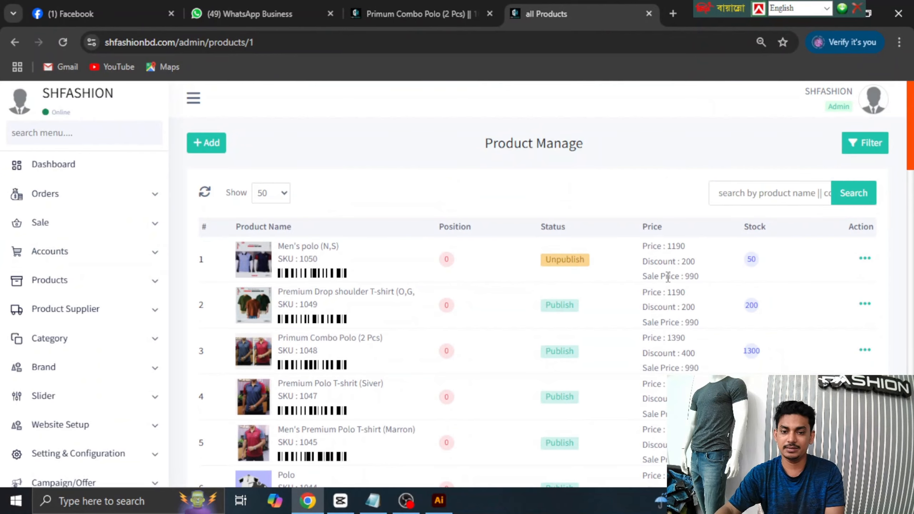
scroll(667, 277, down, 2)
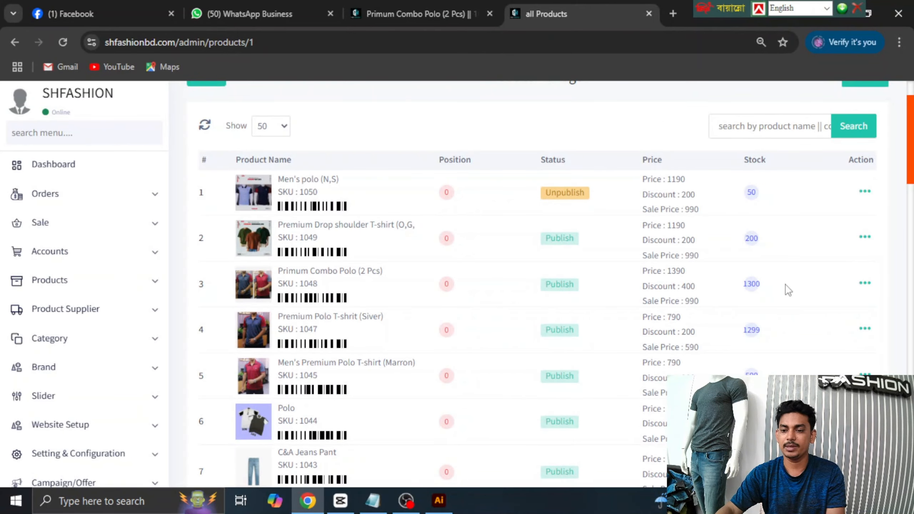
click(867, 285)
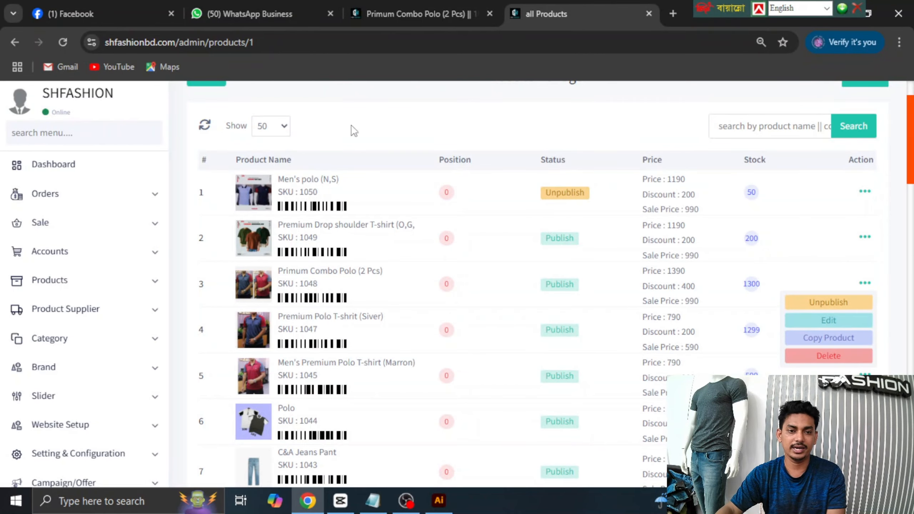
click(336, 112)
scroll(351, 232, up, 2)
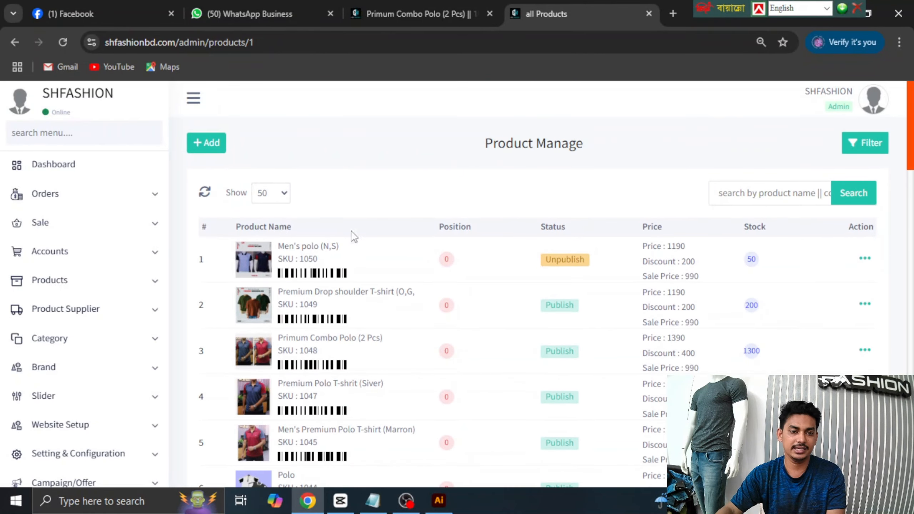
Open the form for adding a new product and compare it with the live Primum Combo Polo product page
click(208, 150)
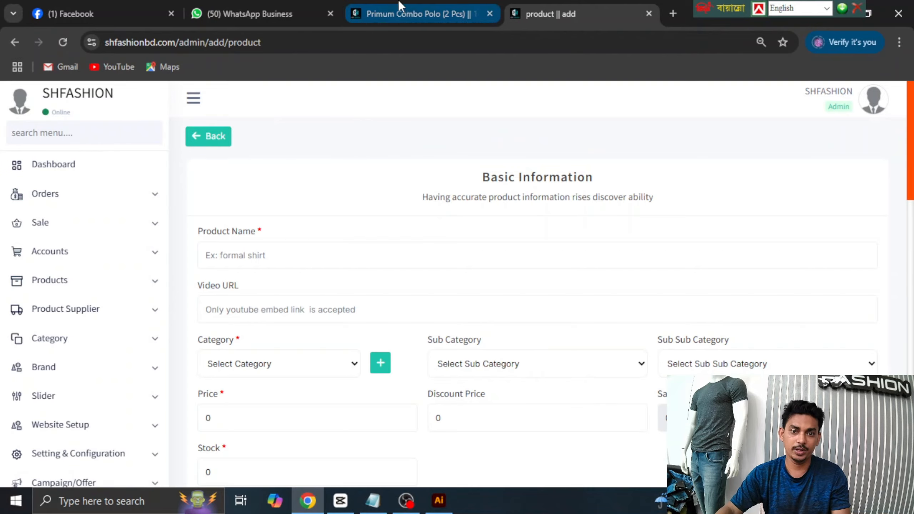
click(404, 14)
scroll(354, 229, down, 10)
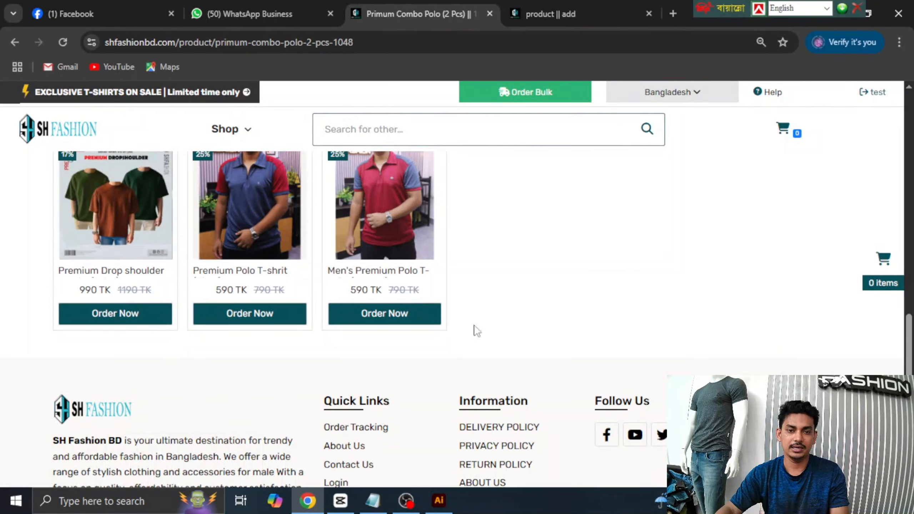
click(567, 7)
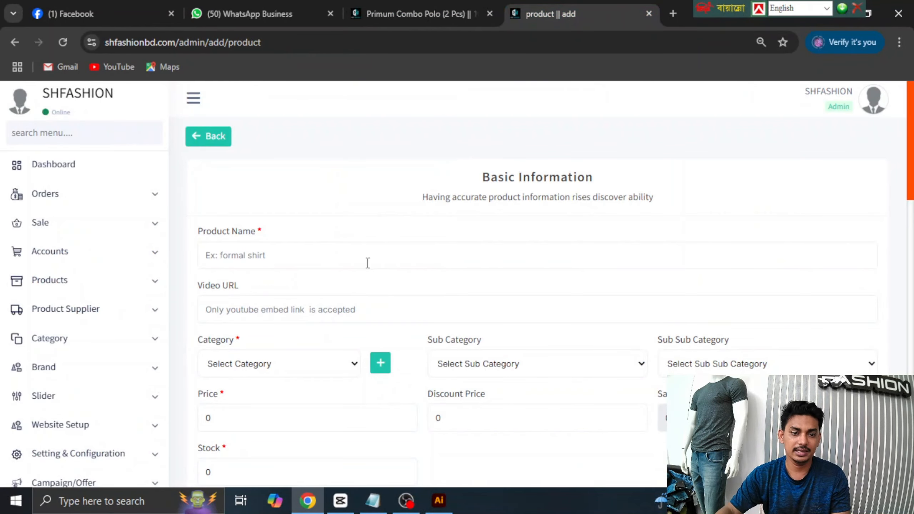
Examine the new product form's size options and the upload limits in the Product Images & Size Chart section
scroll(277, 263, down, 10)
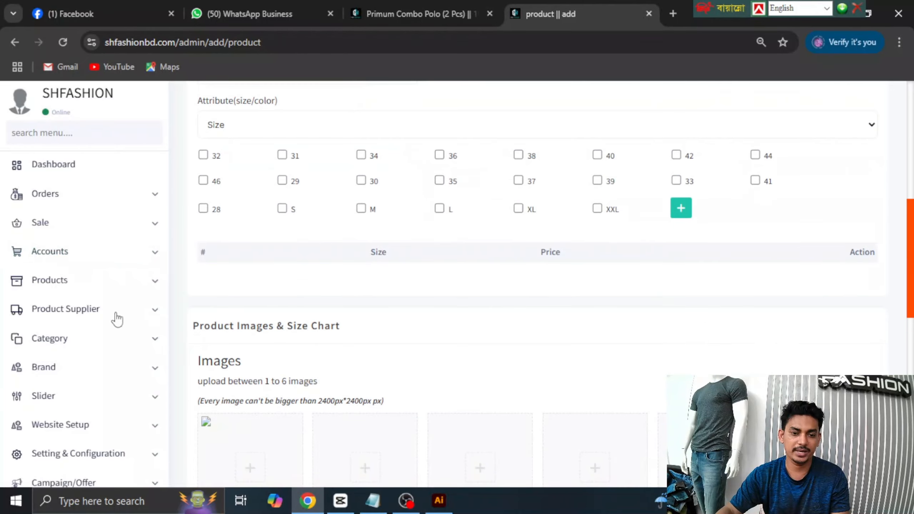
scroll(544, 303, down, 7)
scroll(373, 326, up, 3)
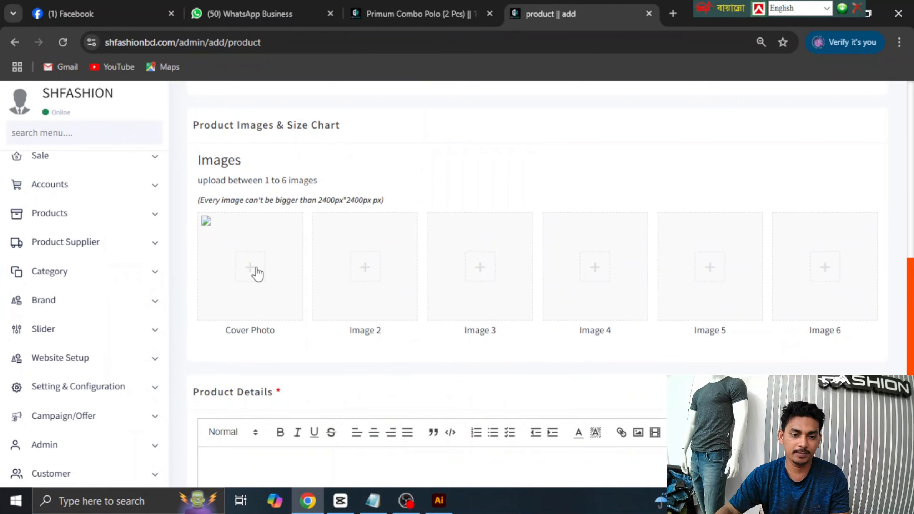
drag(199, 184, 356, 200)
click(378, 188)
click(374, 200)
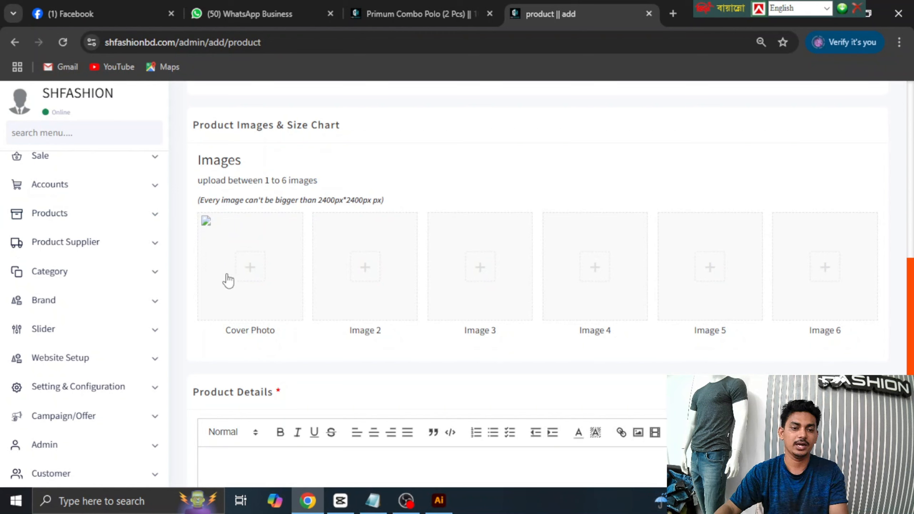
drag(232, 200, 417, 195)
click(411, 204)
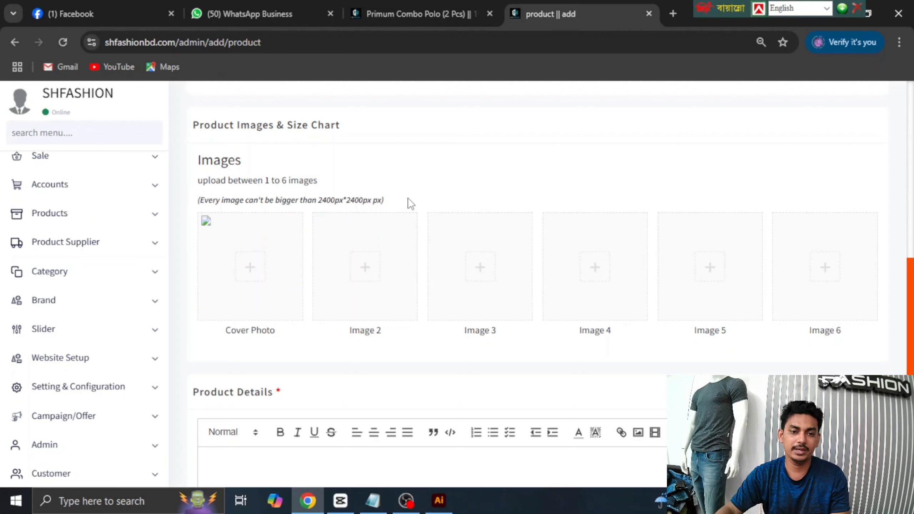
Switch to Adobe Illustrator with the polo.ai artwork and glance at the editing commands
click(439, 501)
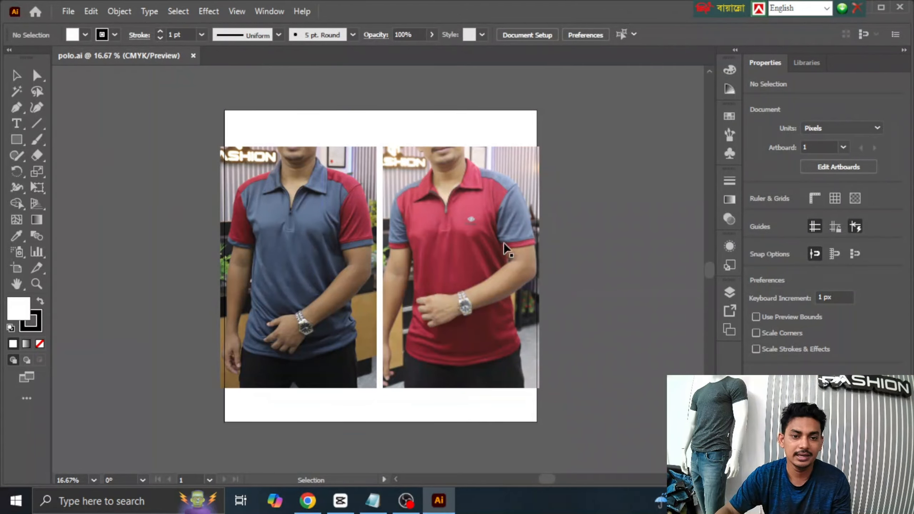
click(90, 11)
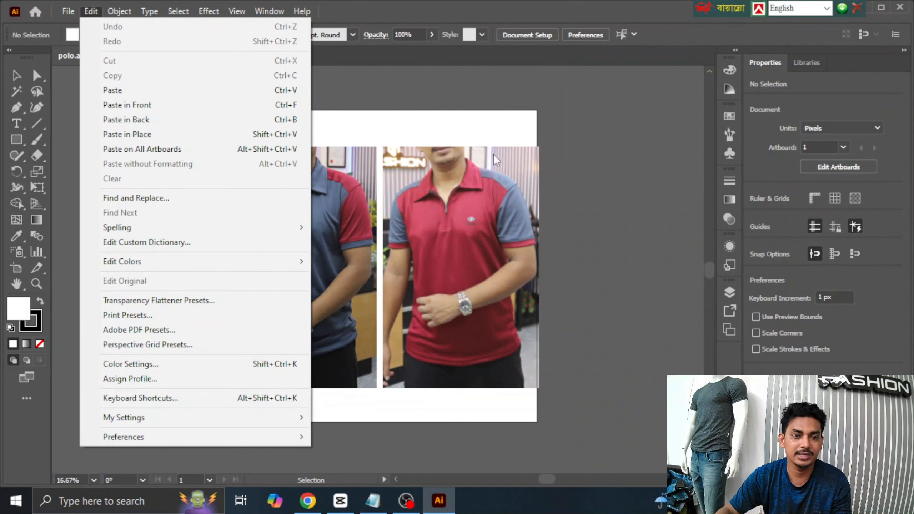
click(557, 148)
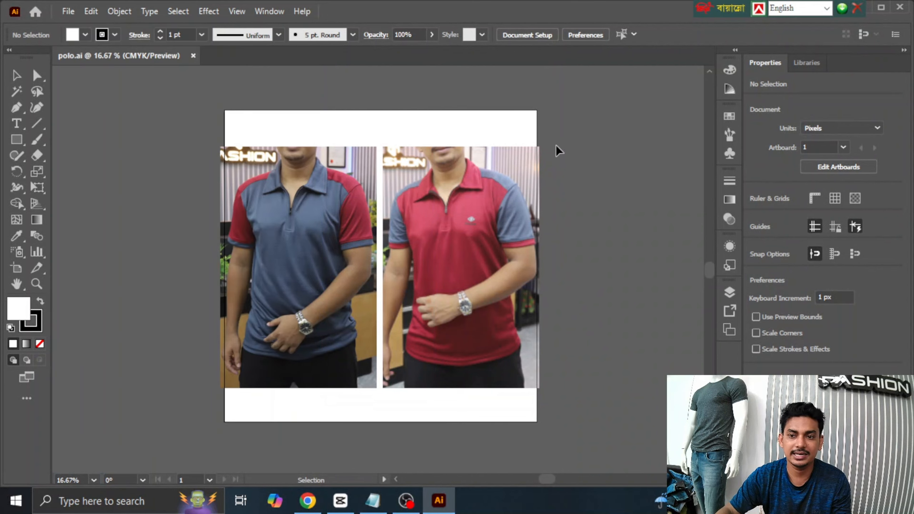
Draw three white rectangles over the artboard with the Rectangle tool, one from its upper-left corner and two over the red polo photo
right_click(16, 139)
click(63, 139)
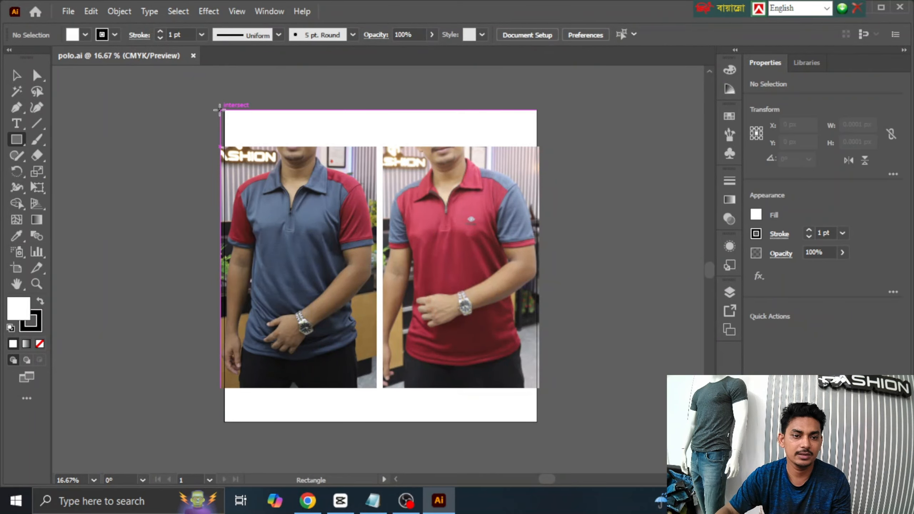
drag(224, 110, 365, 219)
drag(418, 265, 425, 271)
drag(433, 280, 516, 398)
Delete the last drawn rectangle and the large white rectangle covering the blue polo photo
key(Delete)
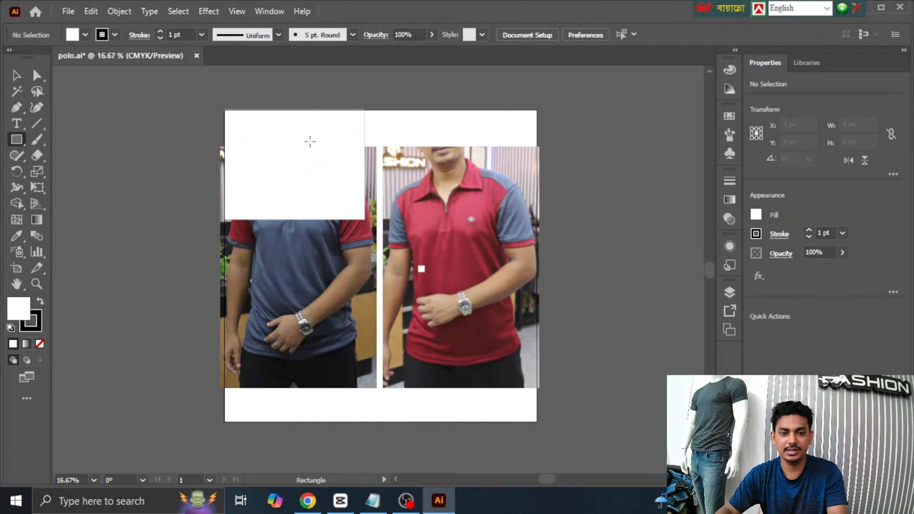
key(v)
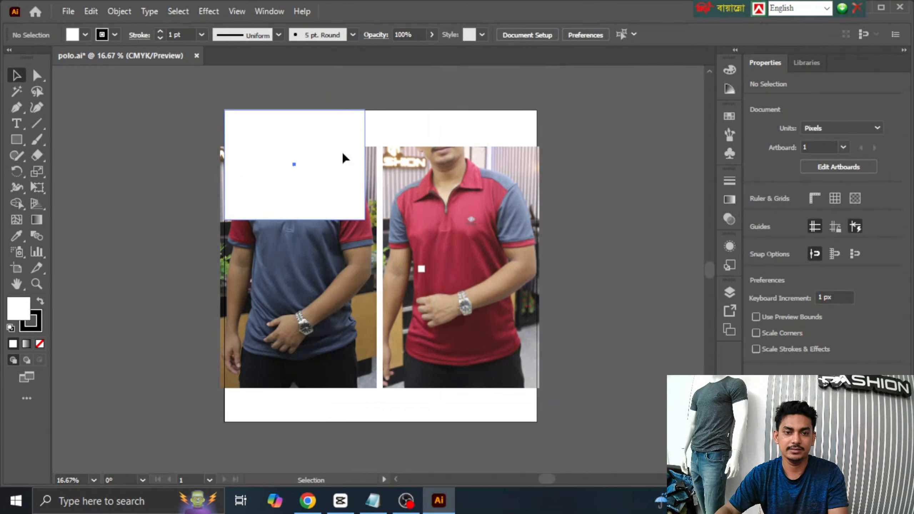
click(355, 149)
key(Delete)
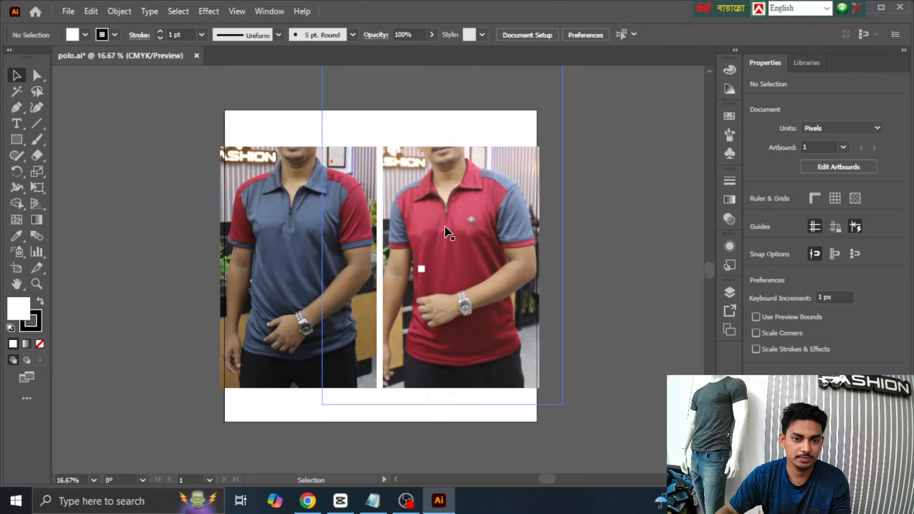
Select the blue polo photo on the artboard, and after that the red polo photo beside it
click(272, 231)
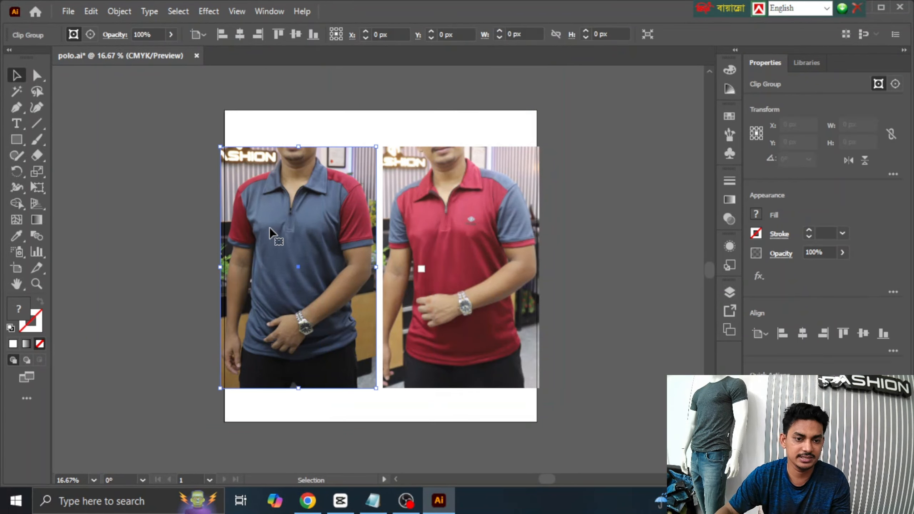
click(140, 158)
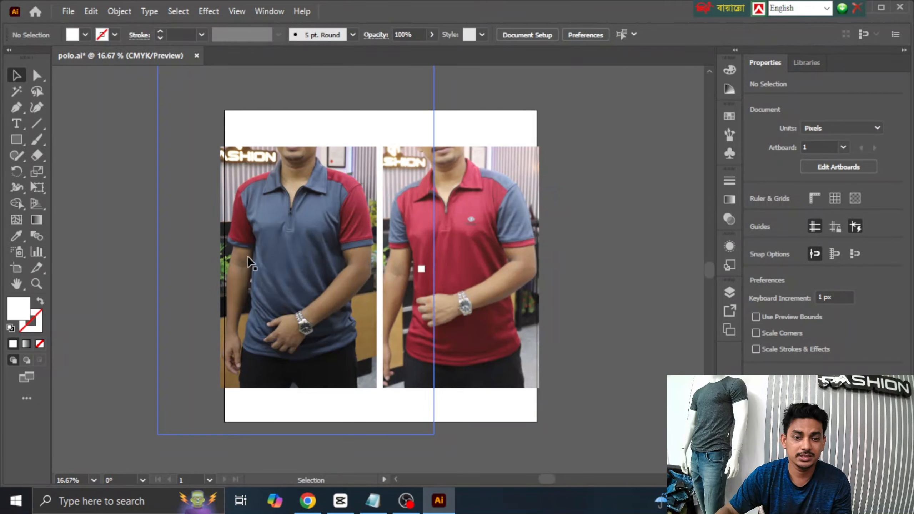
click(309, 227)
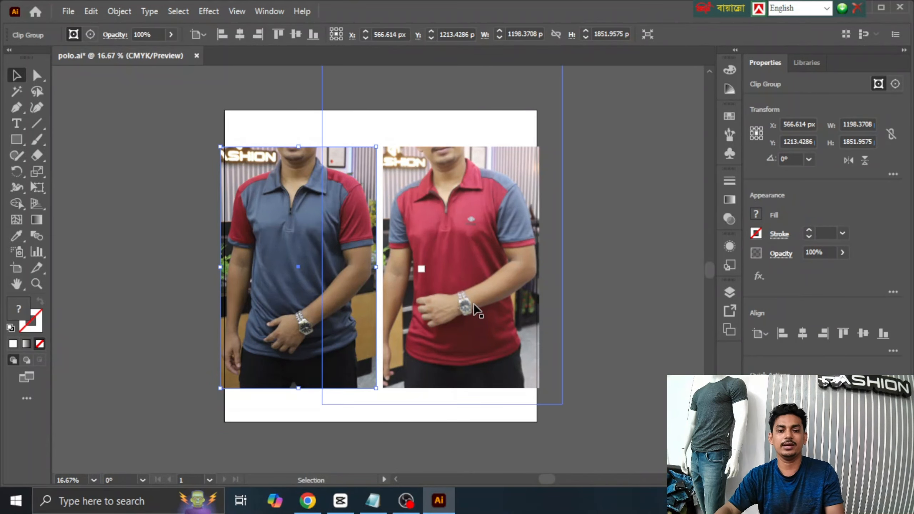
click(460, 254)
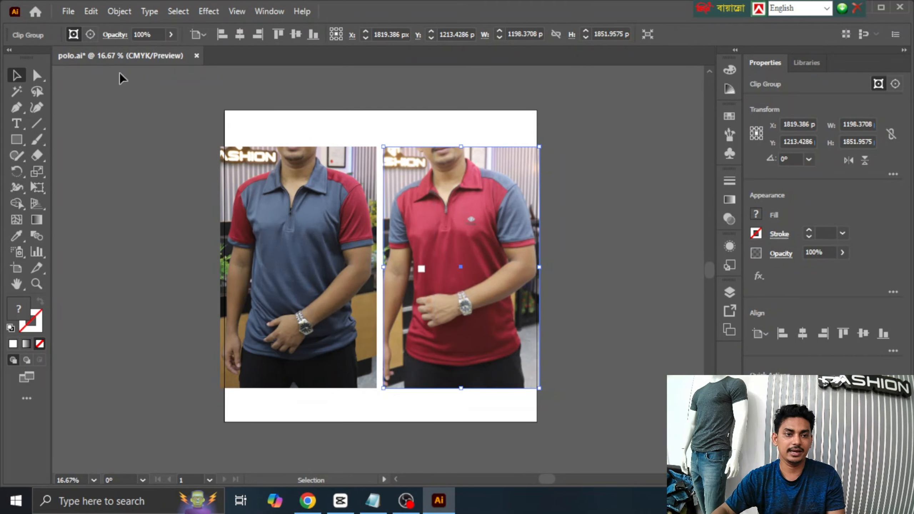
Open the Save for Web (Legacy) export and review its preset list around JPEG High without changing the preset
click(68, 11)
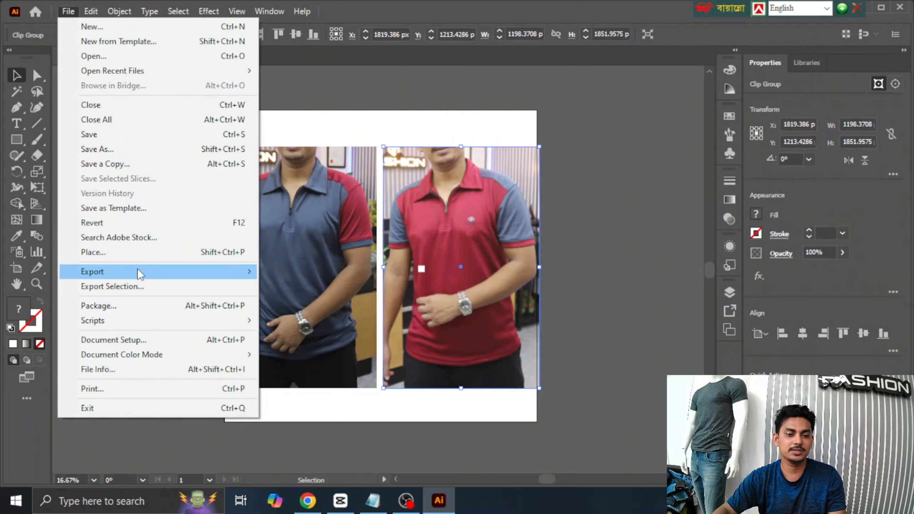
mouse_move(137, 271)
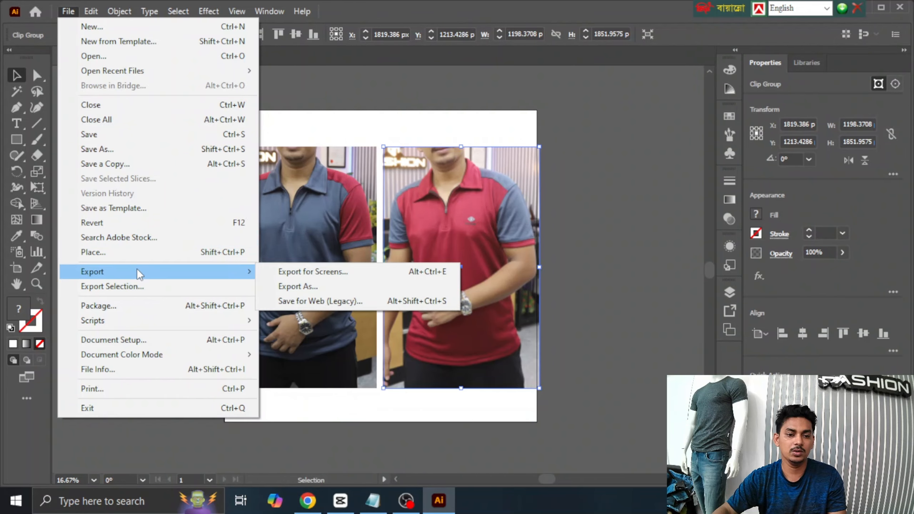
click(384, 302)
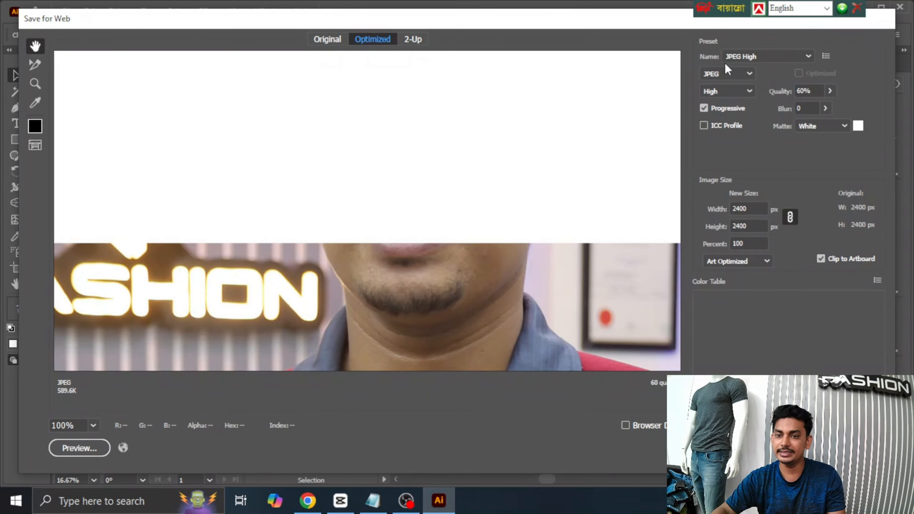
click(807, 55)
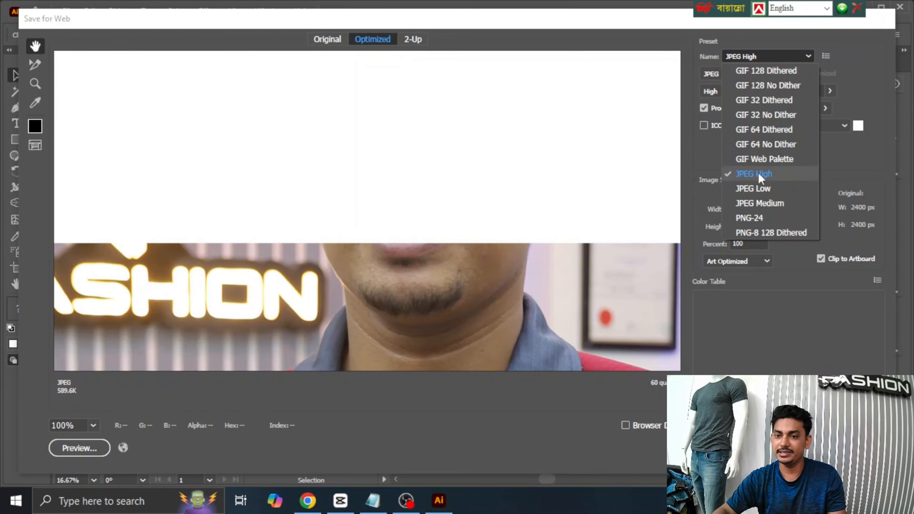
click(690, 125)
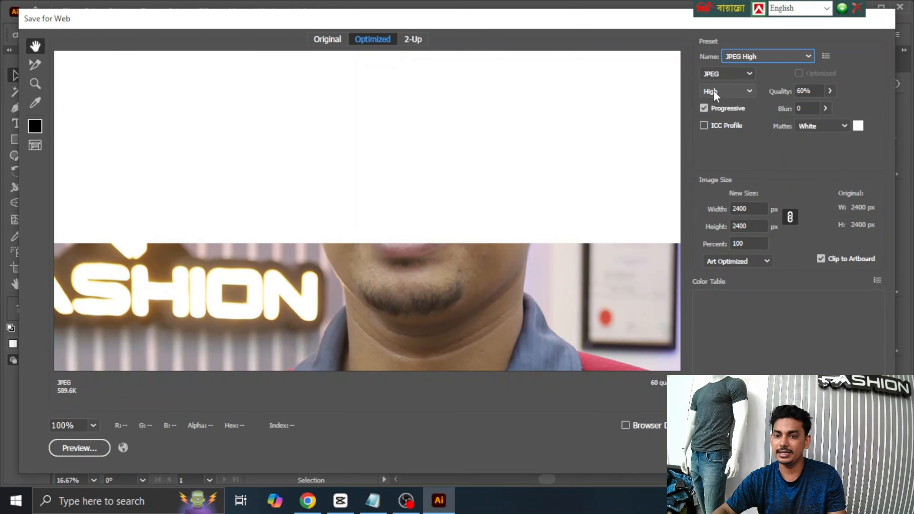
click(776, 57)
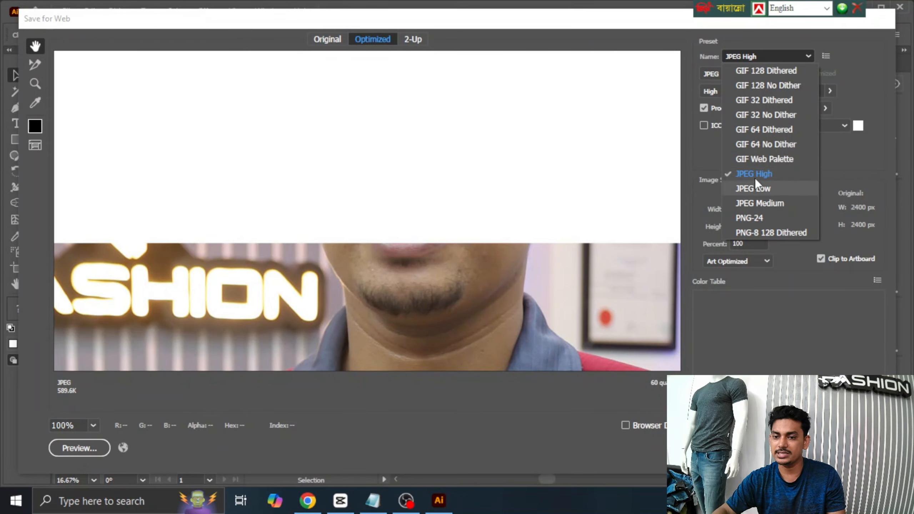
click(688, 143)
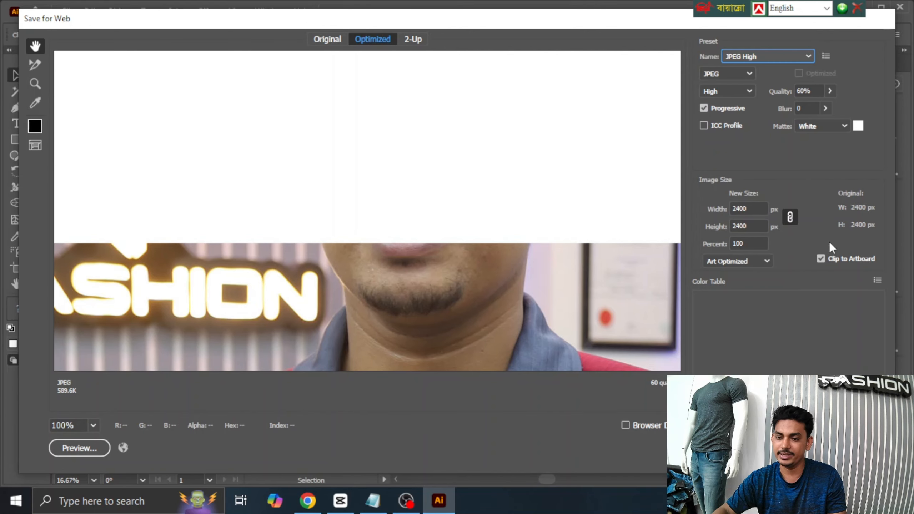
Set the JPEG quality to 100% in the Save for Web dialog and close it without saving
drag(730, 12, 681, 11)
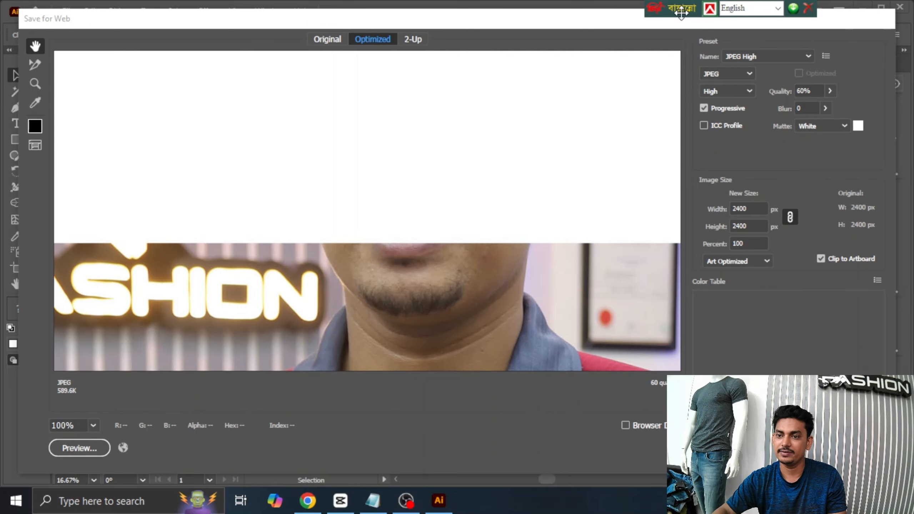
click(846, 11)
mouse_move(847, 16)
mouse_down()
mouse_move(844, 40)
mouse_move(835, 19)
mouse_up()
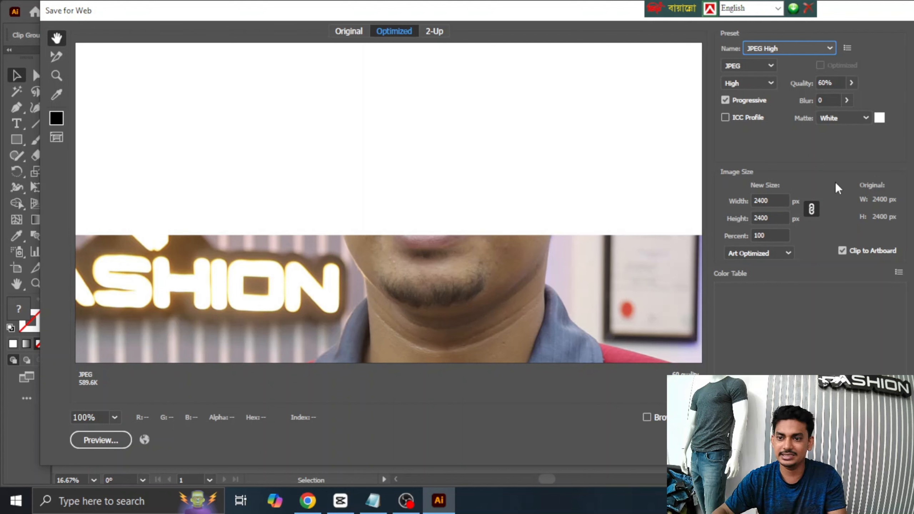
click(853, 84)
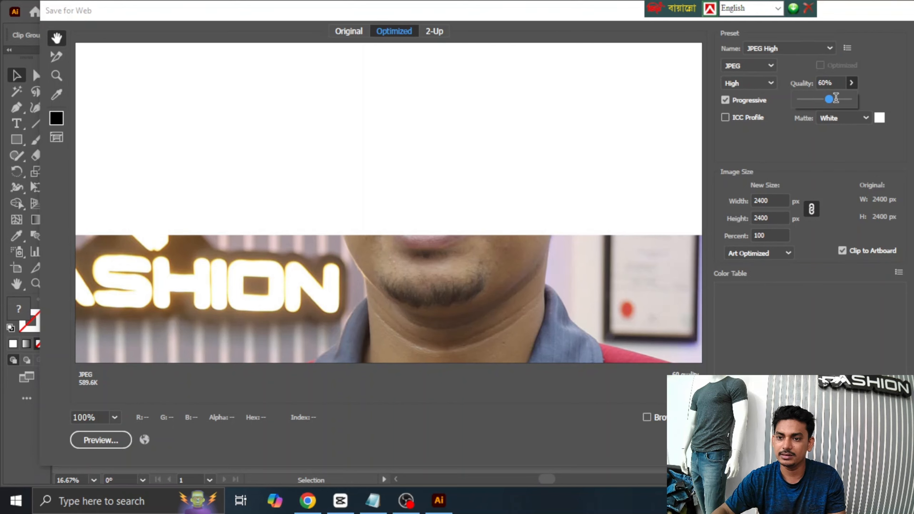
drag(830, 99, 869, 103)
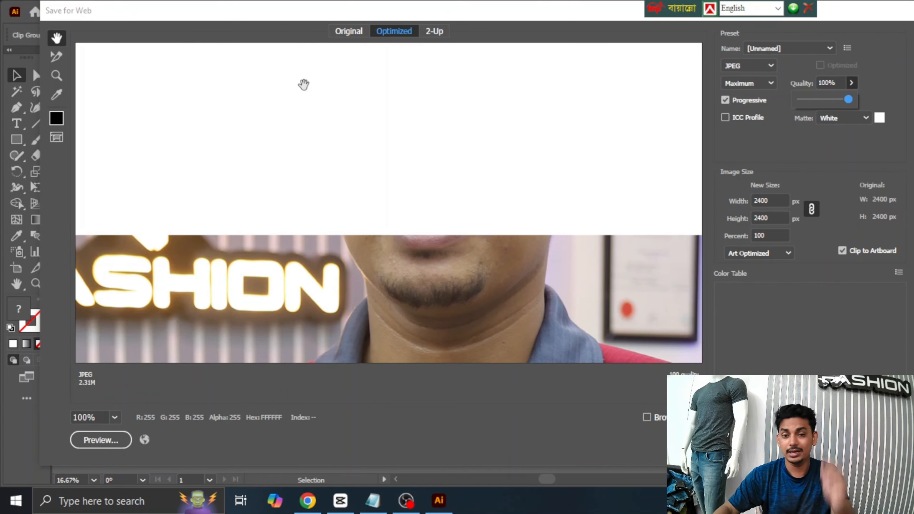
click(665, 31)
drag(879, 20, 848, 13)
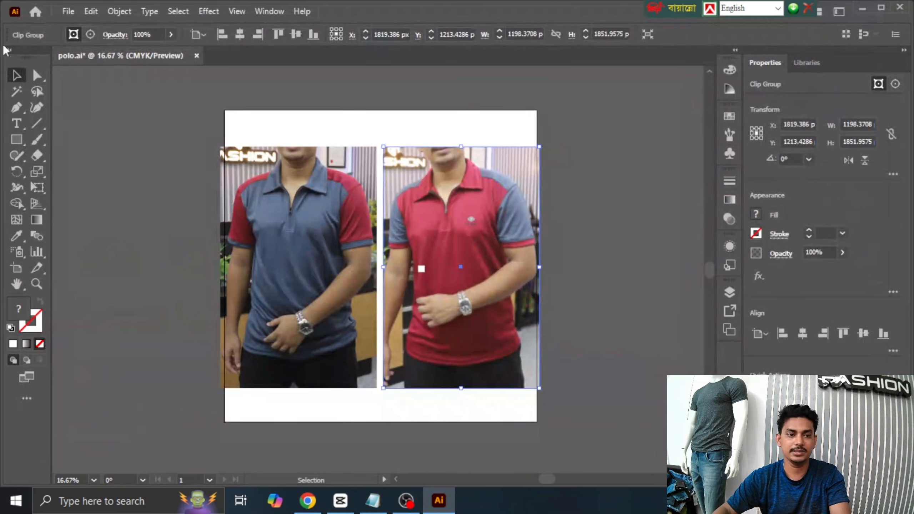
Open the Export As dialog for the polo artwork, check the file type setting, and close it without exporting
click(68, 11)
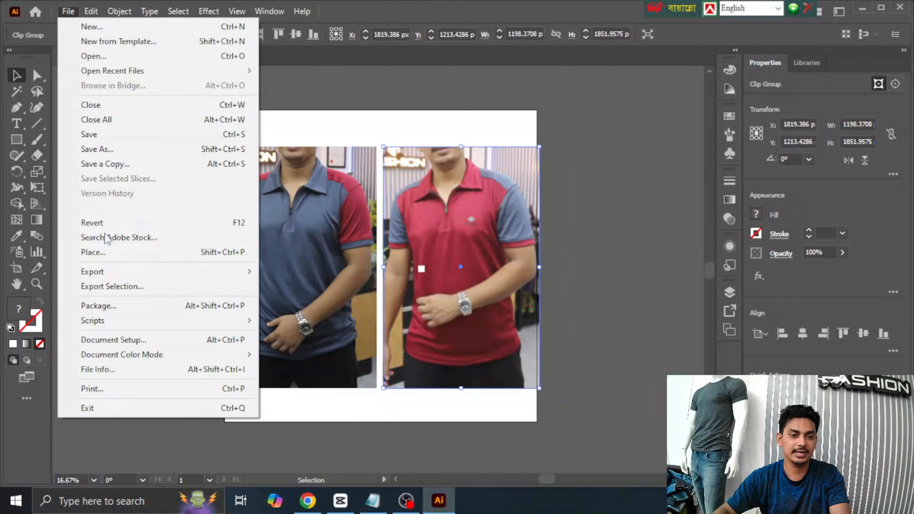
mouse_move(204, 278)
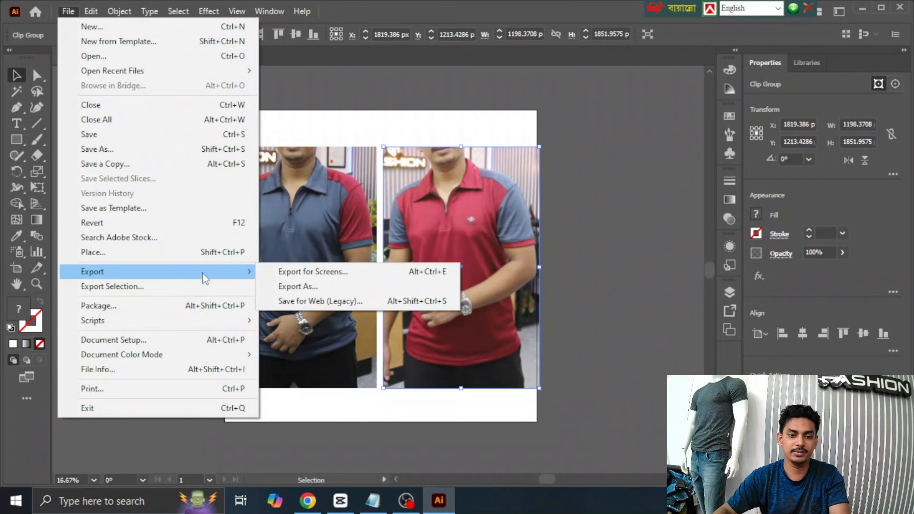
click(326, 290)
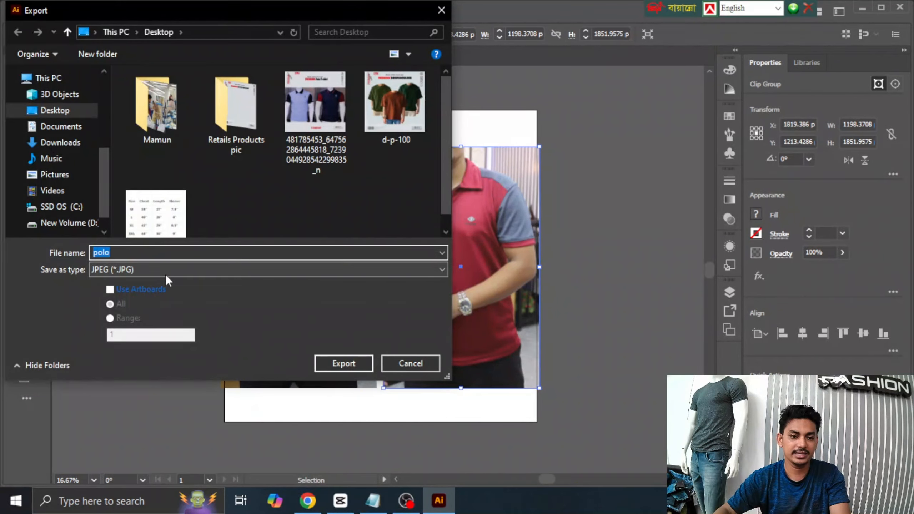
click(172, 274)
click(450, 2)
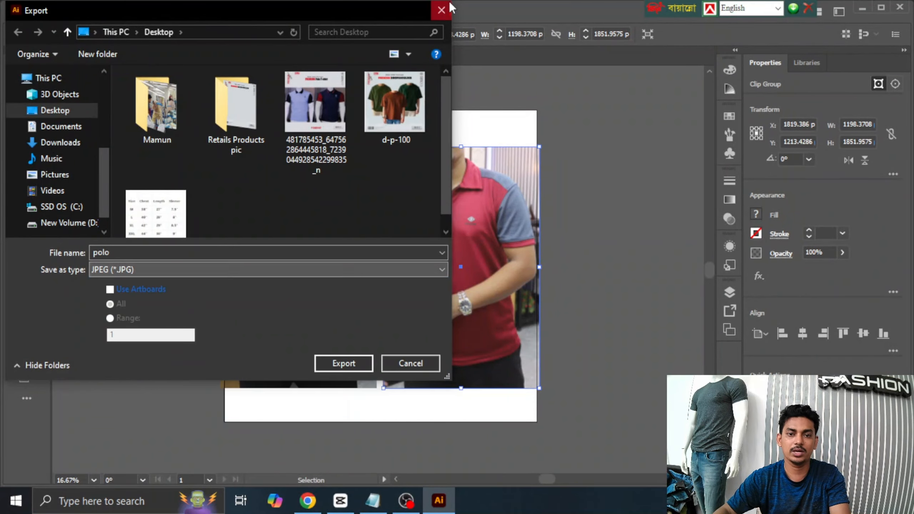
click(443, 9)
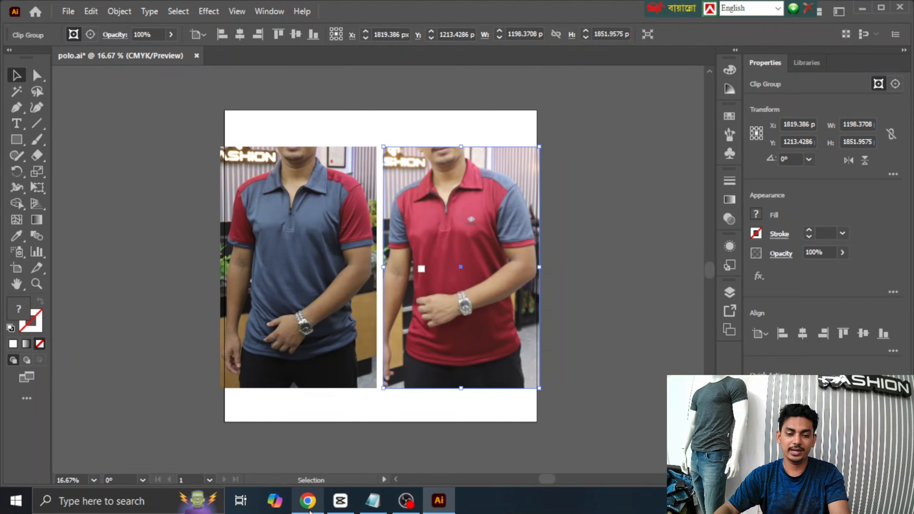
Switch to Chrome and open Ads Manager from the Facebook home page
click(309, 512)
mouse_move(318, 509)
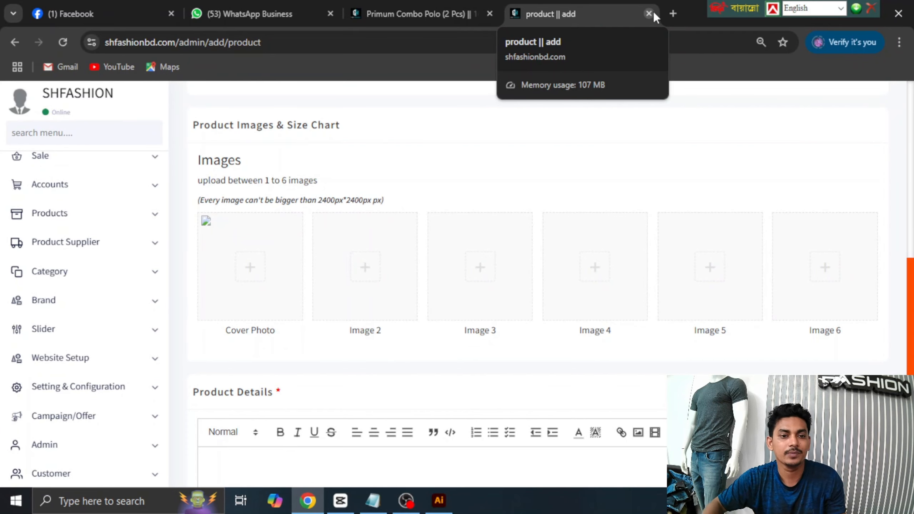
click(94, 13)
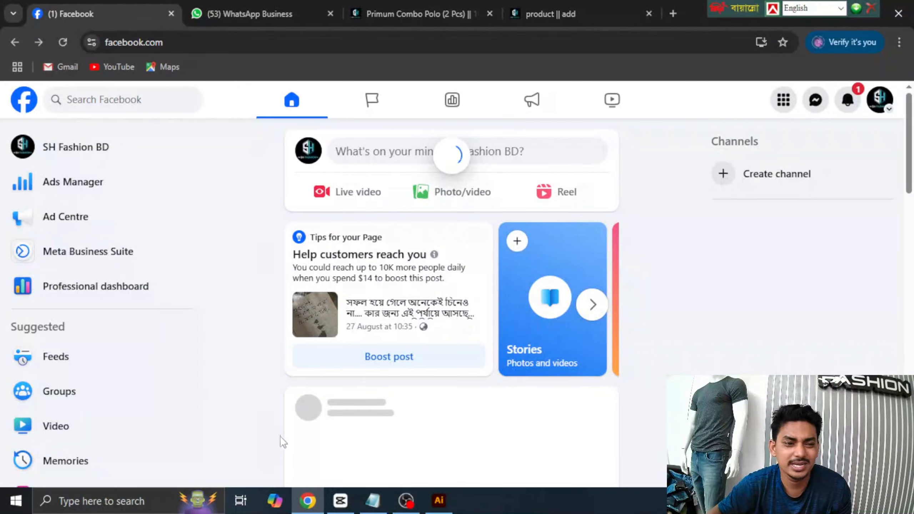
click(65, 189)
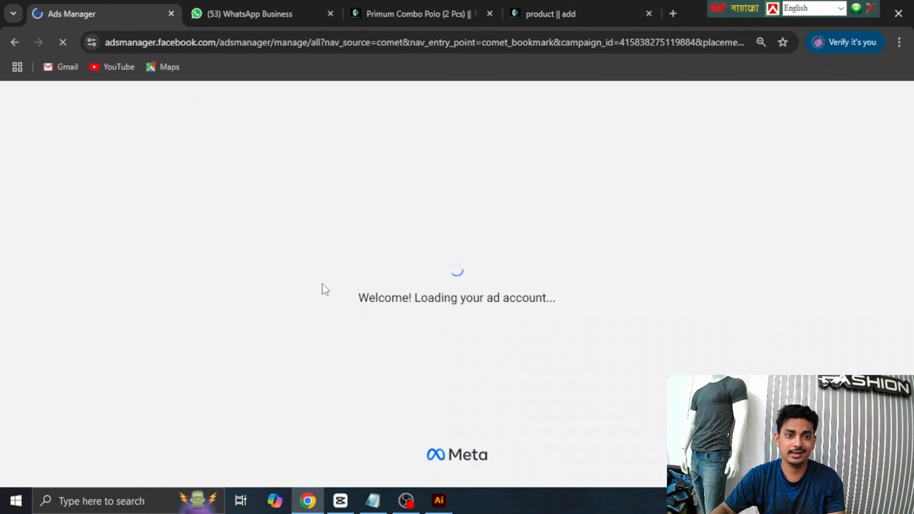
Switch to WhatsApp Business and glance through the recent customer chats
click(286, 7)
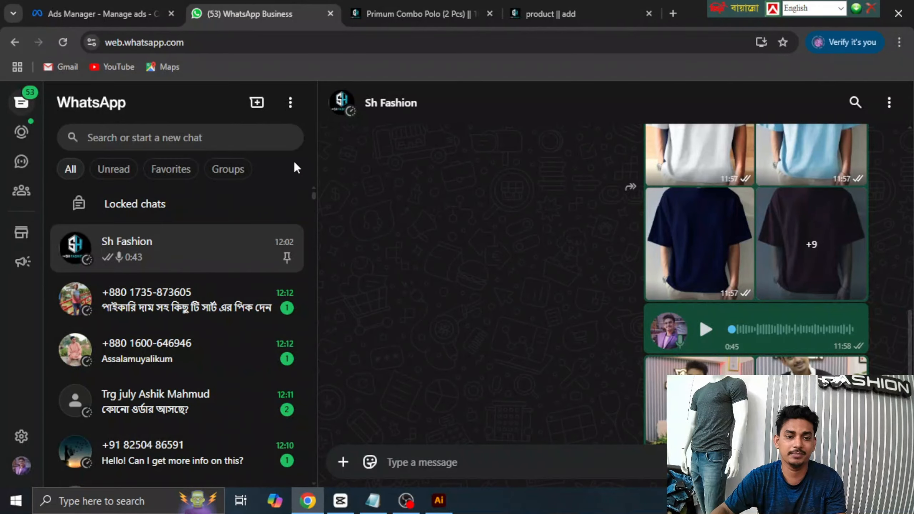
scroll(291, 358, down, 3)
scroll(239, 394, up, 2)
scroll(227, 351, down, 1)
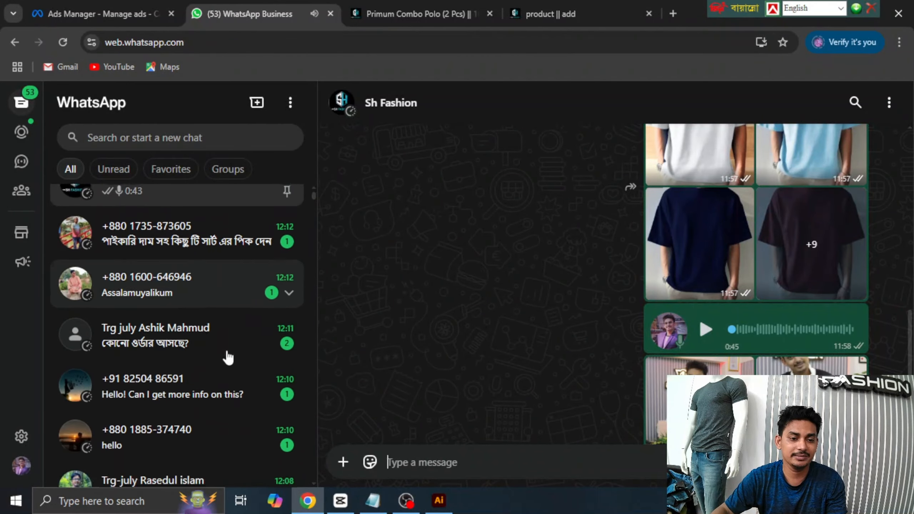
scroll(226, 351, up, 1)
Return to Ads Manager and switch to the Shfashionbd1 ad account in the S&H Fashion business portfolio
click(105, 4)
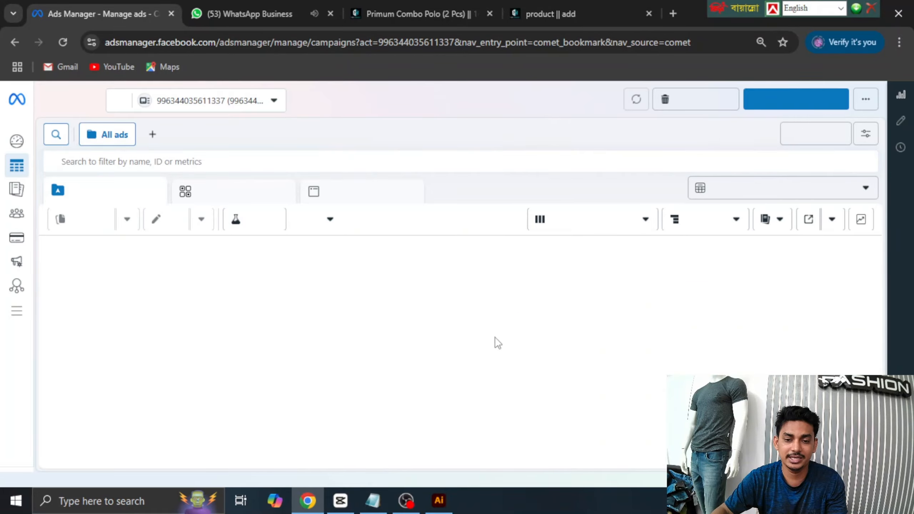
click(275, 101)
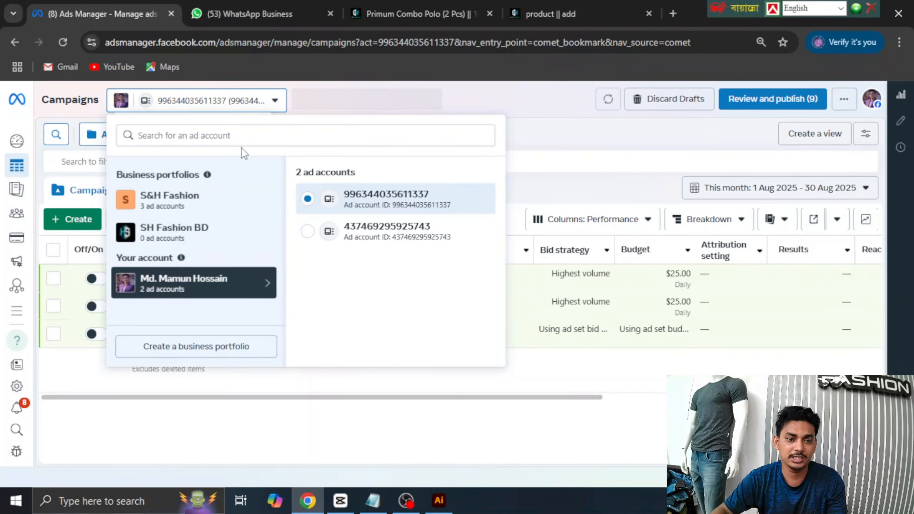
click(210, 208)
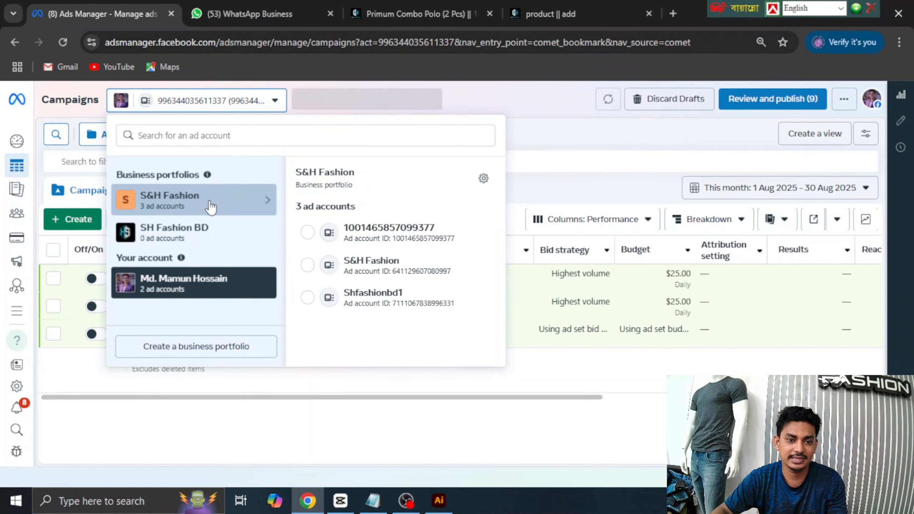
click(444, 295)
Go back to WhatsApp Business and browse the list of unread customer messages
click(292, 8)
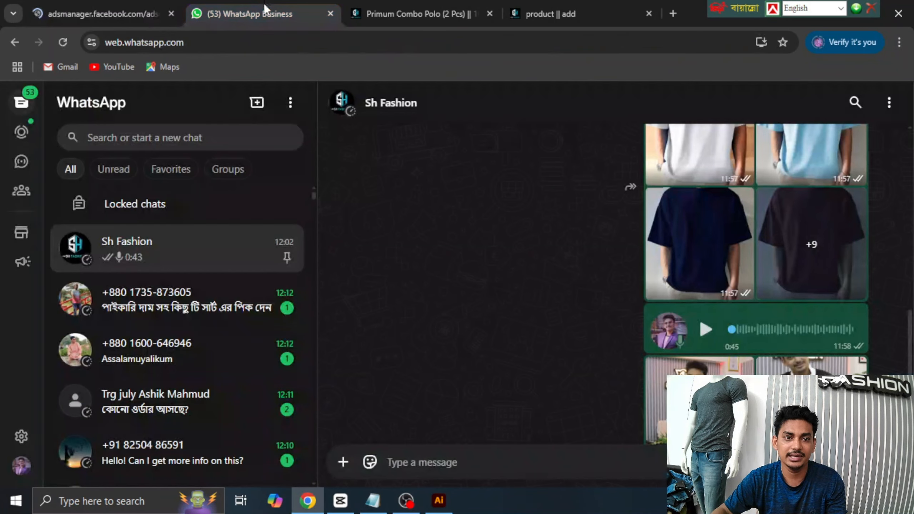
scroll(201, 373, down, 2)
scroll(194, 445, down, 2)
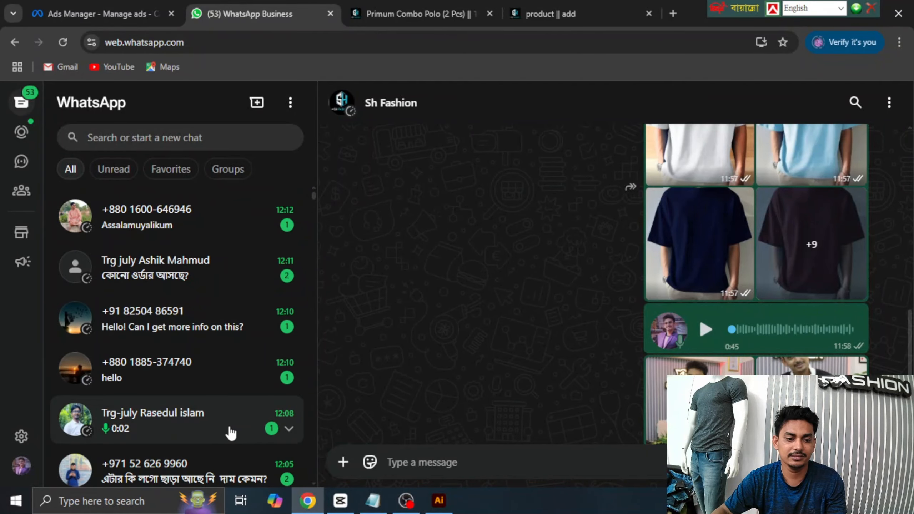
scroll(222, 420, up, 4)
scroll(225, 390, down, 4)
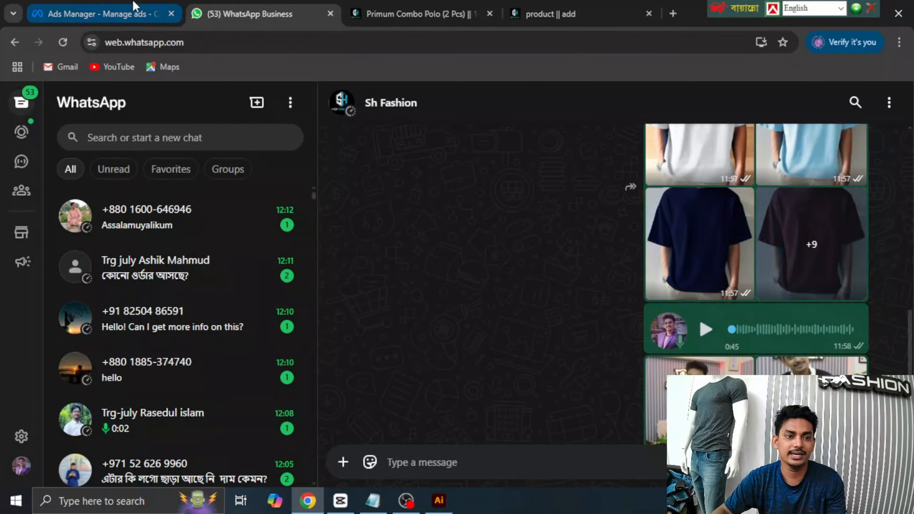
Return to Ads Manager and examine the campaign table's delivery, budget and results columns
click(130, 11)
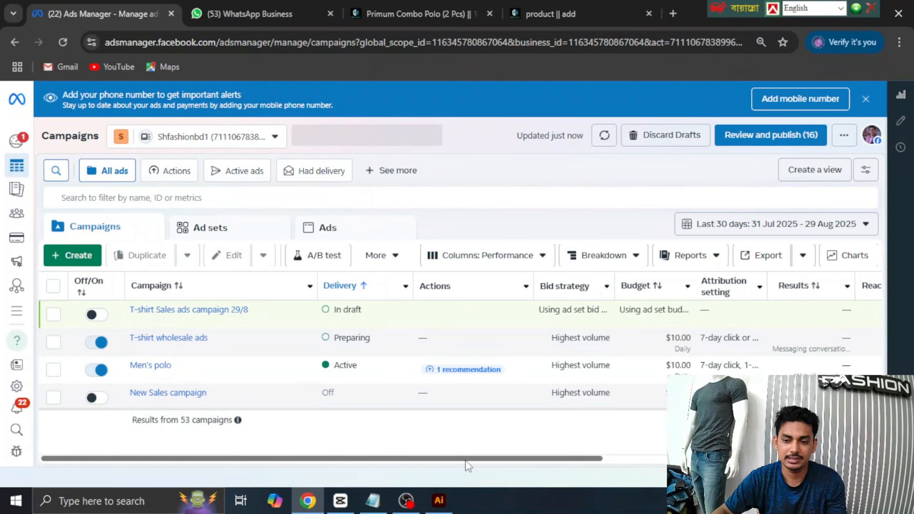
drag(463, 458, 756, 458)
scroll(592, 466, left, 5)
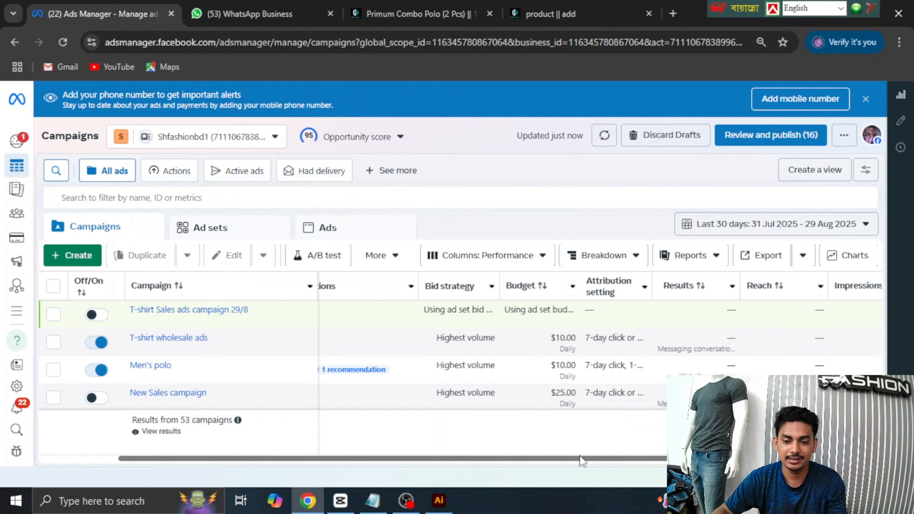
drag(572, 460, 501, 459)
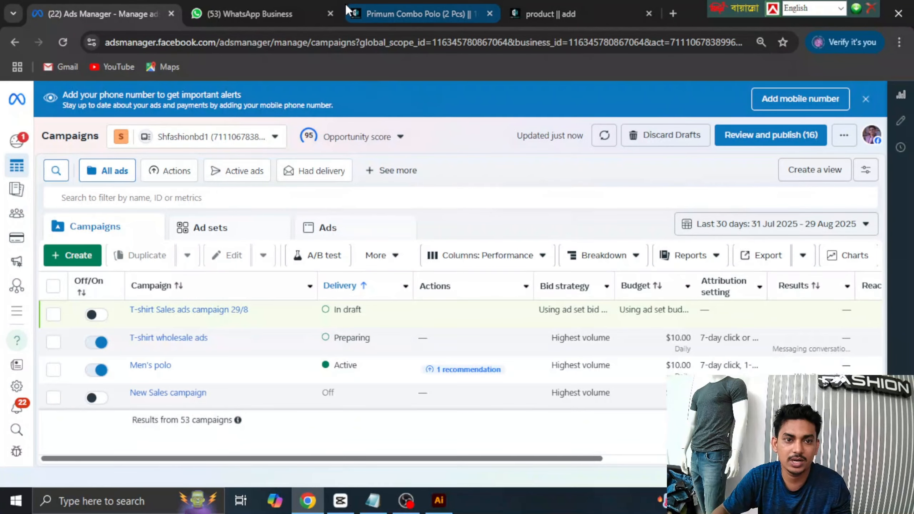
Close the product page and add-product tabs and open the shop website's admin dashboard in a new tab
click(413, 7)
click(536, 11)
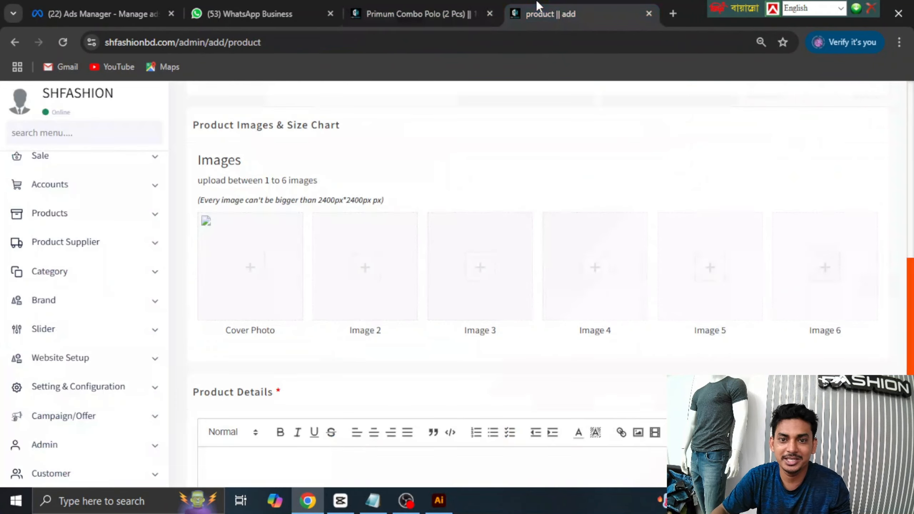
click(673, 14)
click(602, 14)
click(418, 5)
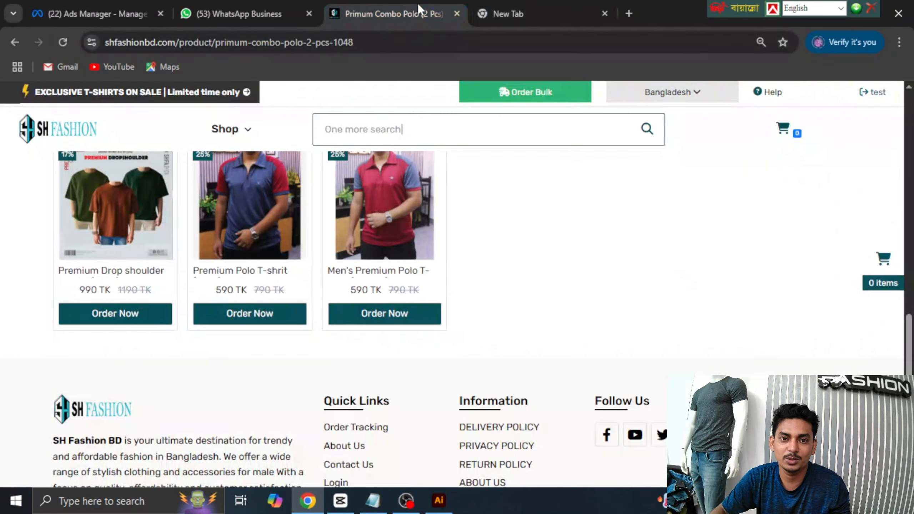
click(456, 13)
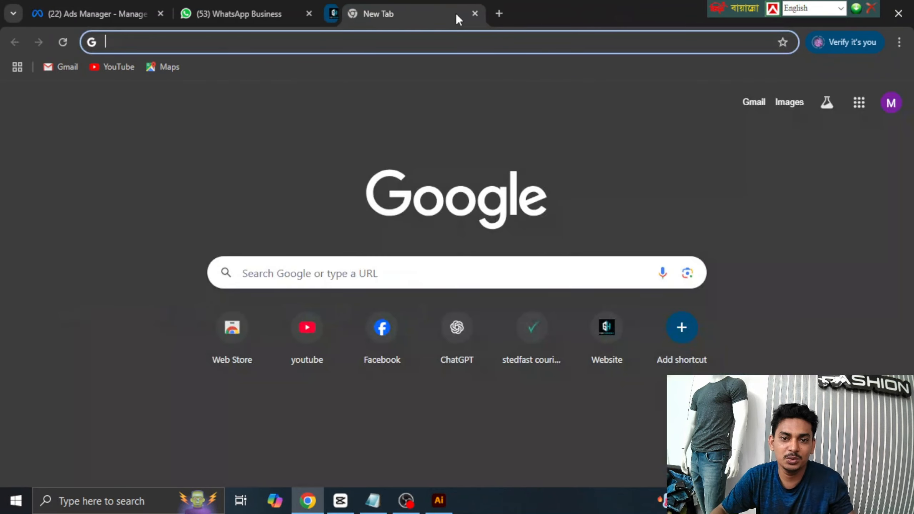
click(615, 338)
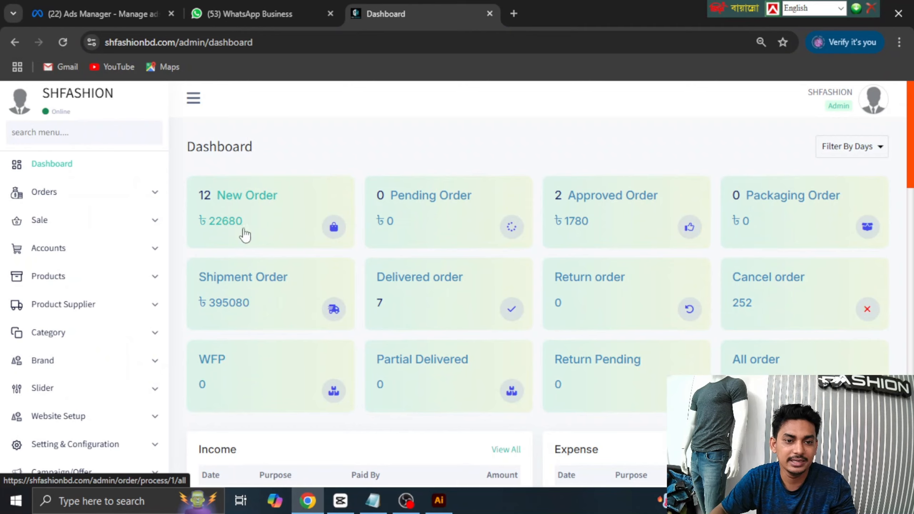
Open Facebook in a new browser tab and go to the SH Fashion BD page's profile
click(253, 13)
click(92, 13)
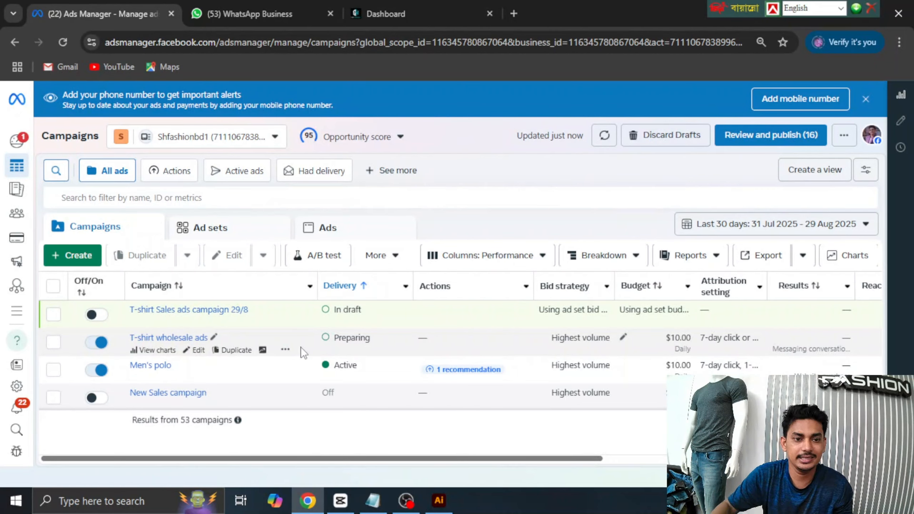
click(514, 13)
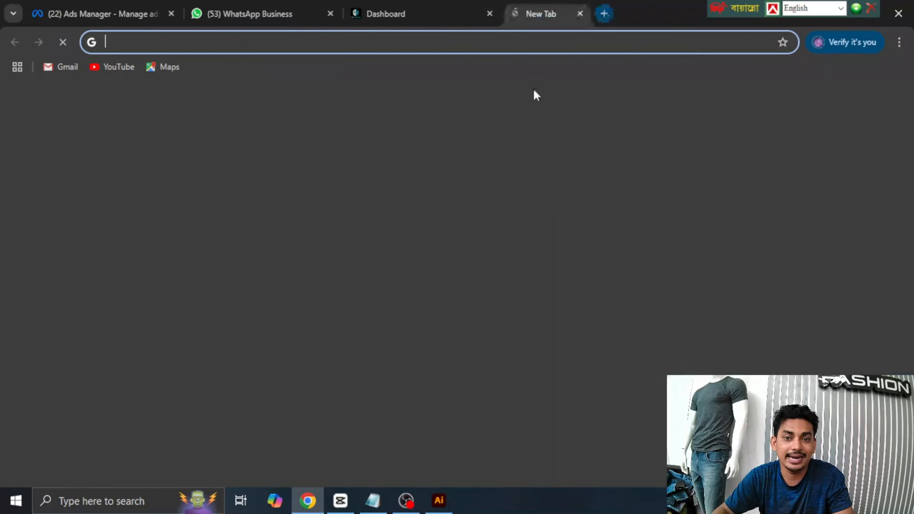
click(379, 357)
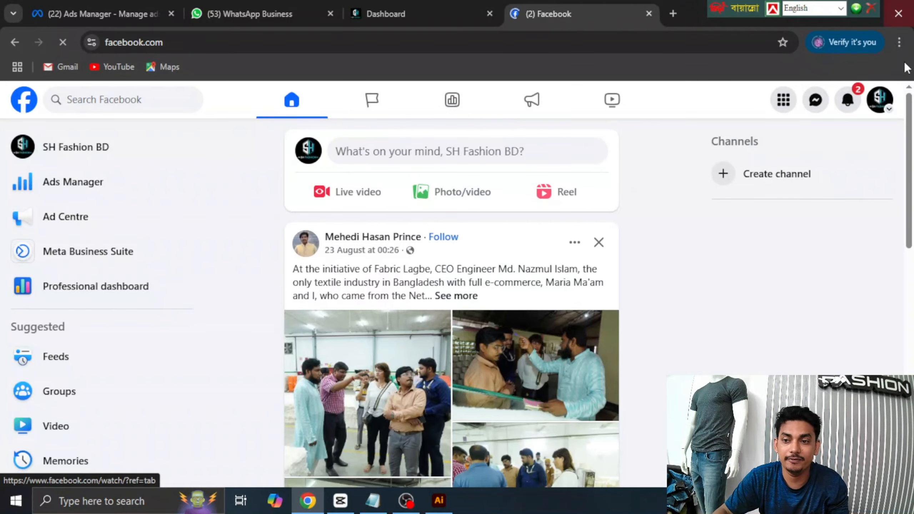
click(879, 100)
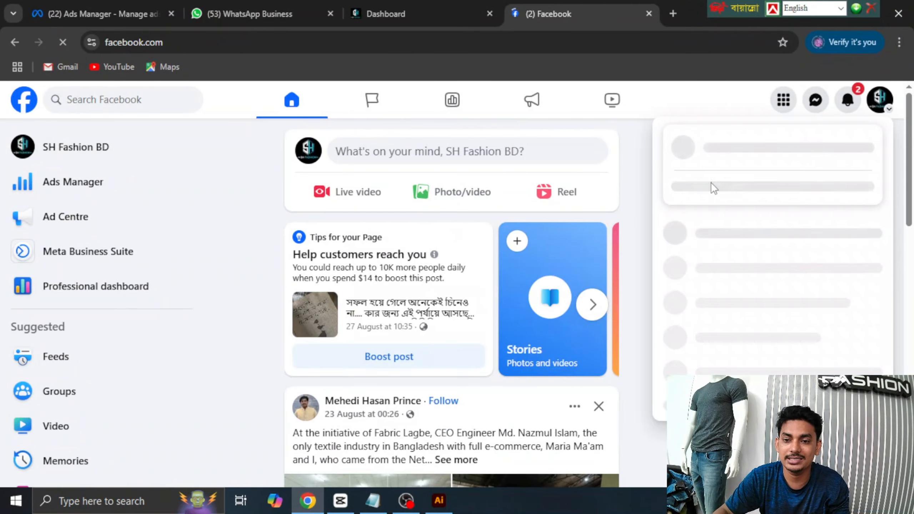
click(681, 145)
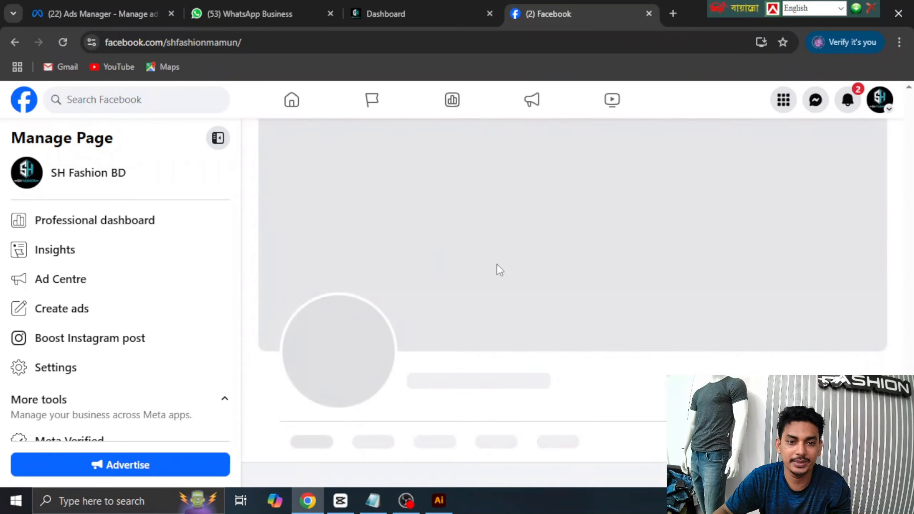
Browse the SH Fashion BD page's video posts, comments and intro details
scroll(572, 302, down, 5)
scroll(592, 423, down, 15)
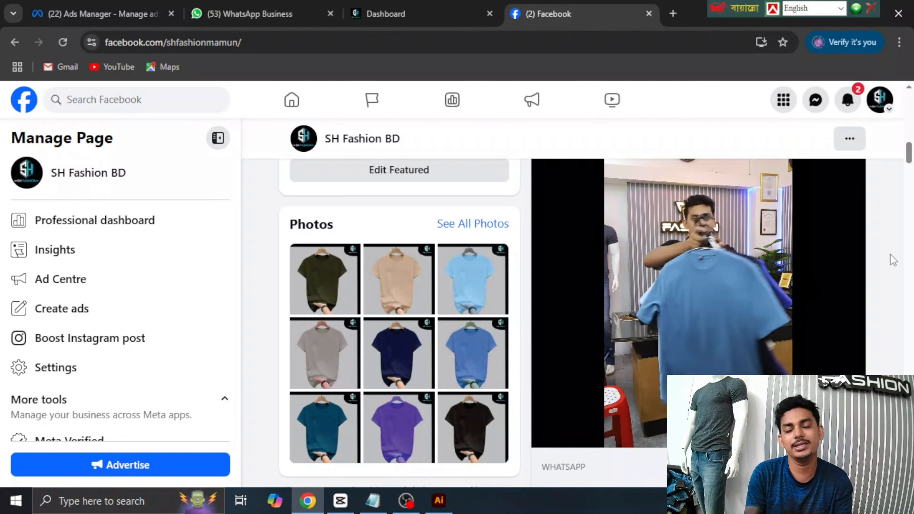
scroll(899, 296, down, 1)
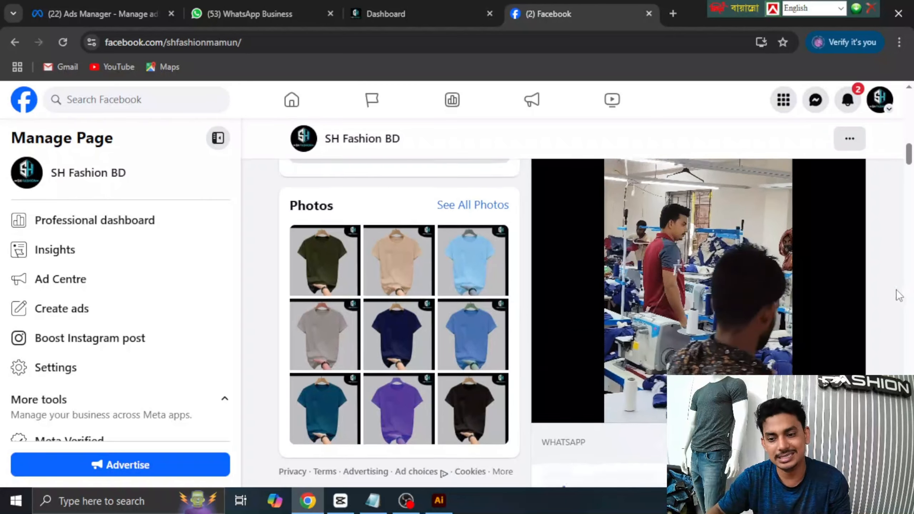
scroll(899, 295, down, 12)
scroll(905, 338, up, 2)
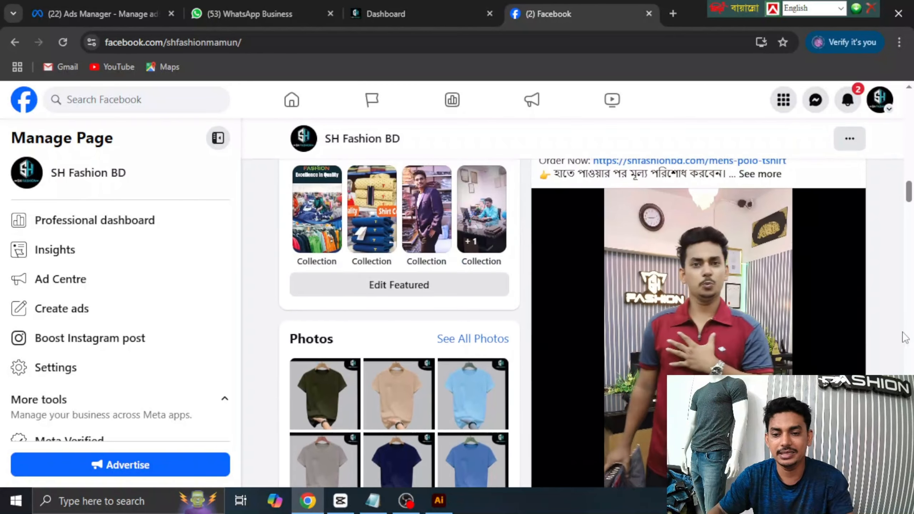
scroll(904, 330, down, 4)
scroll(911, 324, up, 2)
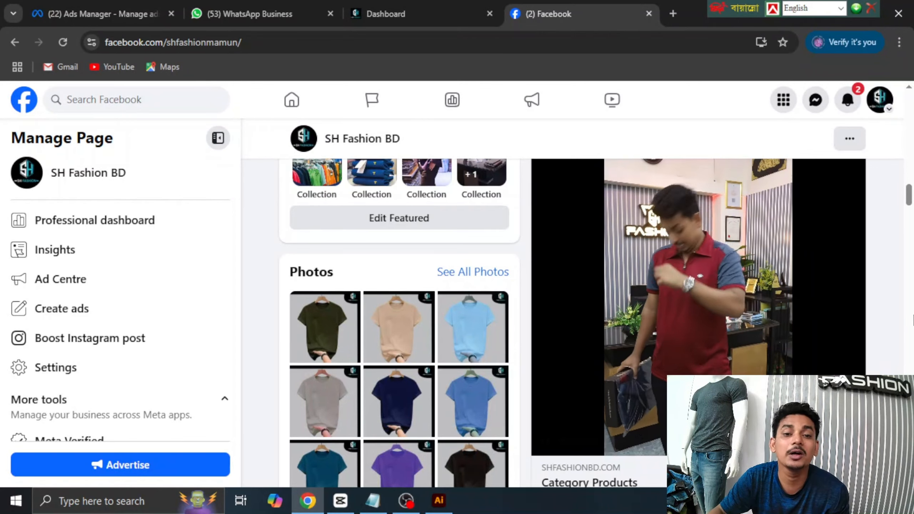
scroll(702, 335, down, 8)
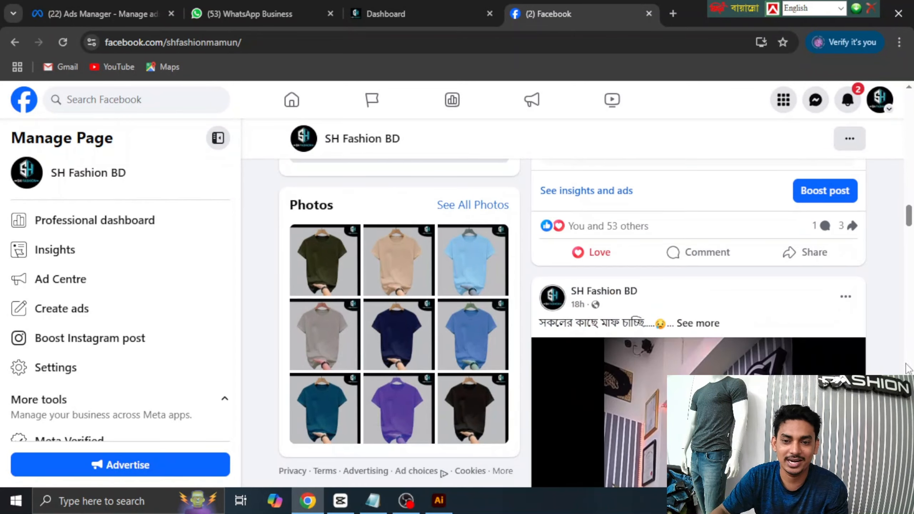
scroll(702, 335, up, 15)
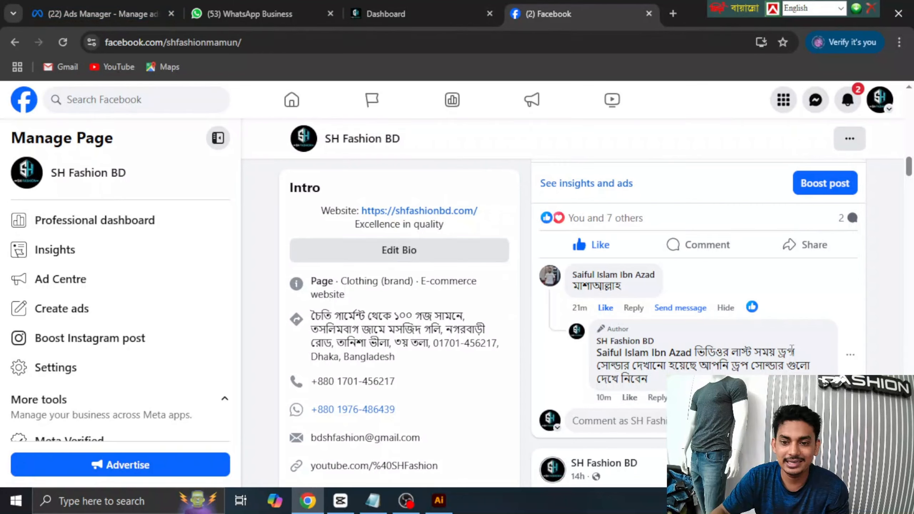
scroll(855, 308, up, 3)
scroll(855, 308, down, 10)
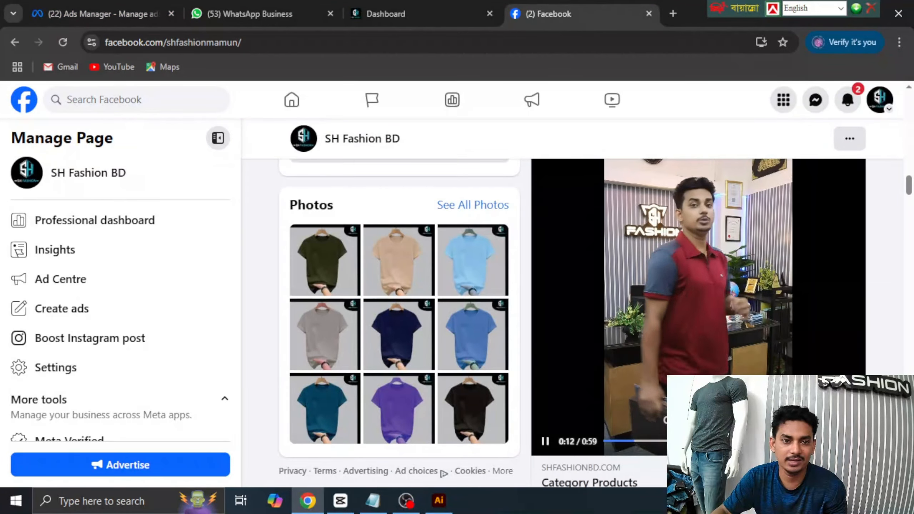
Glance at Ads Manager, return to the Facebook page and examine the polo shirt video post's order link, boost option and engagement
click(116, 12)
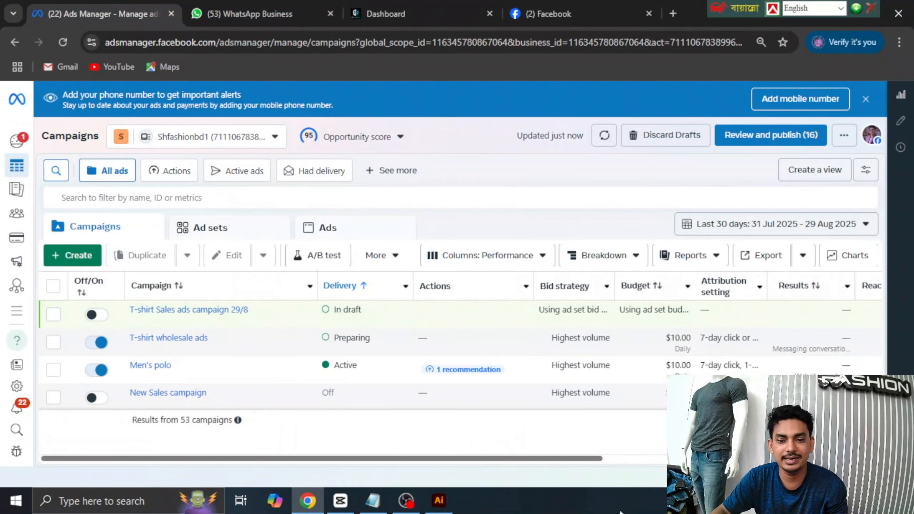
click(623, 11)
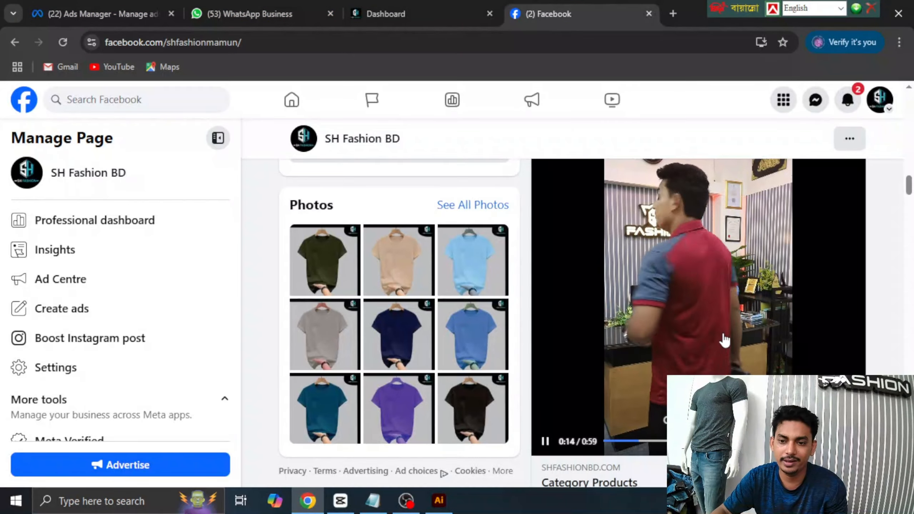
scroll(547, 341, up, 4)
scroll(547, 341, down, 4)
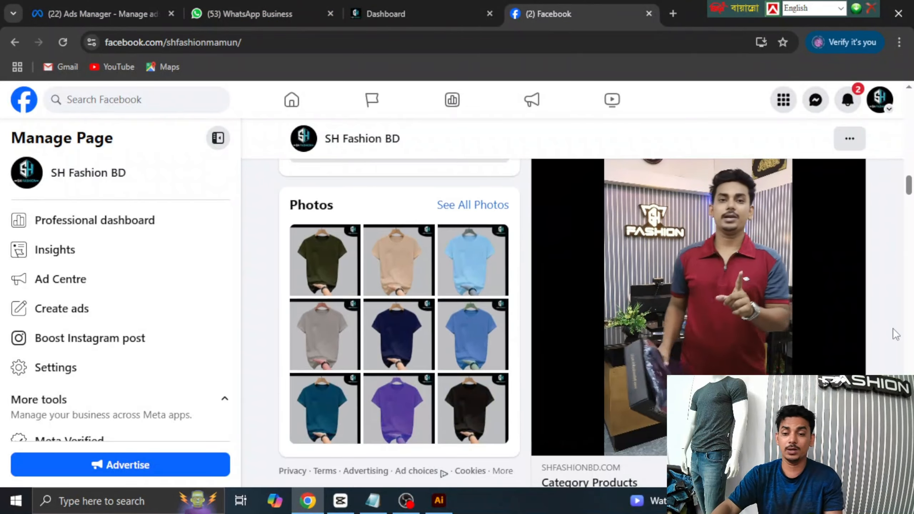
scroll(892, 345, down, 2)
scroll(898, 355, down, 2)
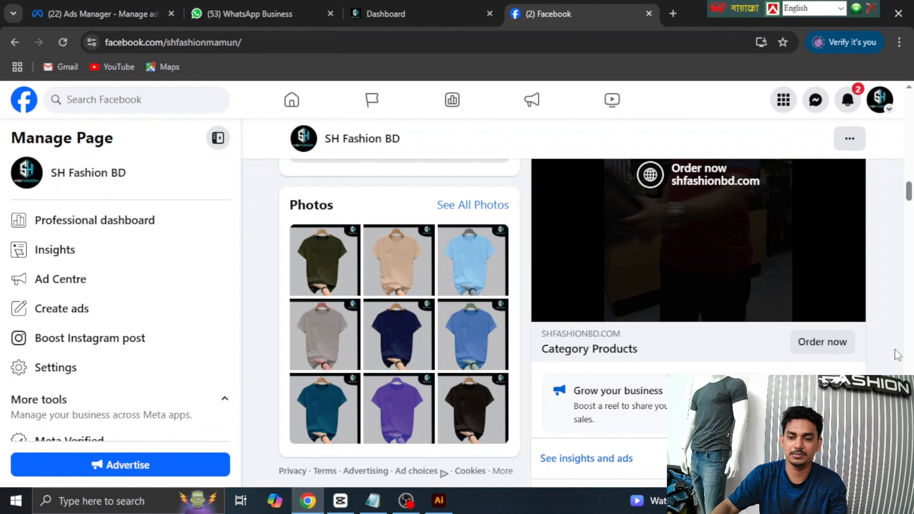
scroll(898, 355, down, 1)
scroll(912, 333, down, 2)
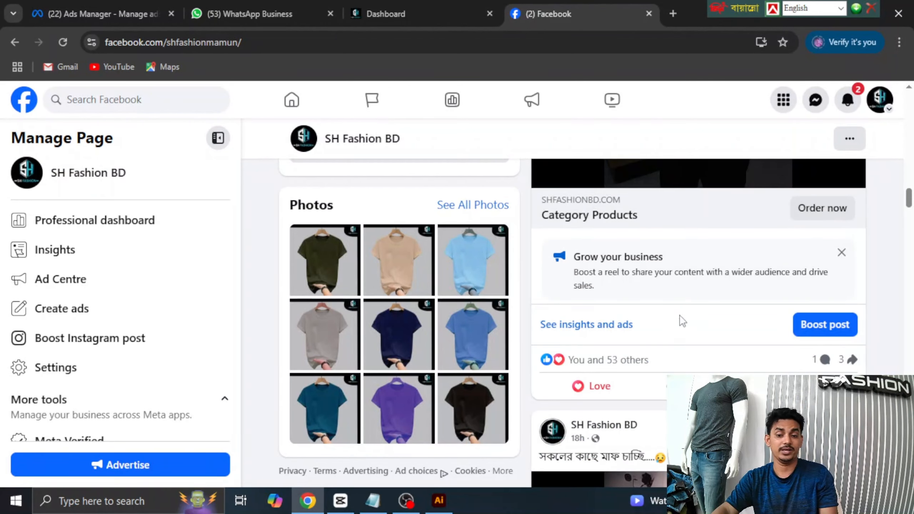
scroll(778, 352, up, 5)
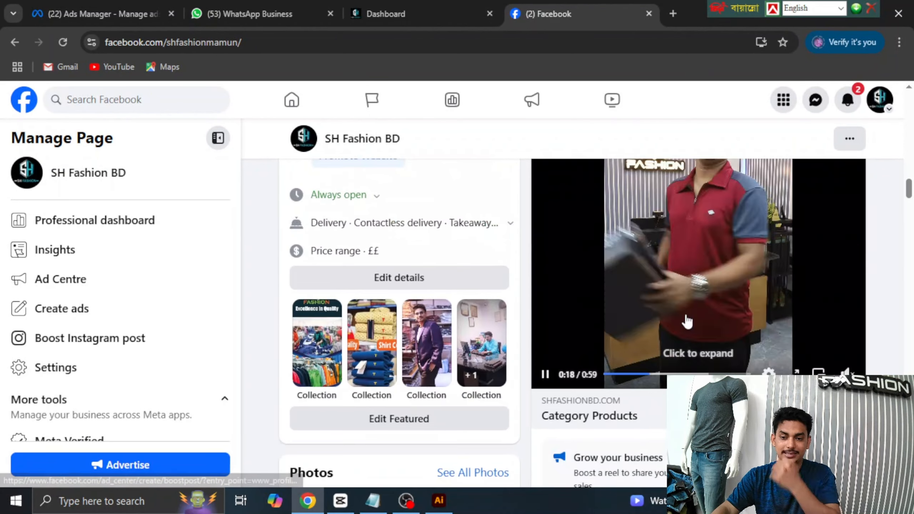
scroll(778, 362, down, 4)
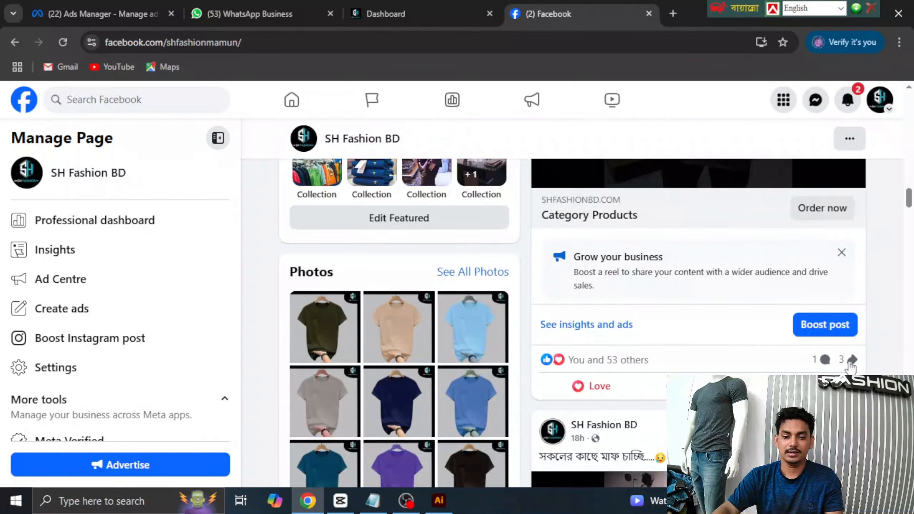
scroll(778, 363, up, 3)
scroll(767, 373, up, 4)
Return to Ads Manager and create a new campaign with the Auction buying type and the Sales objective
click(90, 10)
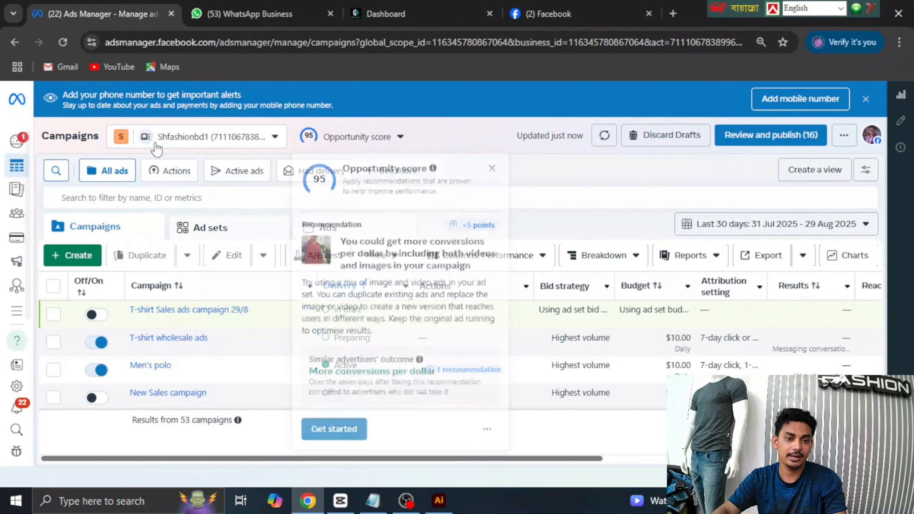
click(77, 255)
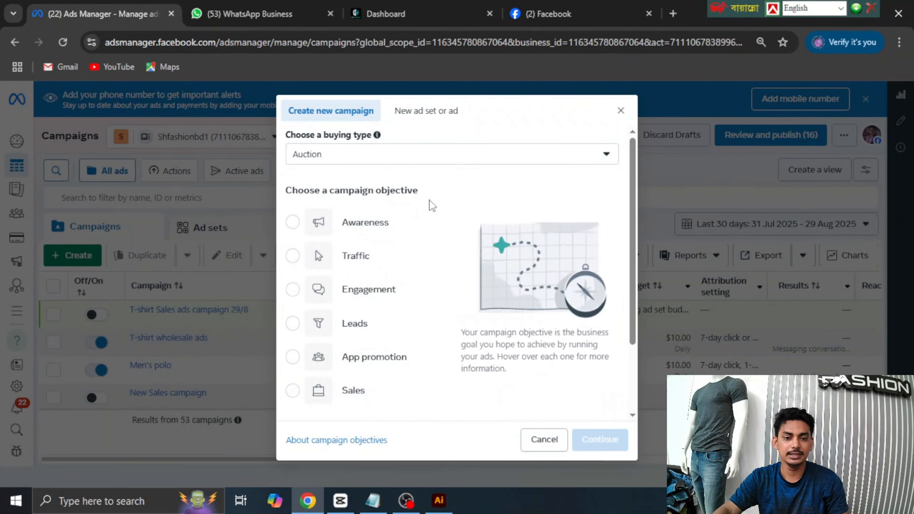
scroll(413, 281, down, 3)
scroll(377, 346, up, 2)
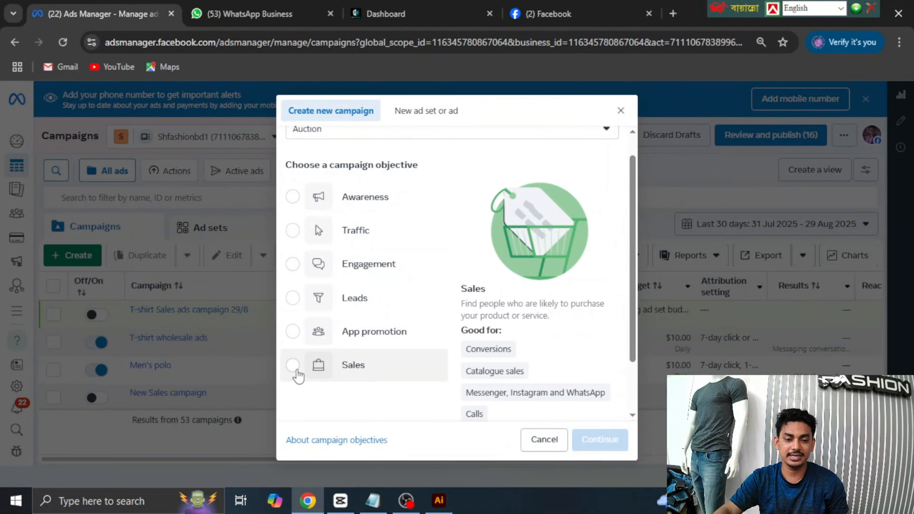
click(293, 366)
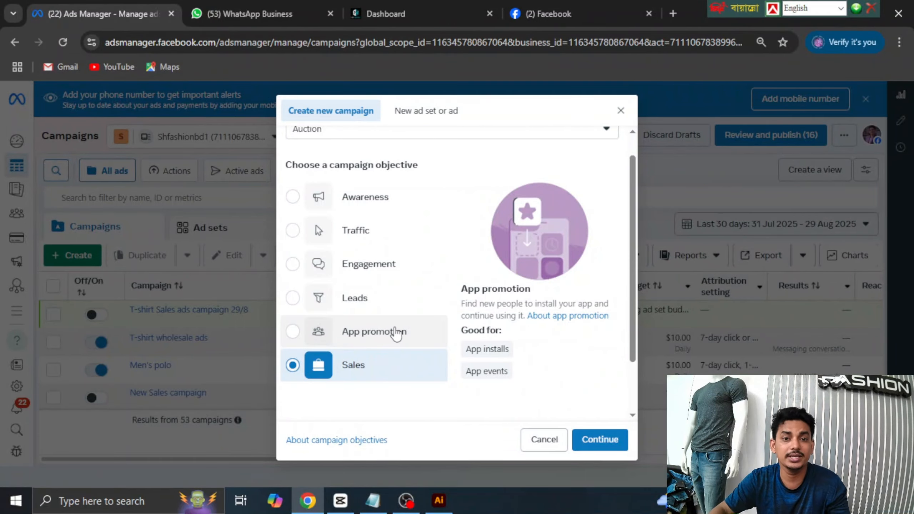
scroll(388, 318, down, 2)
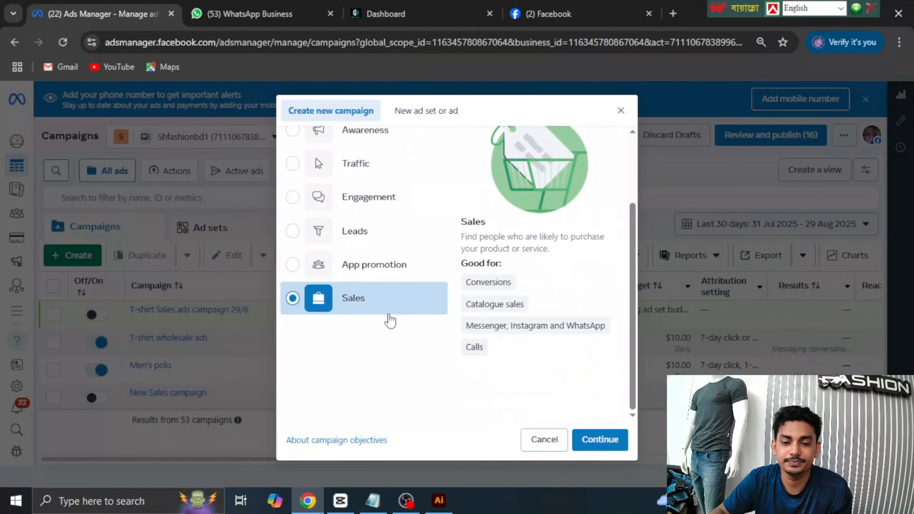
click(614, 441)
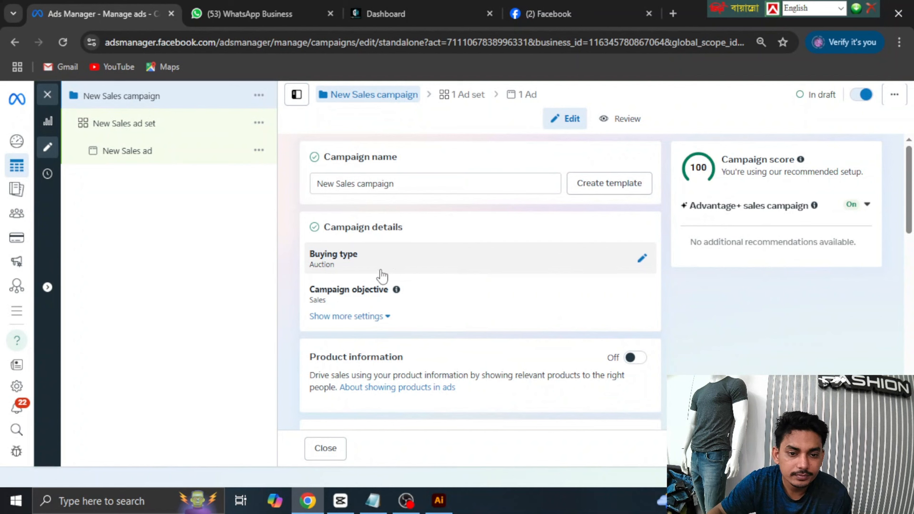
Name the new sales campaign "multi color premium polo"
click(333, 184)
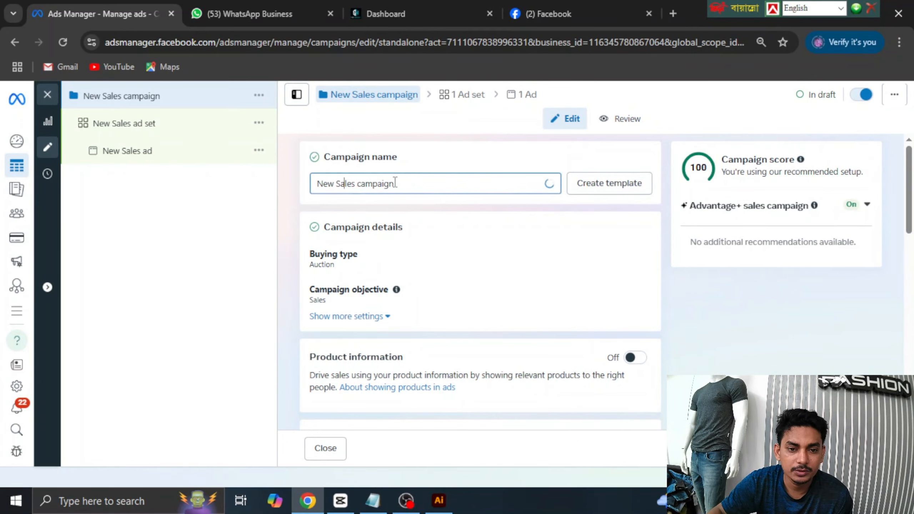
drag(414, 184, 118, 191)
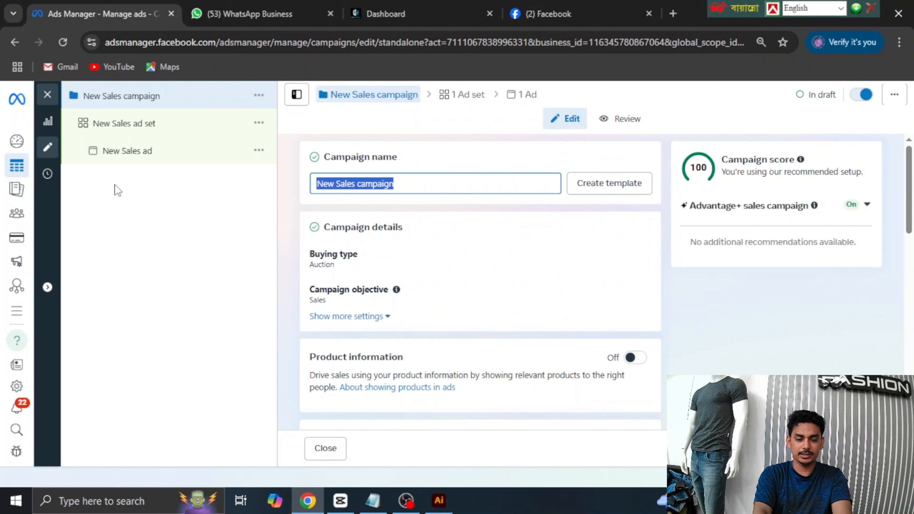
text(multi colo)
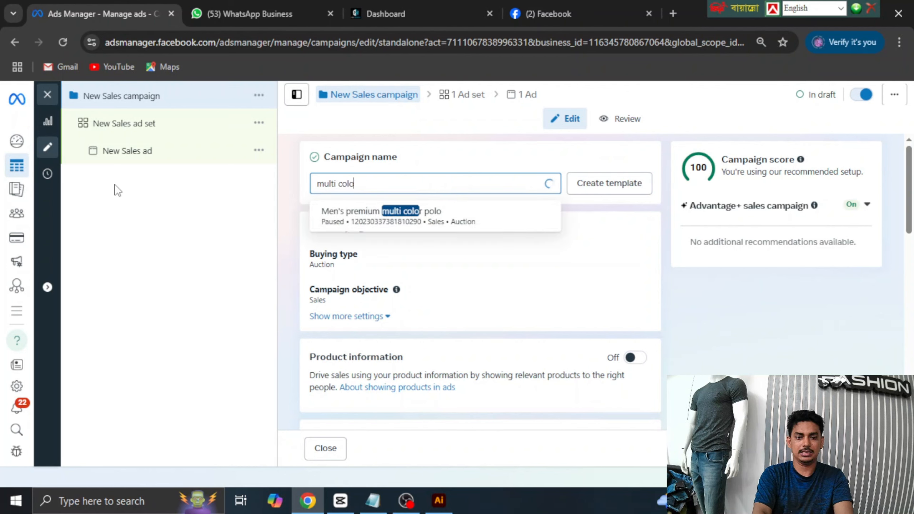
text(r pri)
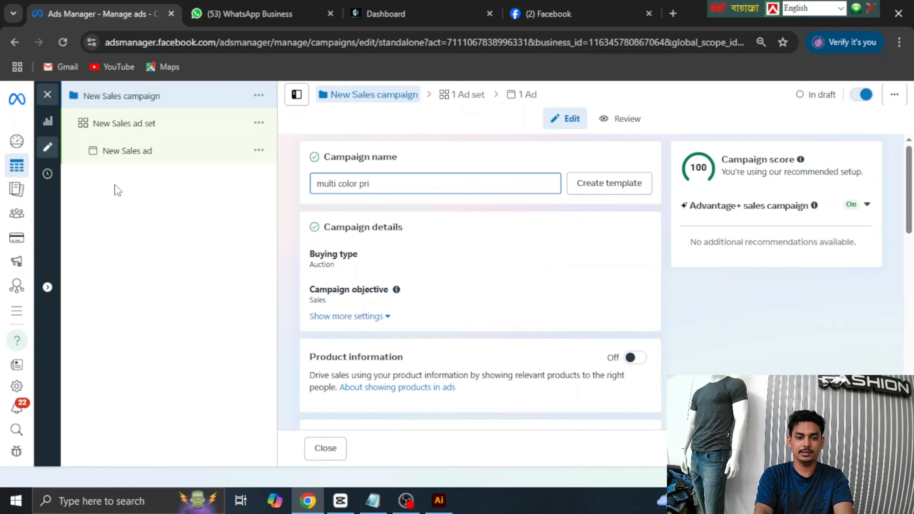
key(BackSpace)
text(emium polo)
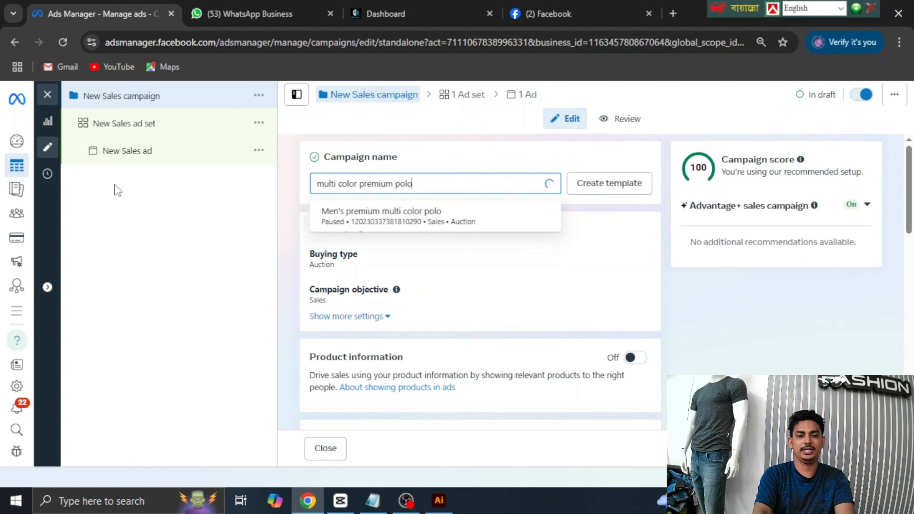
click(416, 187)
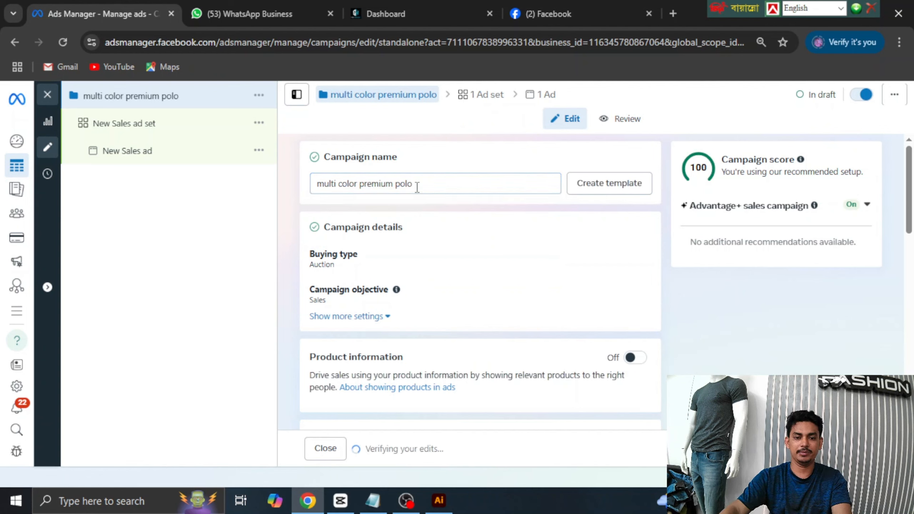
Copy the campaign name and set the campaign's daily budget to $10.00
drag(428, 183, 105, 188)
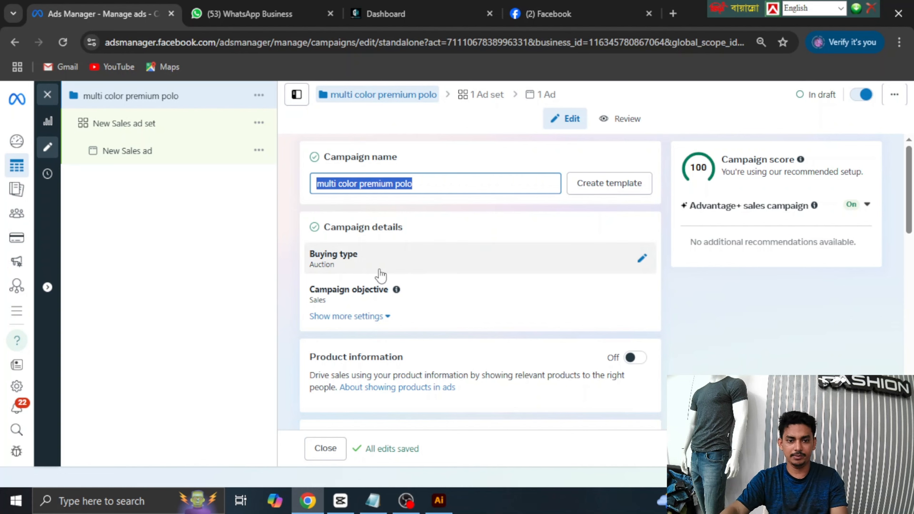
scroll(447, 263, down, 2)
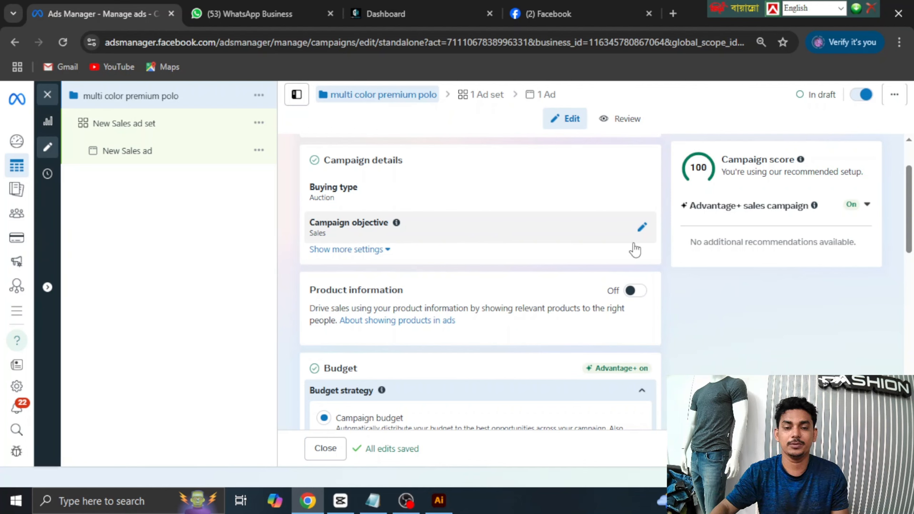
scroll(554, 259, down, 2)
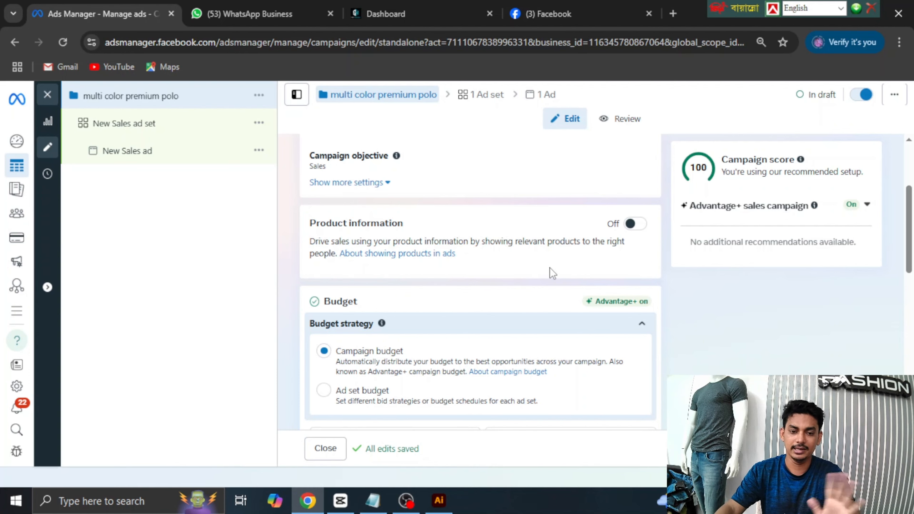
scroll(550, 272, down, 4)
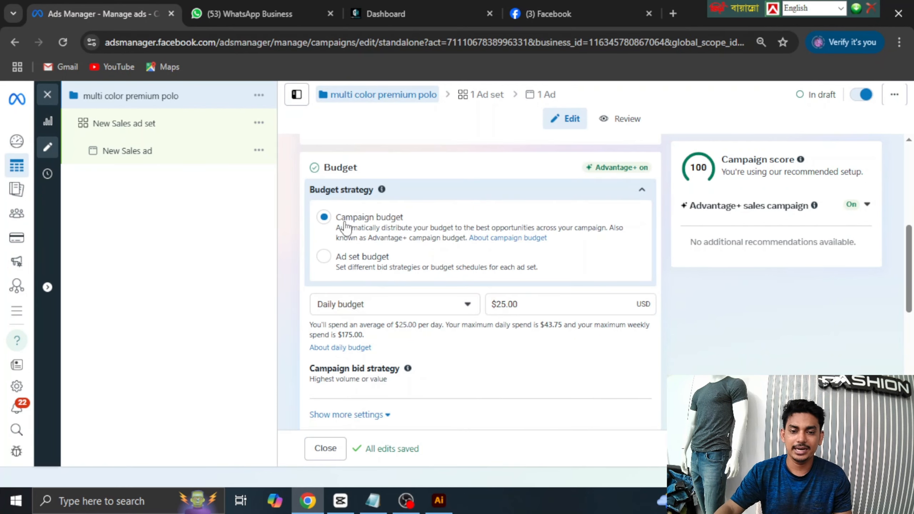
scroll(661, 239, down, 2)
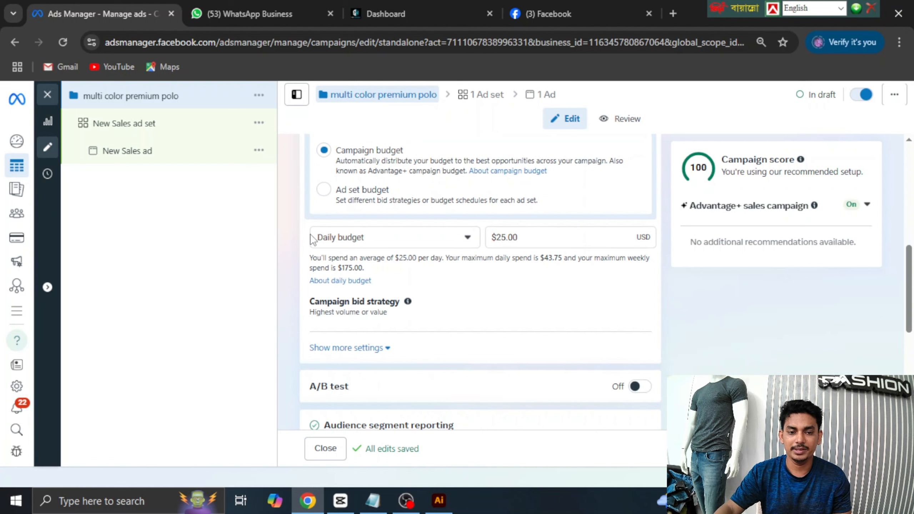
click(394, 244)
click(395, 244)
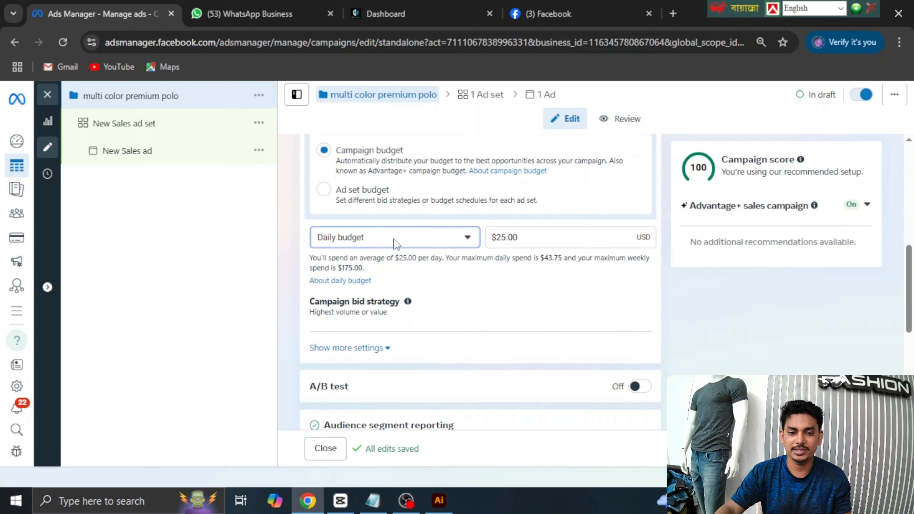
click(563, 241)
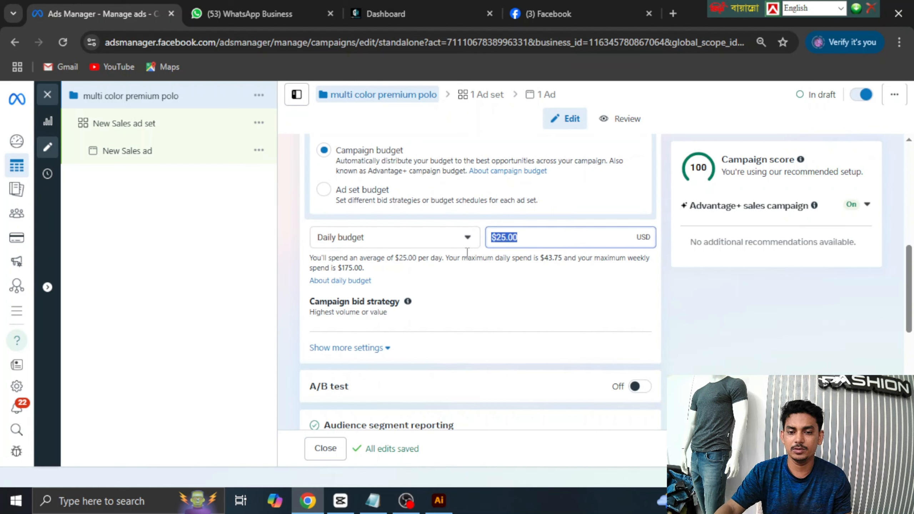
text(10)
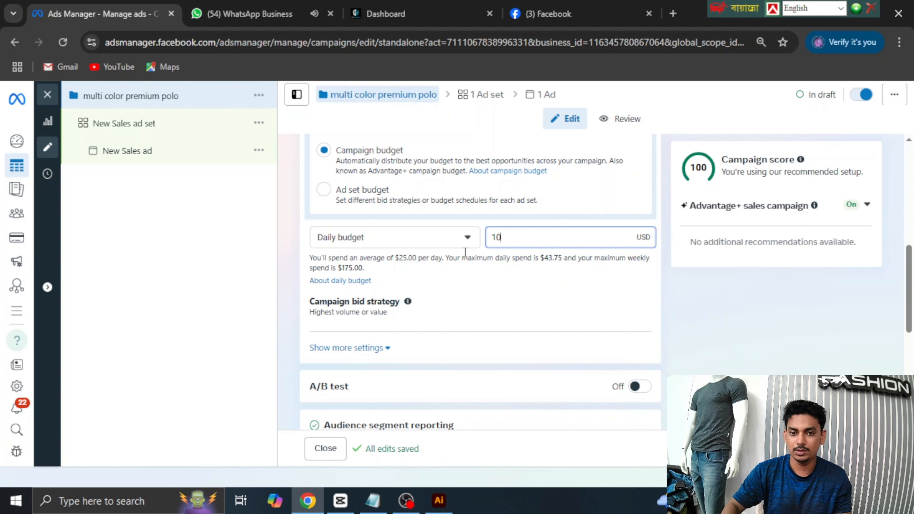
click(713, 305)
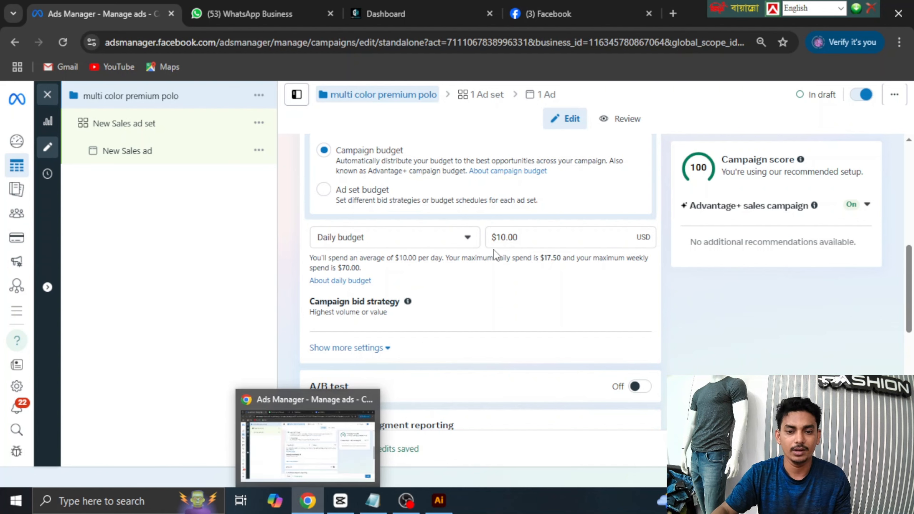
Proceed to the ad set and name it "multi color premium polo ad set 29/8"
scroll(403, 249, down, 3)
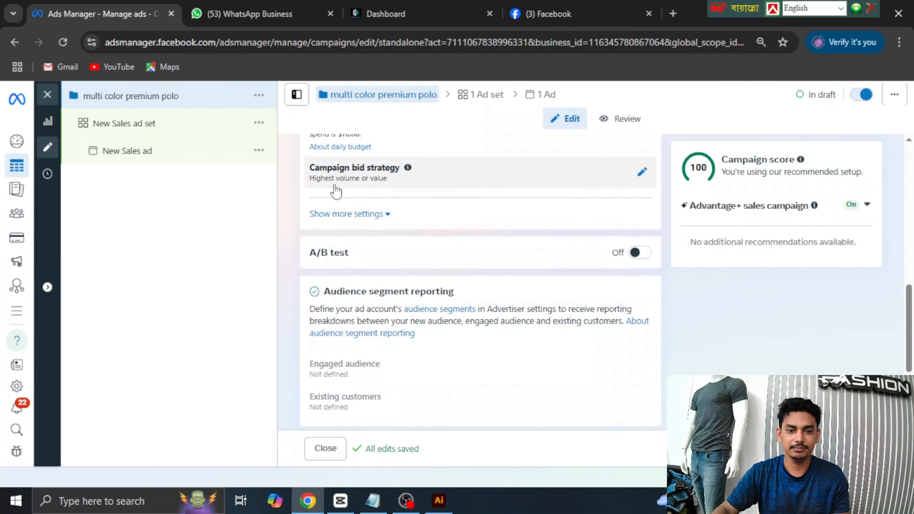
scroll(482, 269, down, 3)
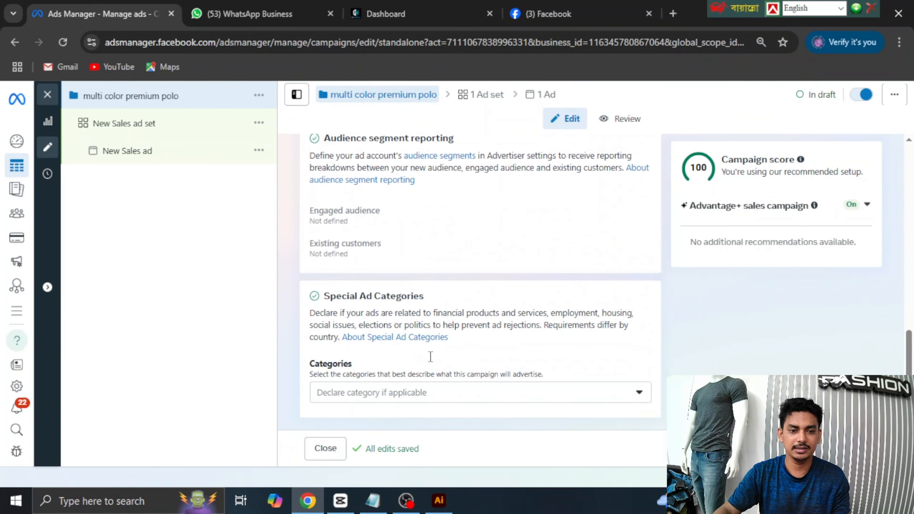
click(866, 448)
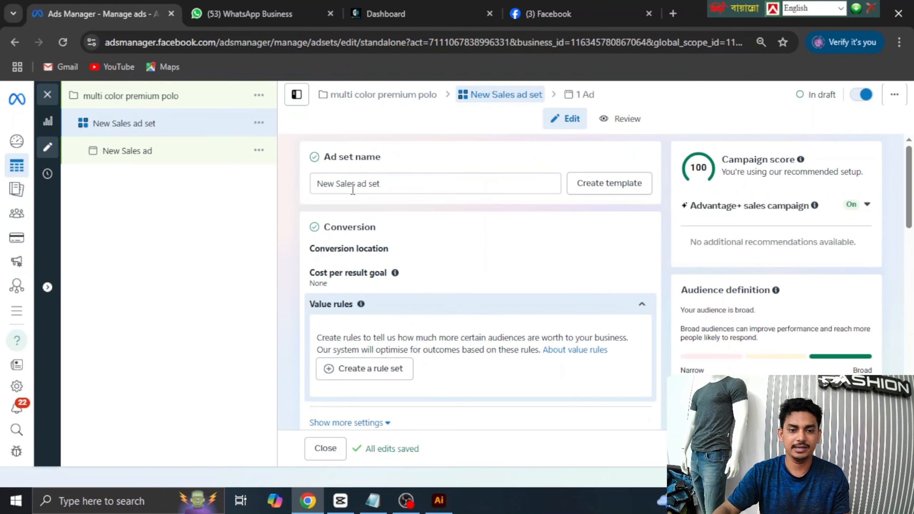
drag(316, 183, 357, 184)
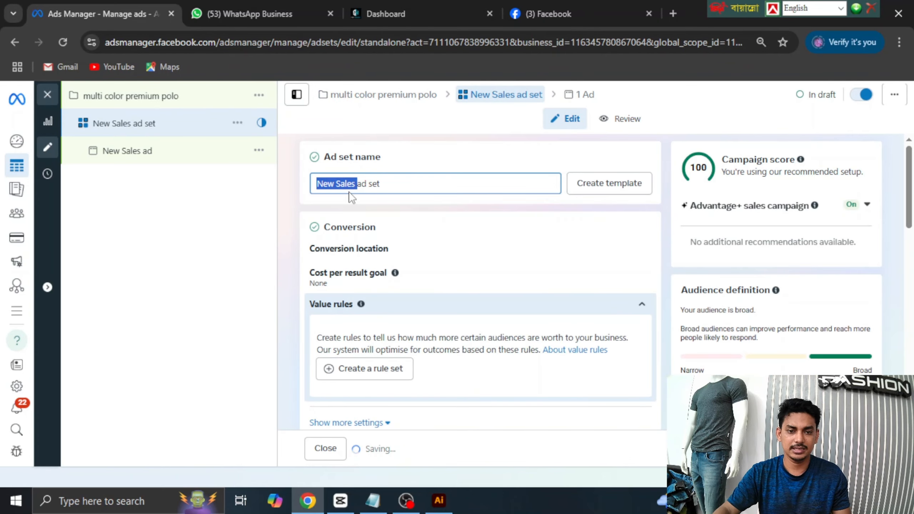
text(multi color premium polo)
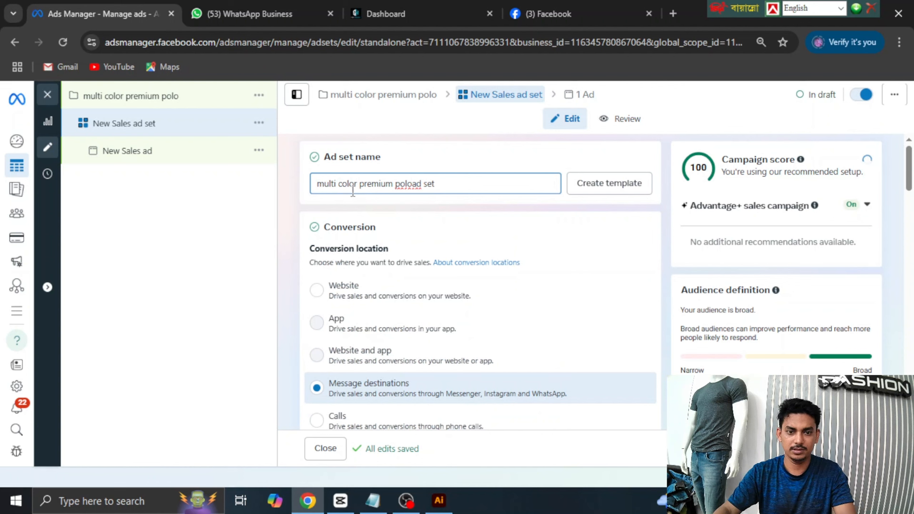
click(549, 183)
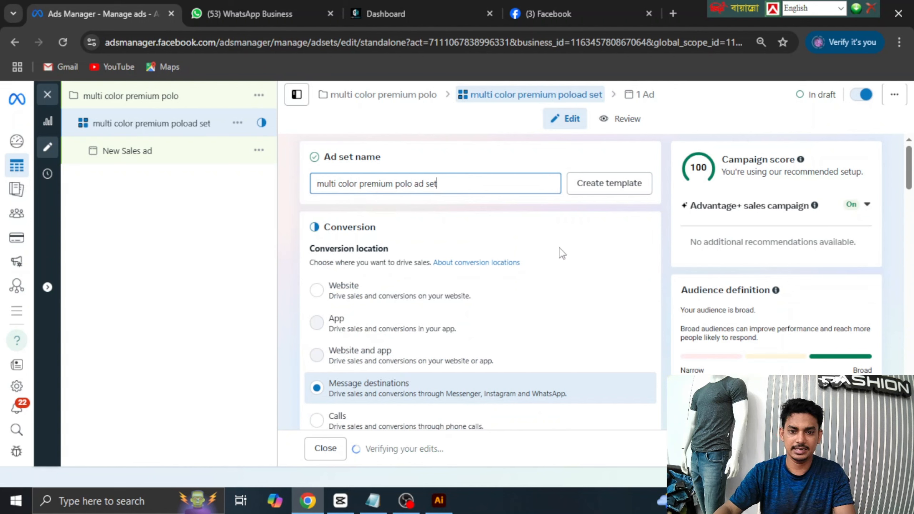
text(29/)
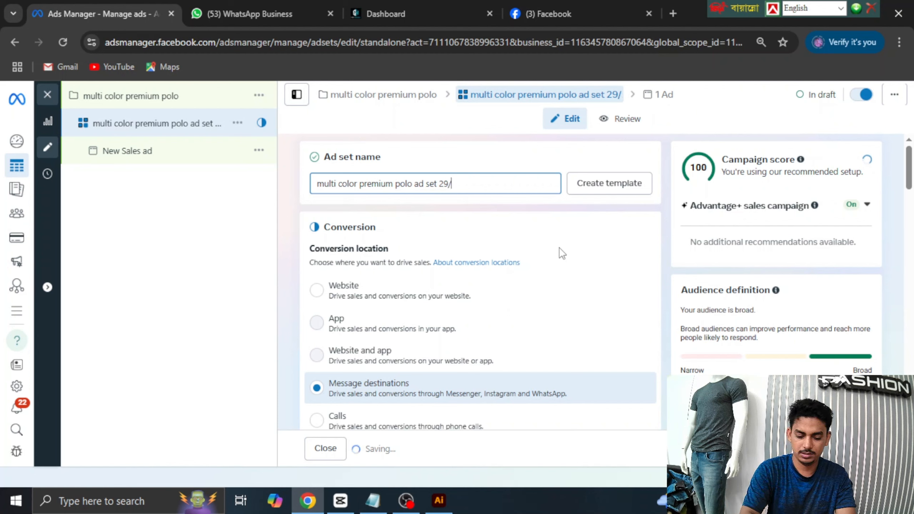
text(8)
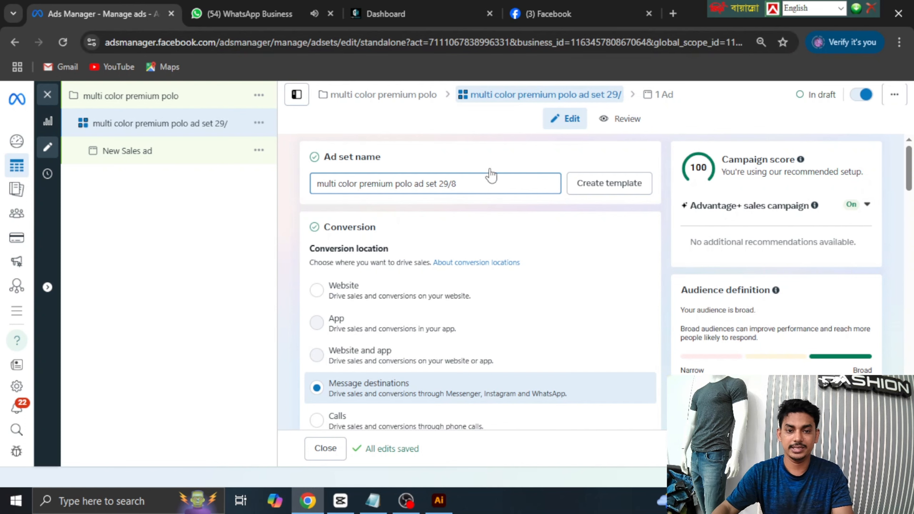
click(462, 154)
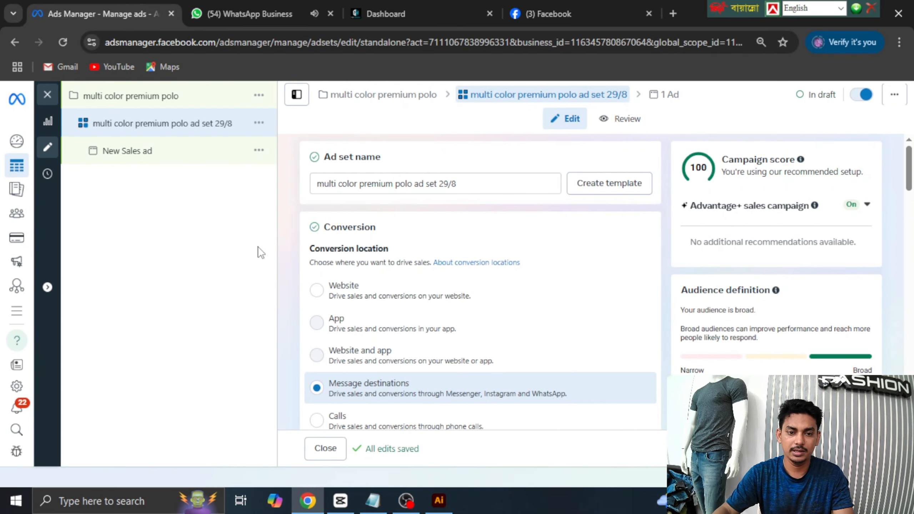
Set the ad set's conversion location to Website and review the performance goal options, keeping Maximise number of conversions
scroll(479, 253, down, 2)
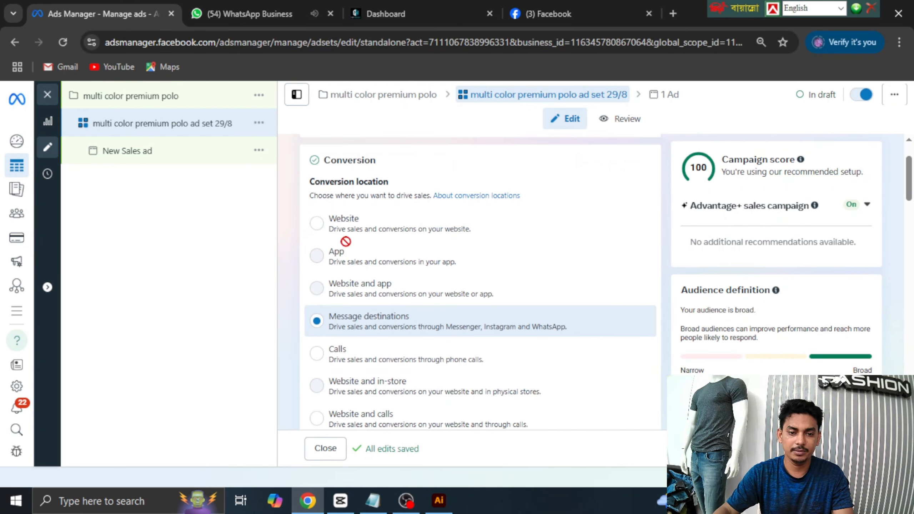
click(317, 226)
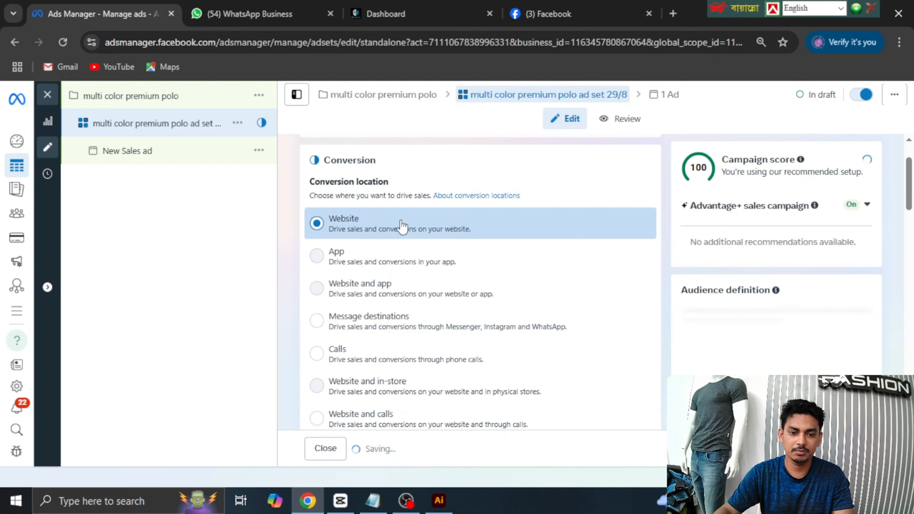
scroll(360, 230, down, 6)
scroll(407, 238, down, 2)
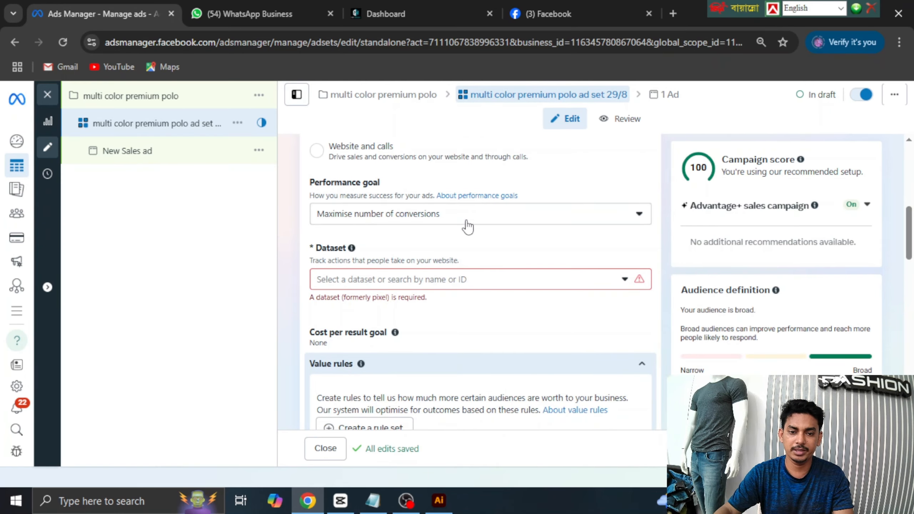
click(522, 223)
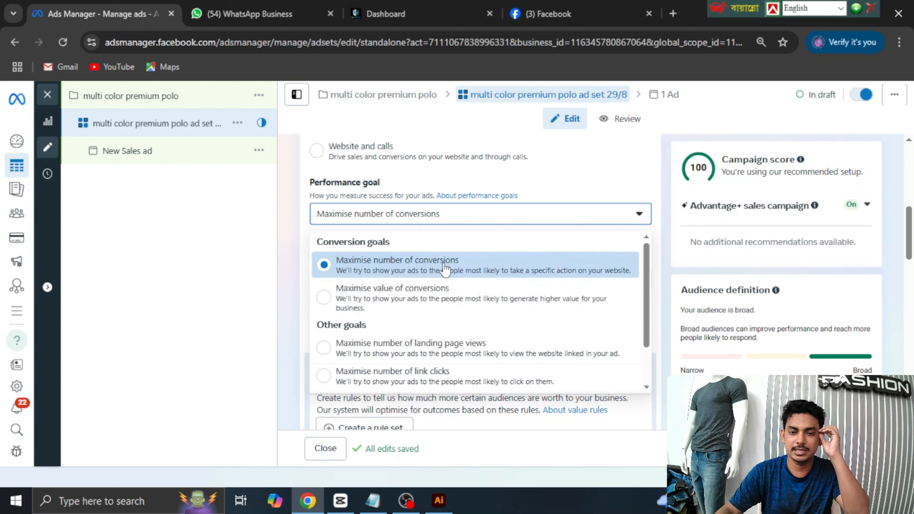
click(282, 211)
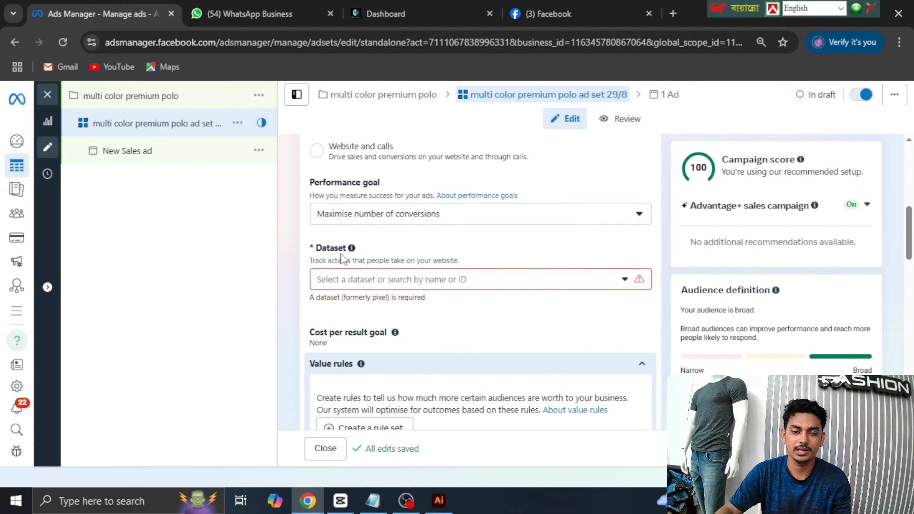
Choose the SH_Fashion_GTM_MIT_Pixel_180825 dataset and set the conversion event to Purchase
click(625, 280)
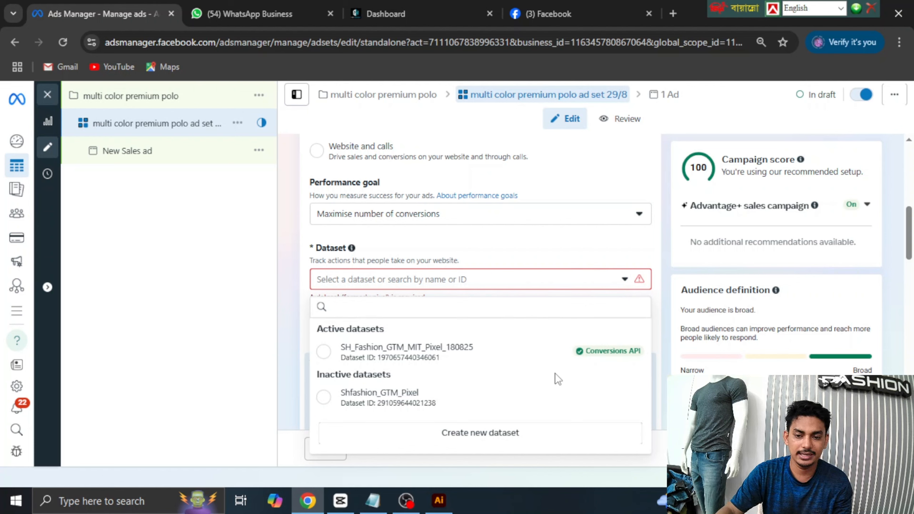
click(324, 353)
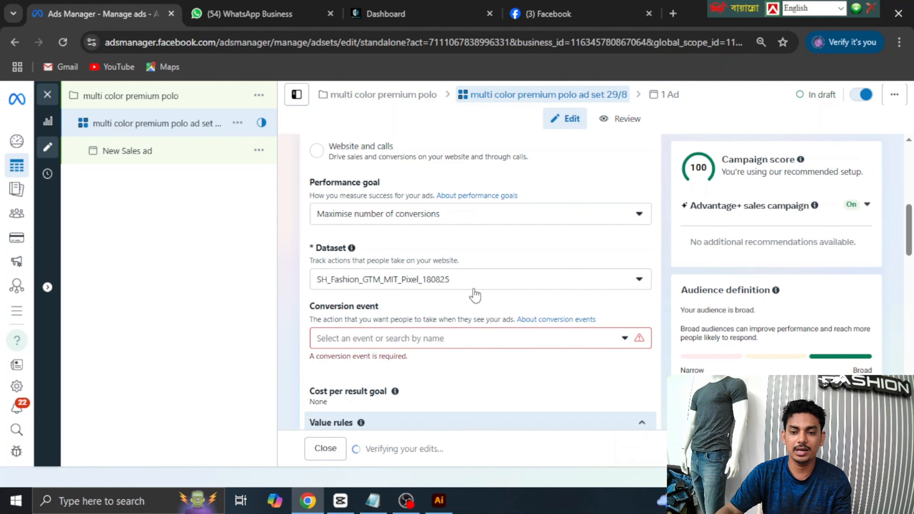
scroll(522, 324, down, 2)
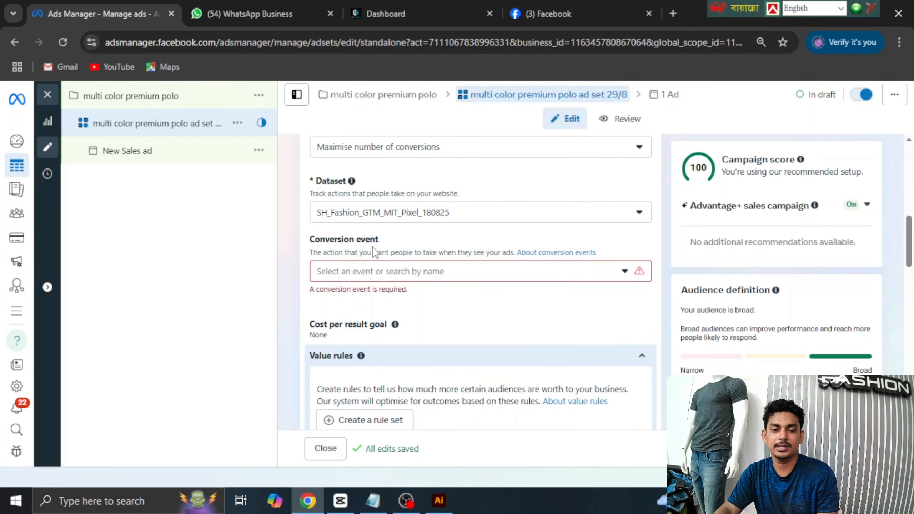
click(625, 273)
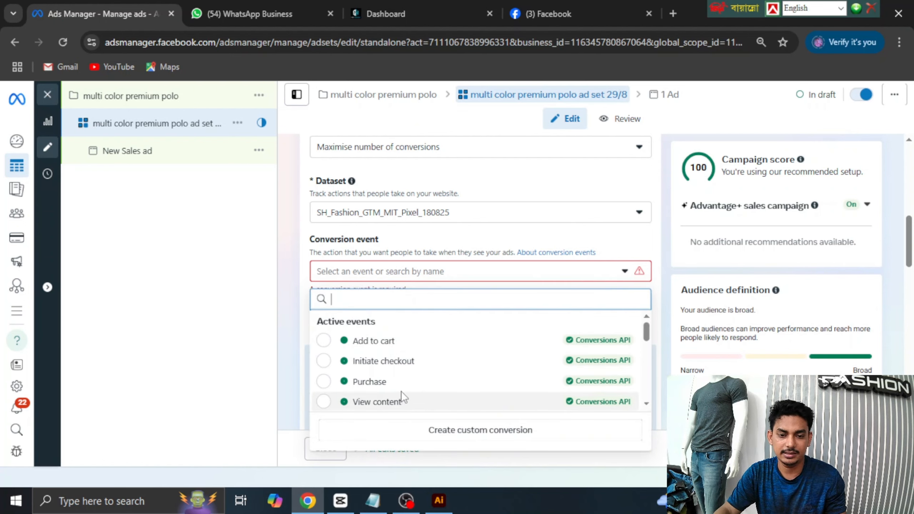
click(400, 386)
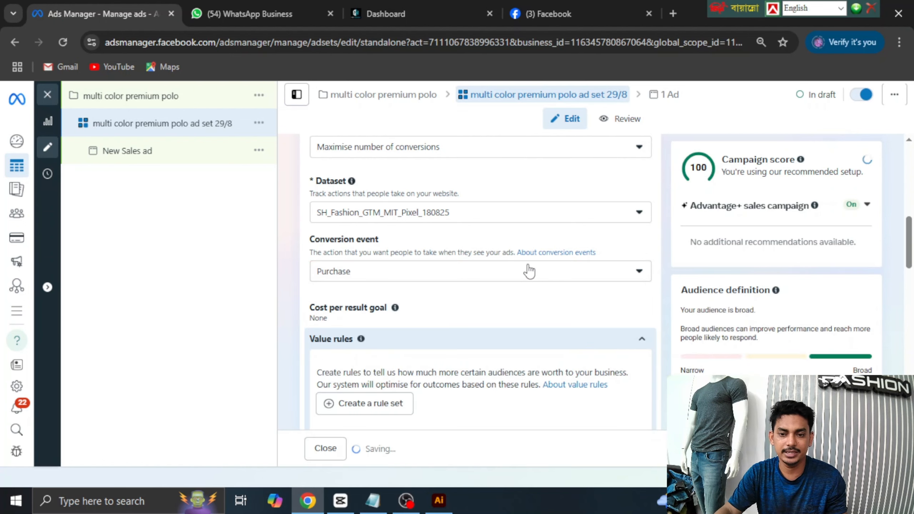
Set the start time in the ad set's schedule to 12:30
scroll(529, 269, down, 3)
scroll(604, 267, down, 4)
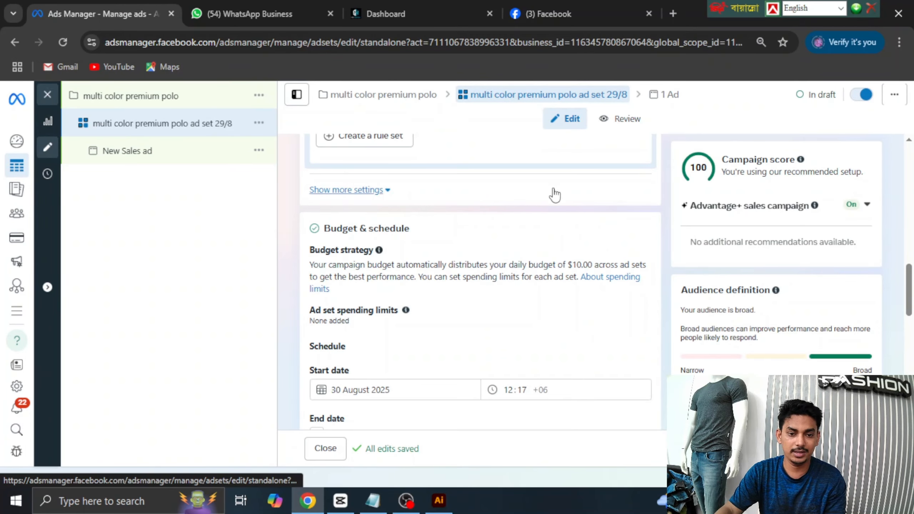
scroll(471, 238, down, 2)
scroll(469, 238, down, 4)
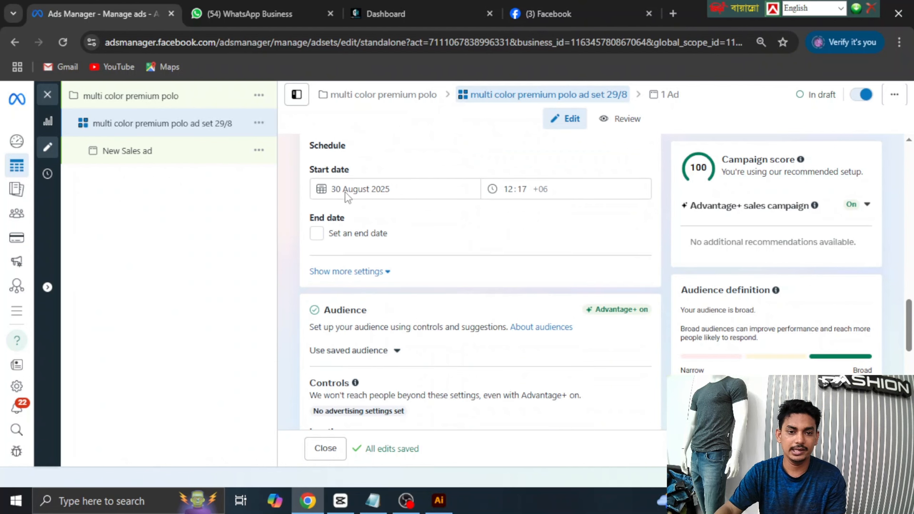
scroll(426, 265, up, 2)
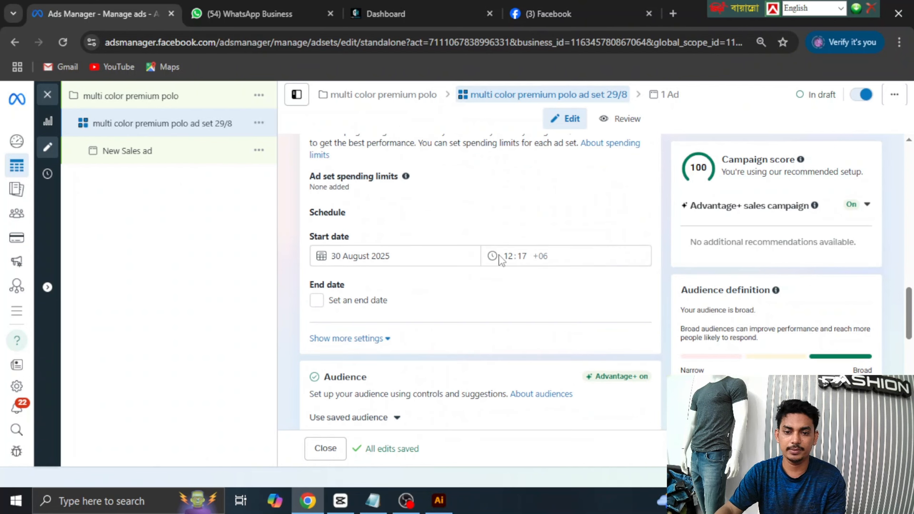
click(526, 257)
click(584, 338)
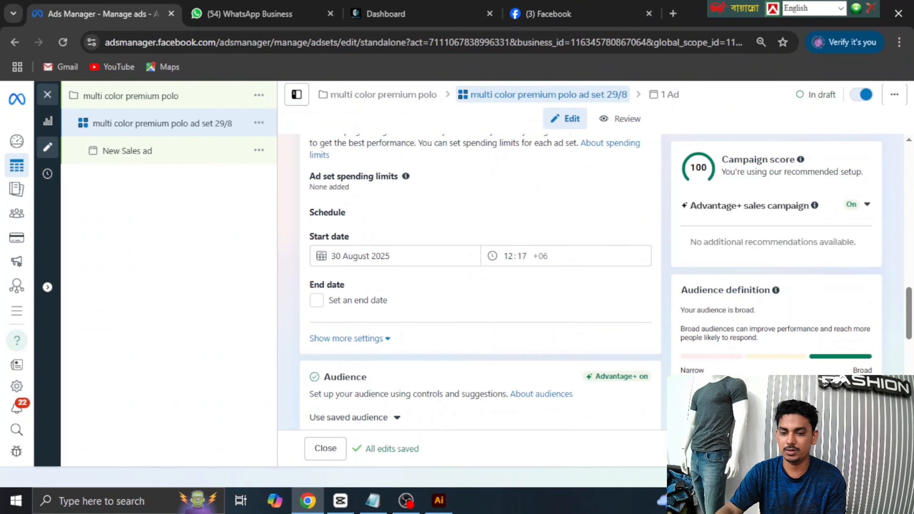
click(521, 258)
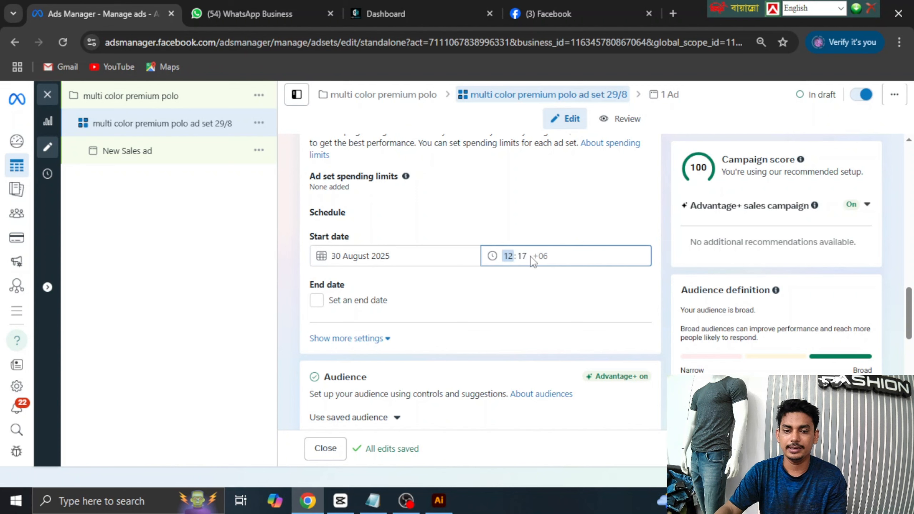
click(521, 256)
click(507, 258)
click(523, 258)
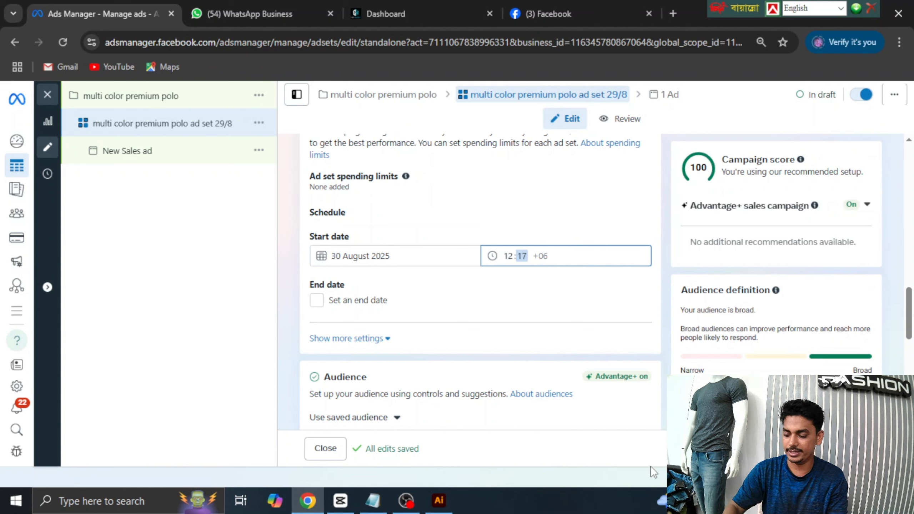
text(30)
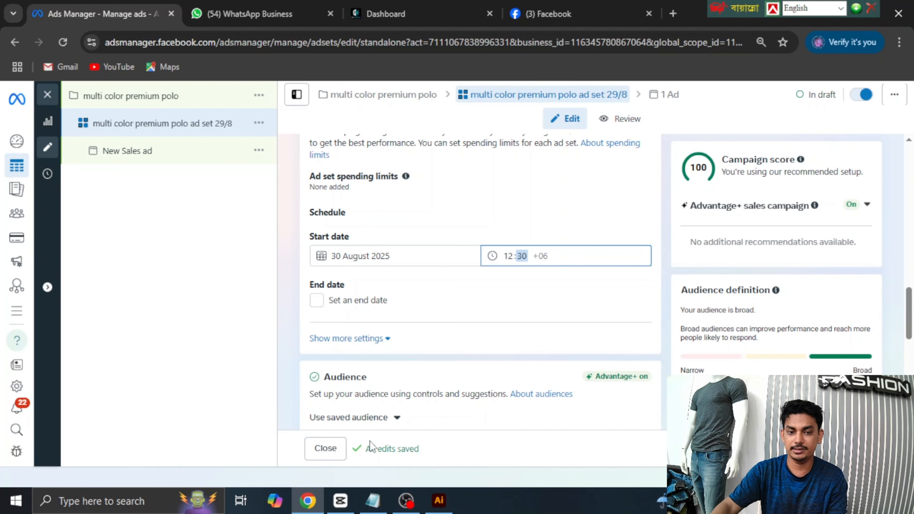
Open the locations setting in the ad set's audience controls
click(486, 190)
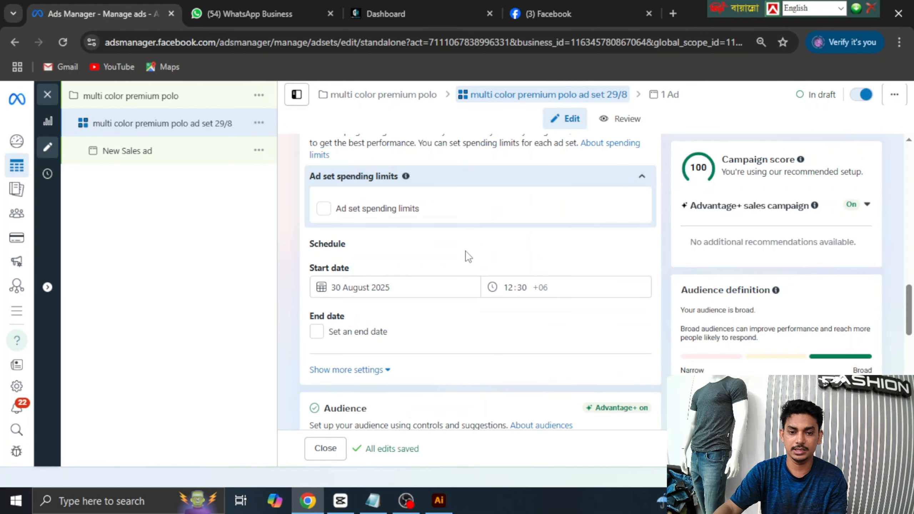
scroll(502, 280, down, 3)
scroll(503, 279, down, 2)
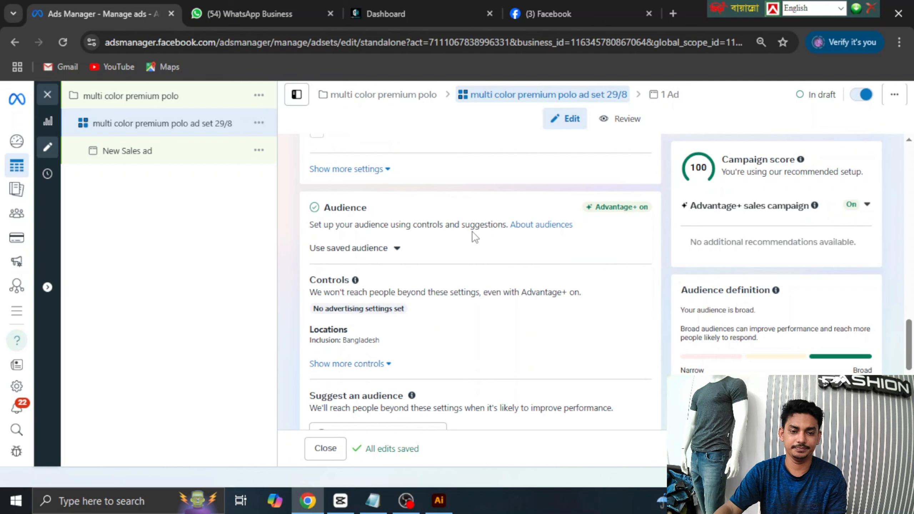
scroll(475, 236, down, 2)
scroll(474, 238, up, 2)
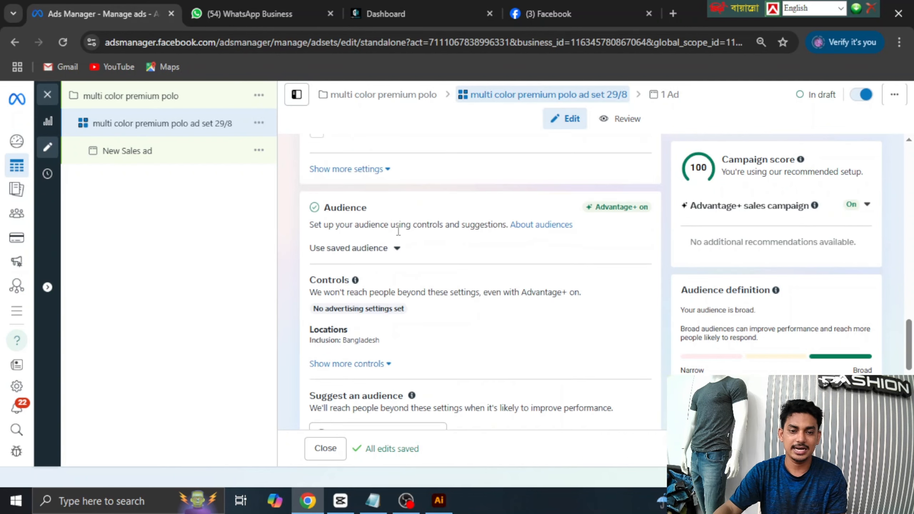
scroll(560, 258, down, 2)
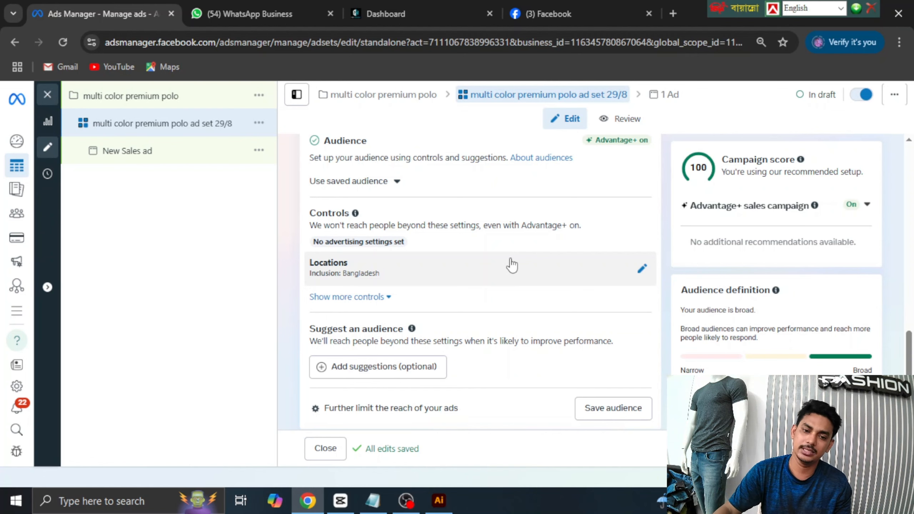
scroll(512, 265, down, 2)
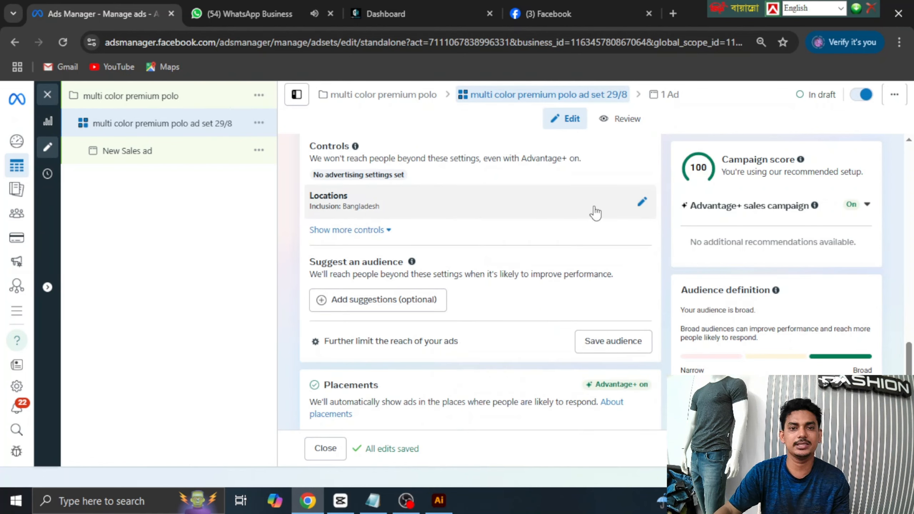
click(643, 203)
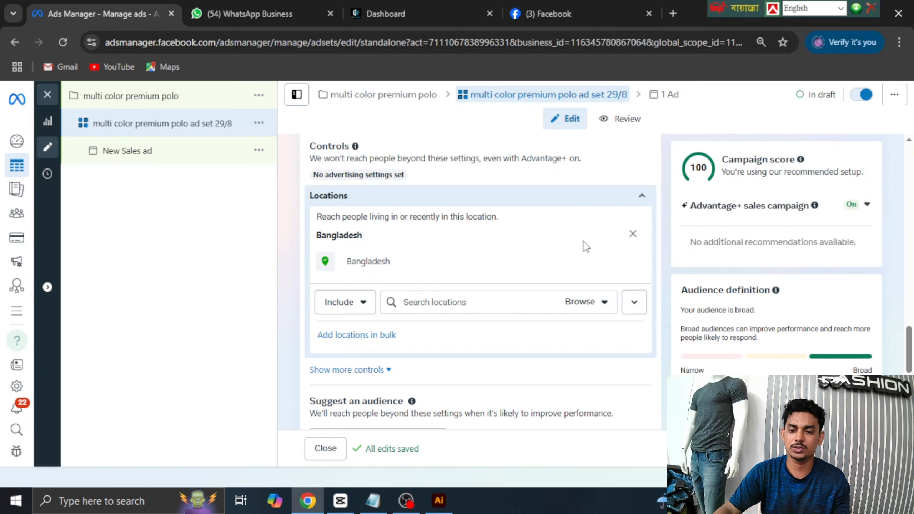
Examine the ad set's audience section, from the included locations to the audience suggestions and placements
scroll(586, 247, down, 2)
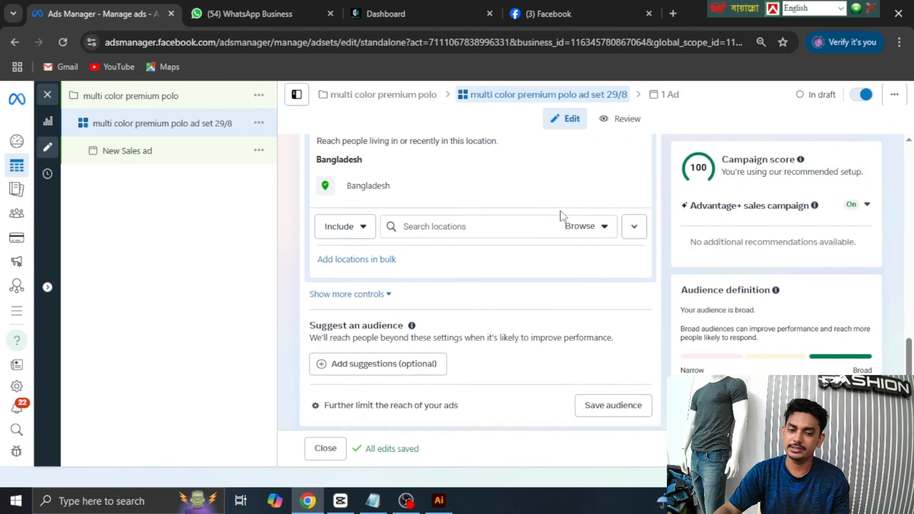
scroll(561, 216, down, 3)
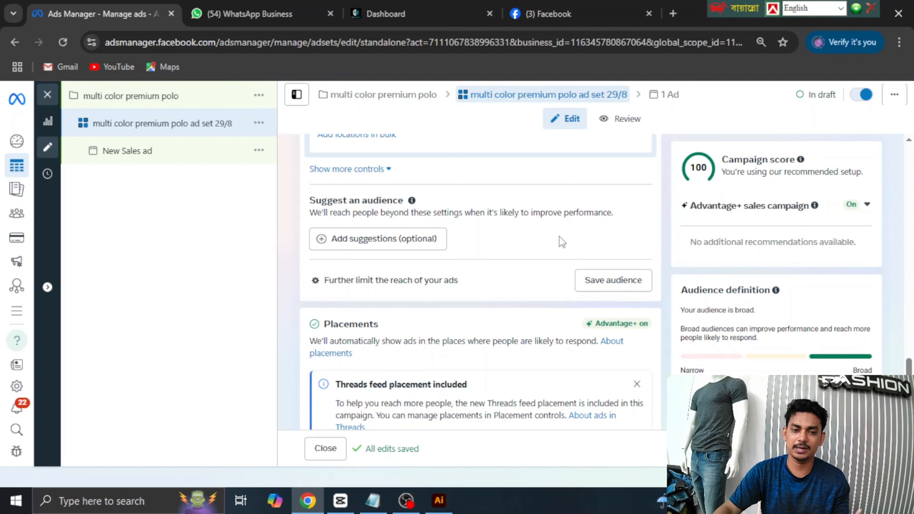
scroll(403, 248, up, 5)
scroll(548, 302, down, 3)
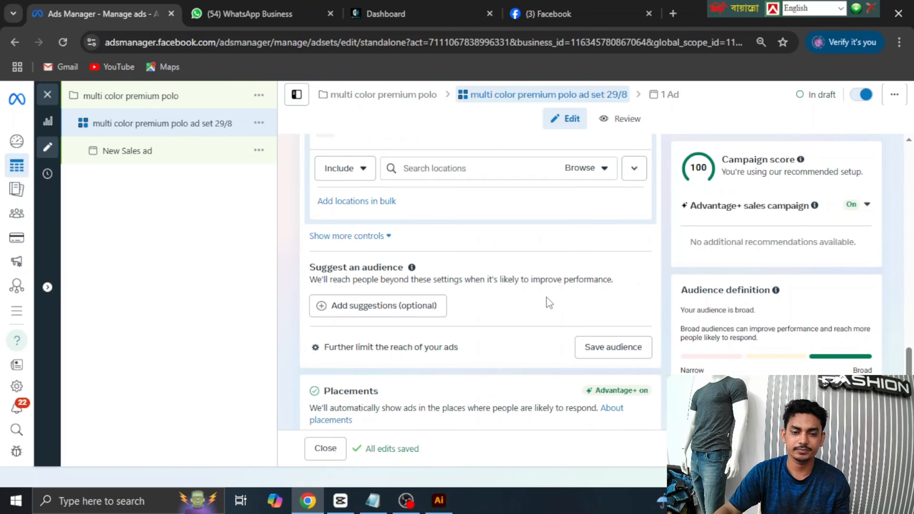
scroll(504, 304, down, 2)
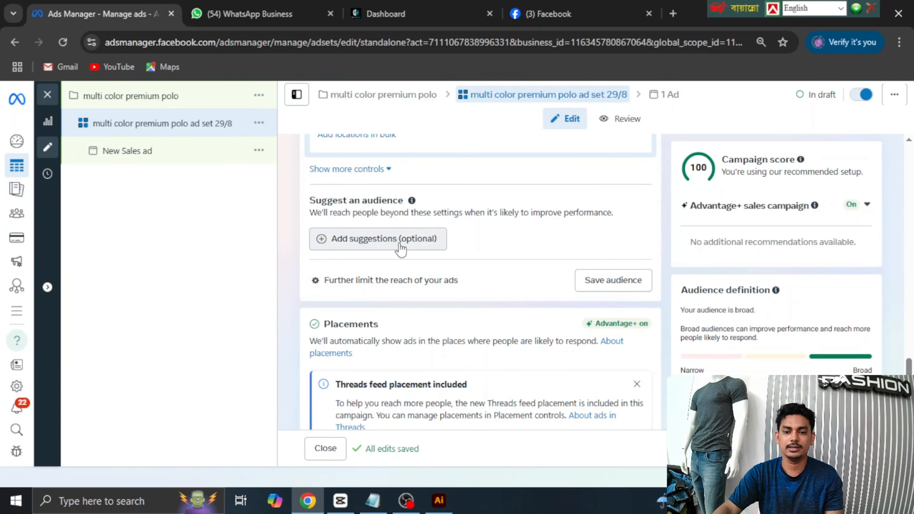
scroll(512, 358, up, 5)
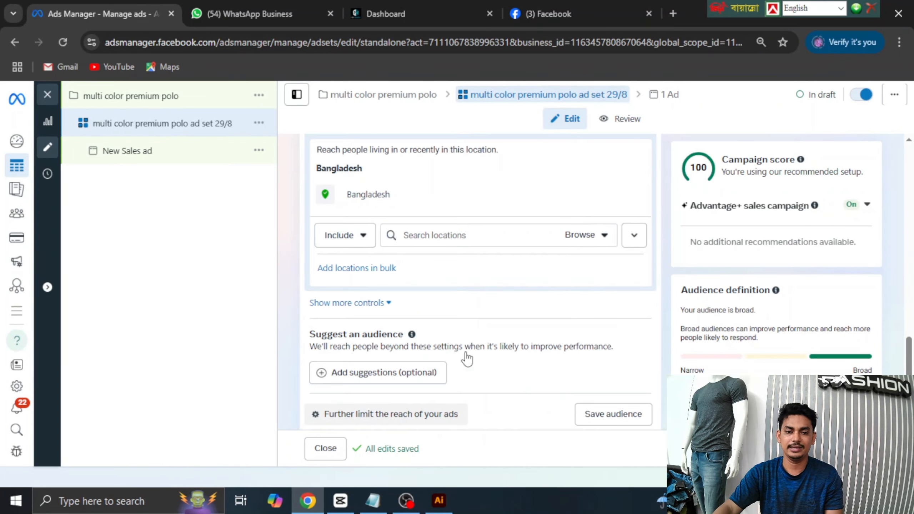
scroll(432, 325, up, 4)
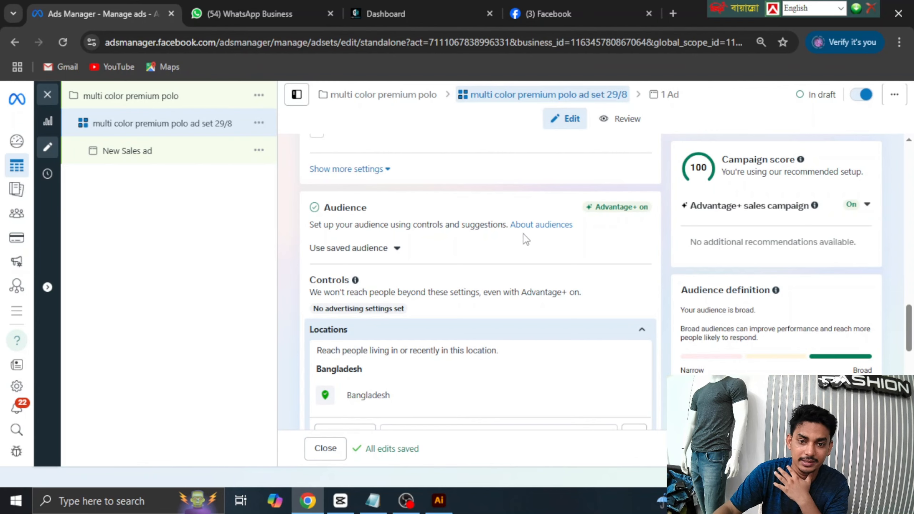
scroll(504, 284, down, 10)
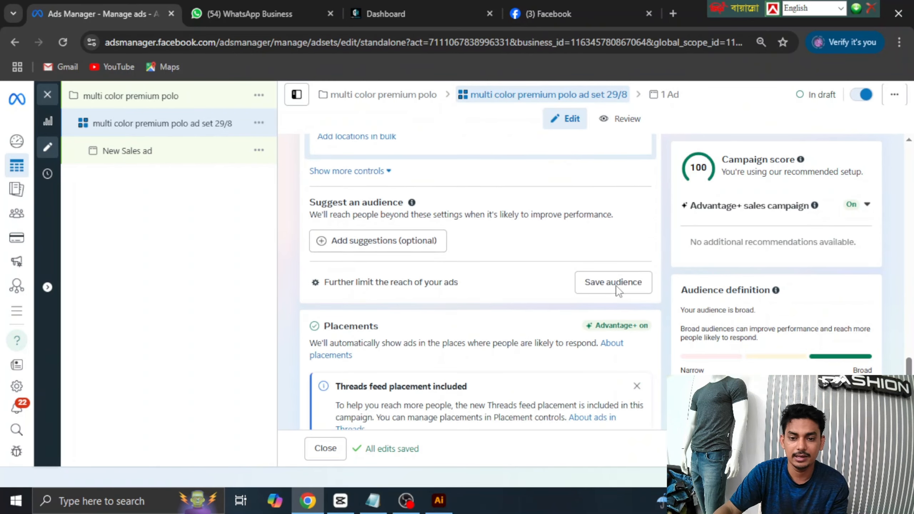
scroll(575, 260, down, 1)
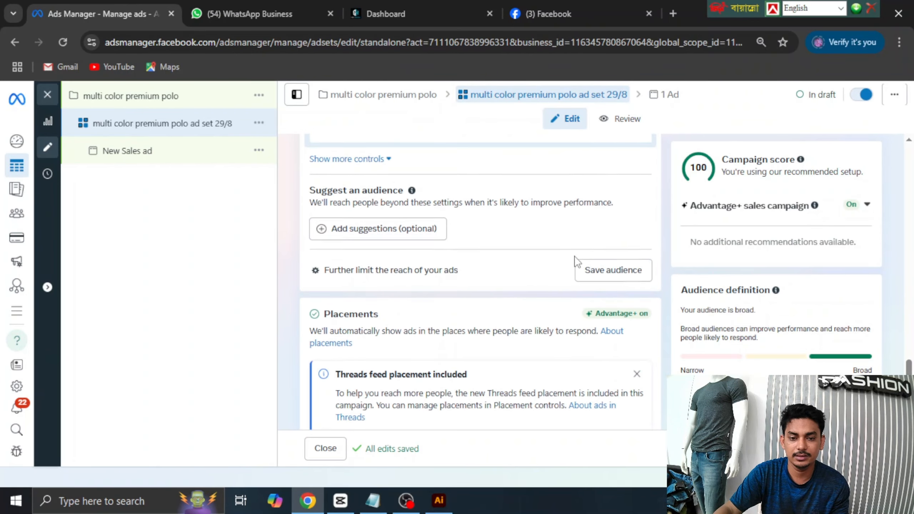
scroll(576, 260, down, 2)
scroll(503, 303, up, 4)
scroll(568, 305, up, 15)
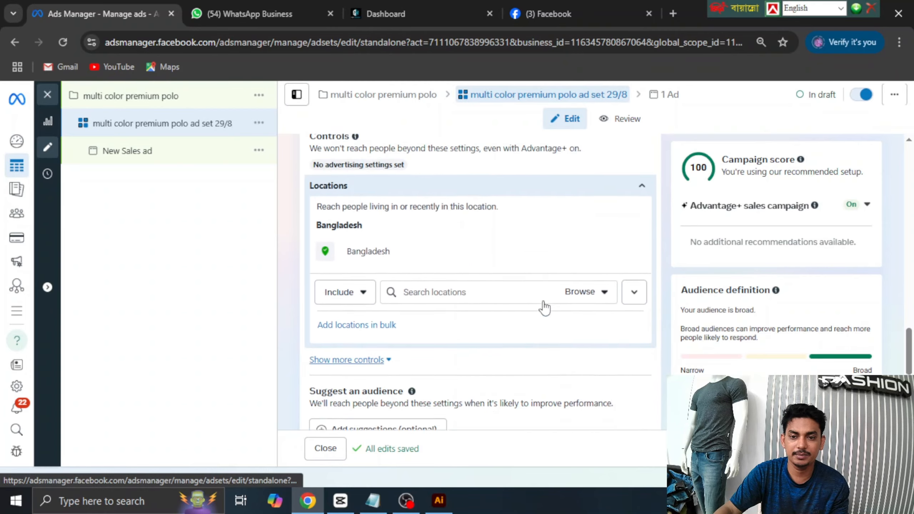
scroll(611, 308, down, 15)
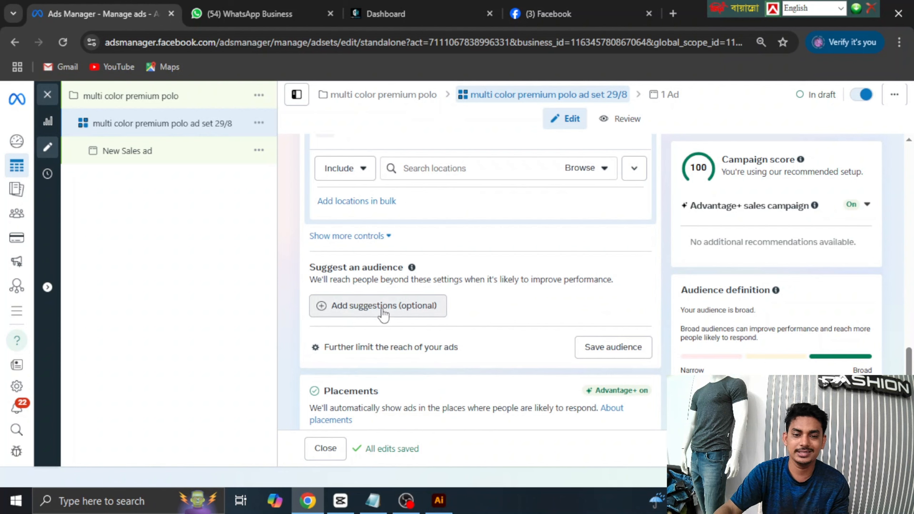
Add audience suggestions to the ad set, with the maximum age set to 37 and the gender to Men
click(371, 306)
scroll(518, 297, down, 3)
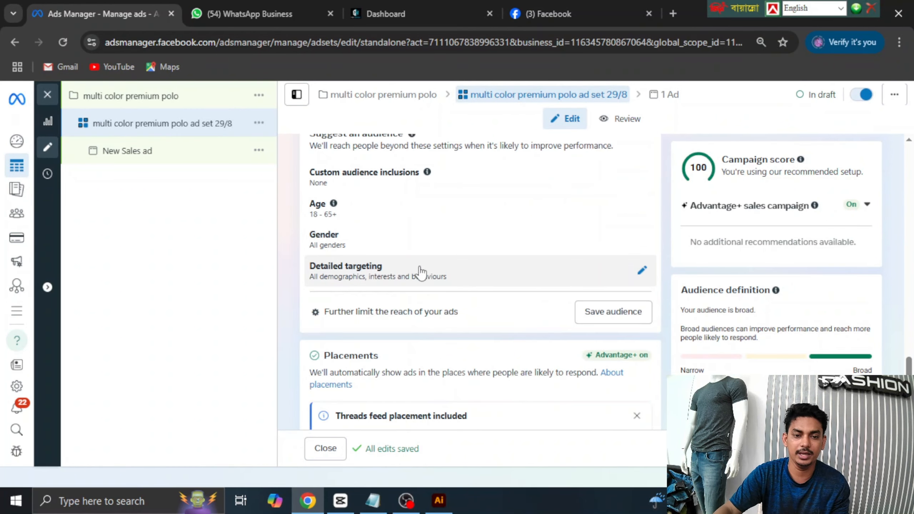
scroll(358, 239, down, 3)
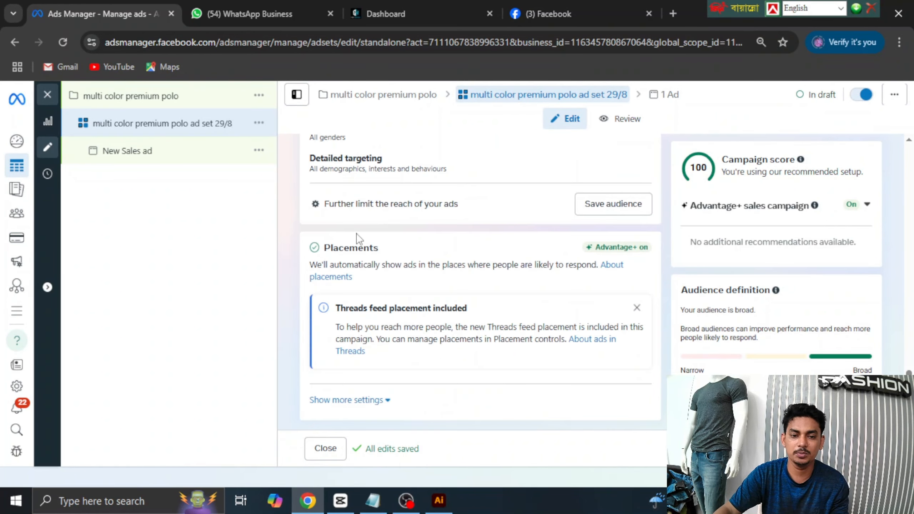
scroll(532, 289, up, 4)
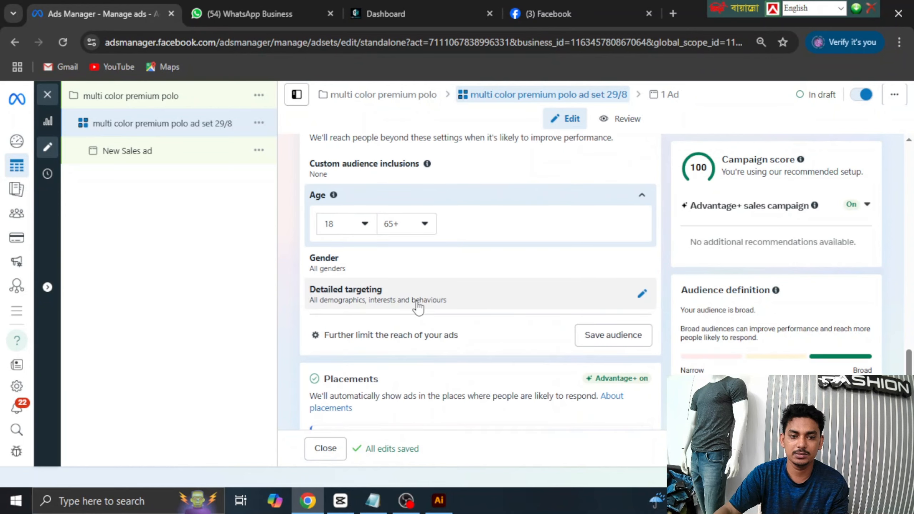
click(424, 226)
scroll(407, 331, up, 8)
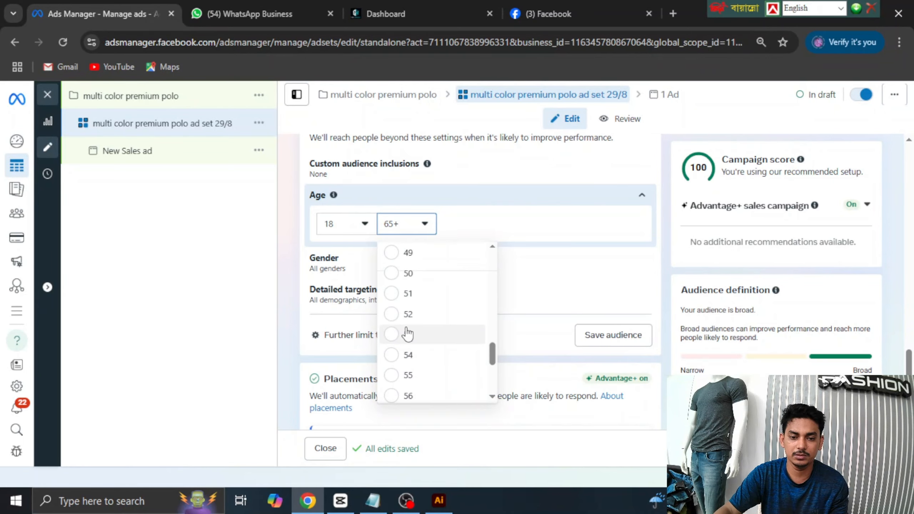
scroll(410, 305, up, 3)
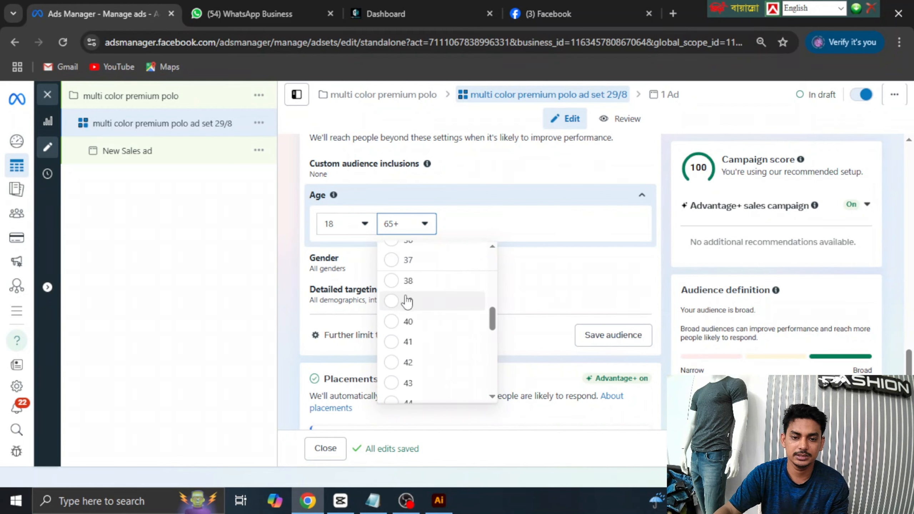
click(403, 265)
click(472, 266)
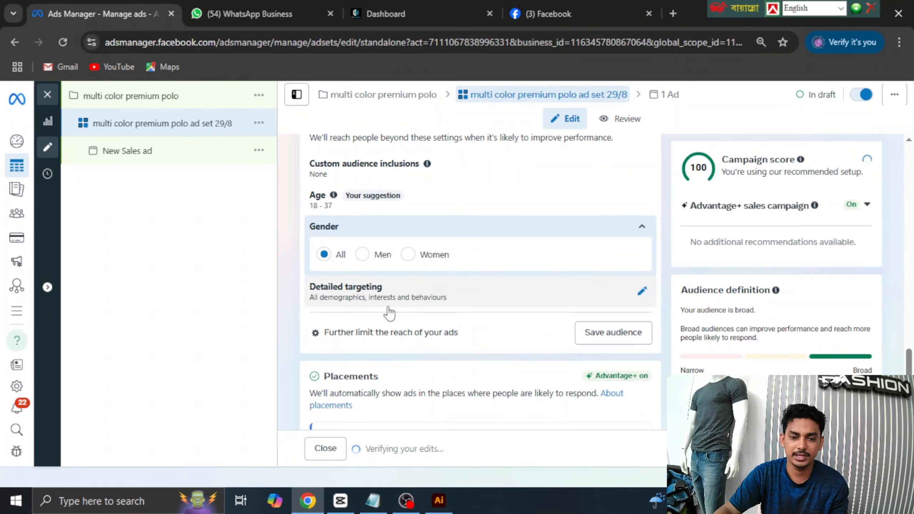
click(363, 255)
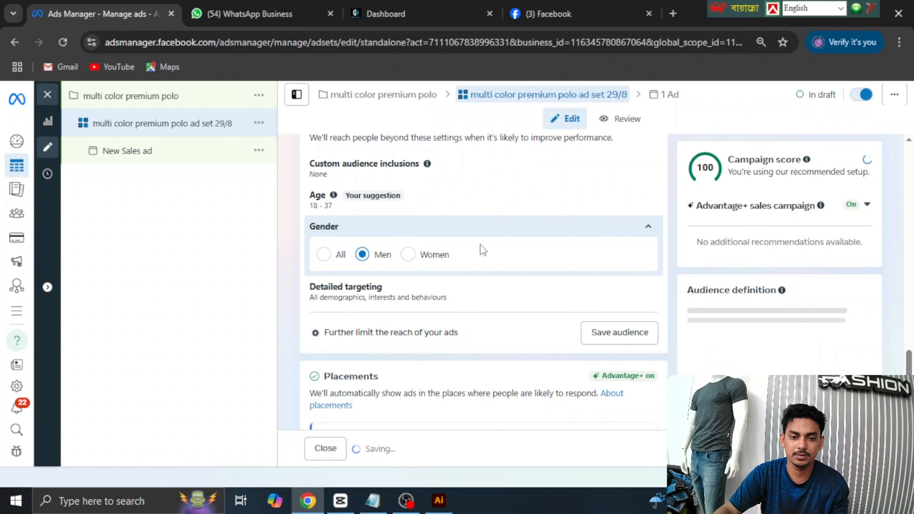
Include the interests Men's clothing (apparel) and men's fashion (retail) in the audience's detailed targeting
scroll(426, 264, down, 3)
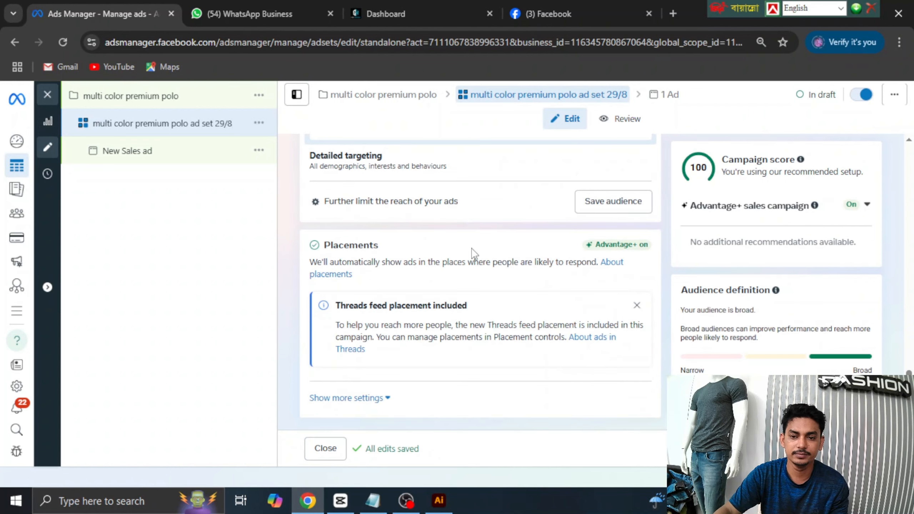
scroll(475, 254, up, 2)
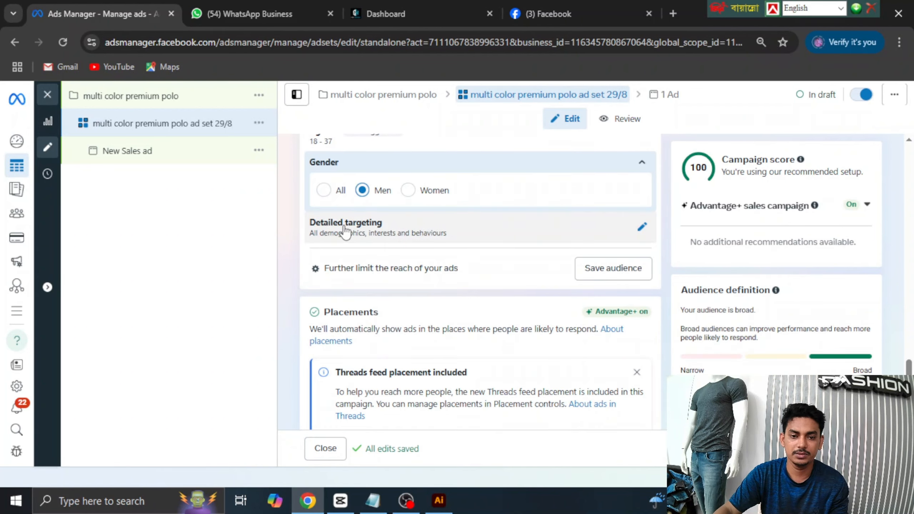
click(642, 227)
click(392, 238)
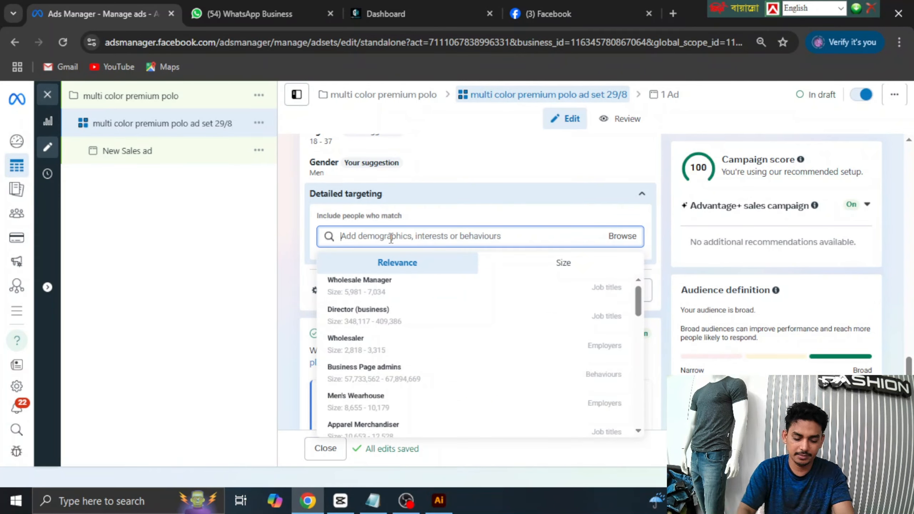
text(men's)
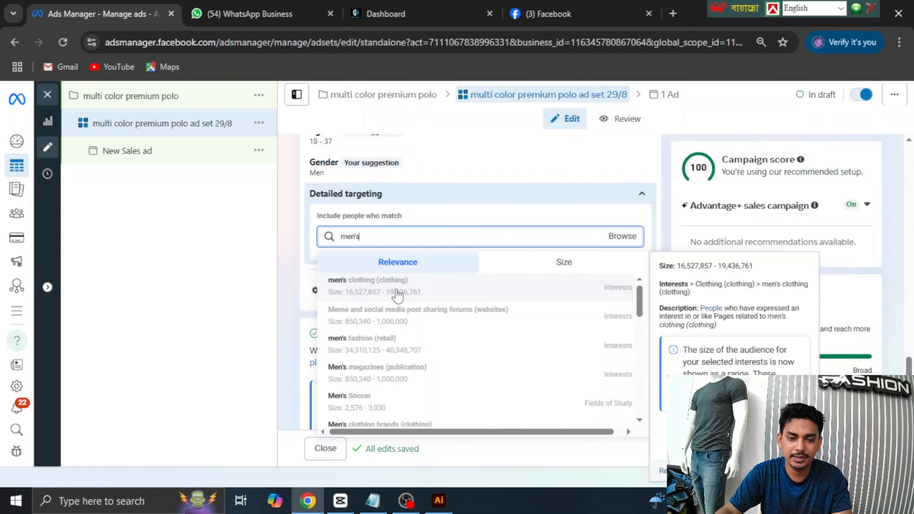
click(453, 294)
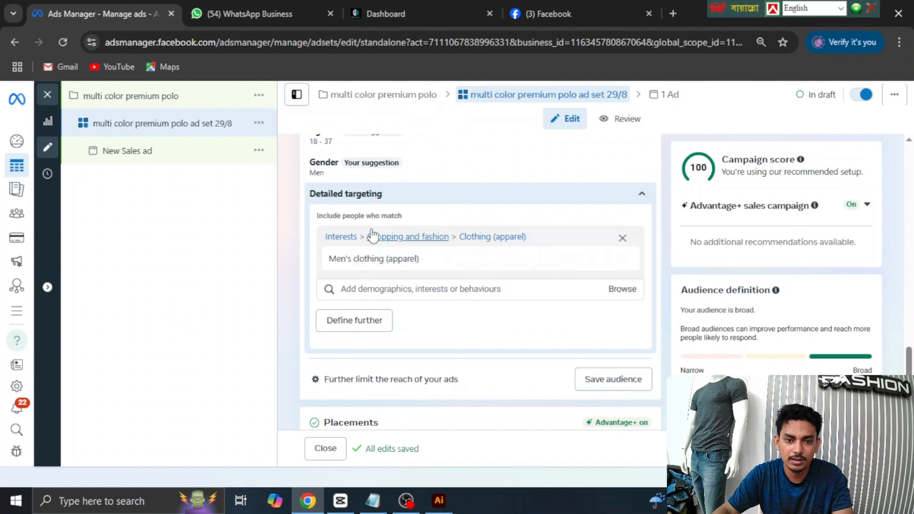
click(384, 293)
text(men's)
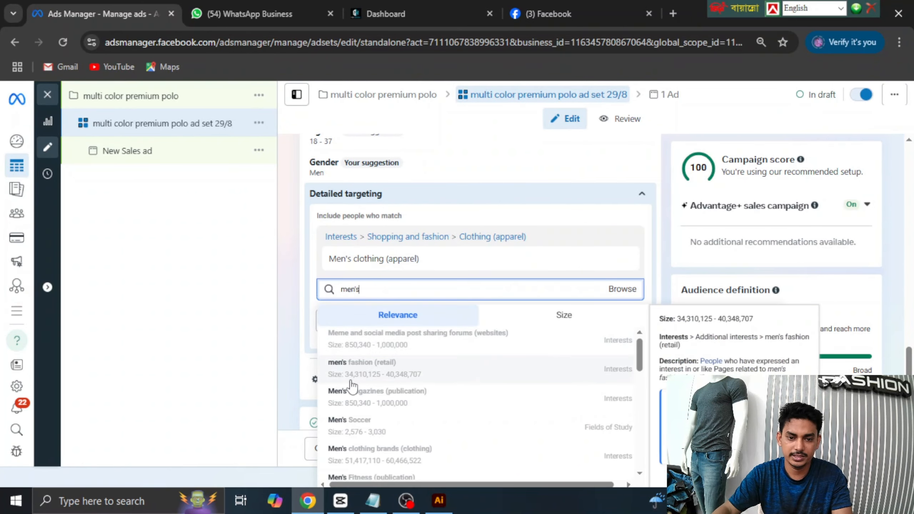
click(448, 371)
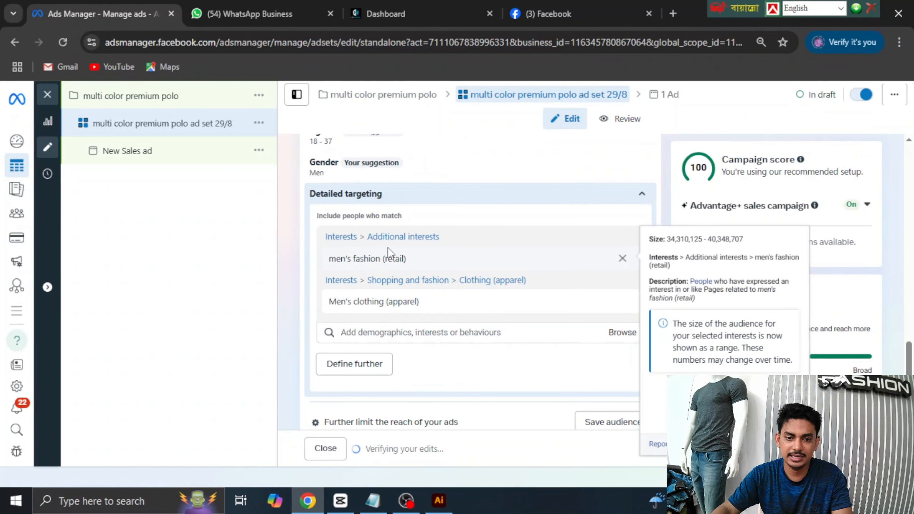
Include the Engaged shoppers behaviour and a polo-related interest, found by searching "polo", in the detailed targeting
click(416, 333)
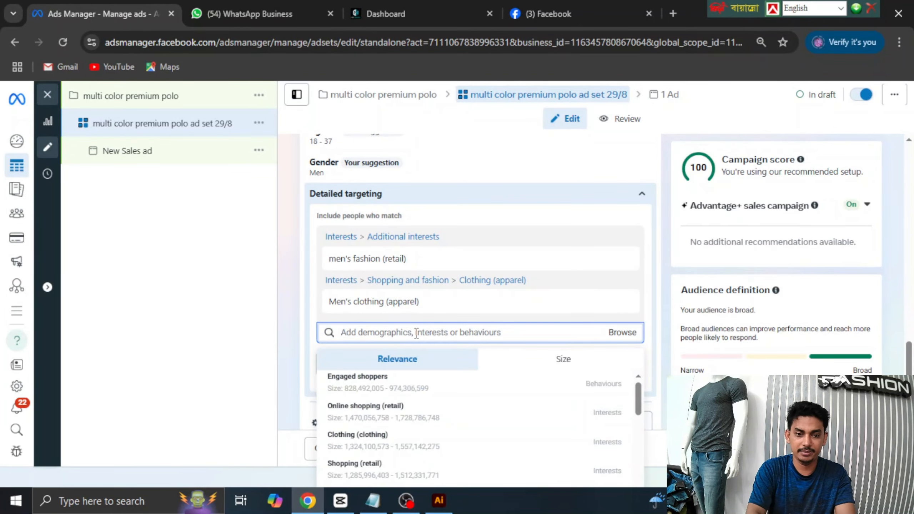
text(engaged)
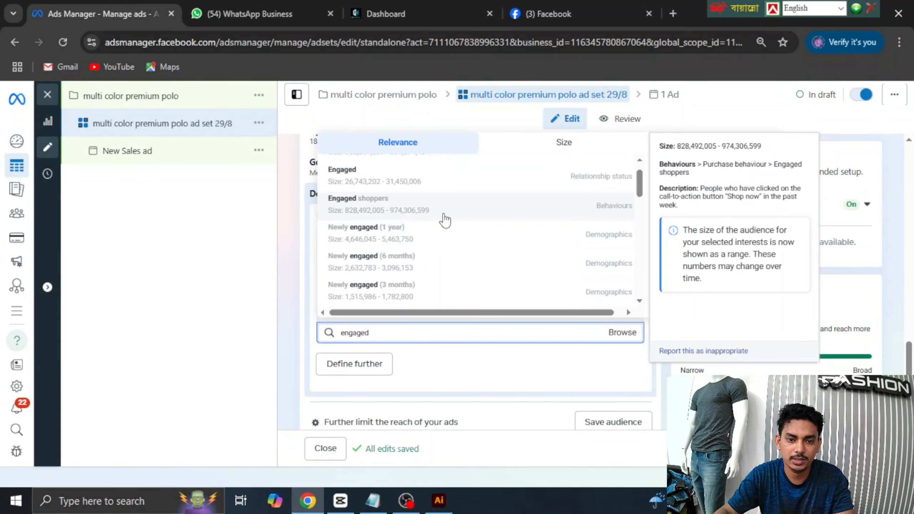
click(444, 217)
click(376, 375)
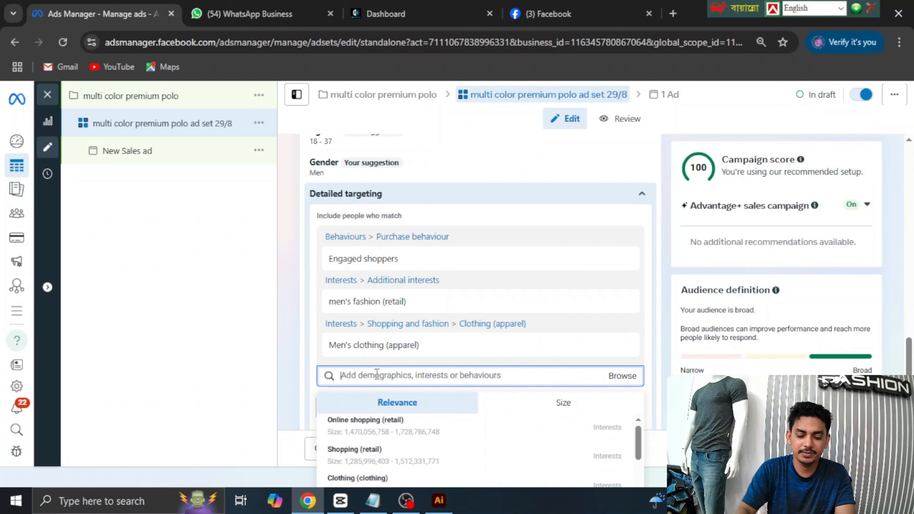
text(polo)
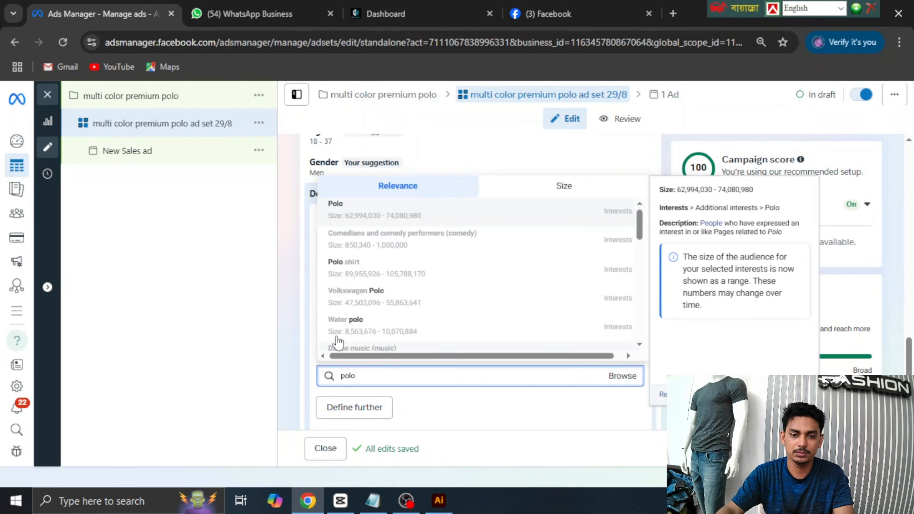
scroll(414, 225, down, 1)
click(406, 254)
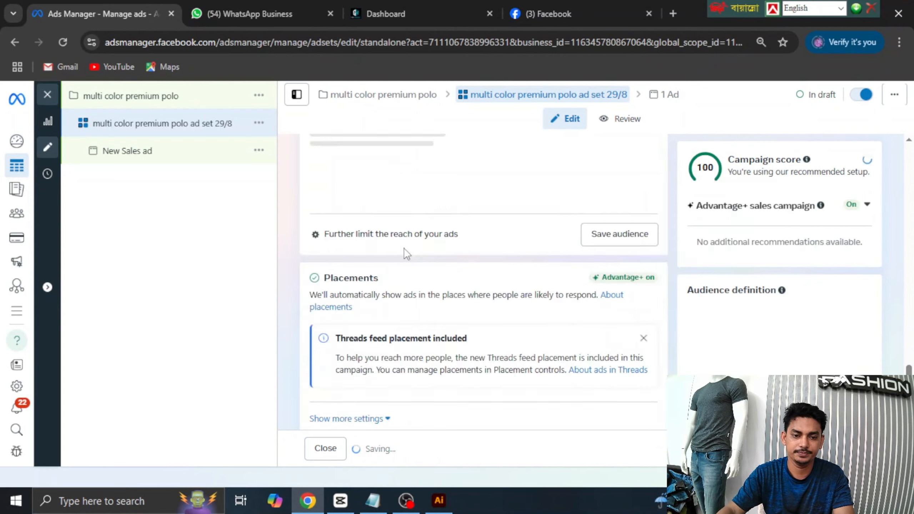
Search the detailed targeting for "entre" and include the job title Entrepreneurship
scroll(521, 381, down, 1)
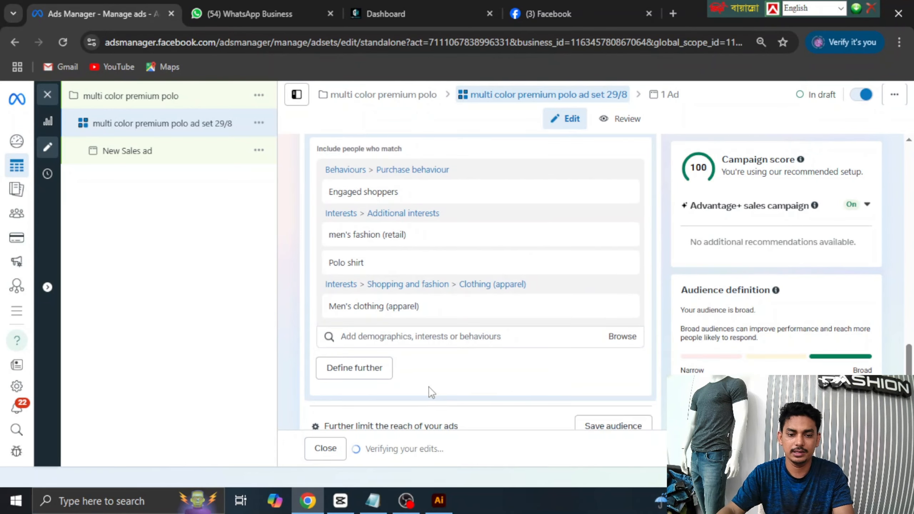
scroll(507, 353, up, 2)
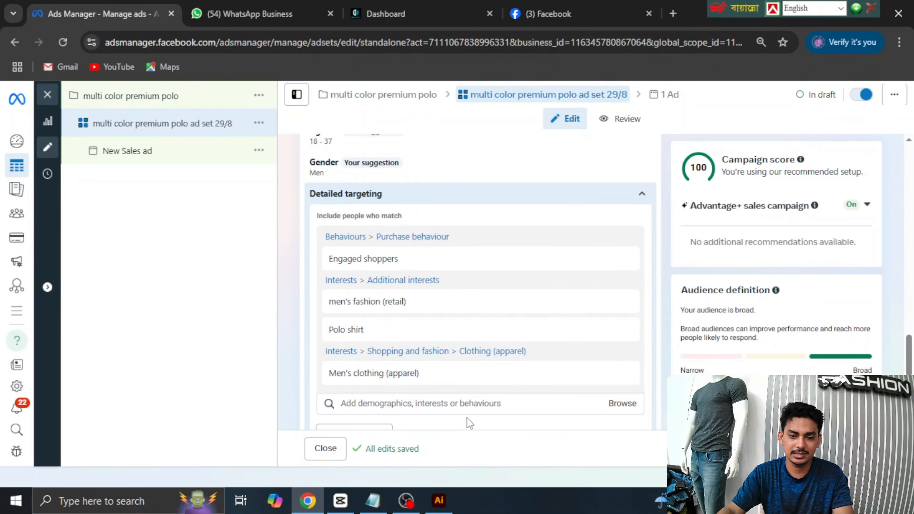
click(440, 400)
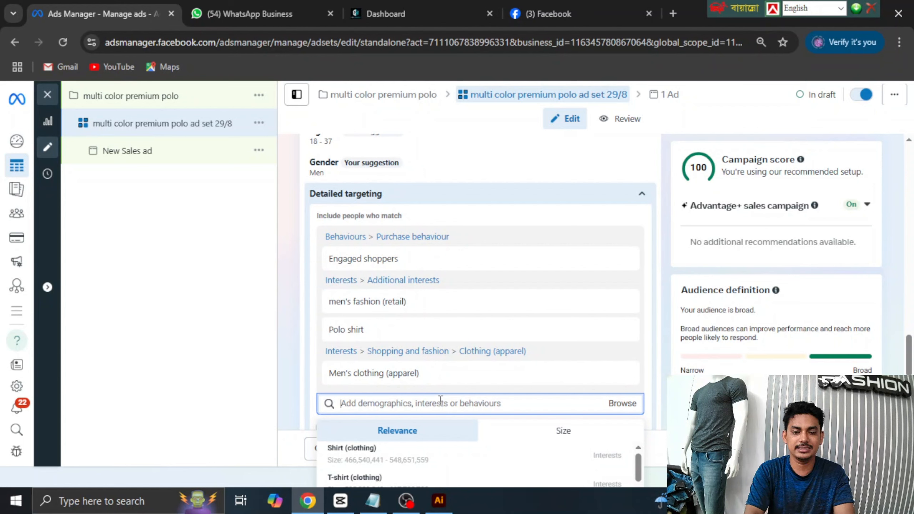
text(e)
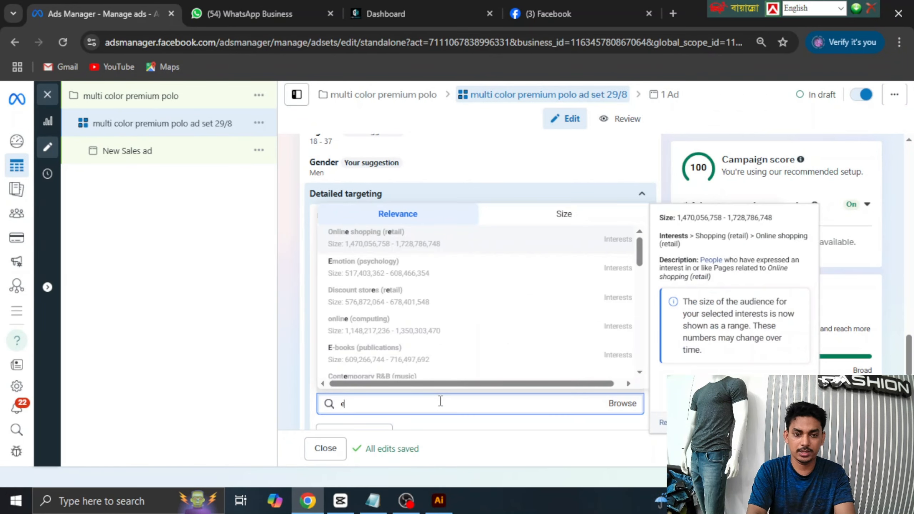
text(ntre)
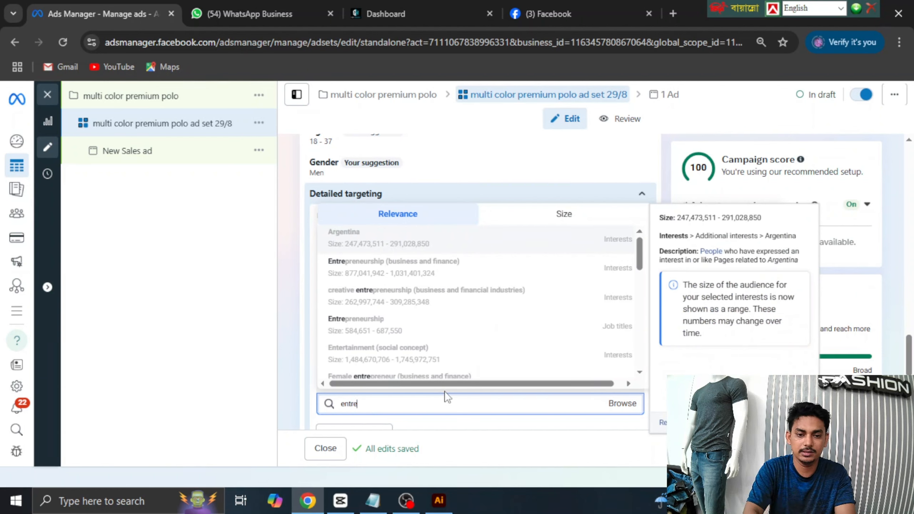
scroll(418, 322, down, 1)
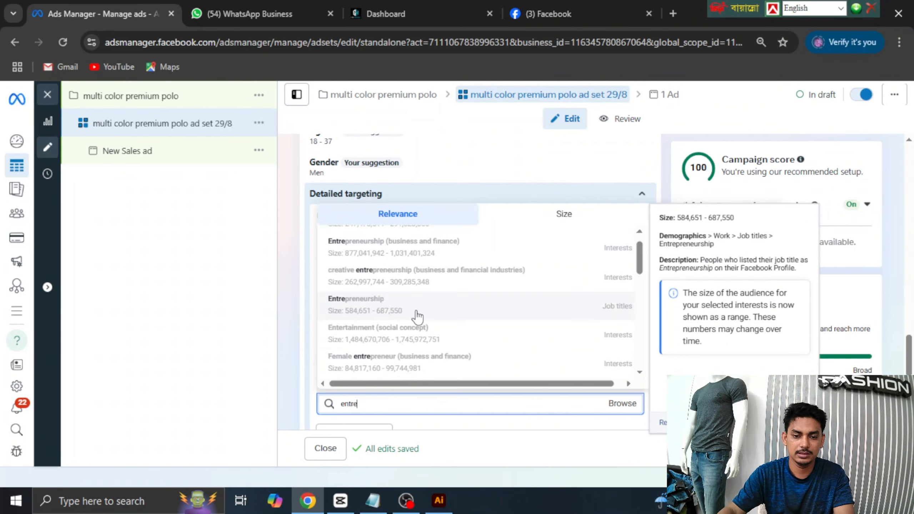
click(418, 317)
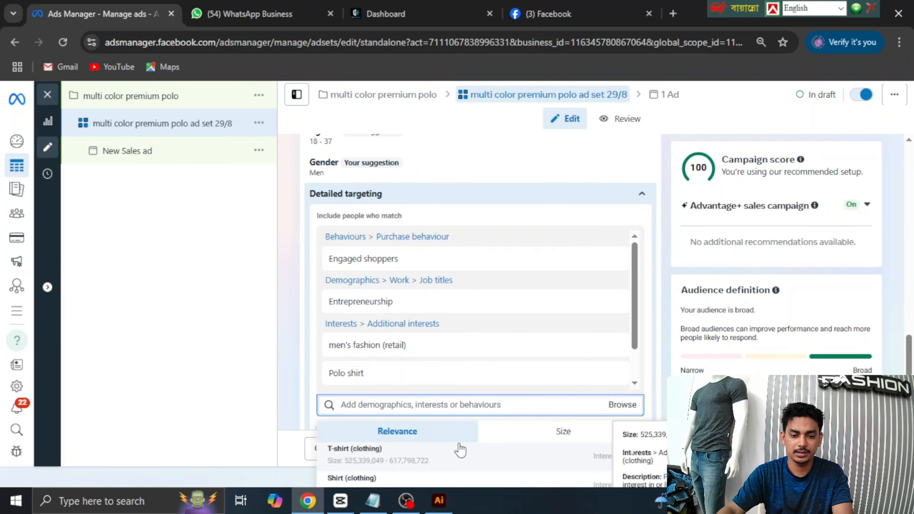
Include the suggested interest Jeans (clothing) and the job title Small business in the detailed targeting
scroll(459, 451, down, 1)
scroll(525, 432, down, 6)
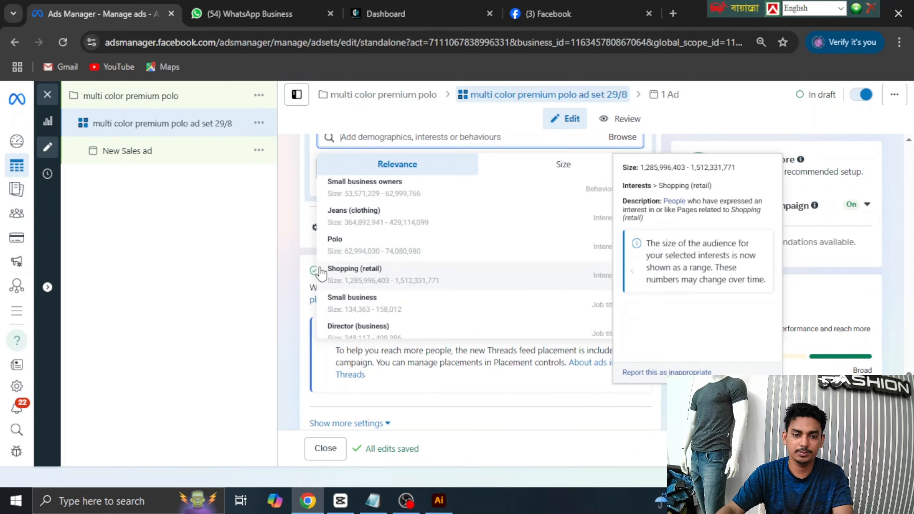
click(382, 224)
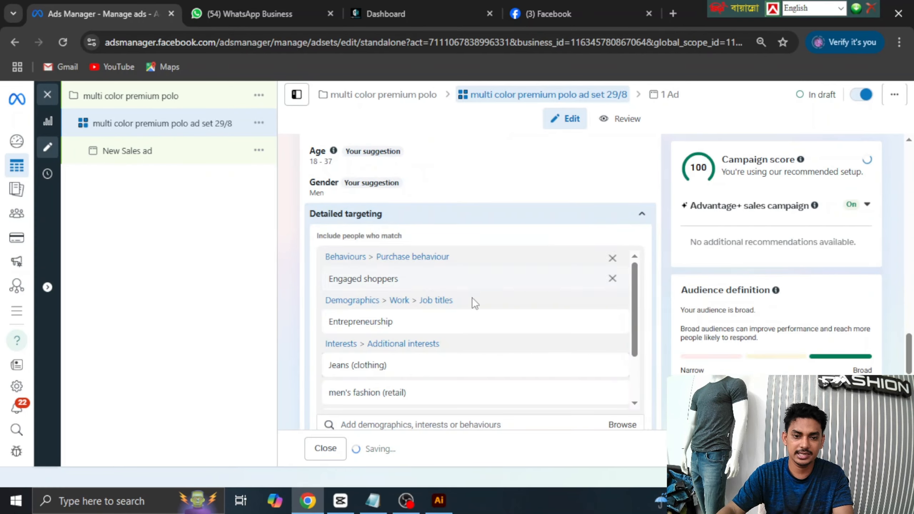
scroll(598, 306, down, 5)
scroll(468, 366, down, 2)
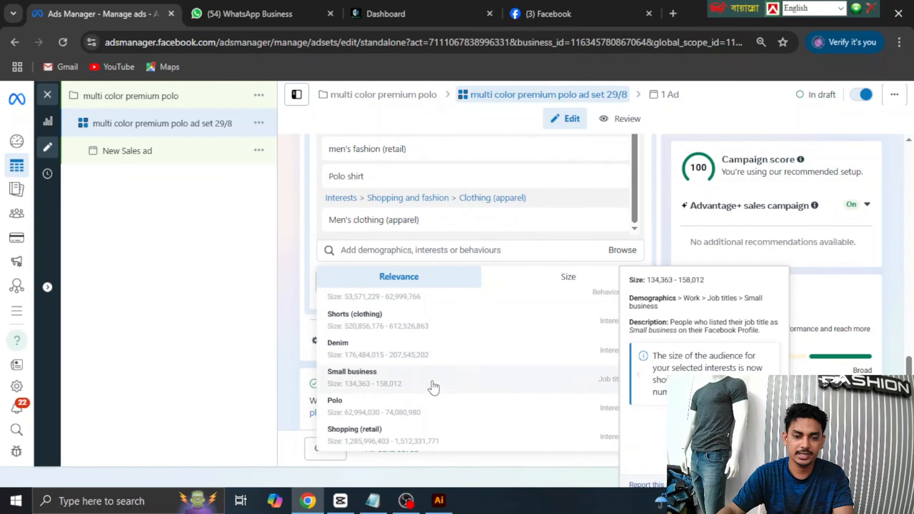
click(376, 378)
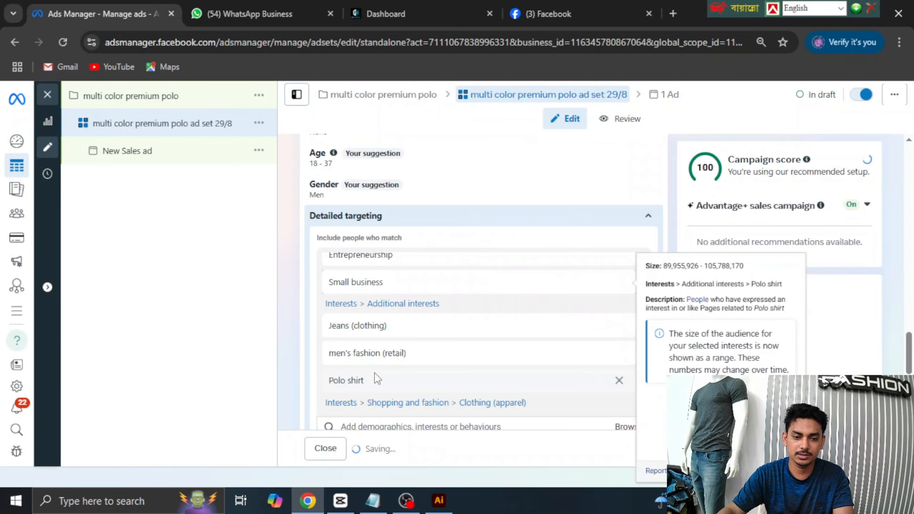
Include the suggested interests Polo, T-shirt (clothing) and Shirt (clothing) in the detailed targeting
scroll(511, 382, down, 5)
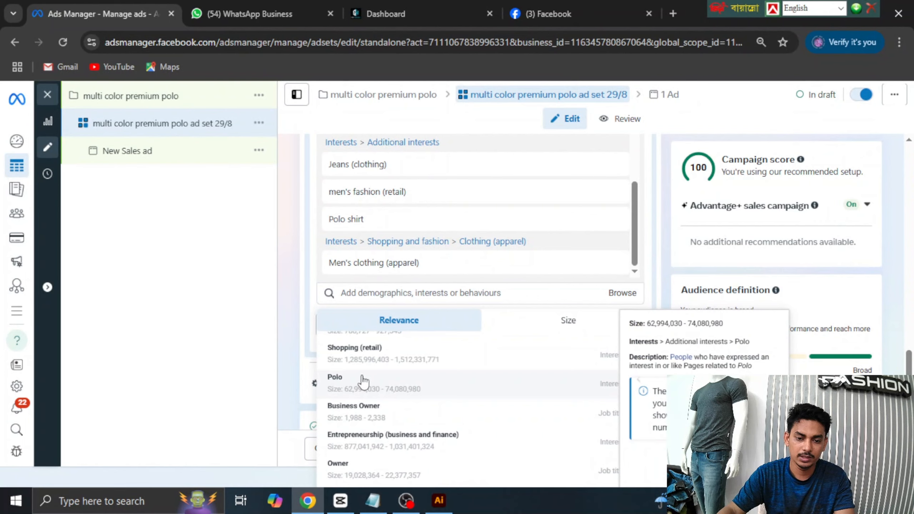
click(363, 381)
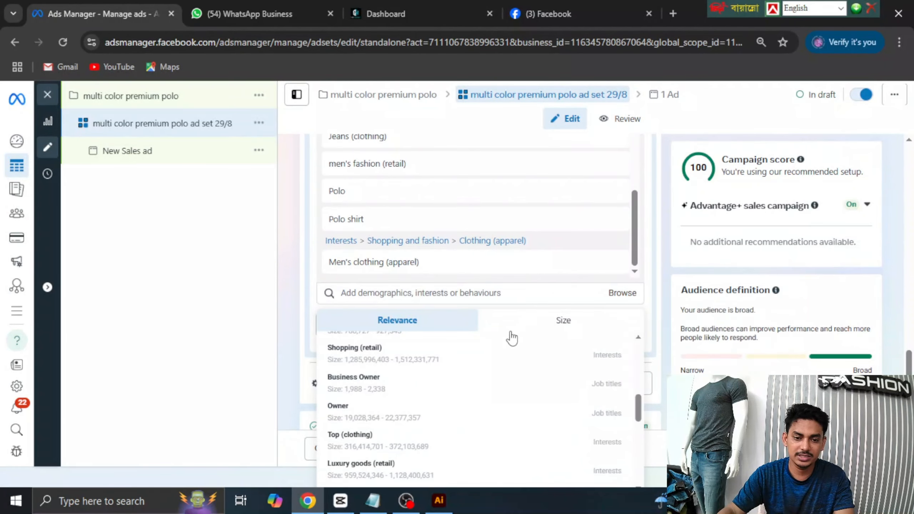
scroll(402, 402, down, 3)
scroll(435, 433, up, 6)
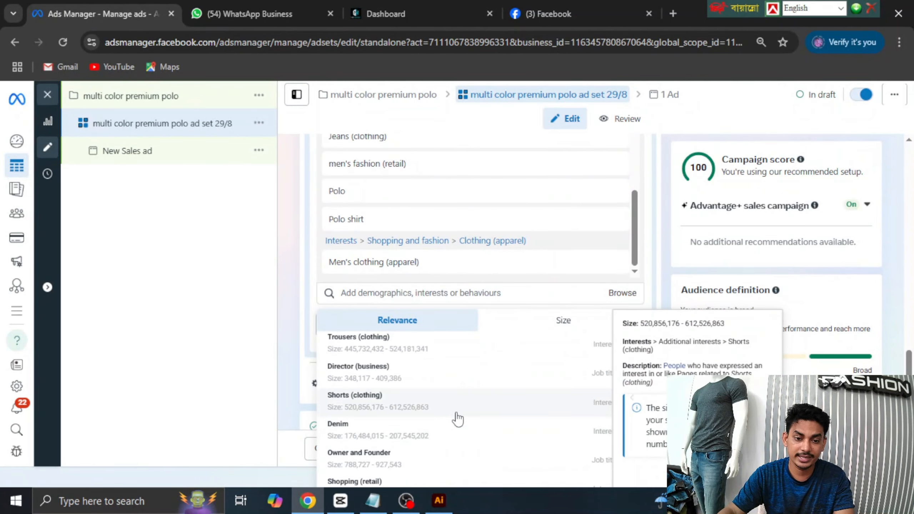
scroll(458, 419, down, 1)
scroll(440, 410, up, 5)
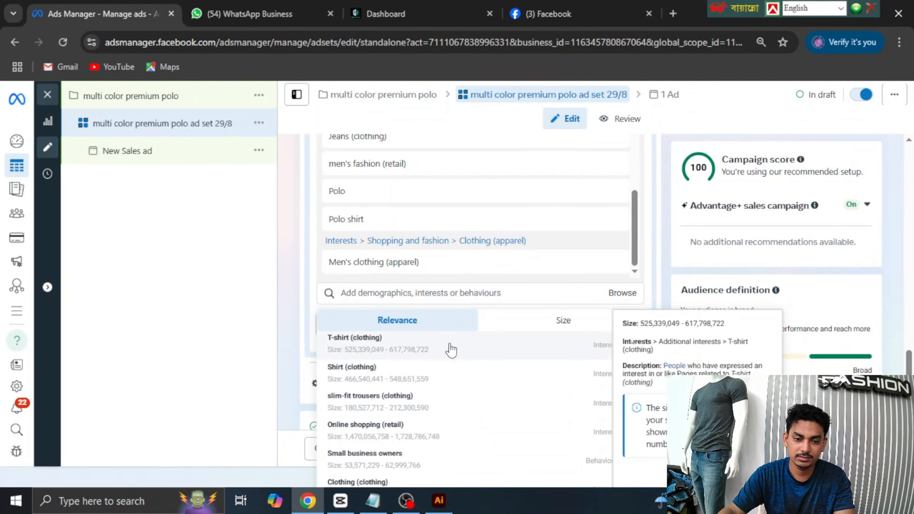
click(432, 354)
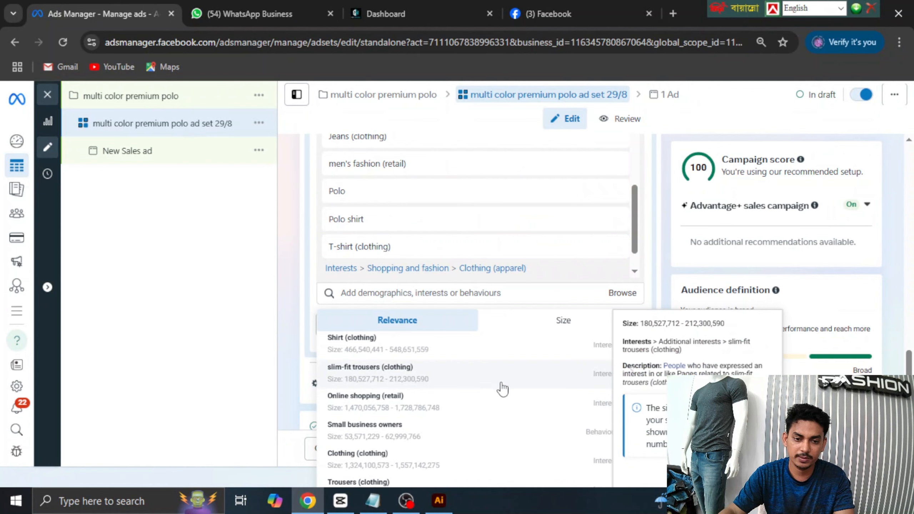
click(439, 352)
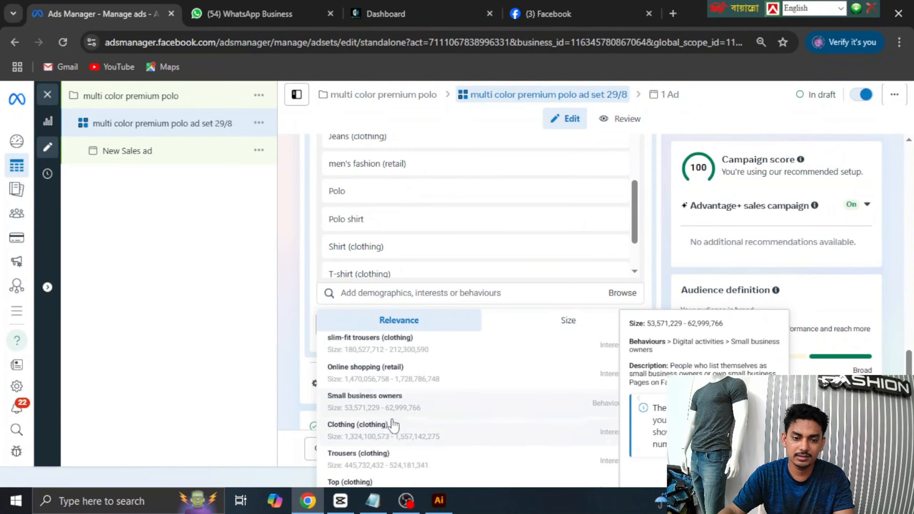
Include the Small business owners behaviour and the job title Business in the detailed targeting, and close the suggestions
click(387, 407)
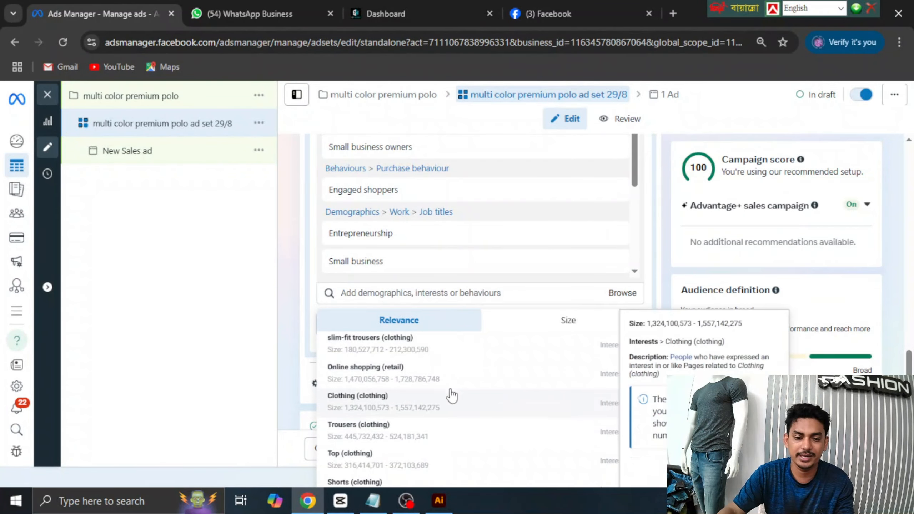
scroll(468, 403, down, 2)
scroll(470, 405, down, 5)
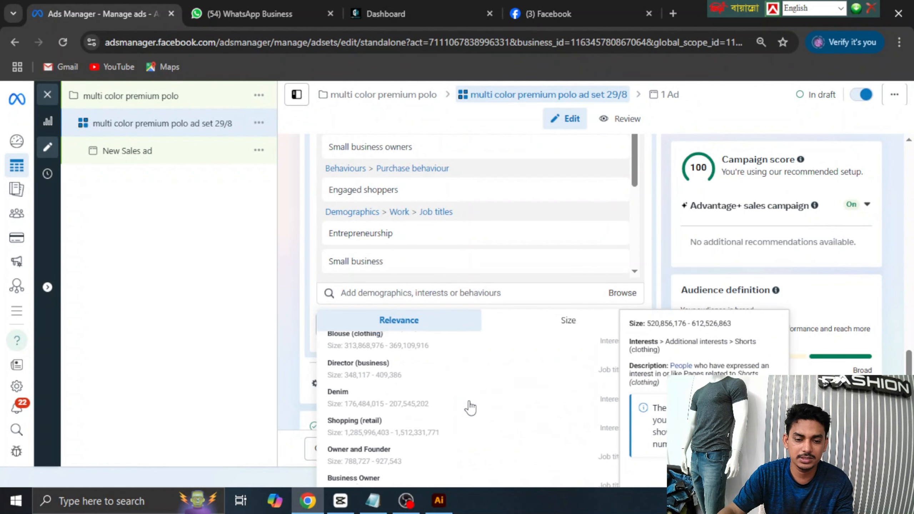
scroll(472, 409, down, 6)
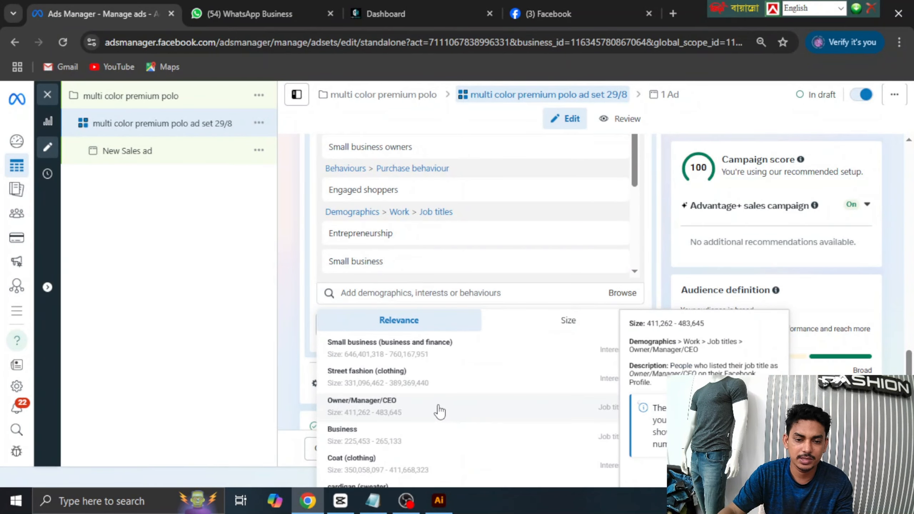
scroll(432, 396, down, 2)
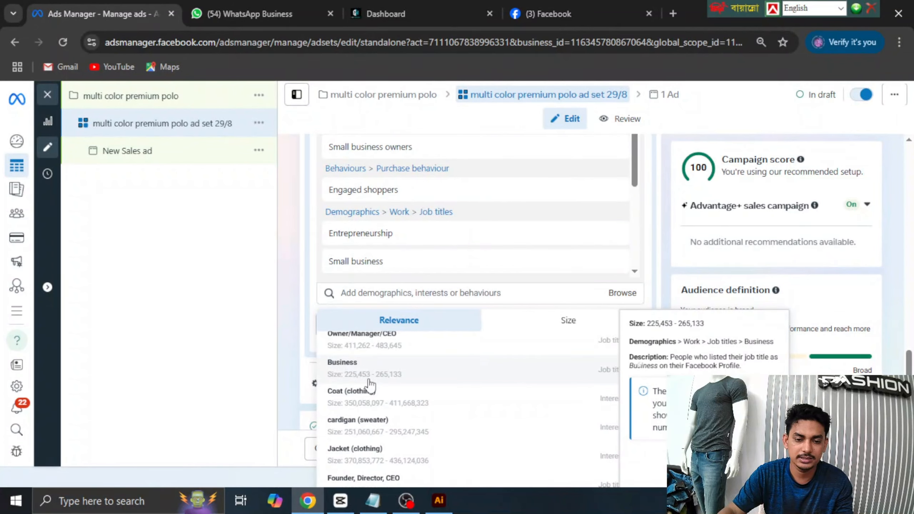
click(370, 384)
click(290, 233)
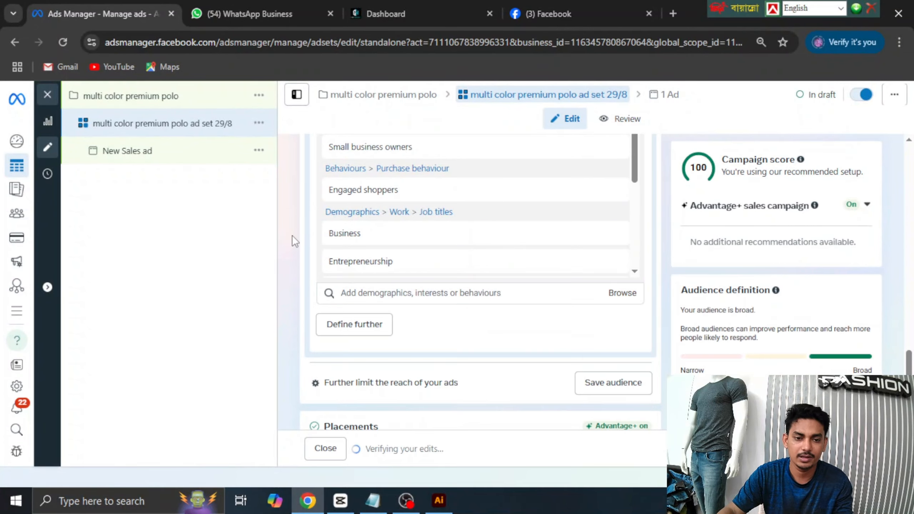
Review the ad set's audience suggestions, from age and gender through the full list of detailed targeting entries
scroll(492, 282, up, 6)
scroll(493, 345, down, 3)
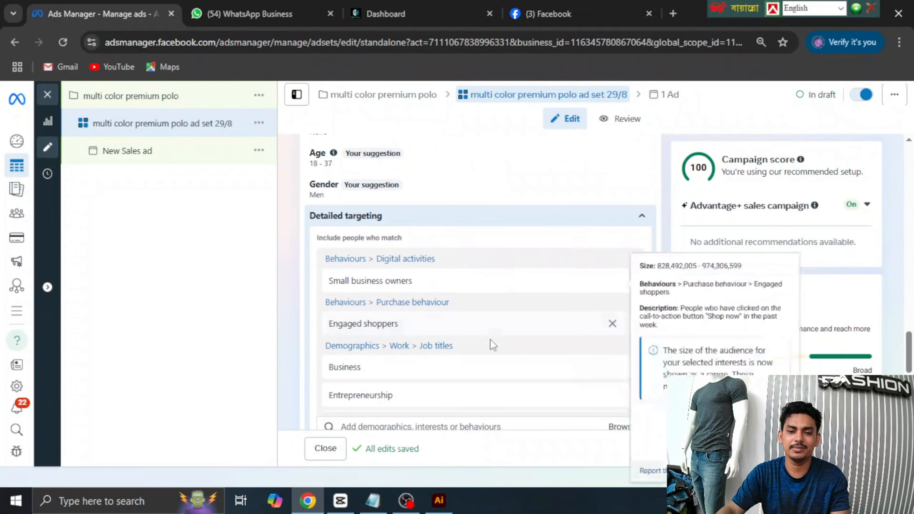
scroll(501, 326, up, 5)
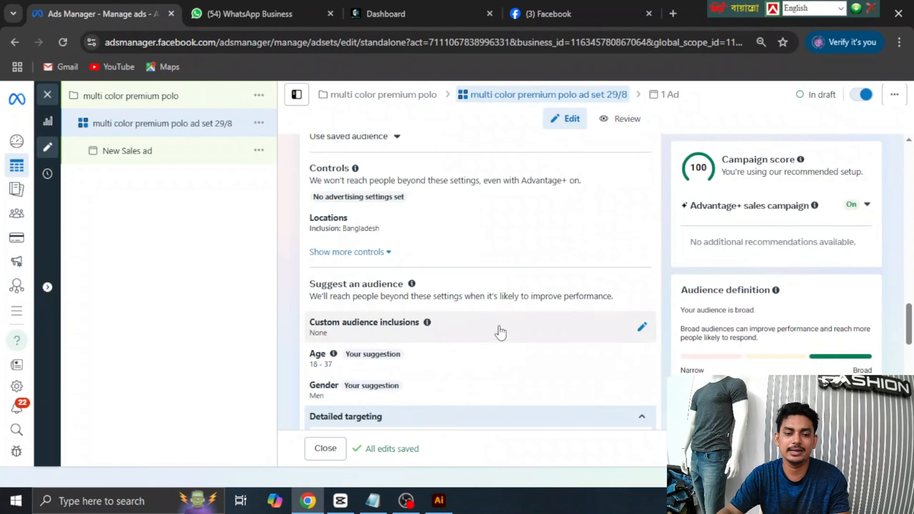
scroll(500, 332, down, 5)
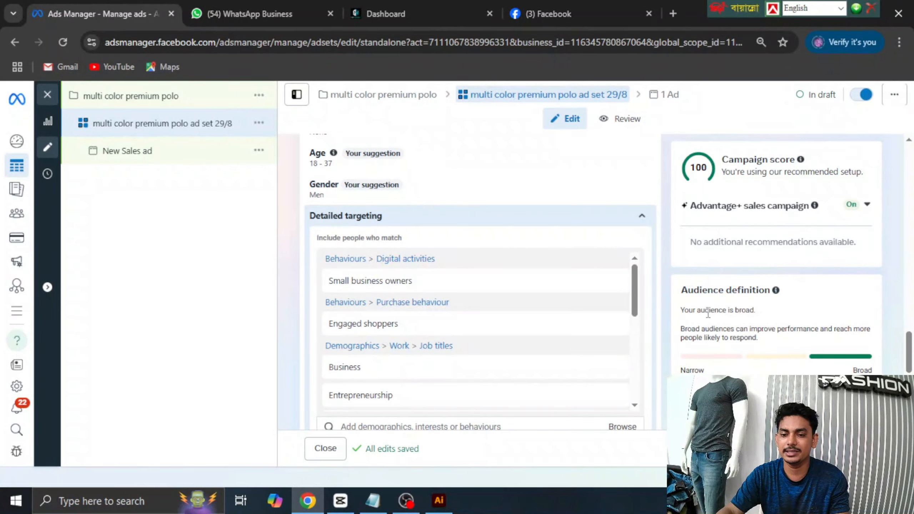
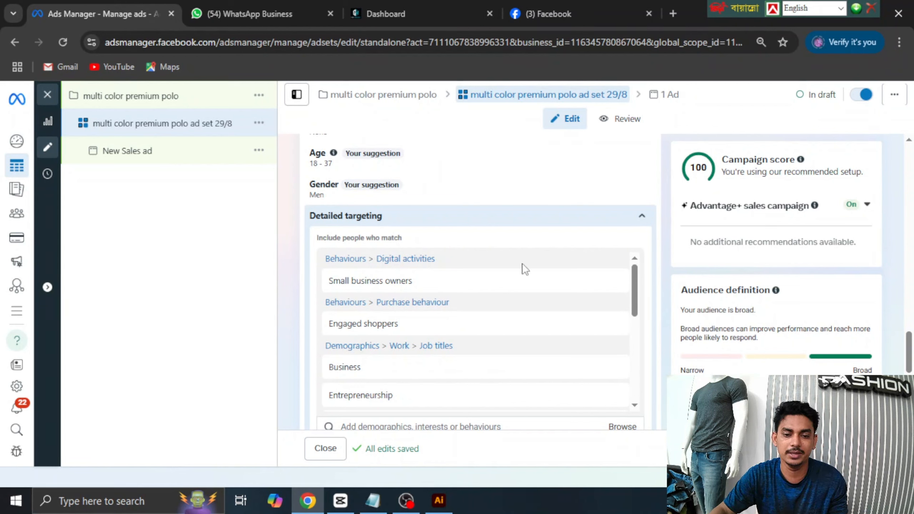
scroll(469, 278, down, 2)
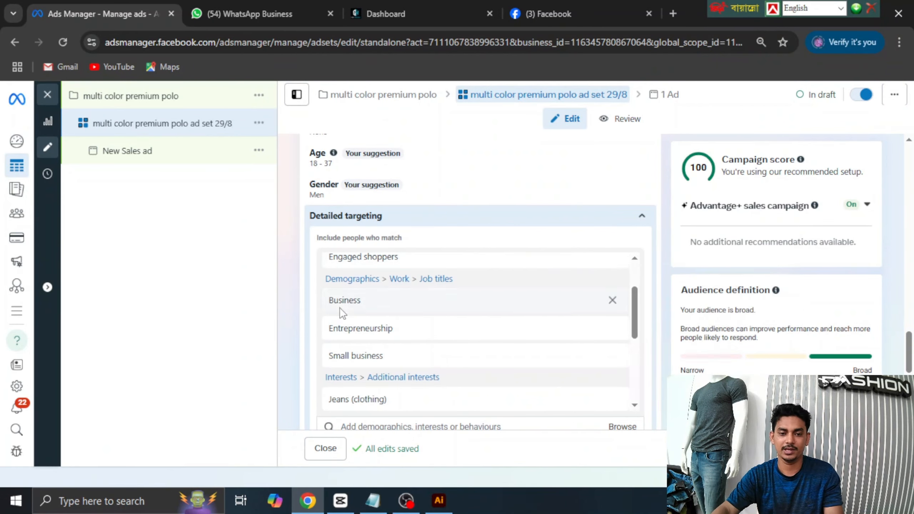
scroll(342, 313, down, 3)
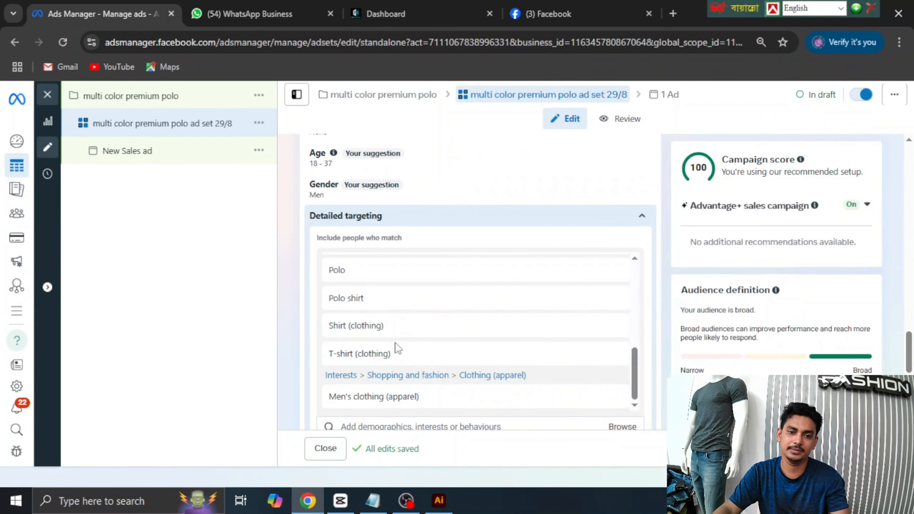
mouse_move(545, 308)
scroll(544, 296, up, 5)
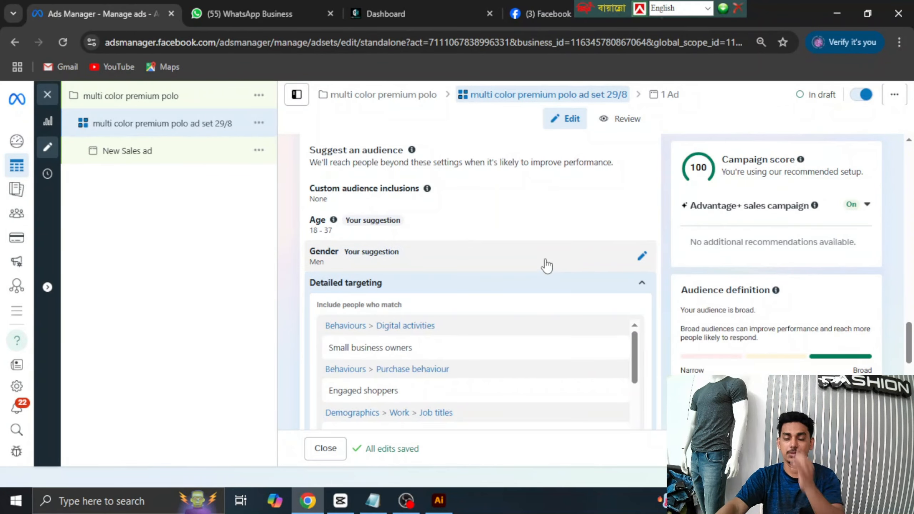
scroll(526, 245, down, 5)
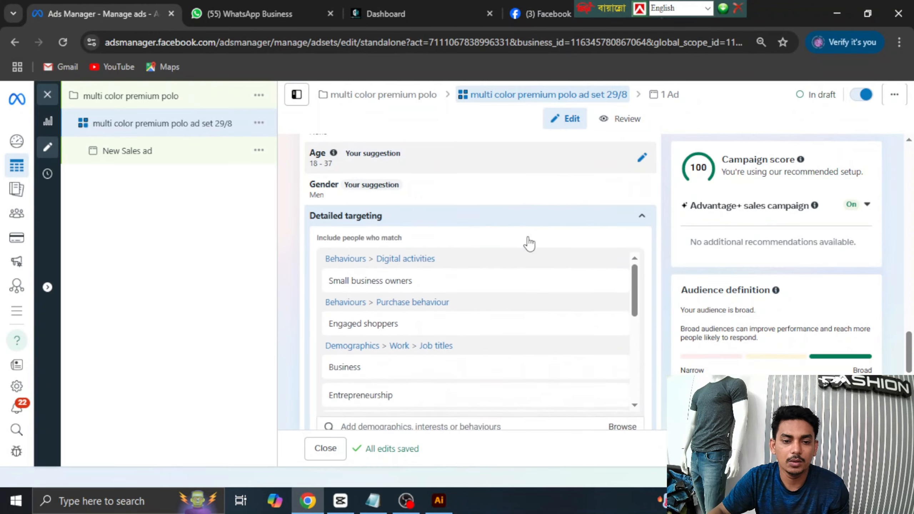
scroll(424, 265, up, 4)
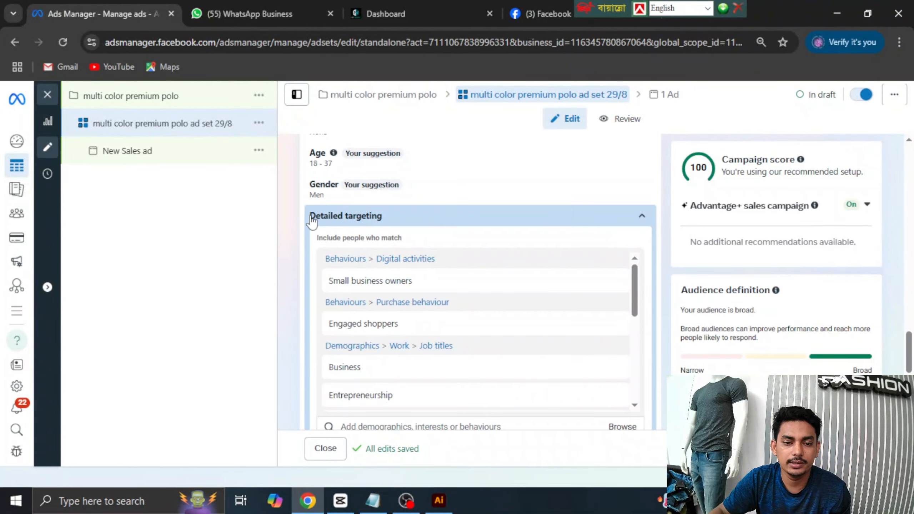
scroll(511, 277, down, 5)
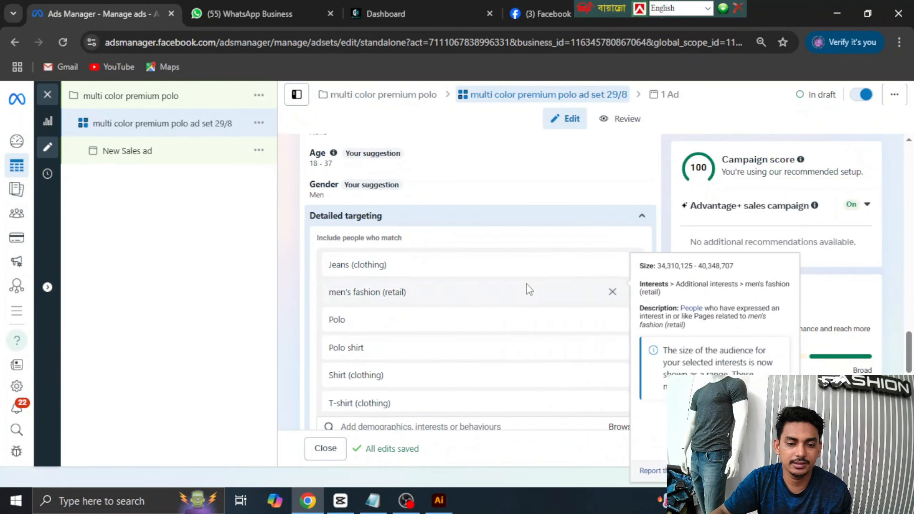
Dismiss the notice about the included Threads feed placement in the ad set's placements section
scroll(500, 292, down, 5)
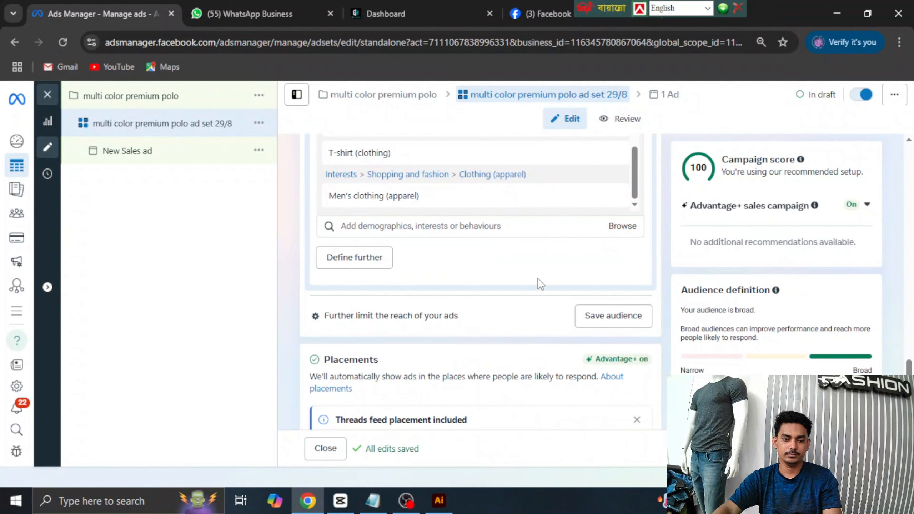
scroll(528, 281, down, 3)
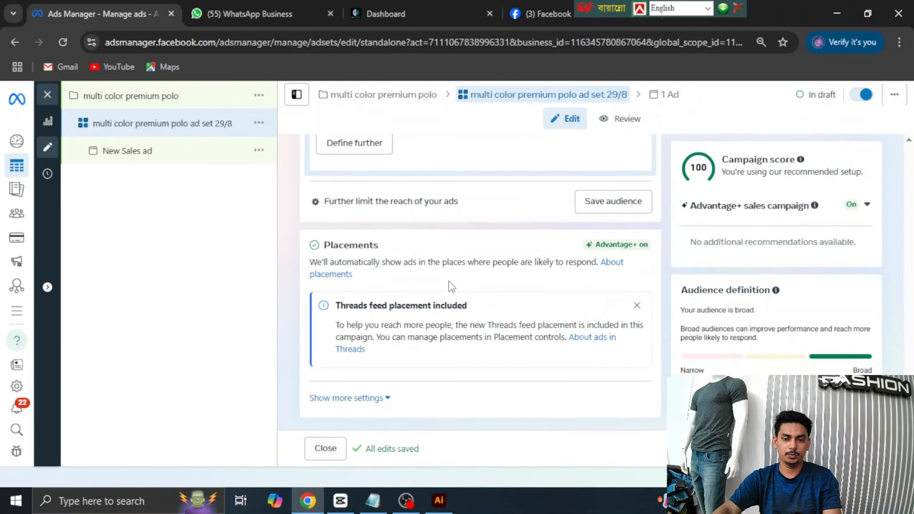
click(638, 306)
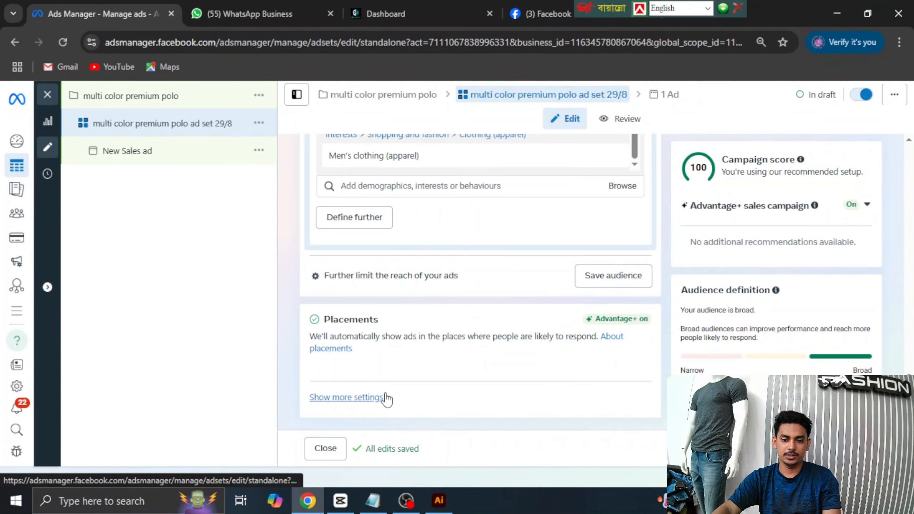
Show more placement settings for the ad set and exclude Audience Network, Messenger and Threads from the platforms
click(382, 403)
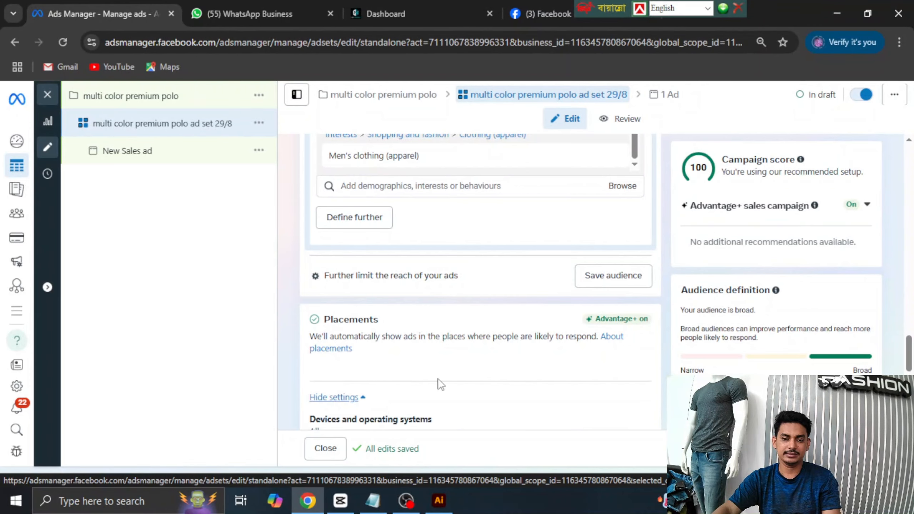
scroll(539, 342, down, 3)
scroll(533, 340, down, 2)
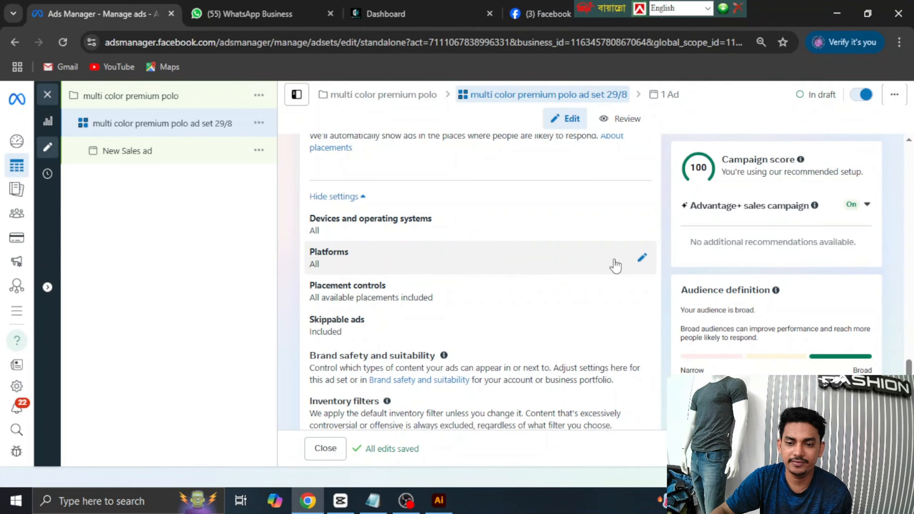
click(643, 261)
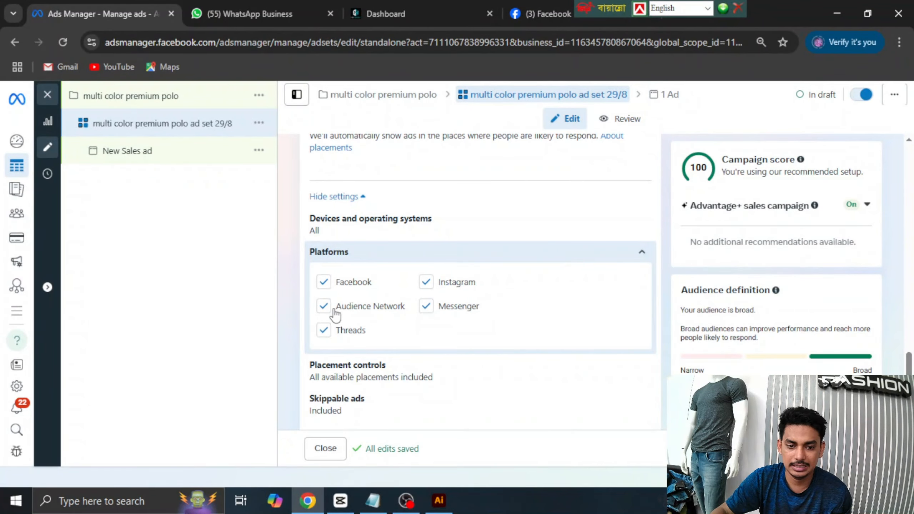
click(324, 307)
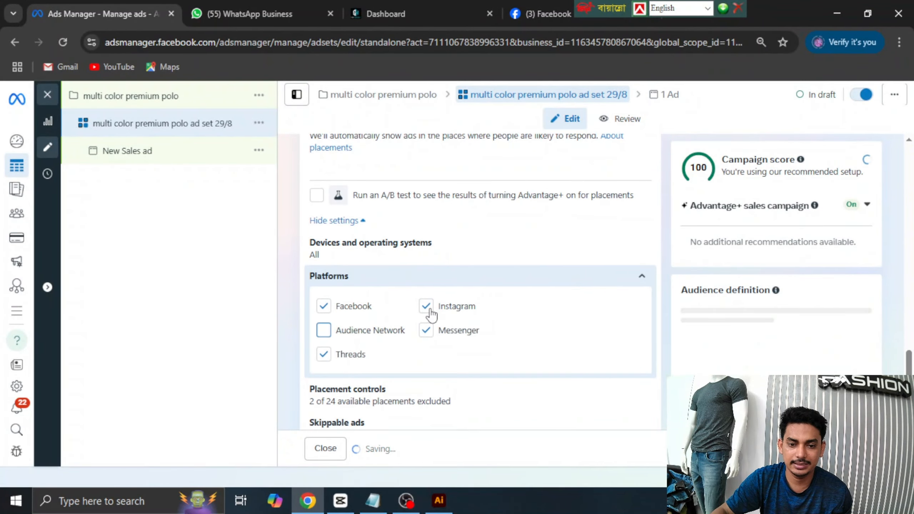
scroll(534, 336, down, 3)
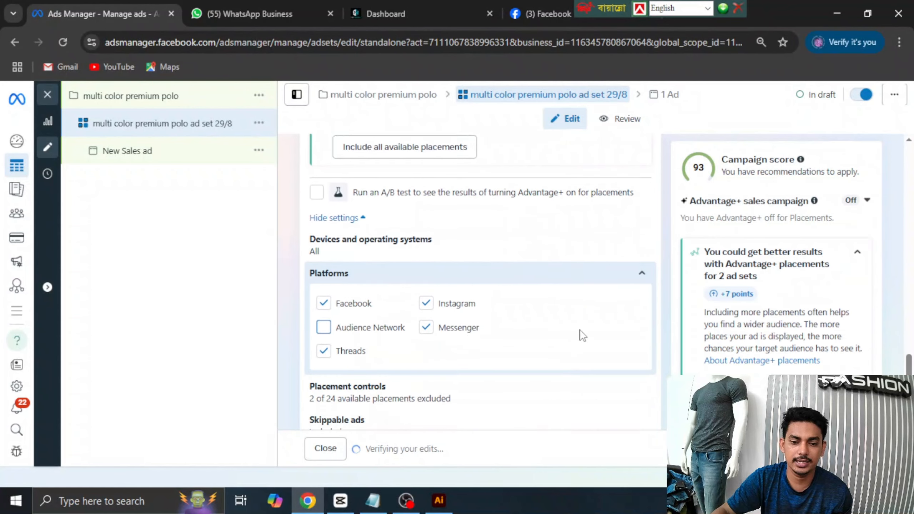
click(435, 324)
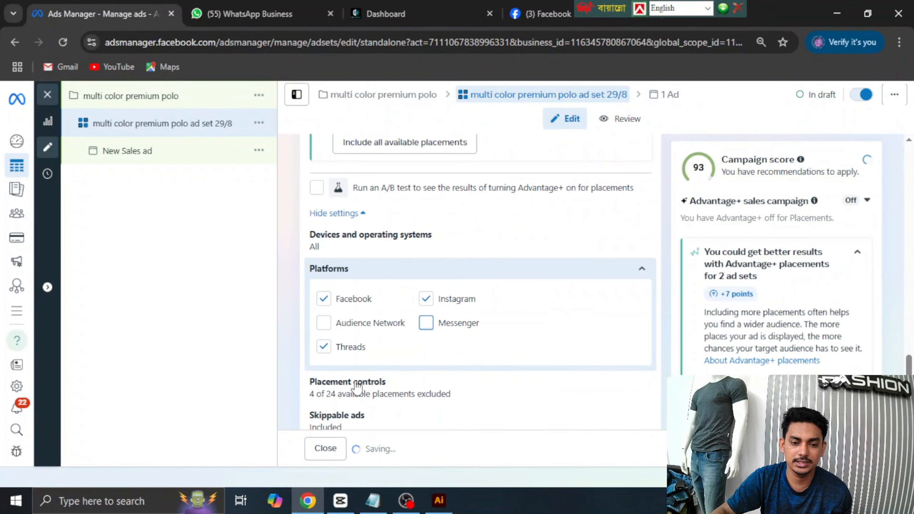
click(324, 347)
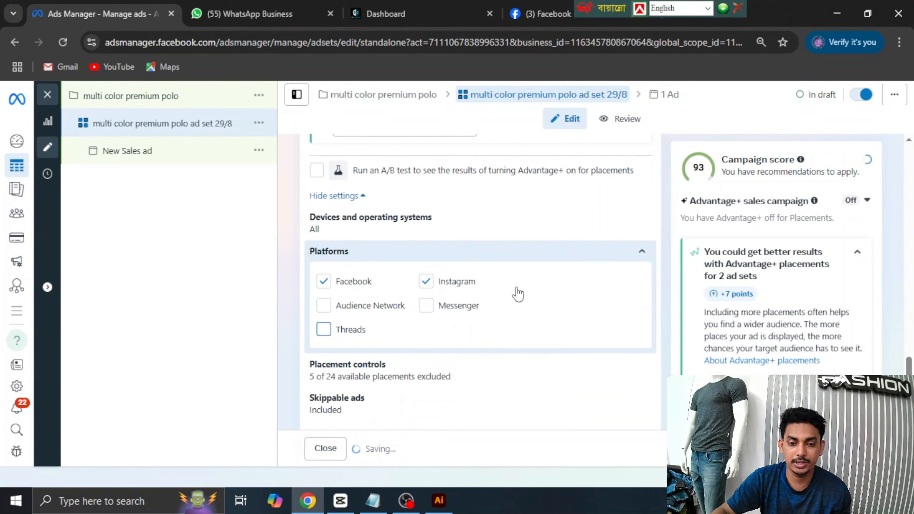
Expand the Feeds group in the placement controls, and exclude and re-include the Facebook profile feed
scroll(516, 292, down, 5)
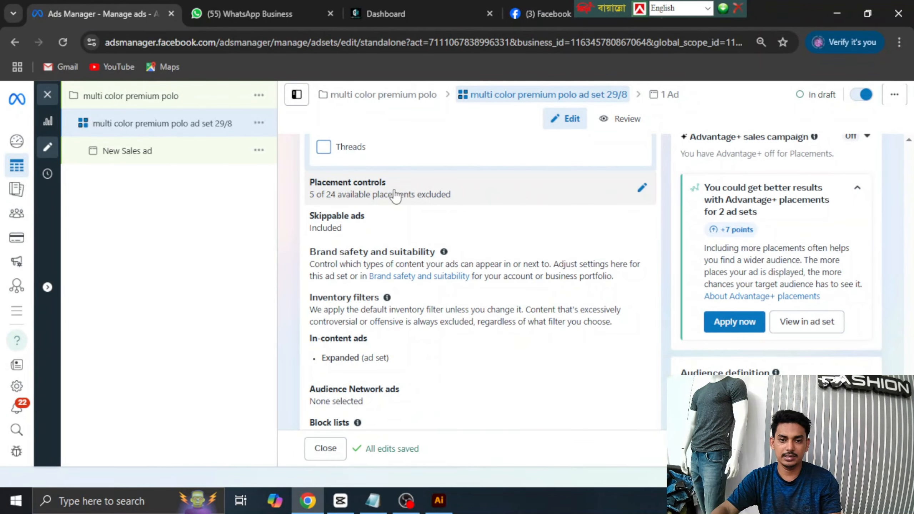
click(643, 188)
scroll(504, 252, down, 3)
scroll(398, 295, up, 4)
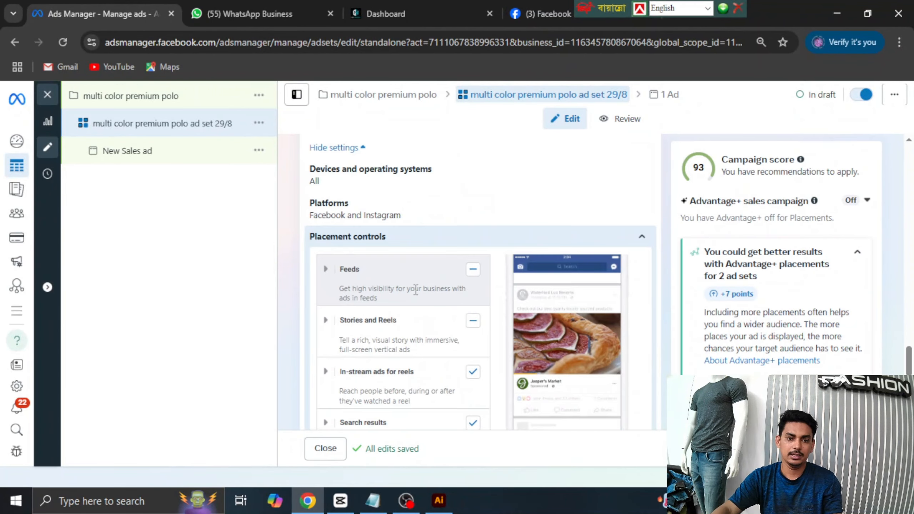
click(327, 270)
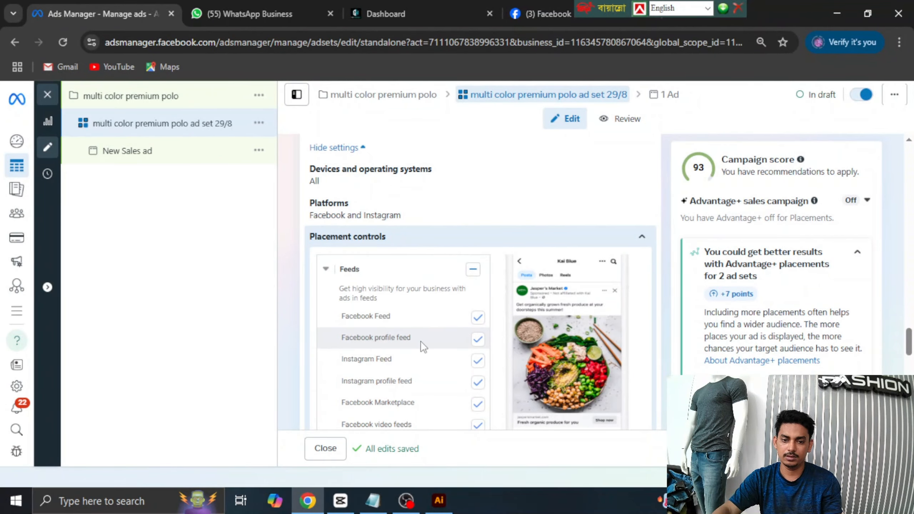
click(478, 339)
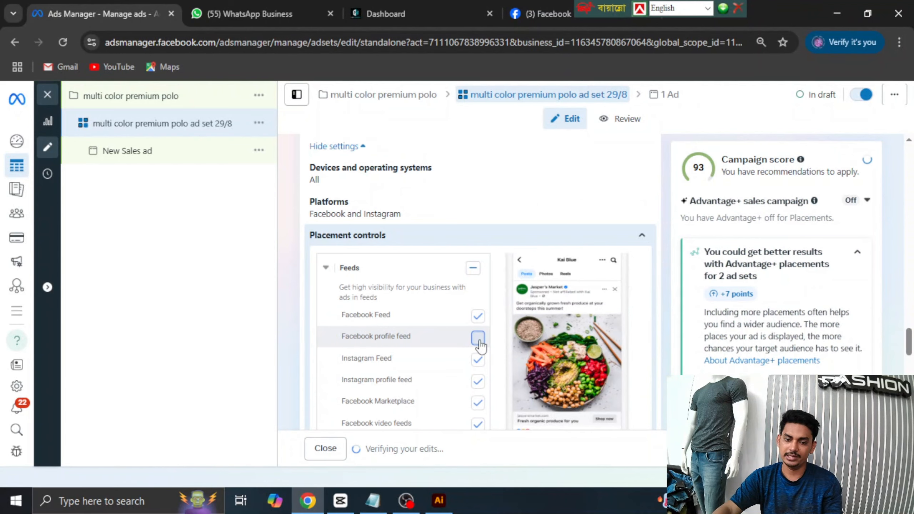
click(479, 340)
Exclude Instagram profile feed and Facebook Marketplace from the Feeds placements
scroll(433, 314, down, 2)
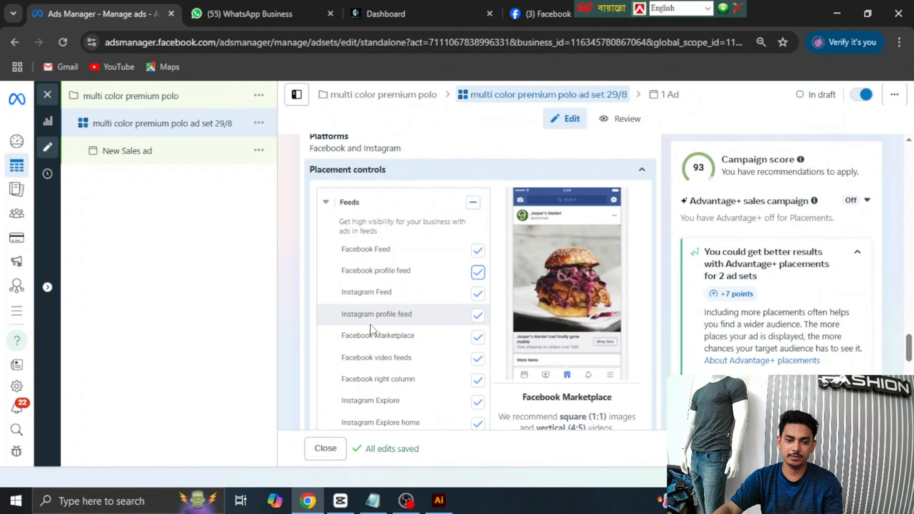
click(478, 317)
click(477, 316)
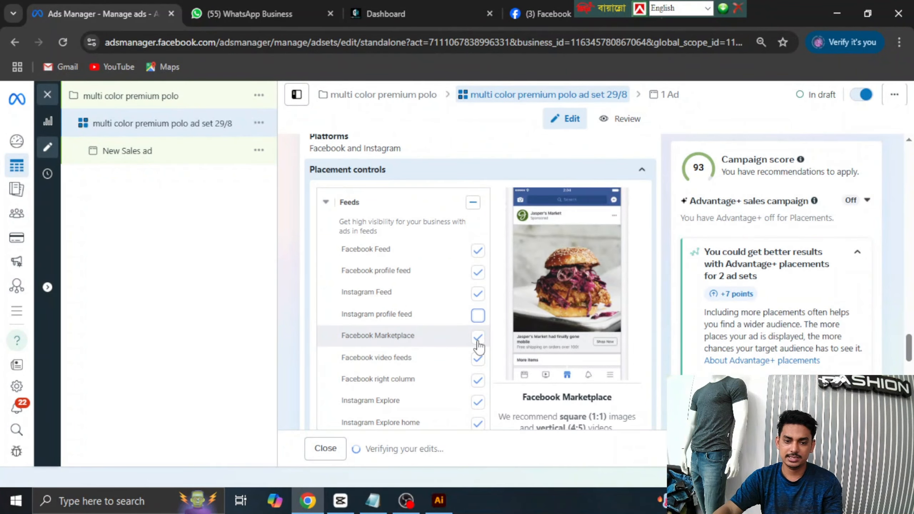
click(478, 340)
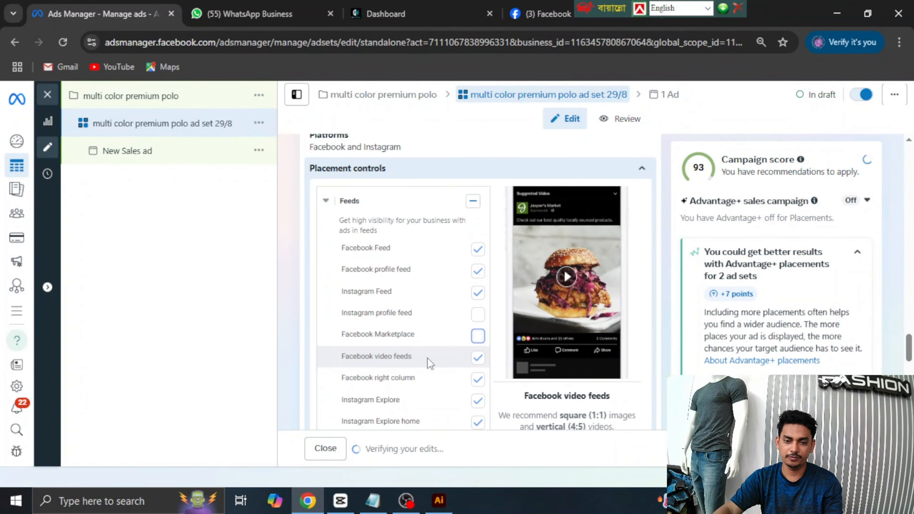
Exclude Facebook right column, Instagram Explore and Instagram Explore home from the Feeds placements
scroll(440, 352, down, 2)
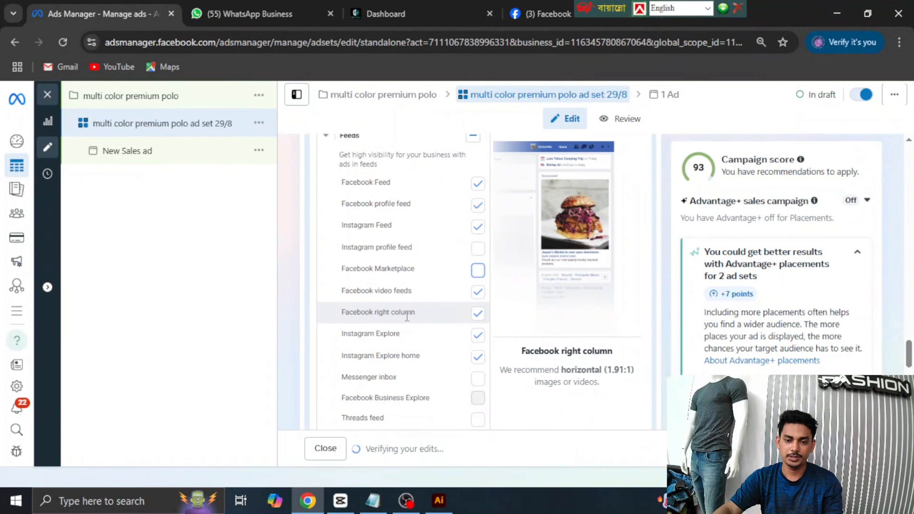
click(478, 313)
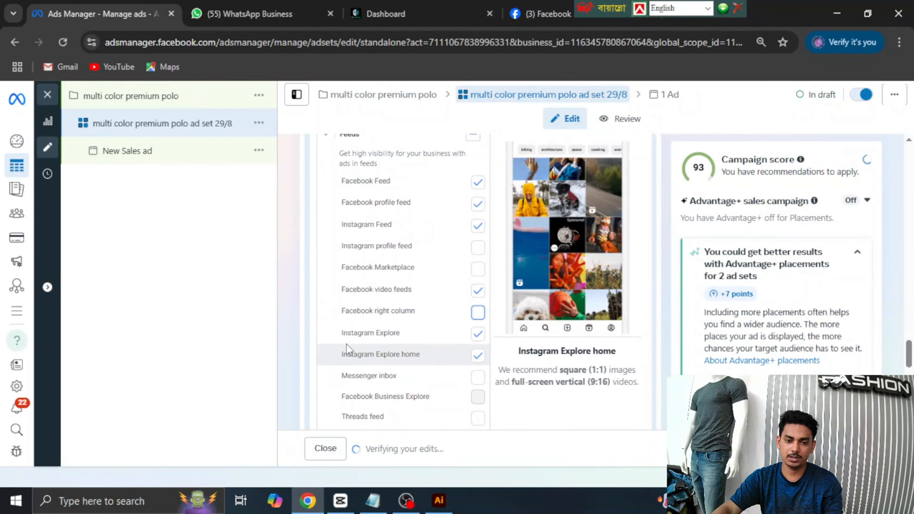
click(480, 340)
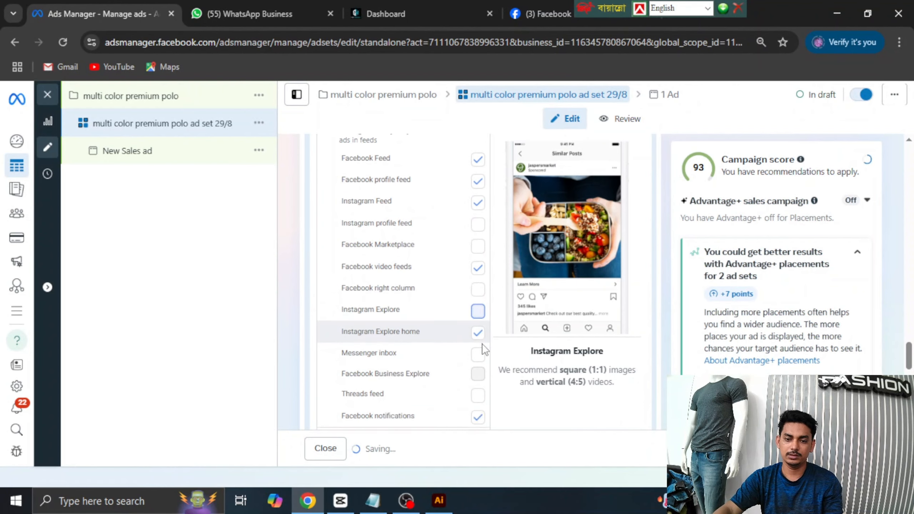
click(479, 357)
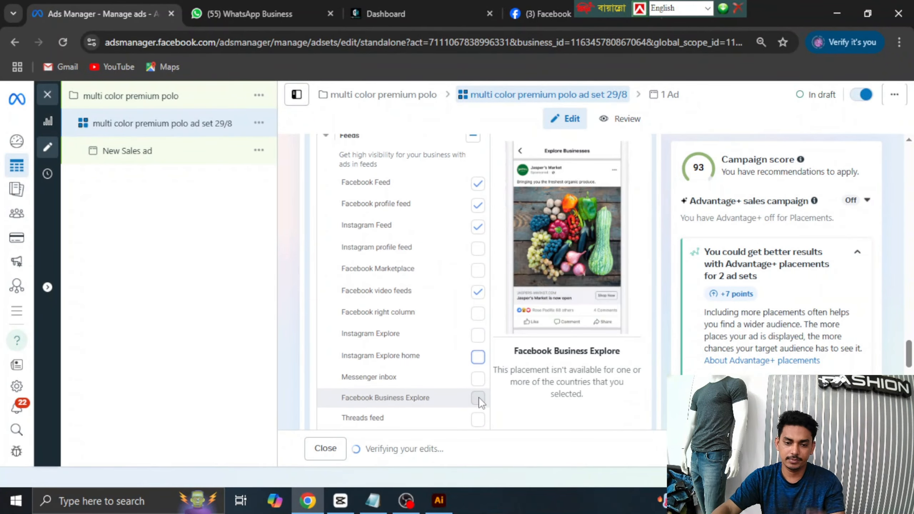
Exclude Facebook notifications from the Feeds placements, and exclude the Search results placement group
scroll(429, 299, down, 2)
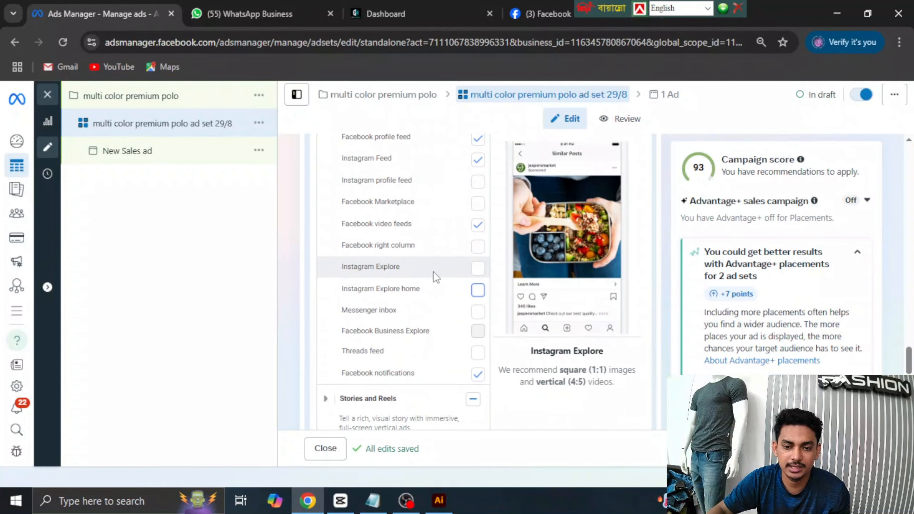
scroll(441, 292, up, 4)
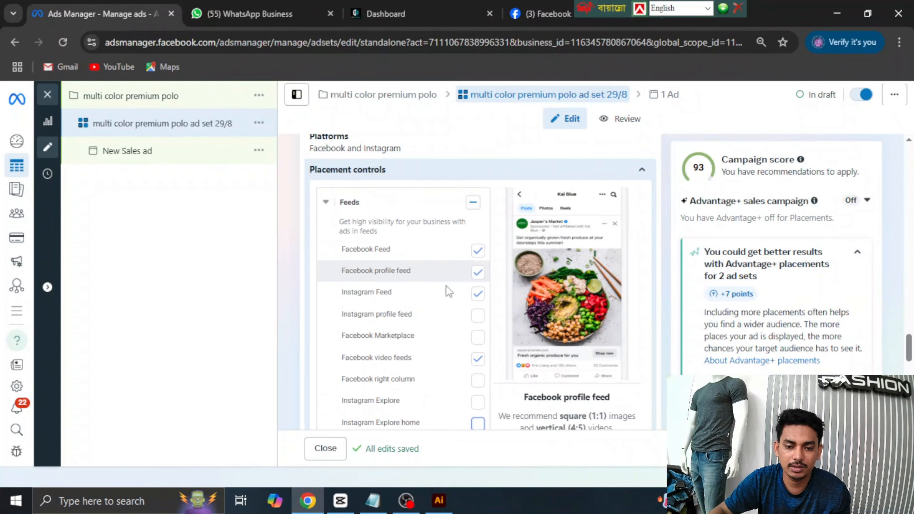
scroll(435, 282, down, 7)
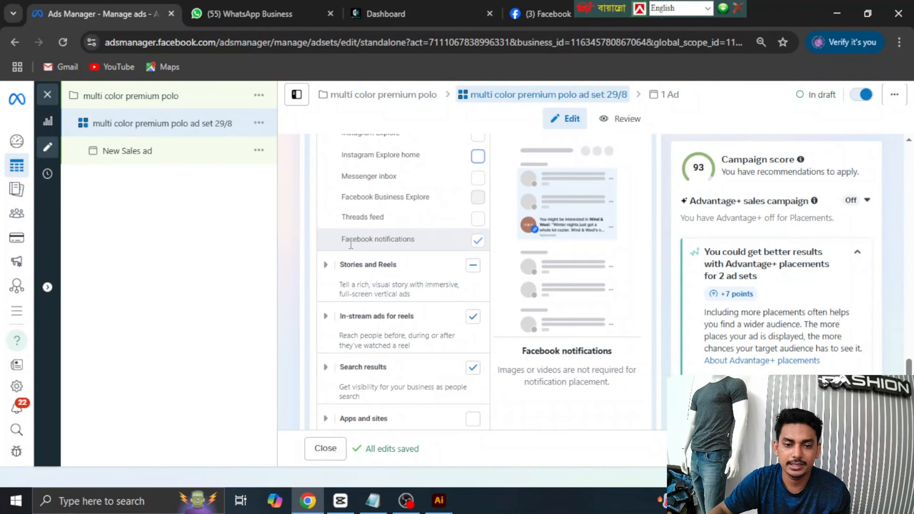
click(481, 245)
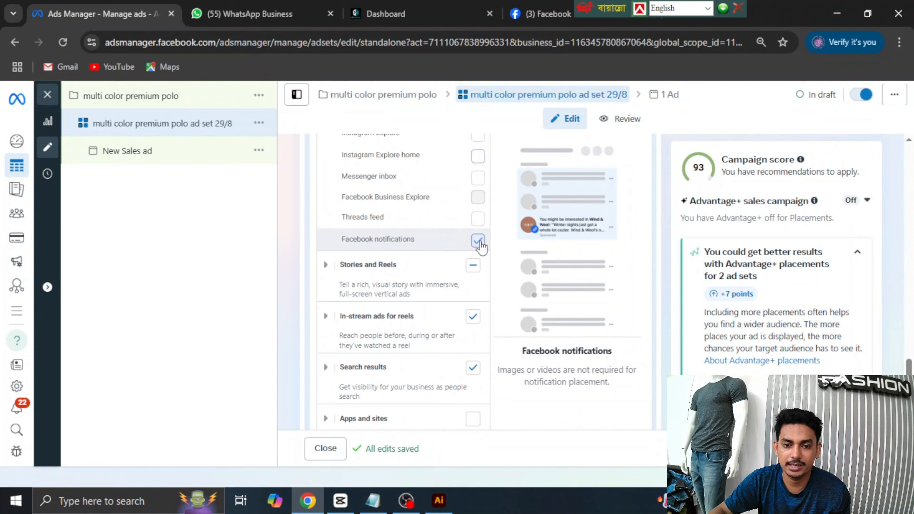
click(481, 244)
scroll(420, 228, down, 2)
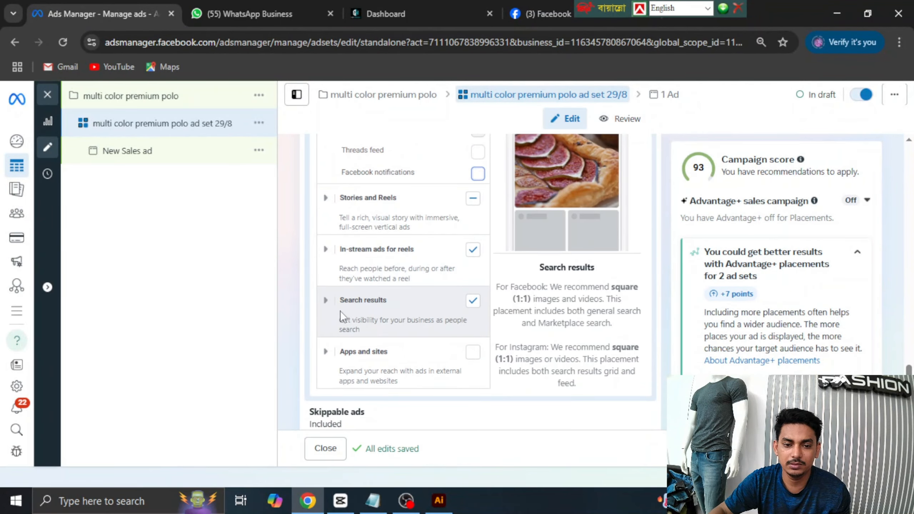
click(473, 302)
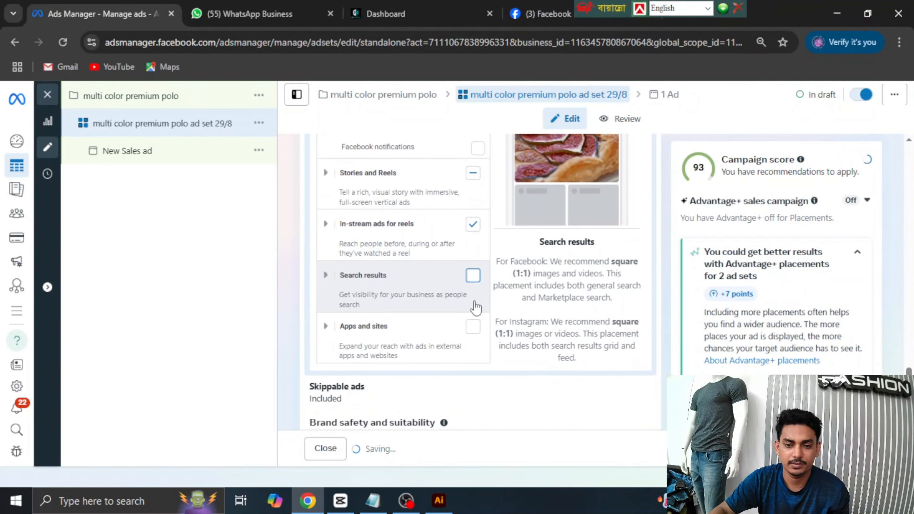
Open the skippable ads setting and look over the brand safety and suitability settings below the placements
scroll(450, 298, down, 6)
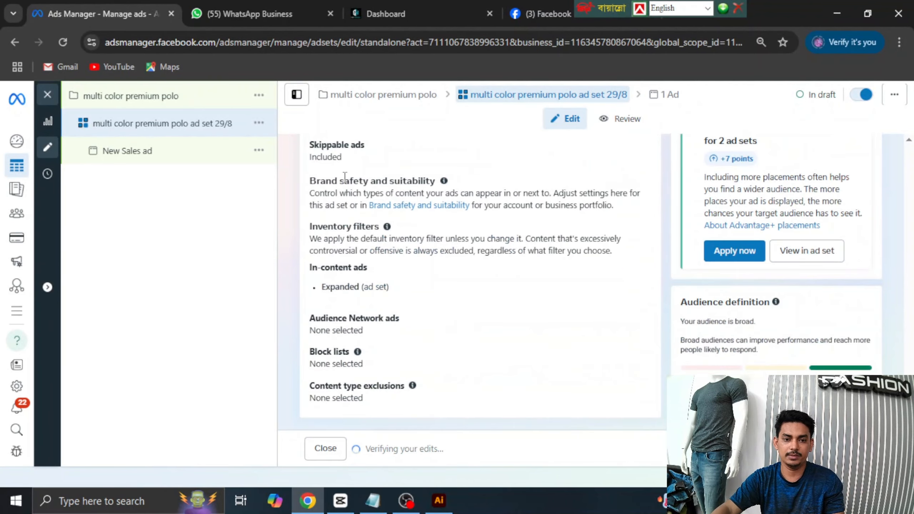
scroll(454, 312, up, 2)
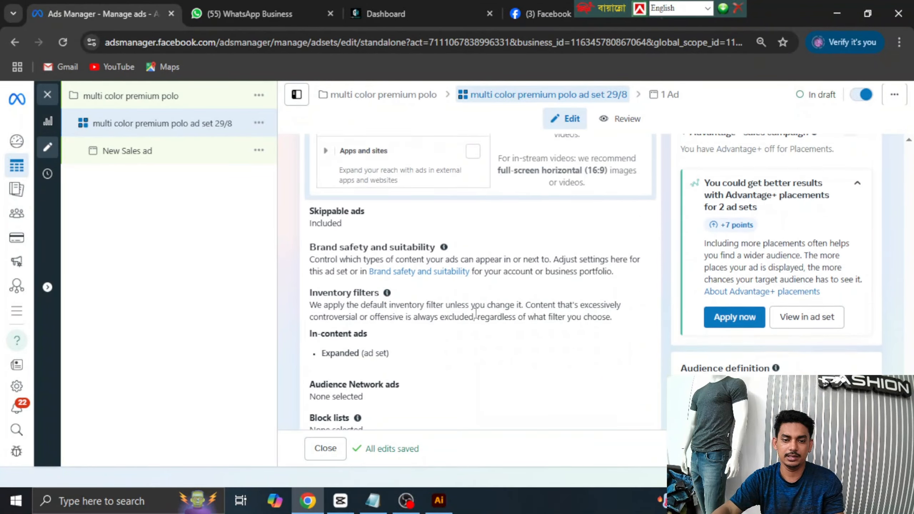
scroll(430, 317, up, 2)
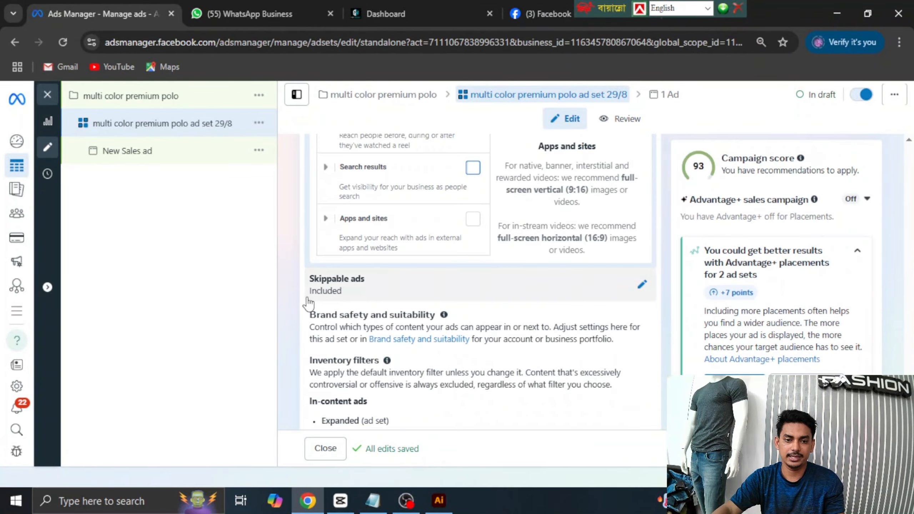
click(643, 288)
scroll(493, 306, down, 4)
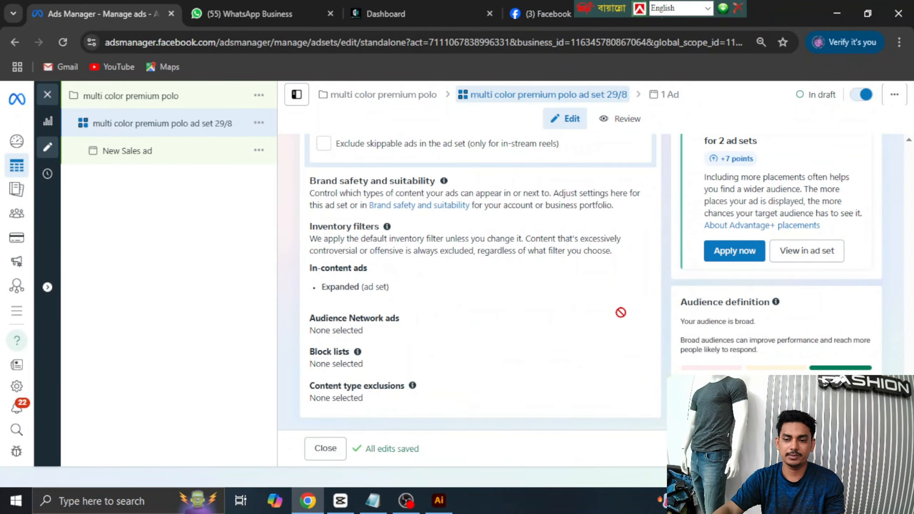
scroll(468, 390, up, 15)
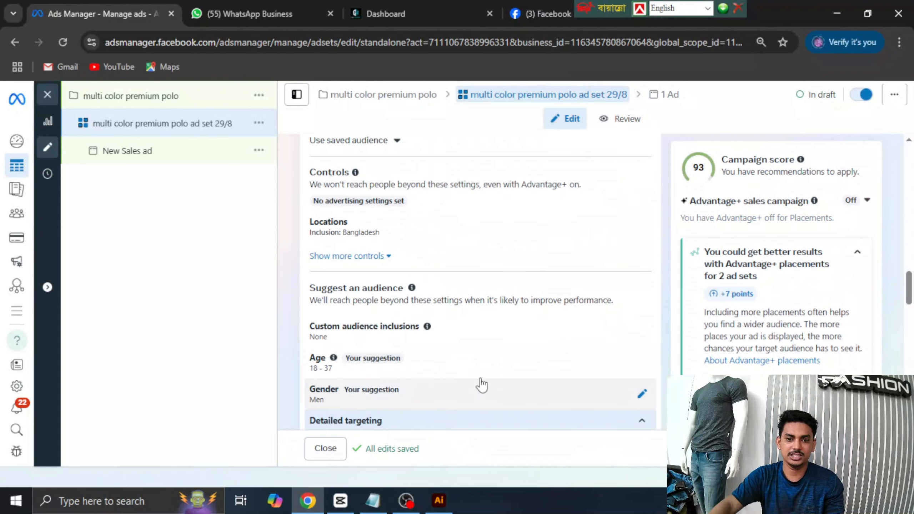
Proceed to the ad level and rename the ad as multi color premium polo Sales ad
click(865, 448)
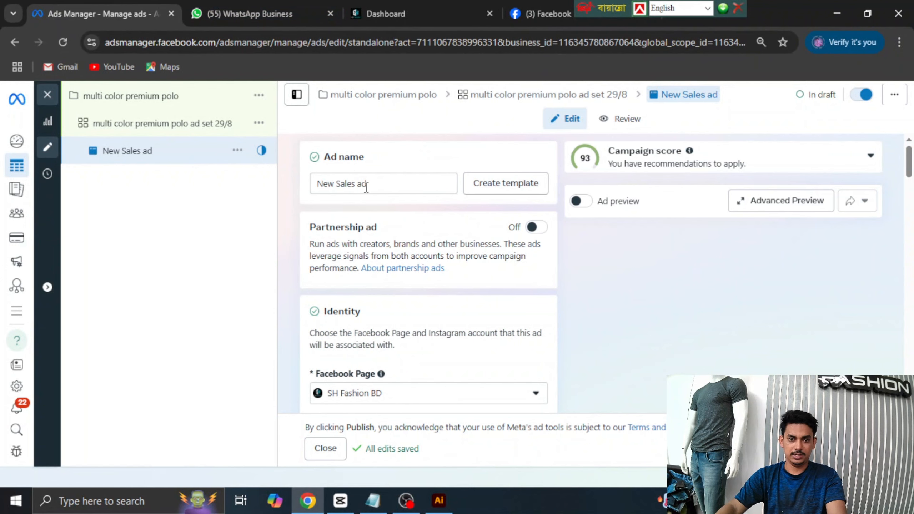
click(387, 181)
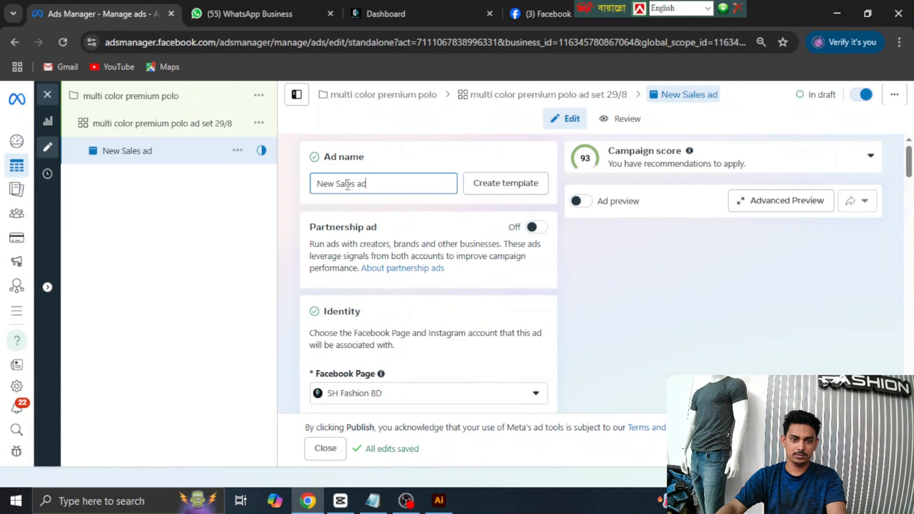
drag(376, 185, 145, 192)
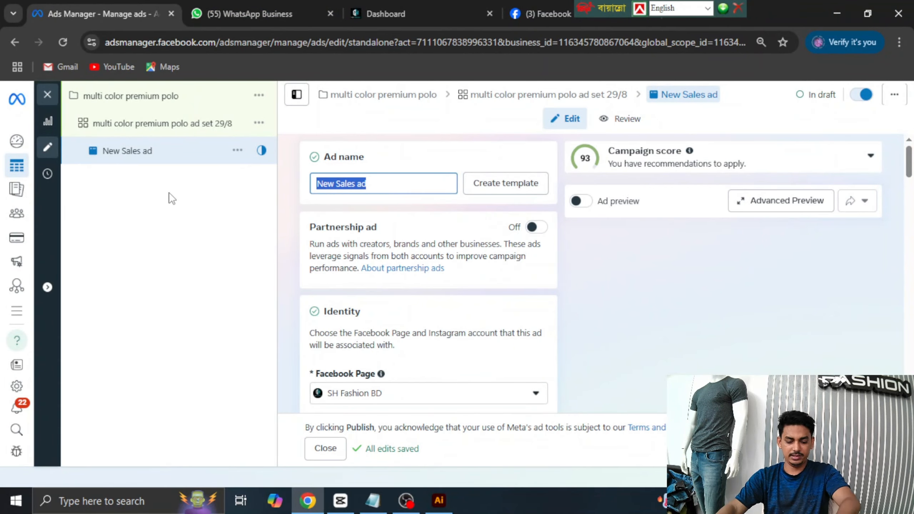
click(381, 185)
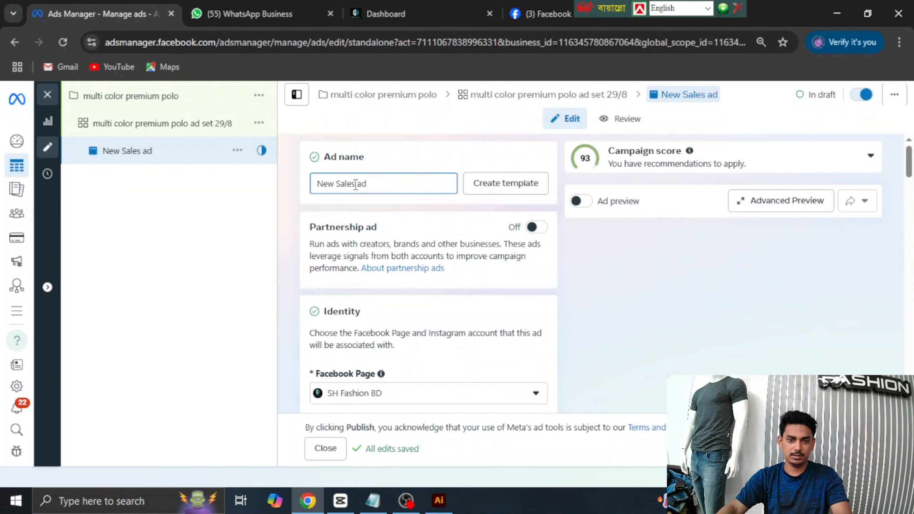
drag(334, 184, 250, 198)
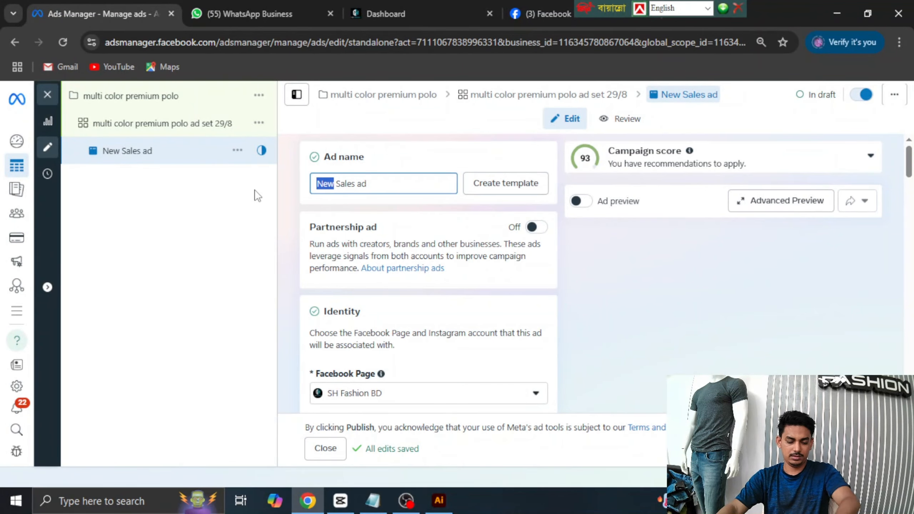
text(multi color premium polo)
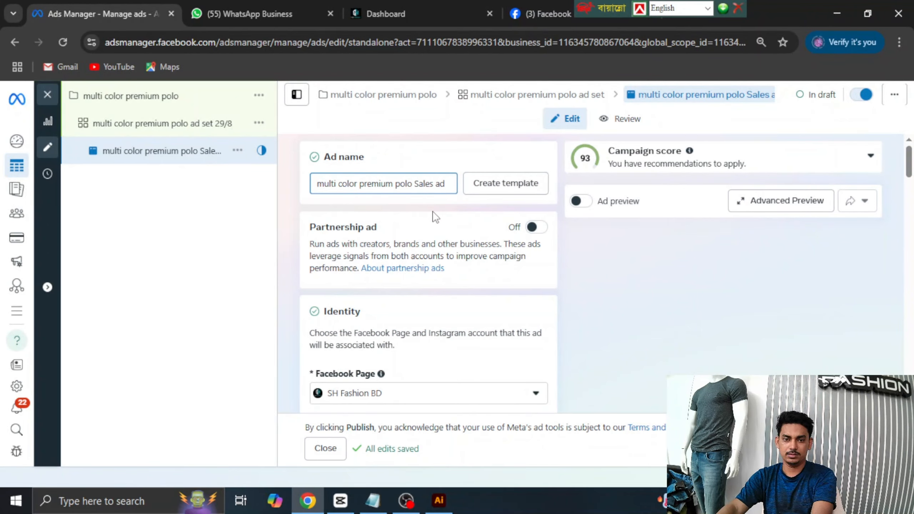
Check the Facebook Page and Instagram account selected in the ad's identity section
scroll(439, 241, down, 5)
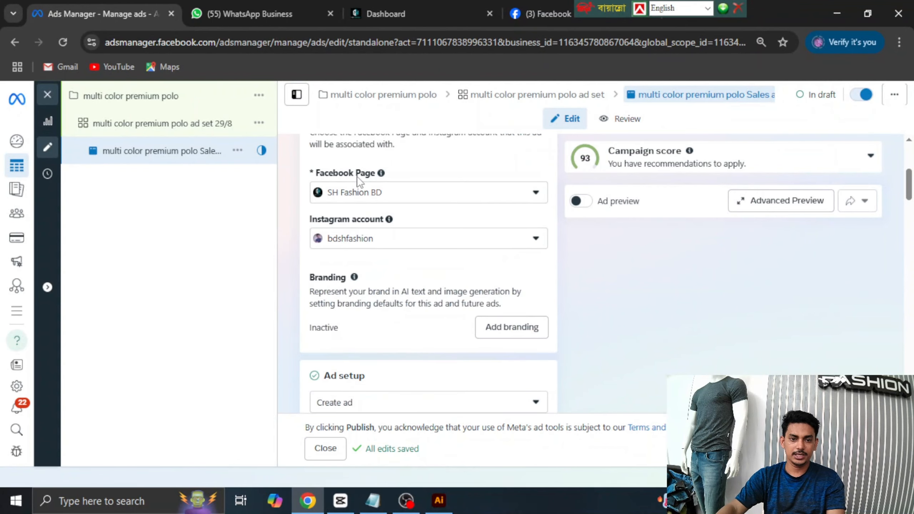
click(535, 194)
click(536, 197)
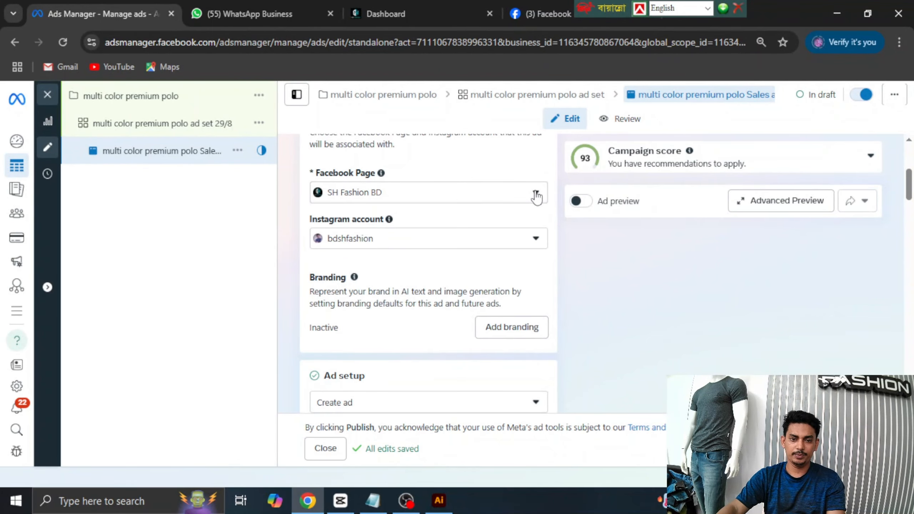
click(536, 196)
click(537, 197)
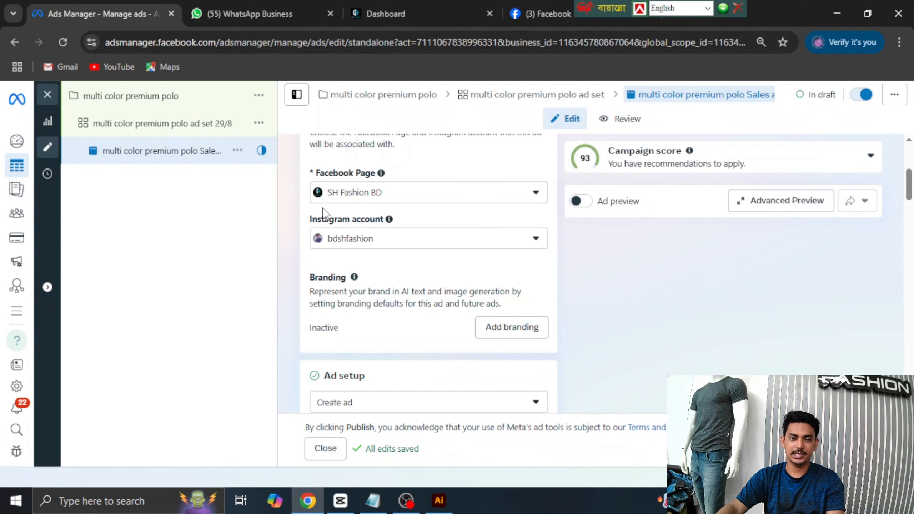
click(535, 194)
click(485, 198)
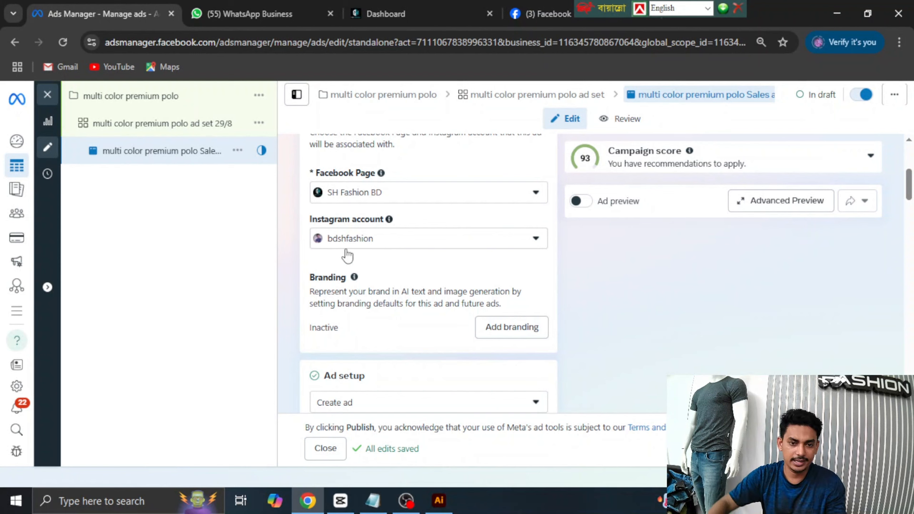
click(538, 239)
click(538, 239)
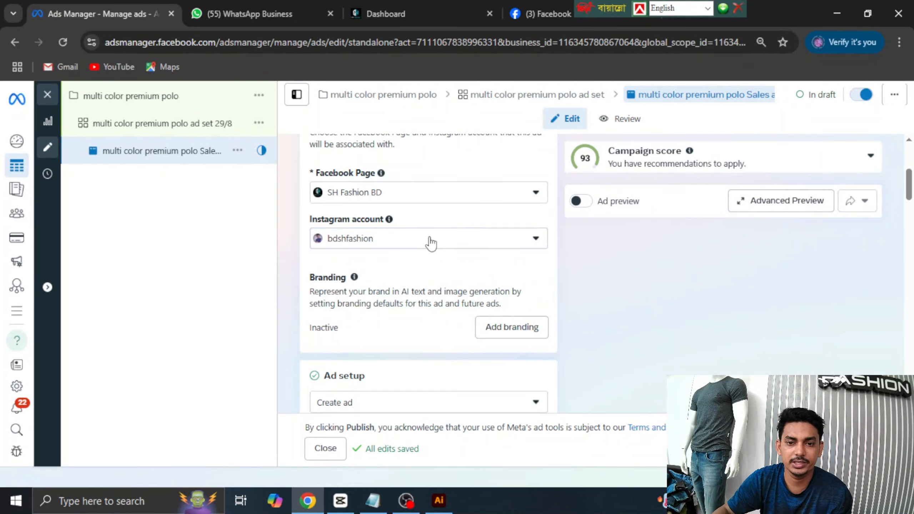
Set the ad setup to use an existing post
scroll(428, 246, down, 2)
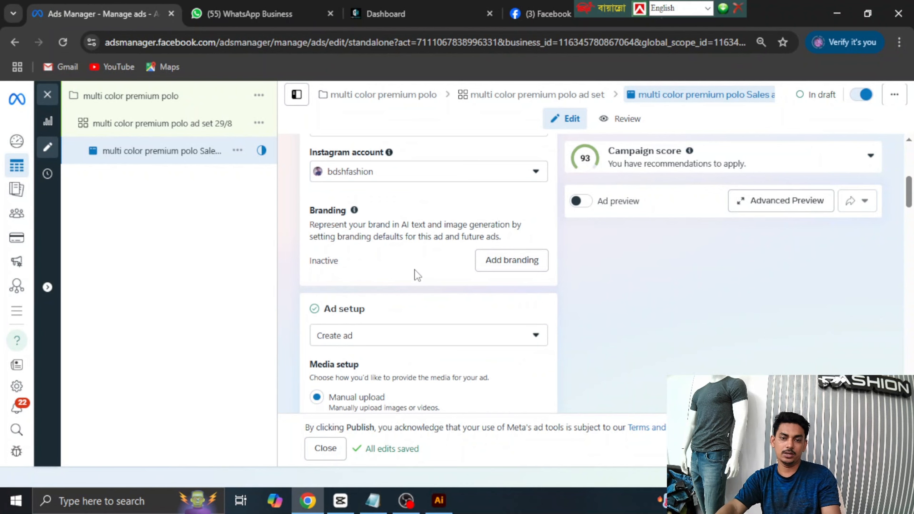
scroll(423, 253, down, 2)
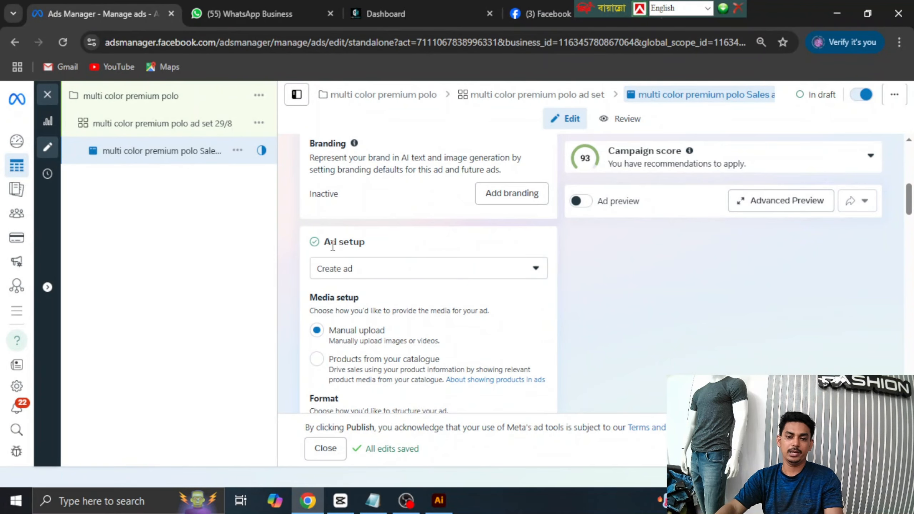
scroll(462, 266, down, 2)
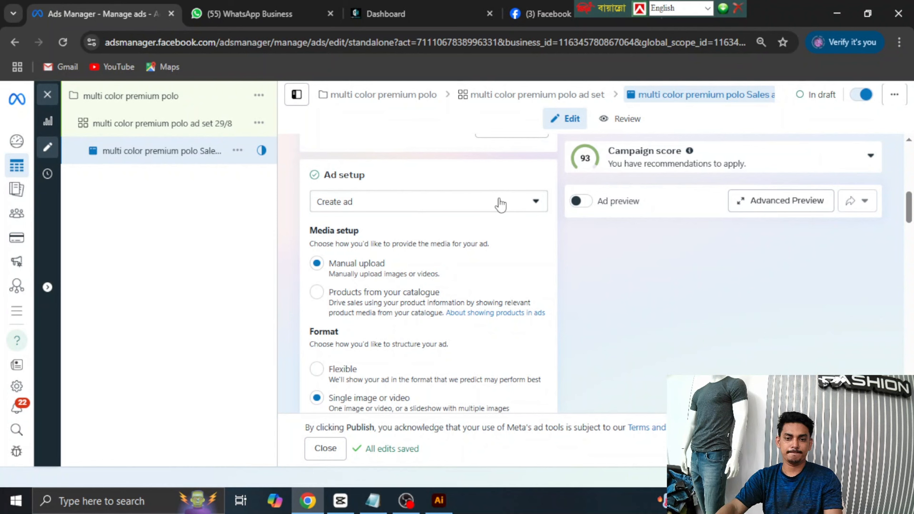
click(533, 205)
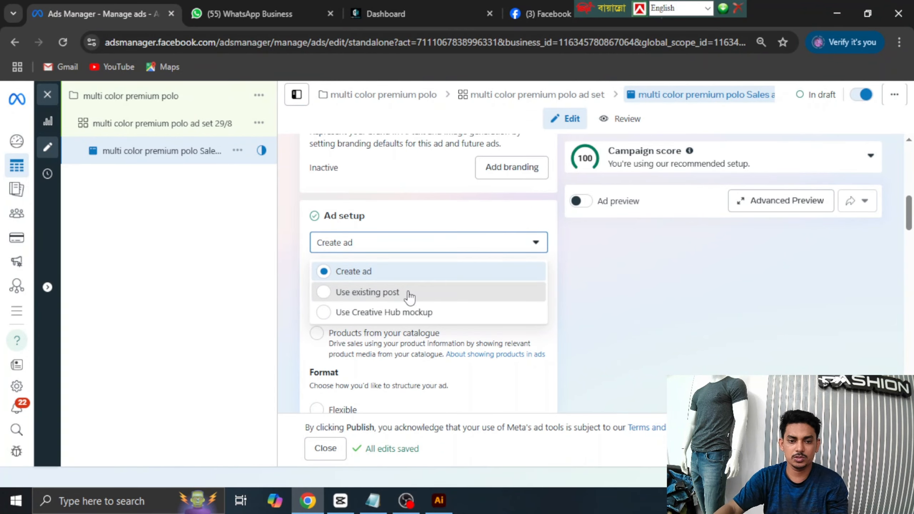
click(367, 292)
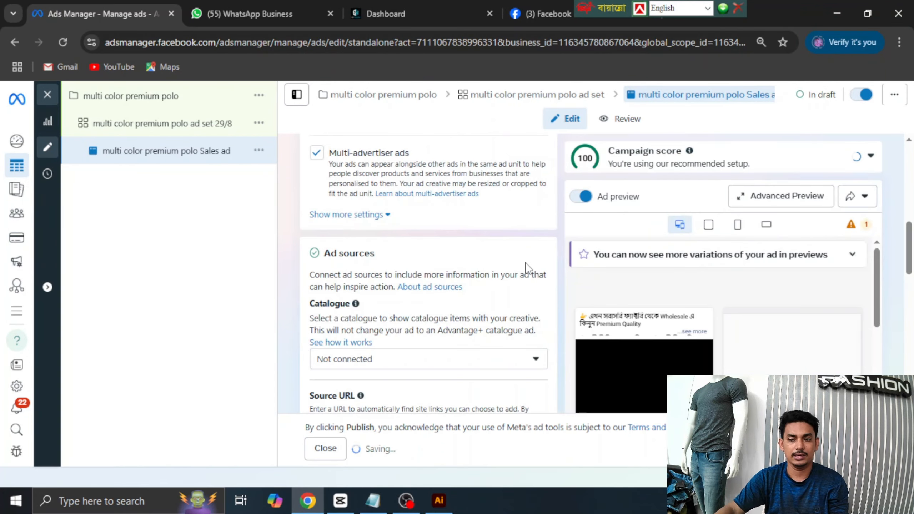
Locate the ad's Source URL setting and open shfashionbd.com in a new browser tab
scroll(469, 259, down, 2)
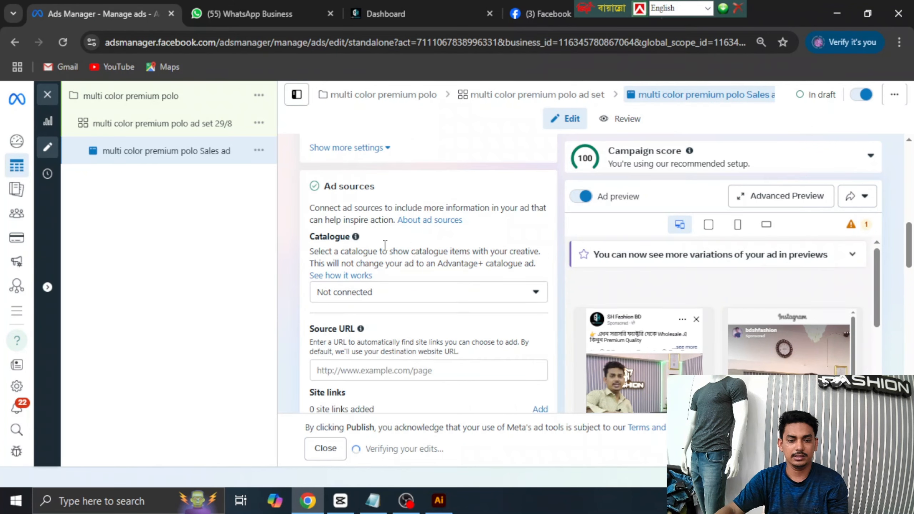
scroll(457, 229, down, 1)
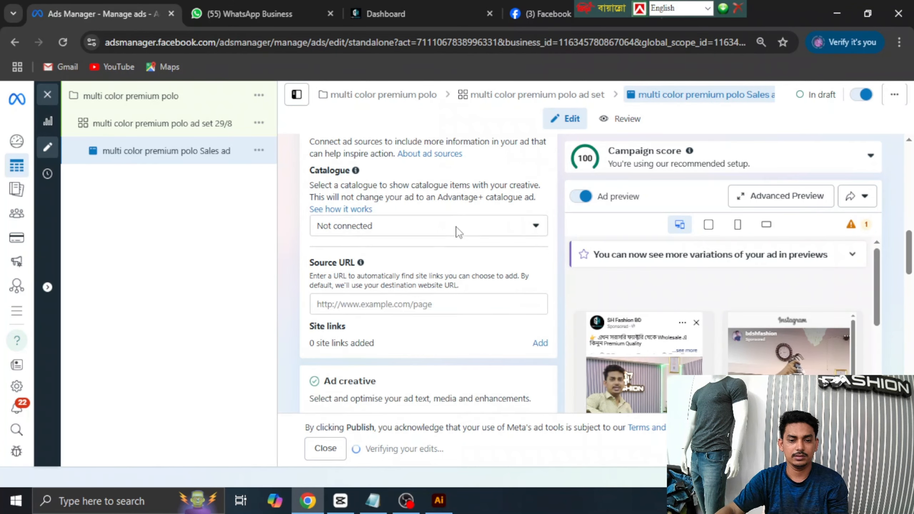
click(333, 307)
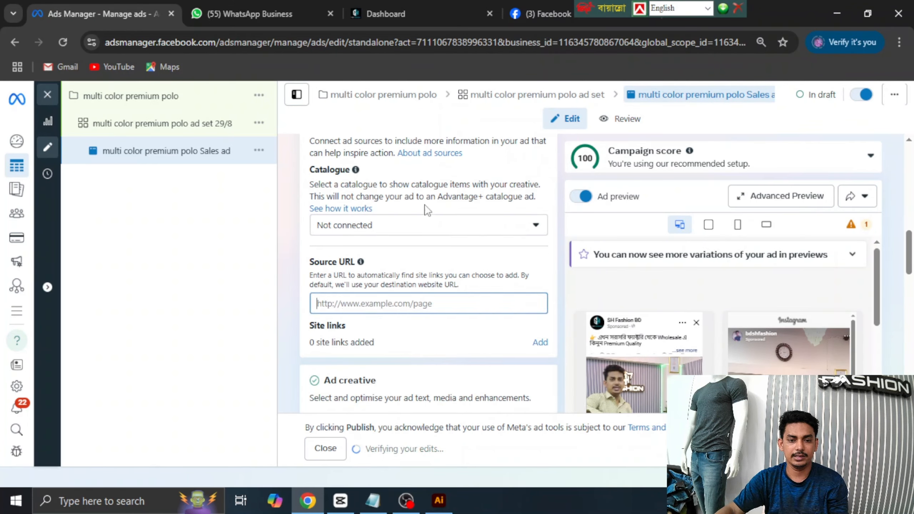
click(348, 315)
drag(603, 13, 800, 3)
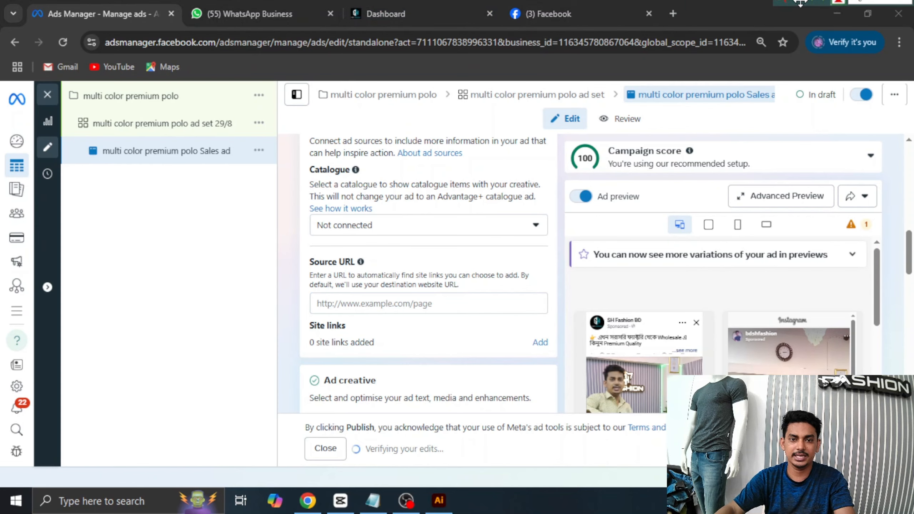
click(673, 13)
text(shfashionbd.com)
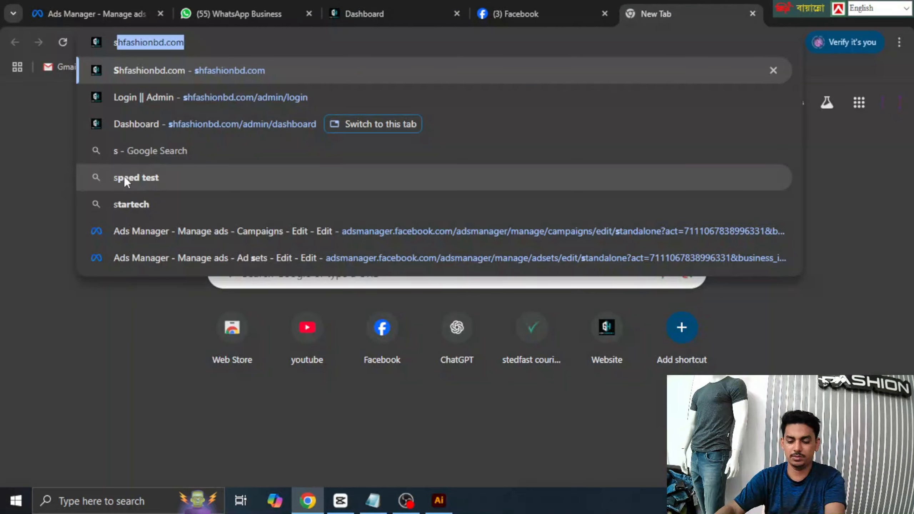
key(Return)
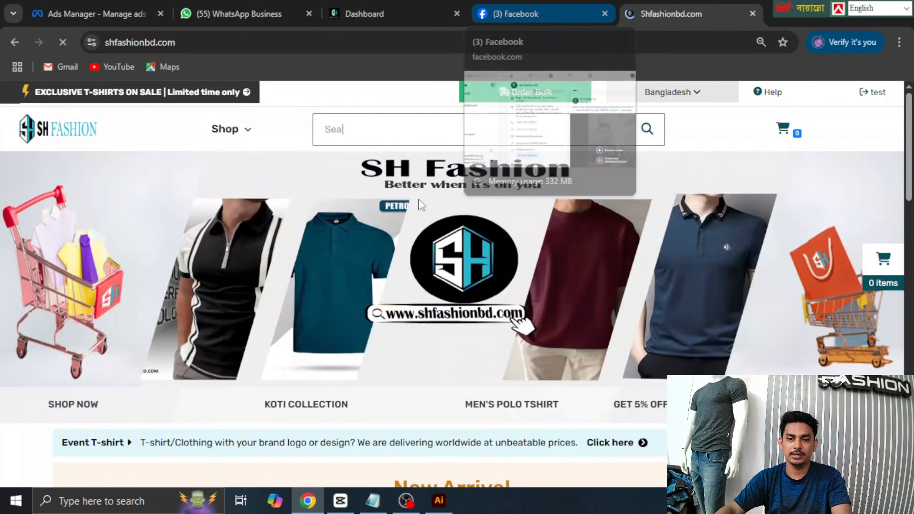
Open the shop's Men's Polo Tshirt category page and copy its web address
mouse_move(227, 130)
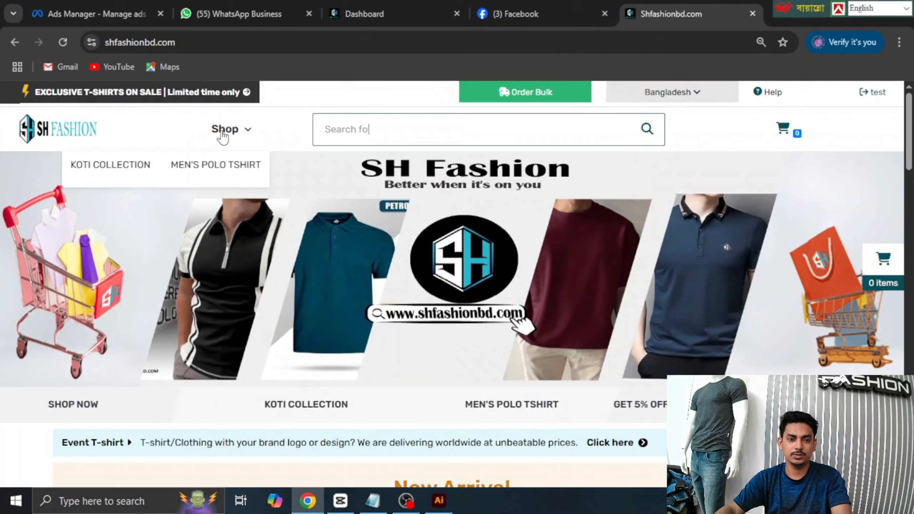
click(211, 164)
click(306, 41)
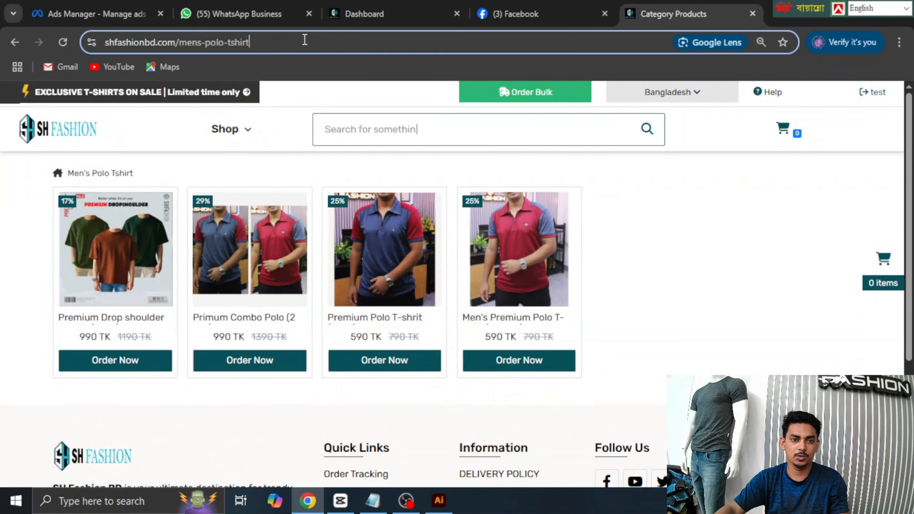
click(355, 46)
key(ctrl+a)
key(ctrl+c)
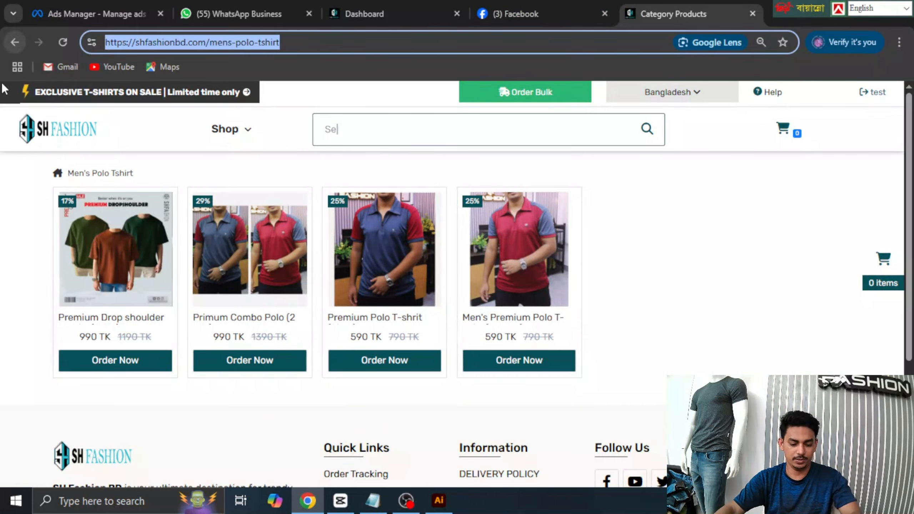
click(151, 4)
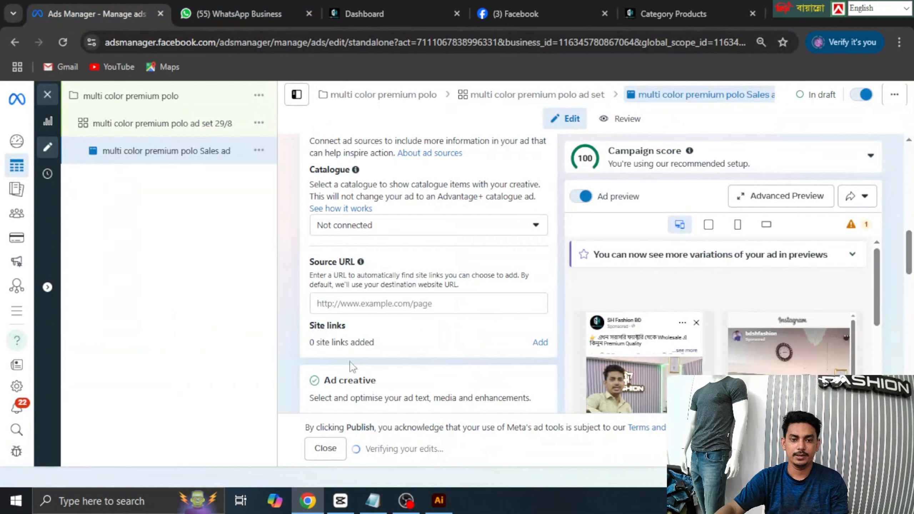
click(347, 306)
key(ctrl+v)
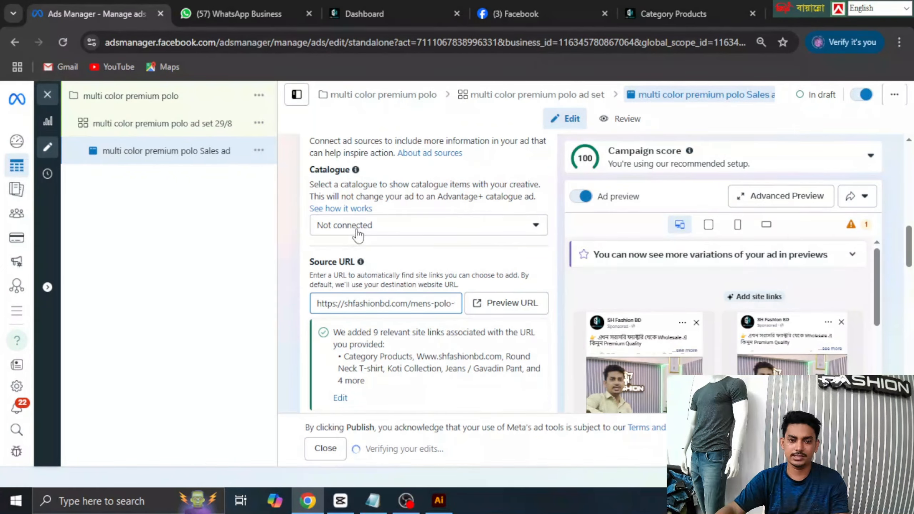
click(295, 214)
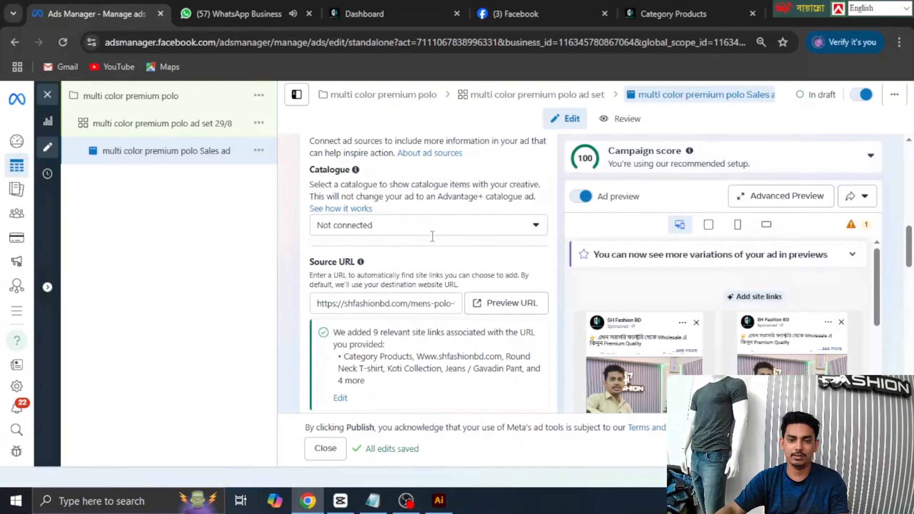
scroll(431, 275, down, 2)
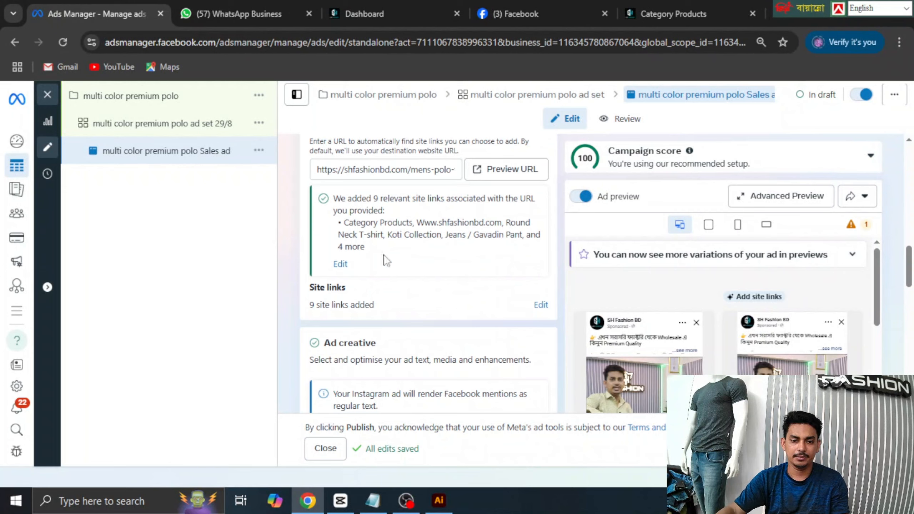
scroll(436, 298, down, 4)
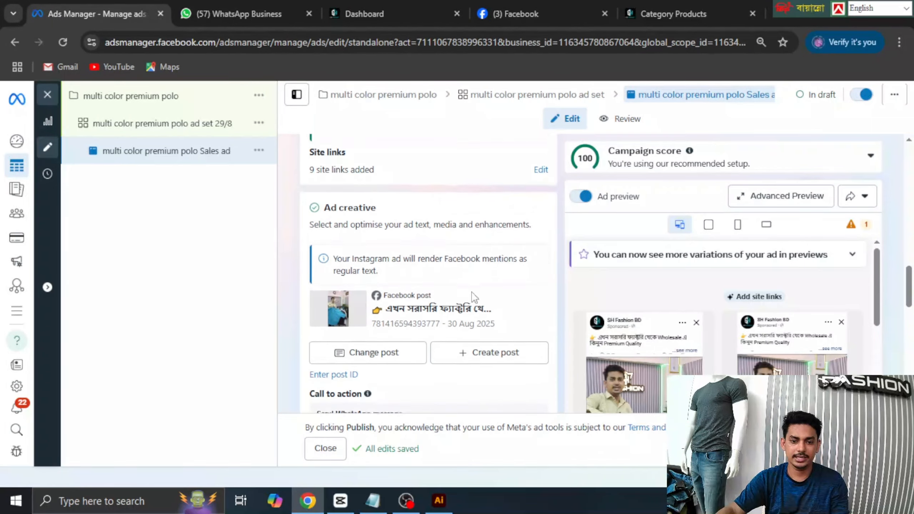
scroll(474, 297, down, 2)
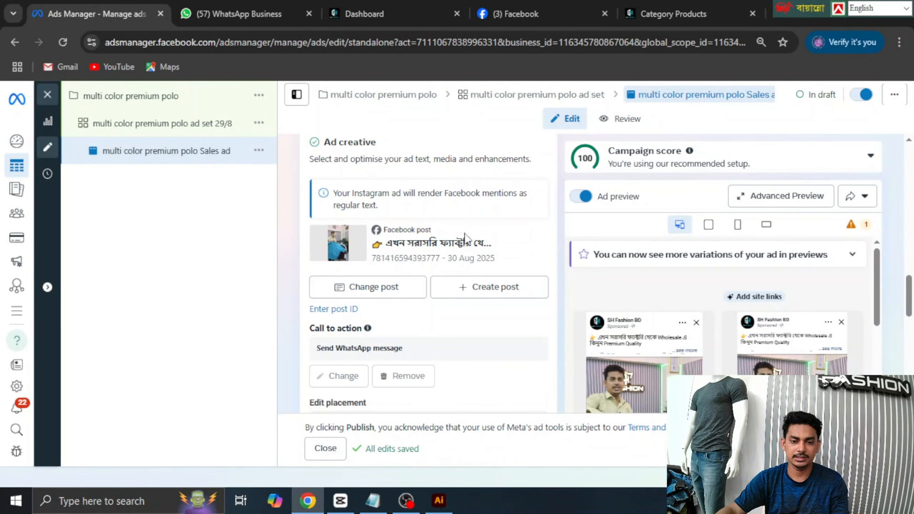
scroll(419, 287, up, 3)
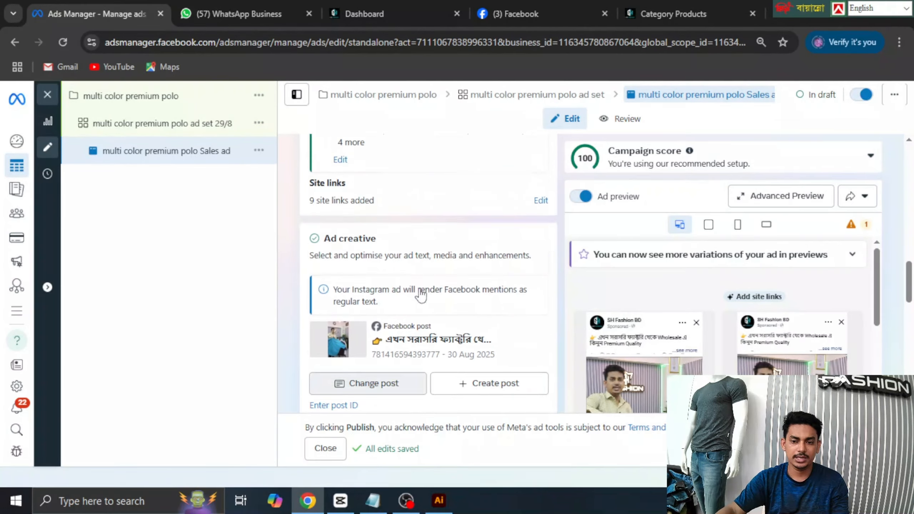
scroll(419, 290, down, 3)
click(387, 288)
double_click(382, 302)
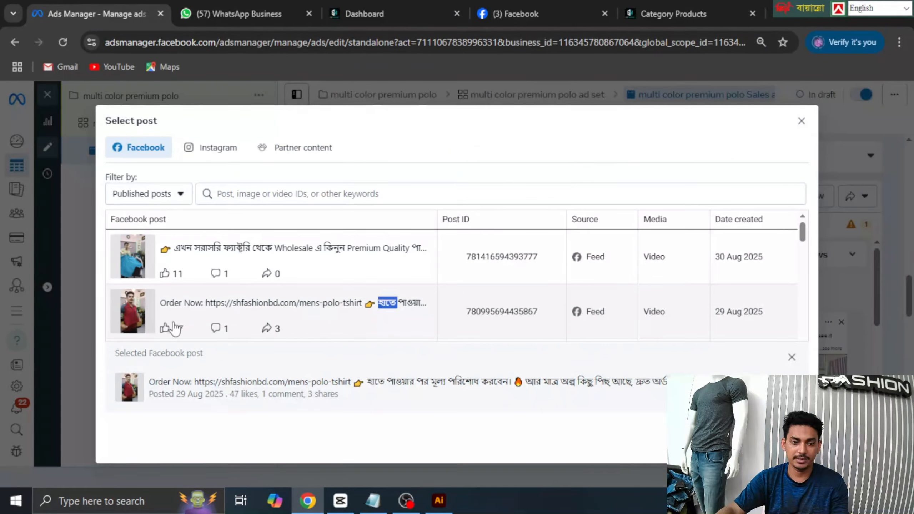
click(462, 305)
click(459, 307)
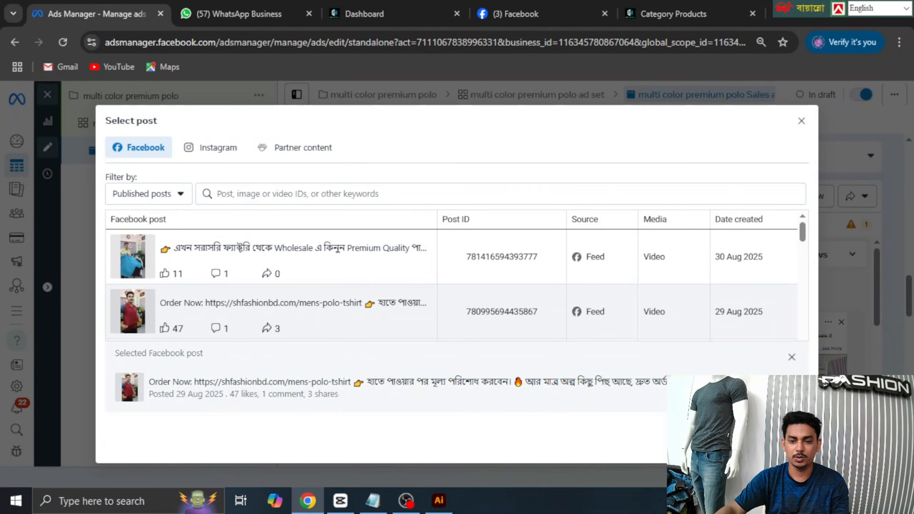
click(784, 444)
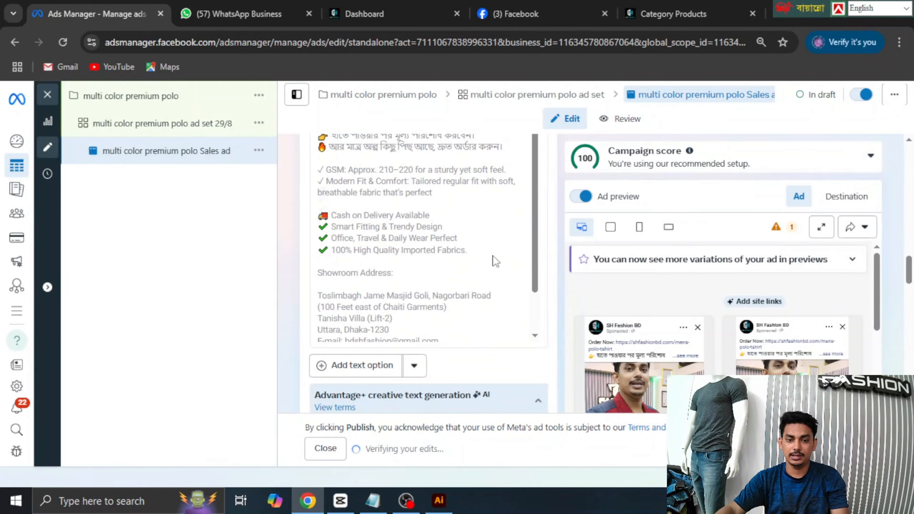
Review the ad's primary text, the Advantage+ generated text variations and the call to action
scroll(482, 242, down, 1)
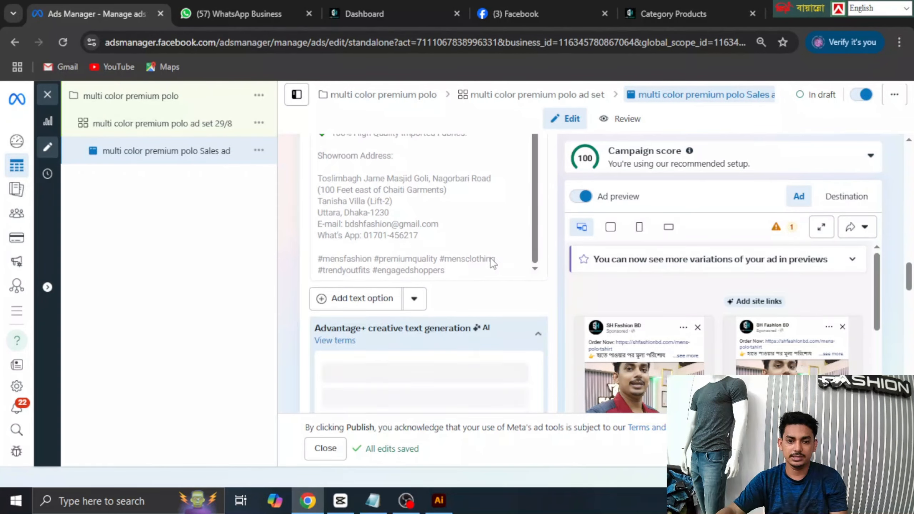
scroll(417, 180, up, 1)
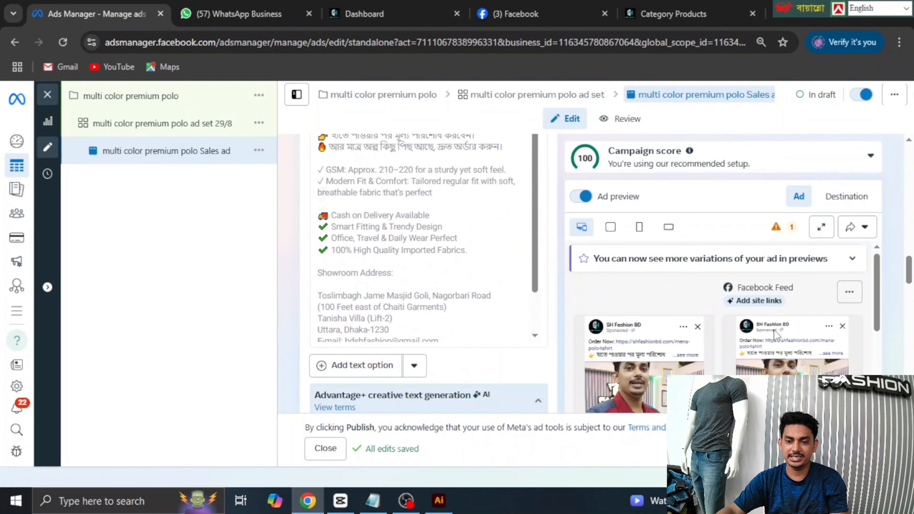
scroll(640, 291, down, 2)
scroll(450, 285, down, 5)
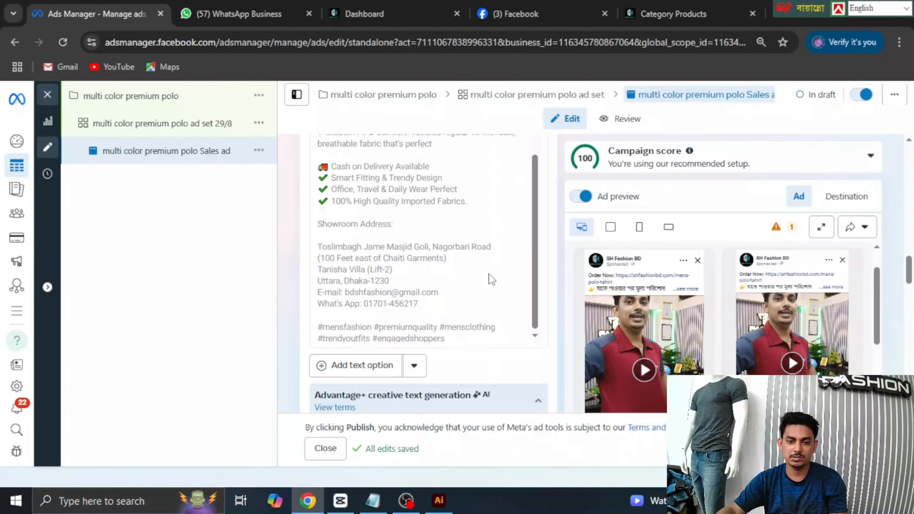
scroll(488, 287, down, 3)
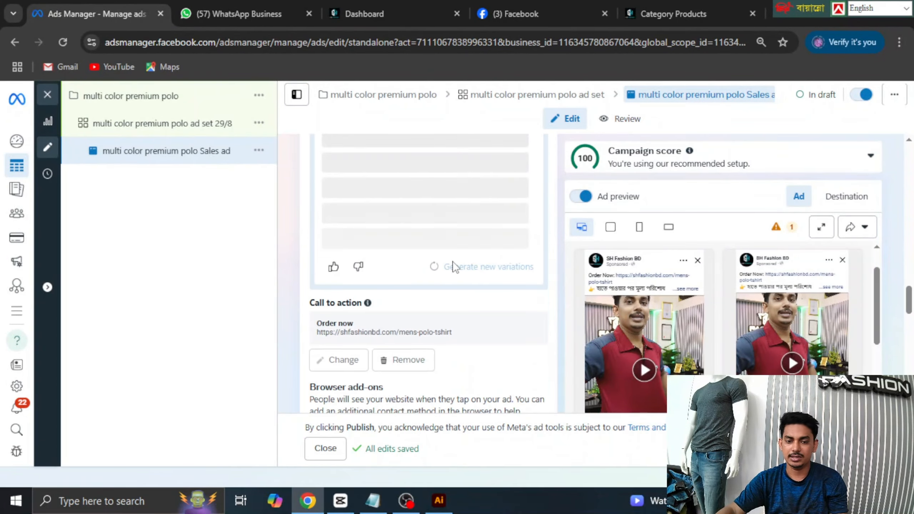
scroll(490, 252, down, 6)
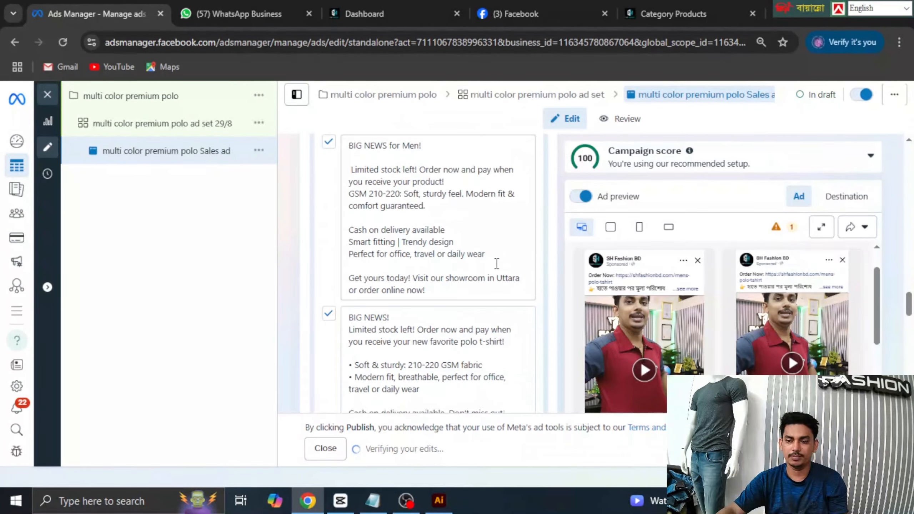
scroll(480, 272, down, 2)
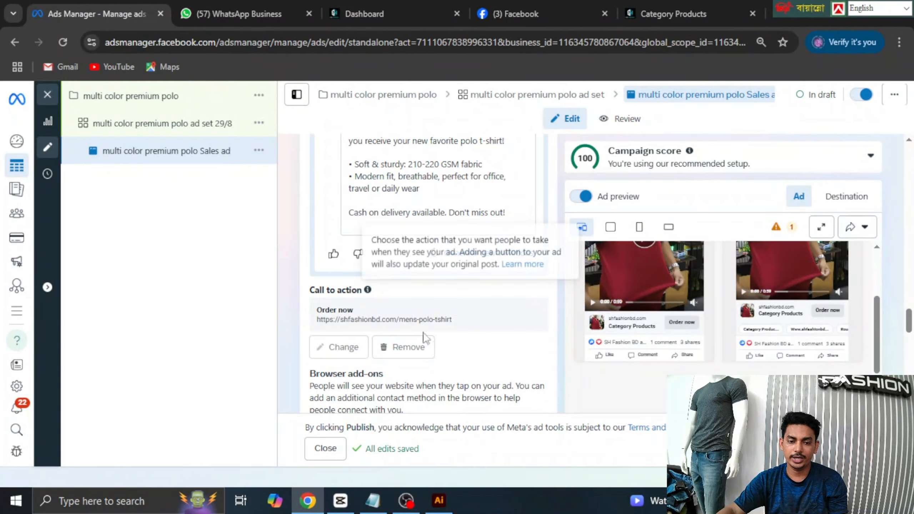
View the shop's Men's Polo Tshirt category page that the Order now link leads to, and return to the ad draft
click(429, 4)
click(640, 14)
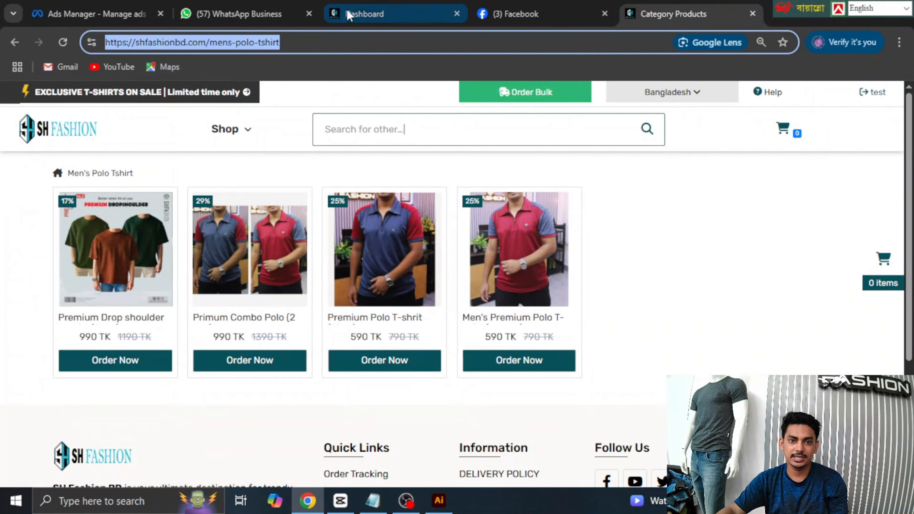
click(234, 3)
click(93, 14)
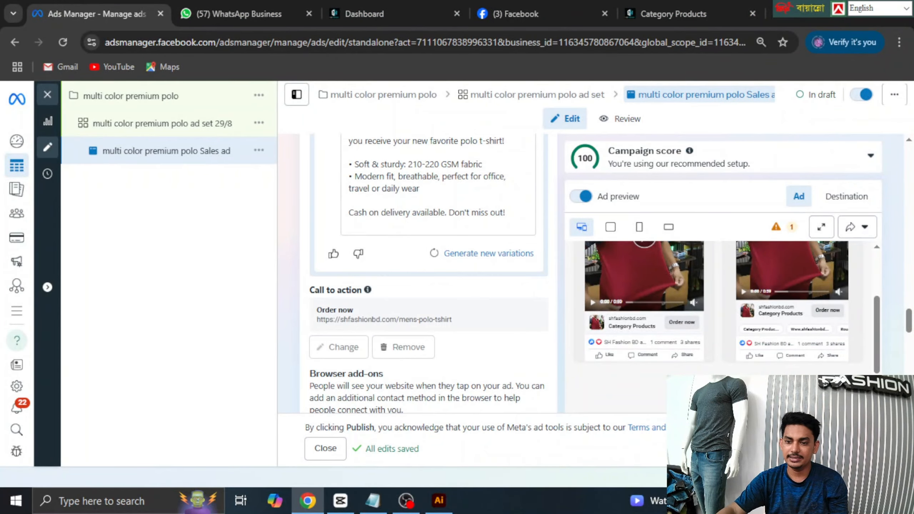
Set the ad's browser add-on to None instead of WhatsApp
scroll(377, 347, up, 2)
scroll(377, 347, down, 5)
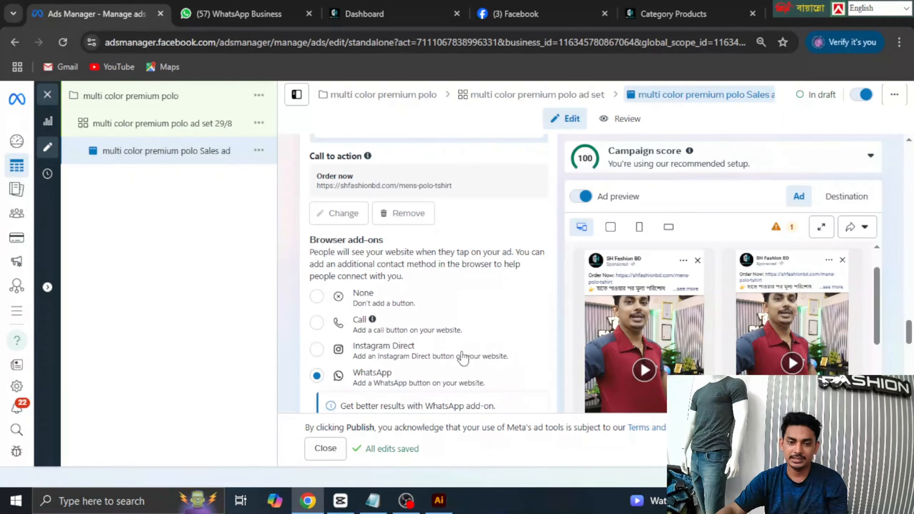
scroll(464, 358, down, 2)
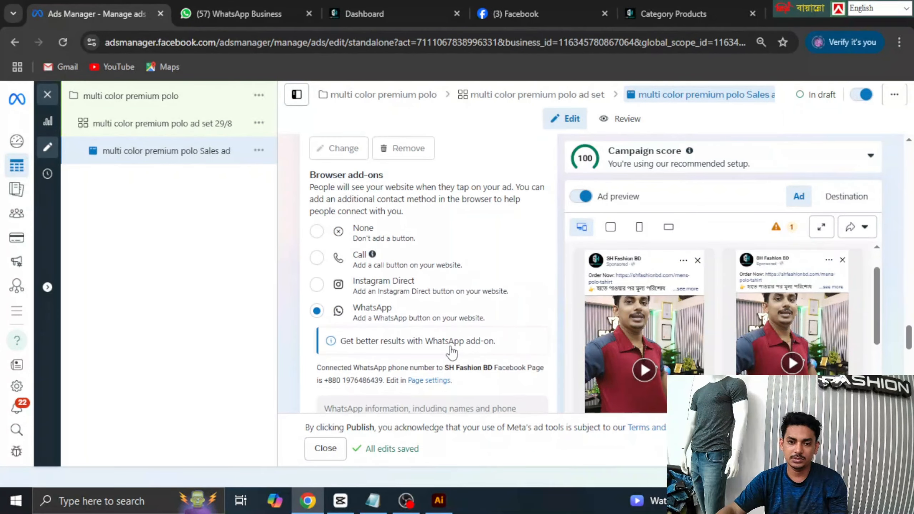
click(317, 228)
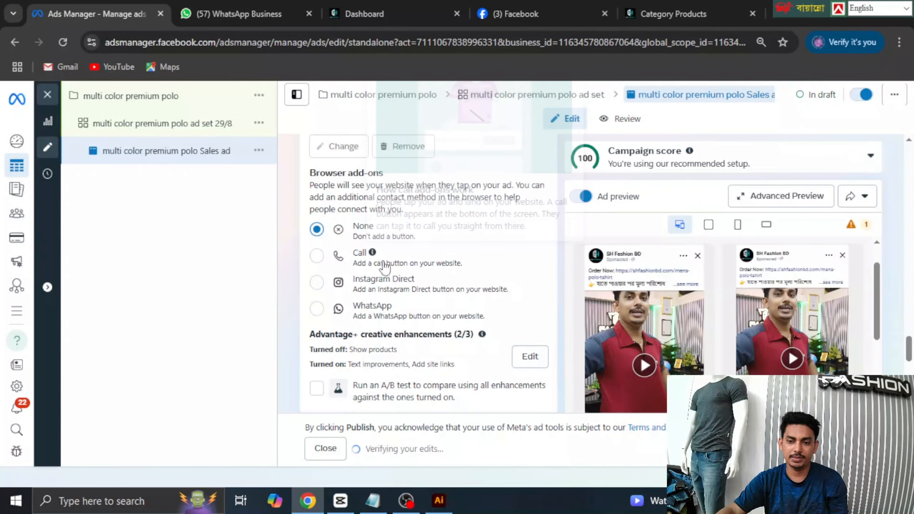
Turn on website events tracking for the ad with the SH_Fashion_GTM_MIT_Pixel_180825 dataset
scroll(384, 267, down, 2)
scroll(470, 266, down, 2)
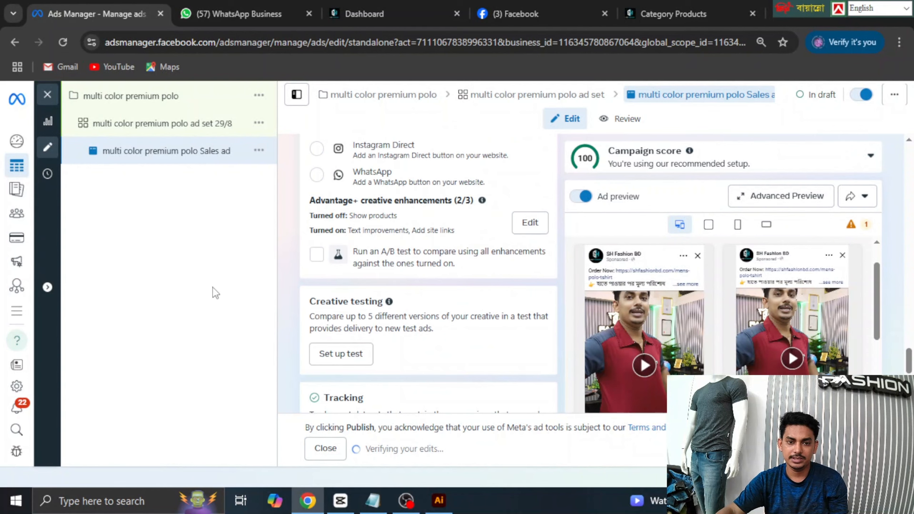
scroll(414, 267, down, 8)
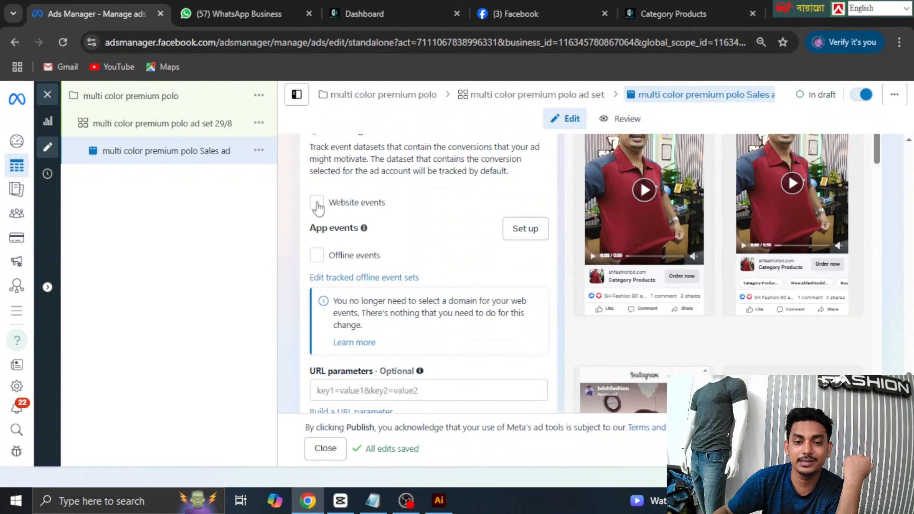
scroll(491, 272, down, 1)
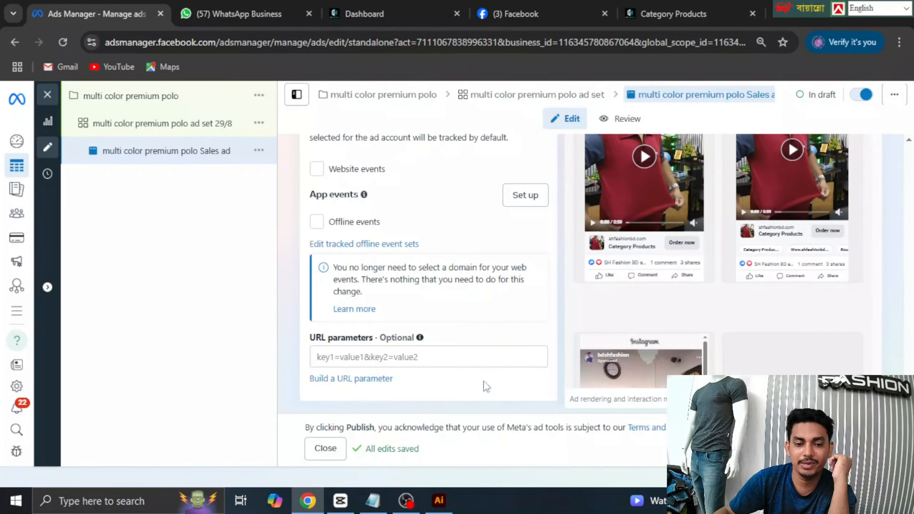
scroll(483, 386, up, 7)
scroll(444, 316, down, 3)
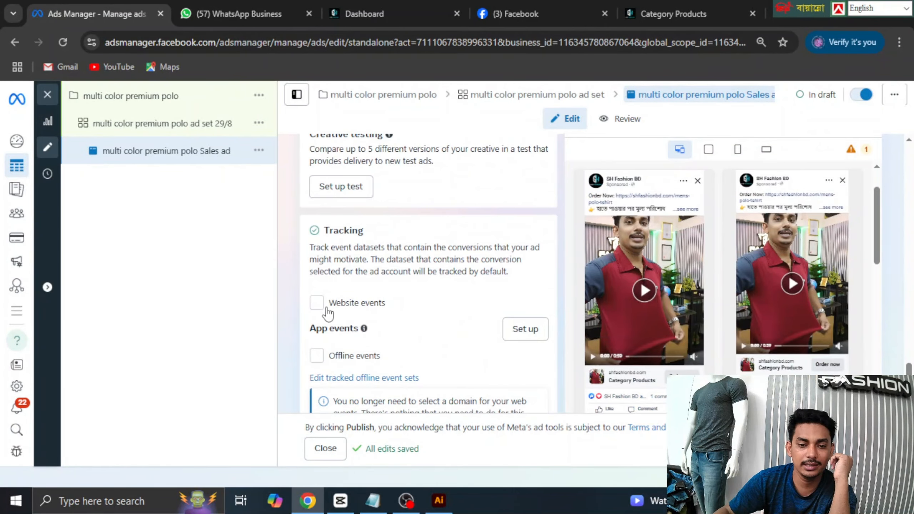
click(317, 306)
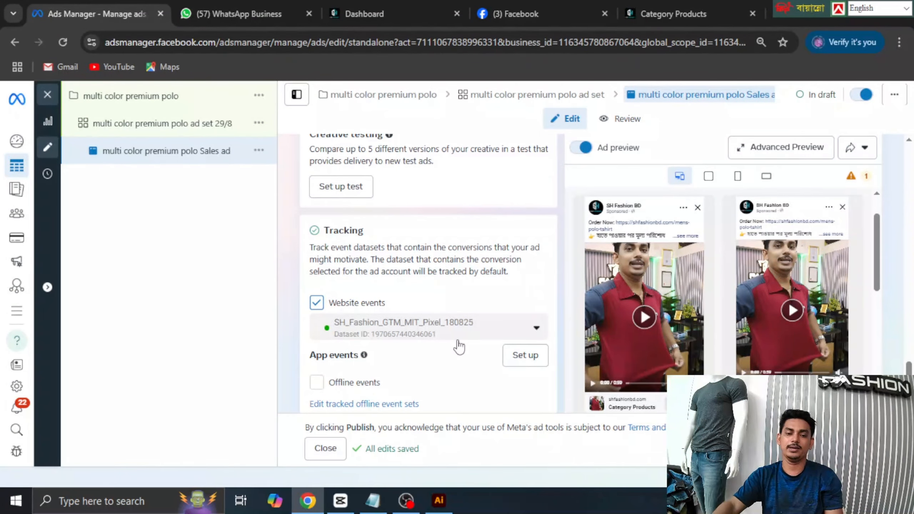
scroll(449, 344, down, 3)
scroll(426, 342, up, 3)
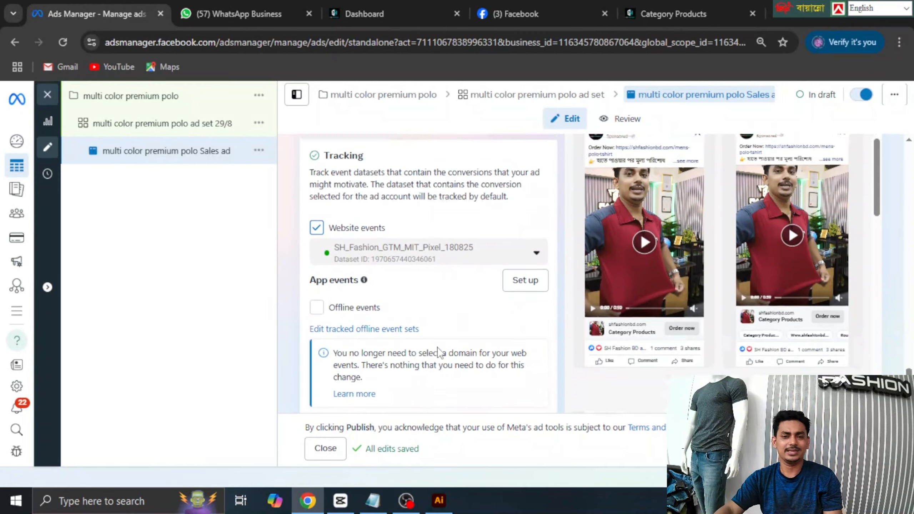
scroll(485, 355, down, 2)
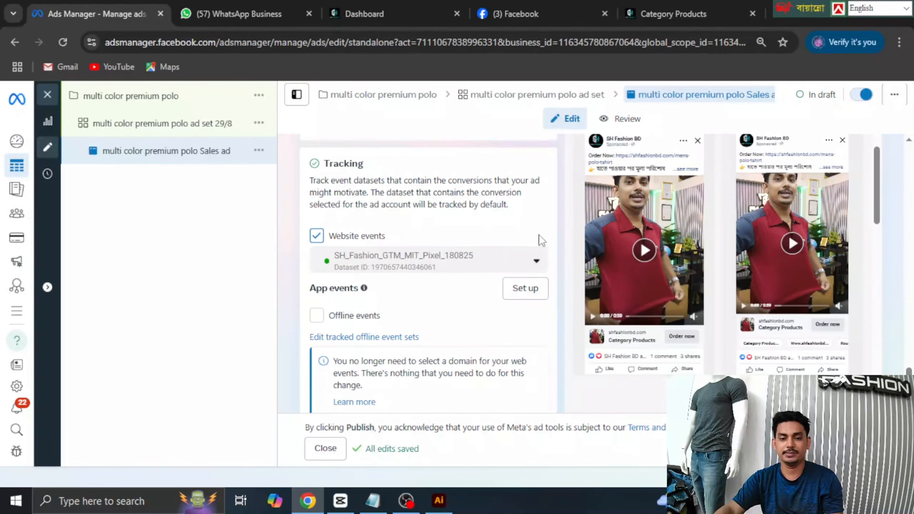
scroll(456, 324, down, 3)
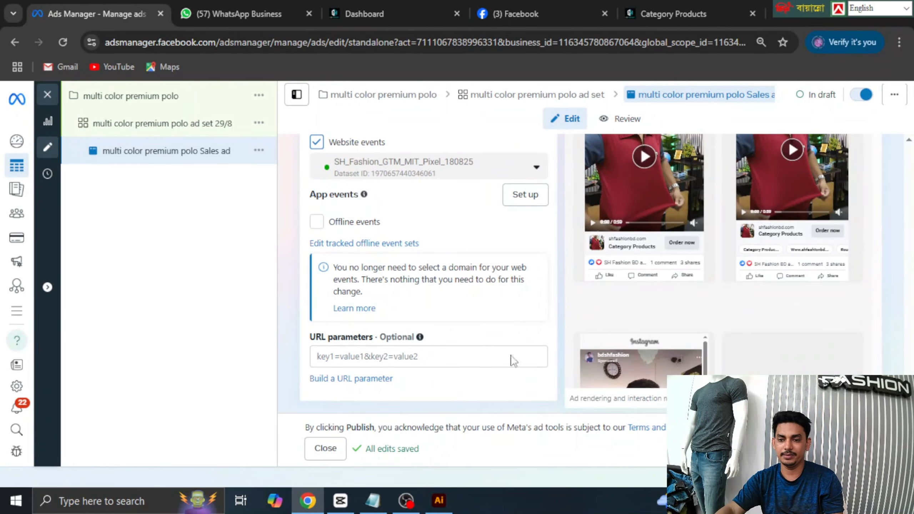
Open the delivery warning in the ad preview to read which placement is affected and why
scroll(865, 314, up, 3)
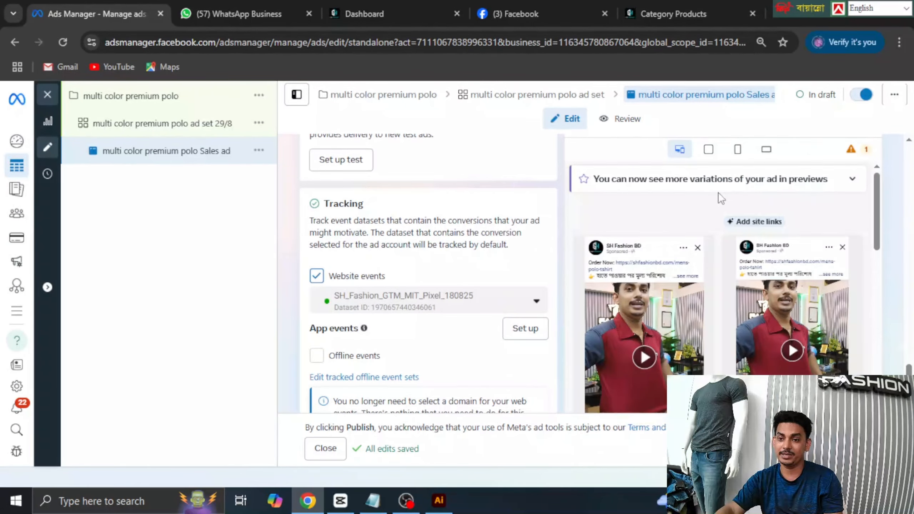
scroll(755, 221, down, 2)
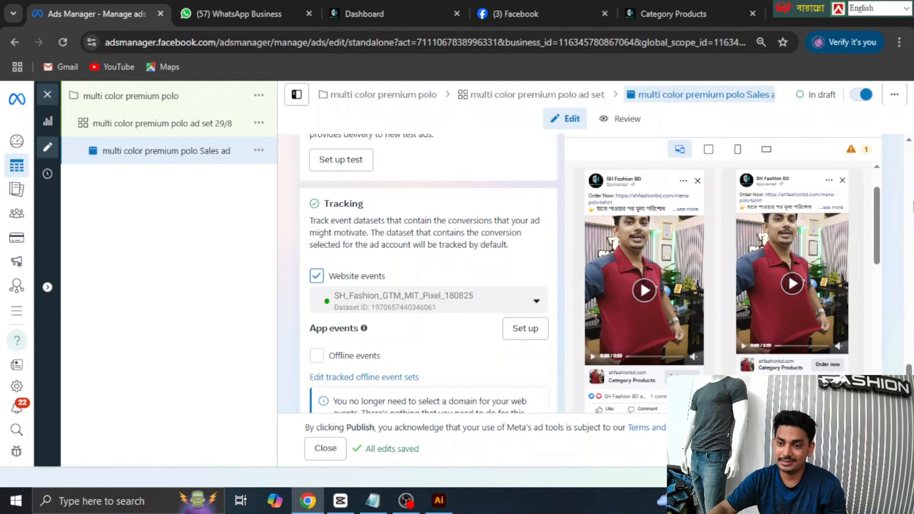
click(856, 149)
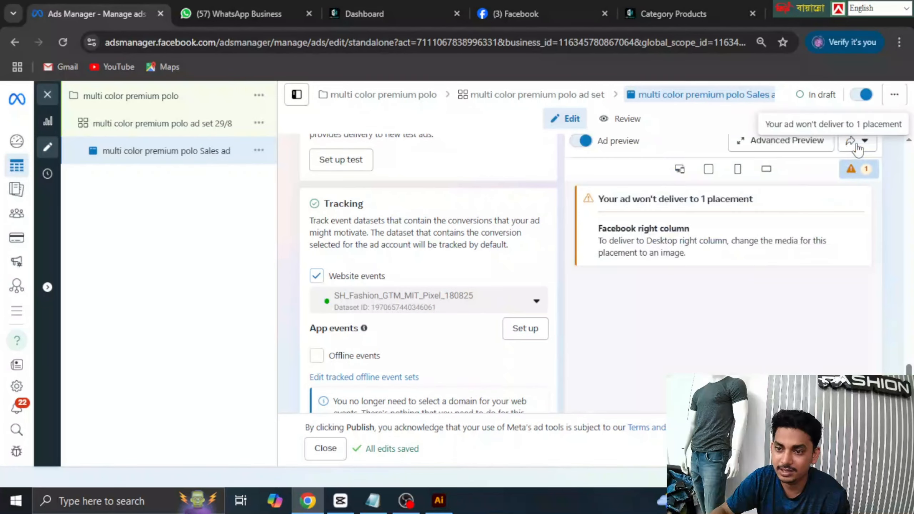
click(858, 148)
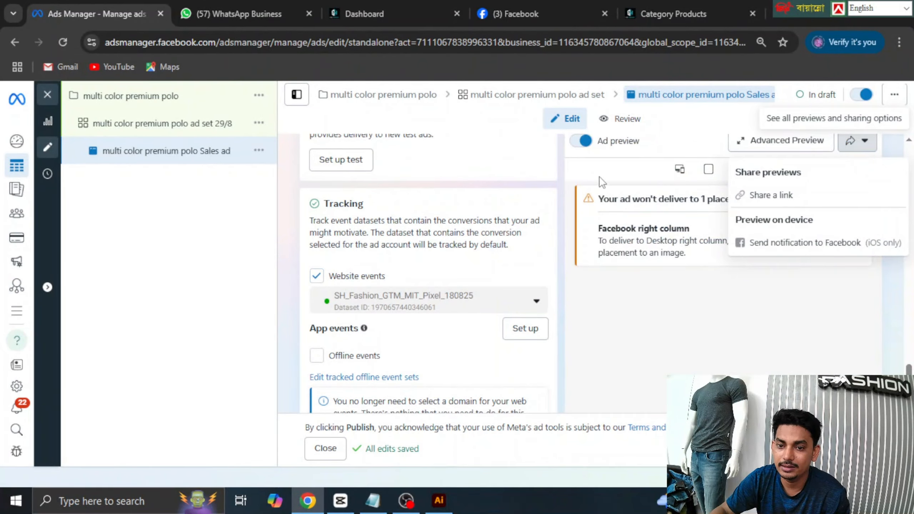
click(653, 160)
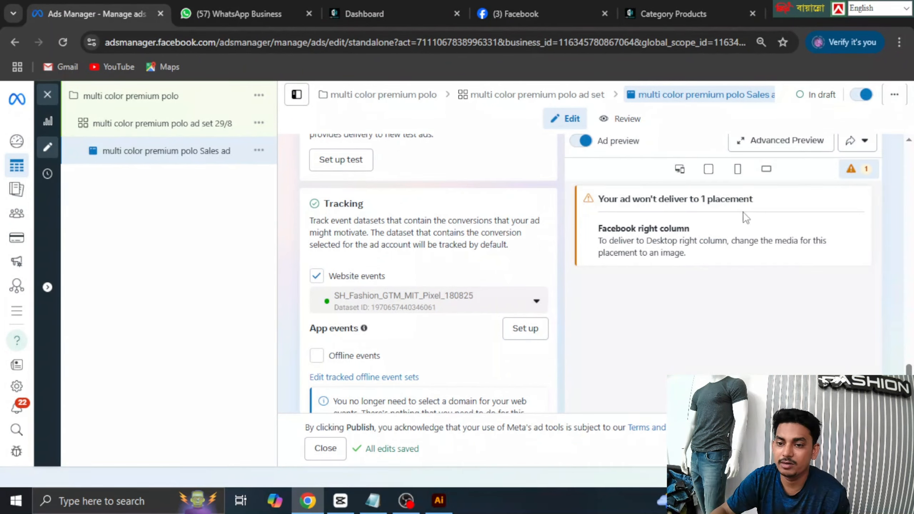
In the placement controls of the multi color premium polo ad set, exclude Facebook Marketplace from the feeds
click(147, 126)
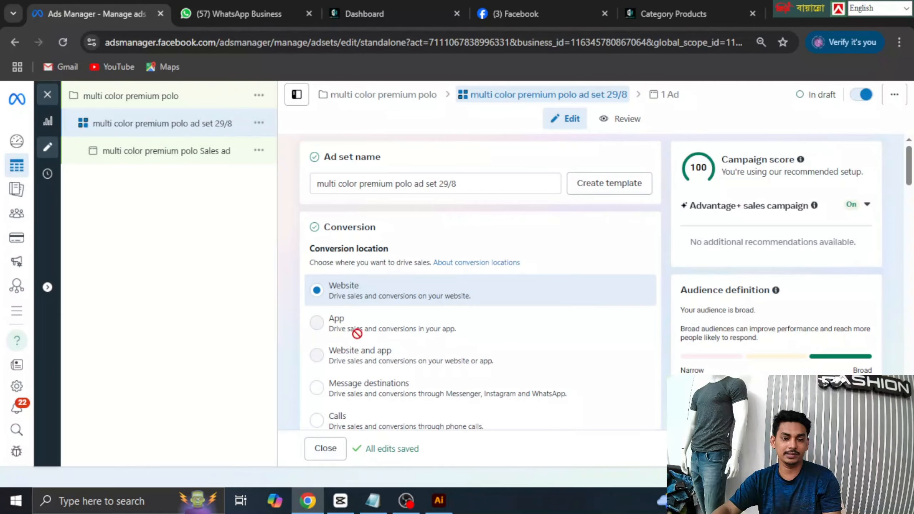
scroll(357, 332, down, 6)
scroll(534, 383, down, 15)
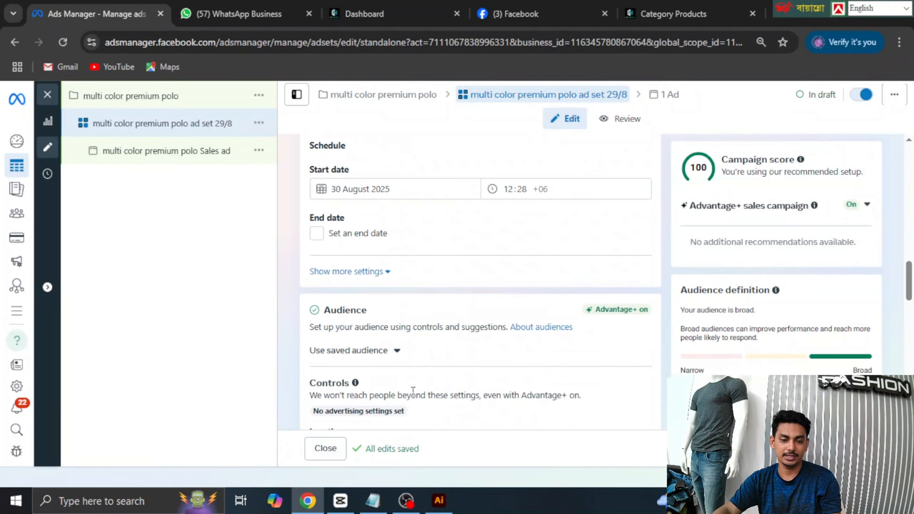
scroll(496, 372, down, 14)
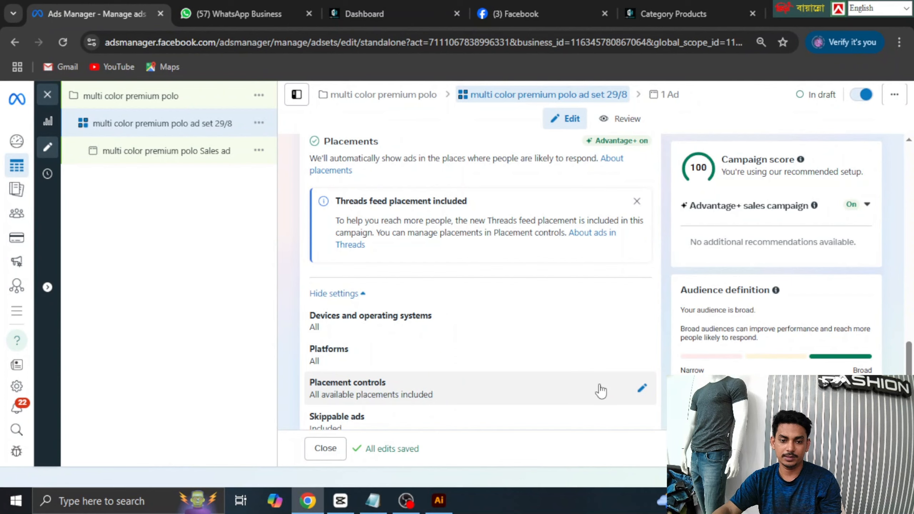
click(643, 392)
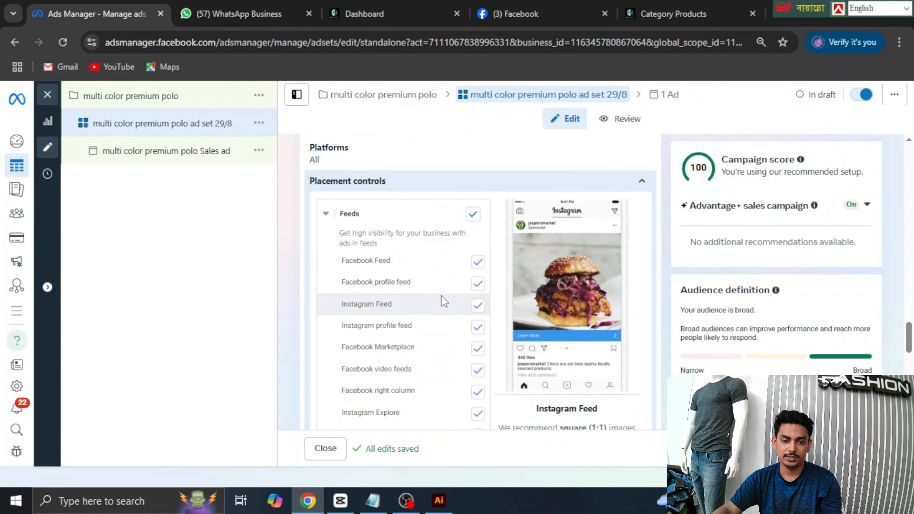
scroll(442, 295, down, 2)
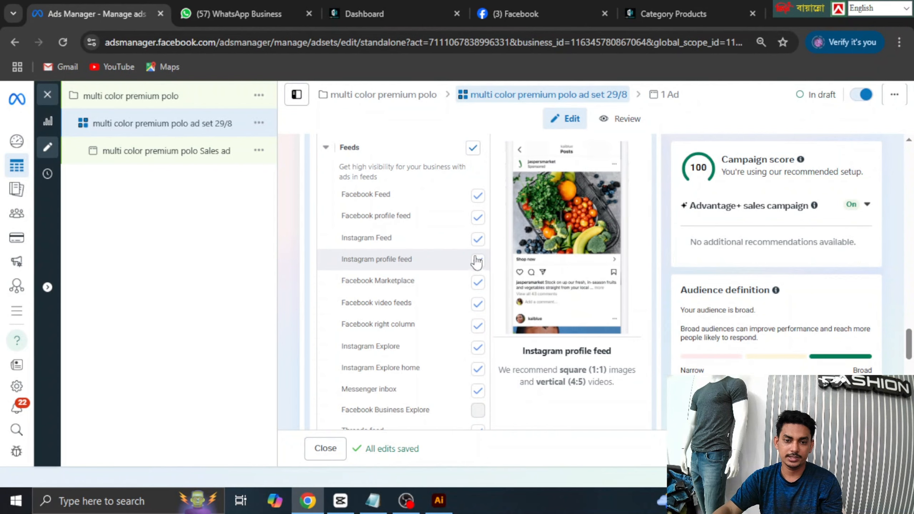
click(478, 288)
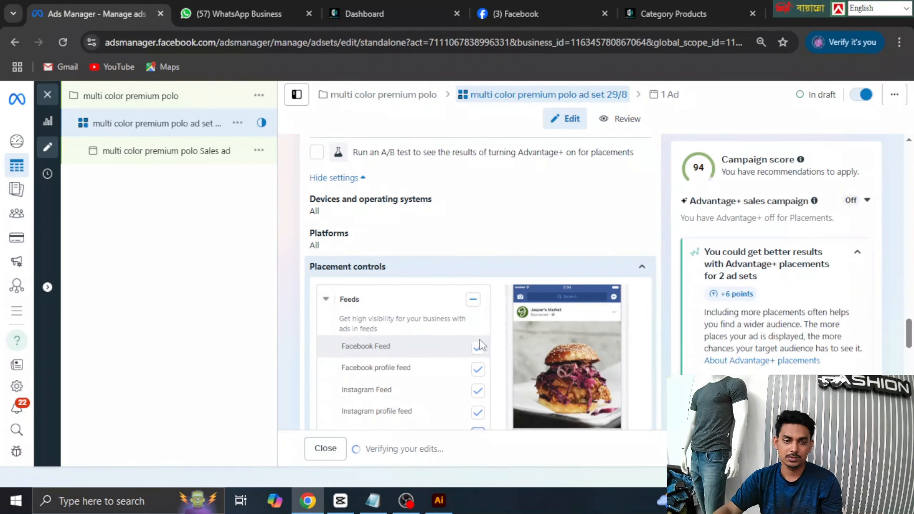
Exclude Facebook right column from the ad set's feed placements
scroll(425, 345, down, 1)
scroll(440, 284, down, 3)
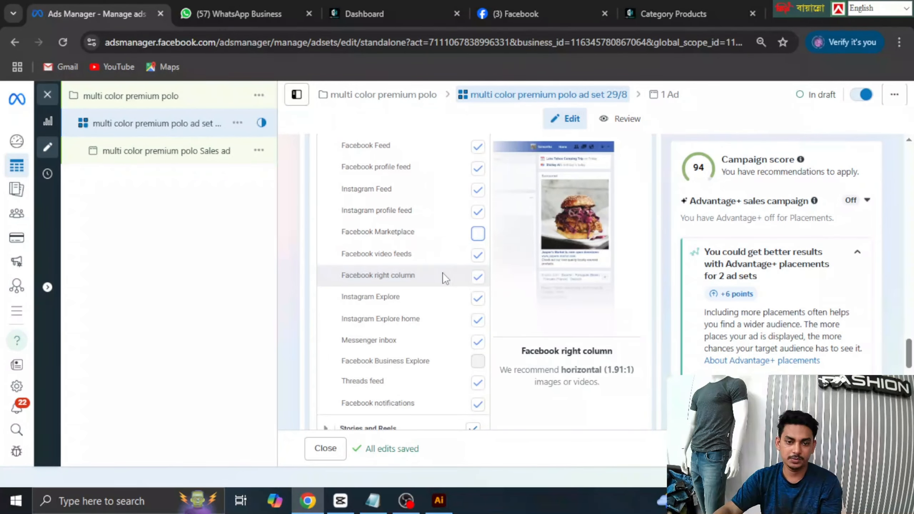
click(478, 277)
click(478, 277)
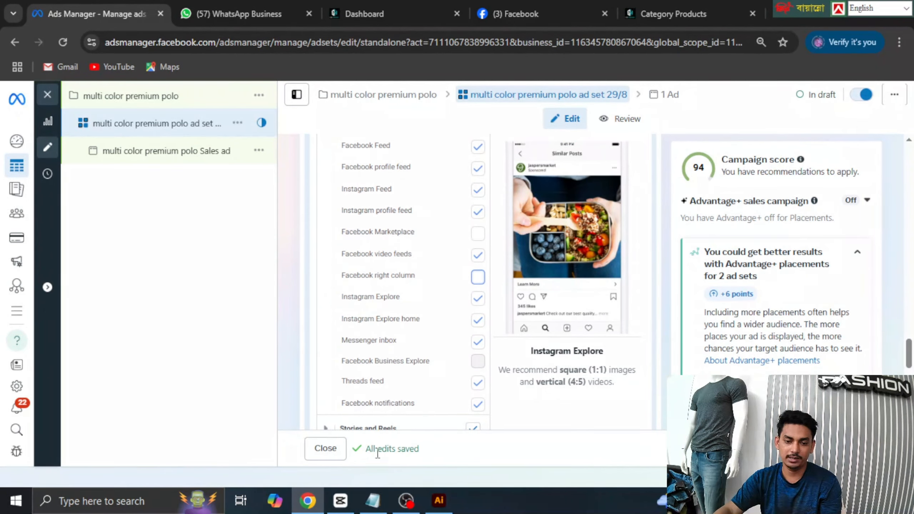
Reopen the sales ad, check its delivery warnings and examine the previews for all placements, including the Add site links variation
click(188, 164)
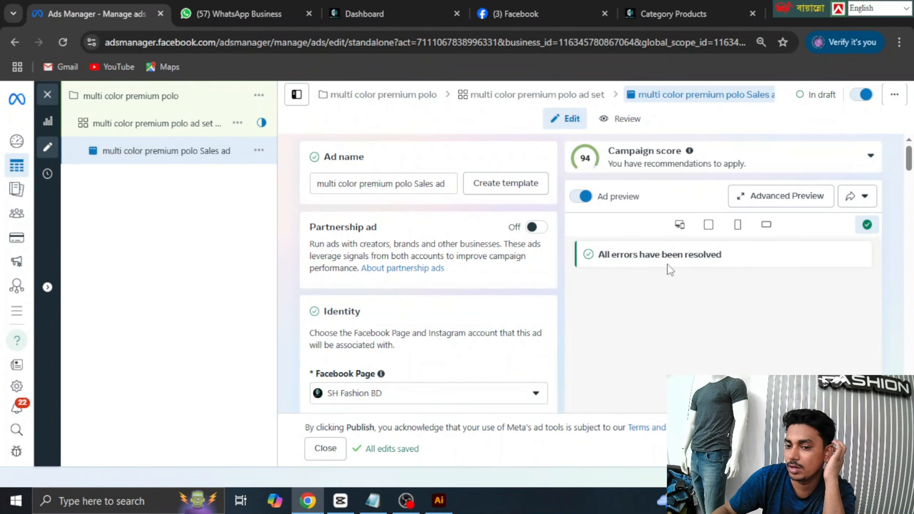
scroll(815, 271, down, 15)
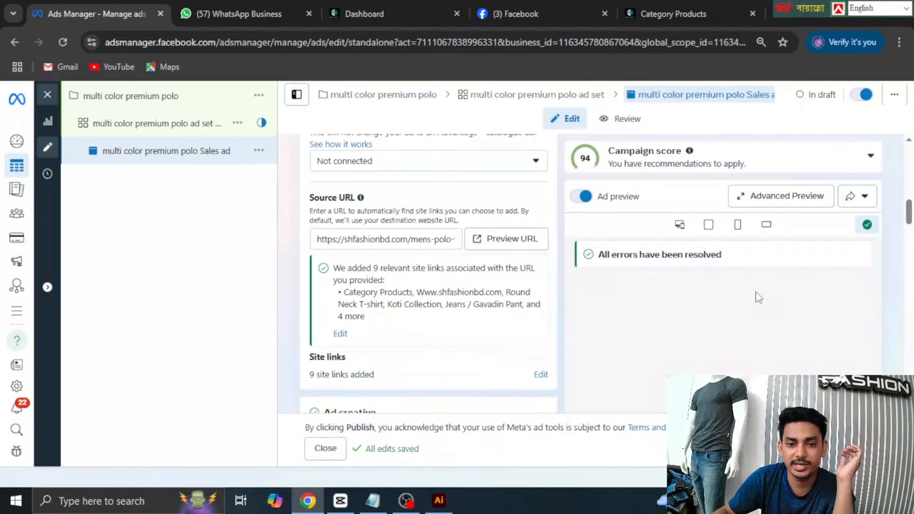
scroll(423, 247, down, 10)
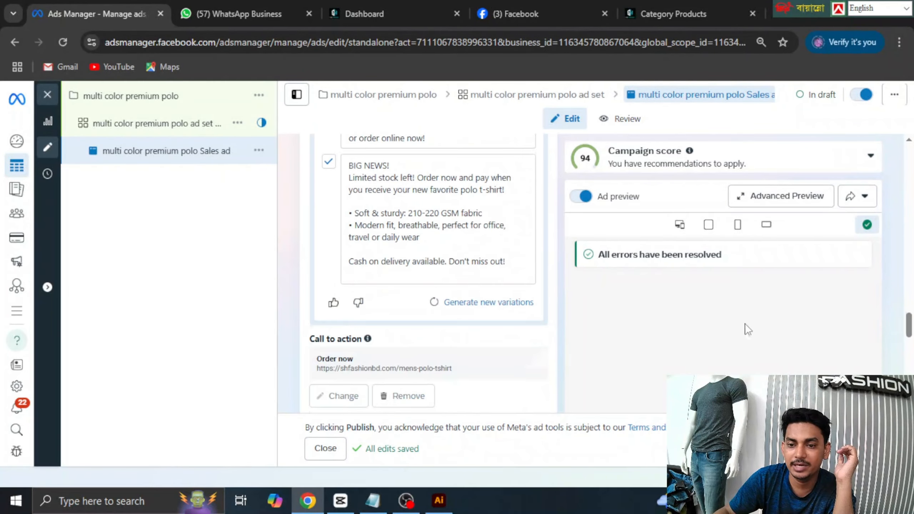
click(681, 226)
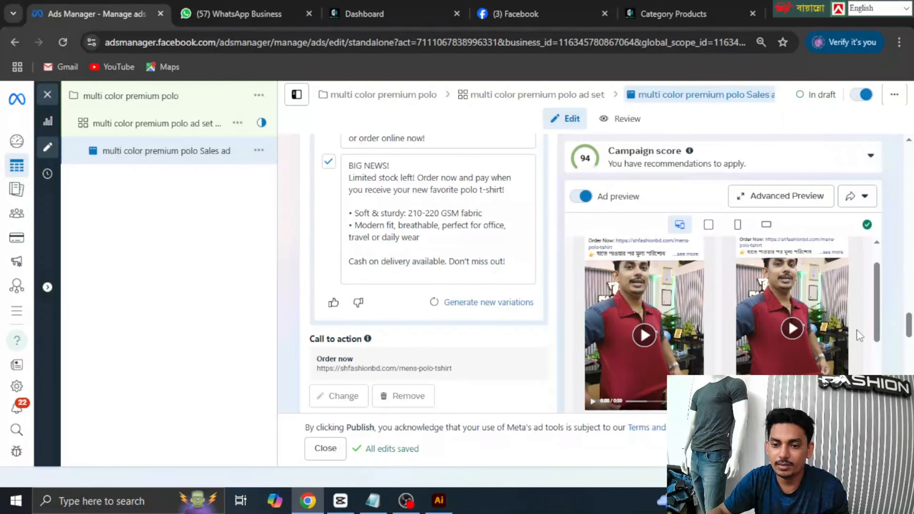
scroll(648, 293, down, 3)
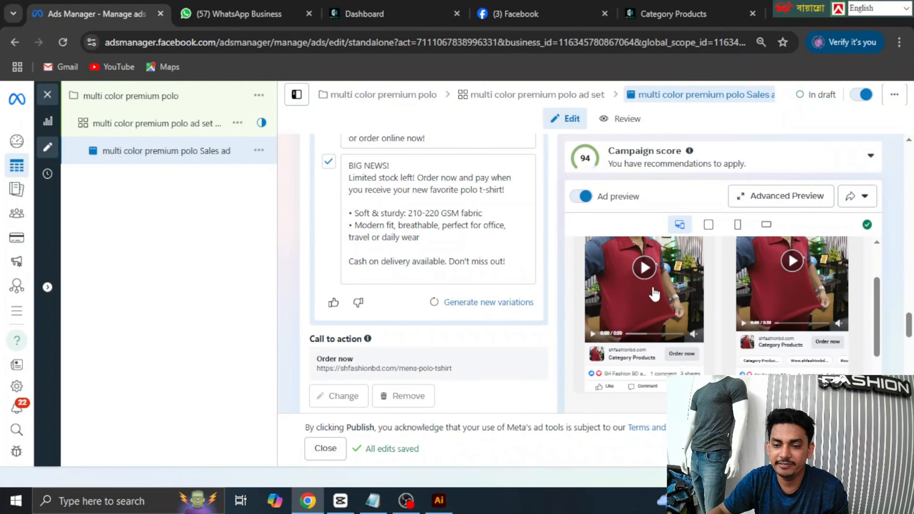
scroll(834, 339, up, 3)
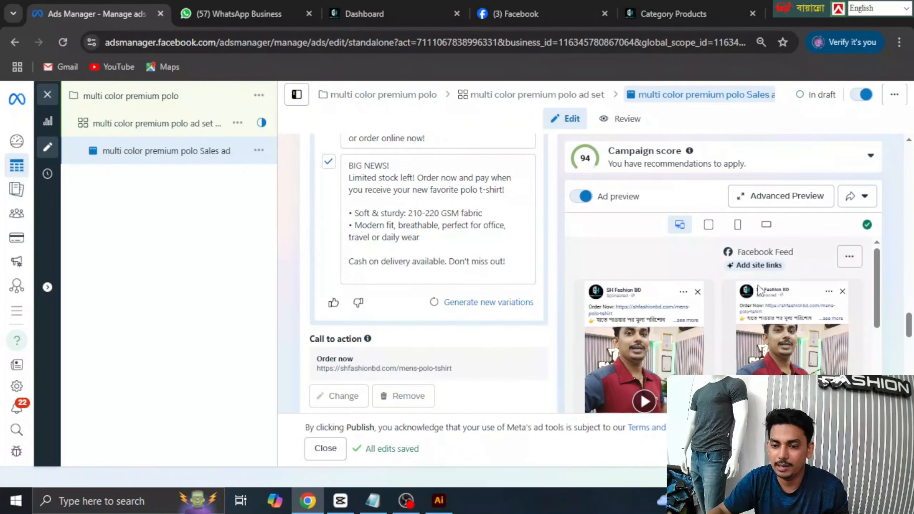
mouse_move(756, 267)
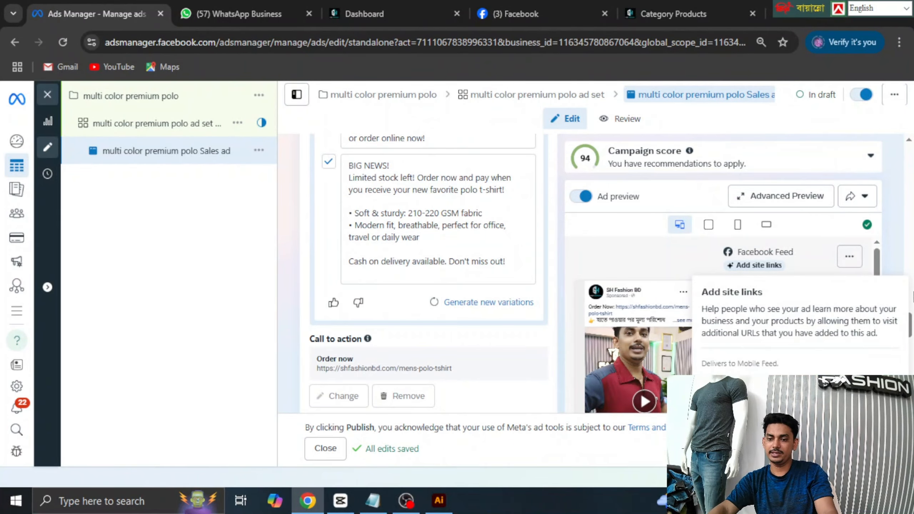
scroll(850, 302, down, 3)
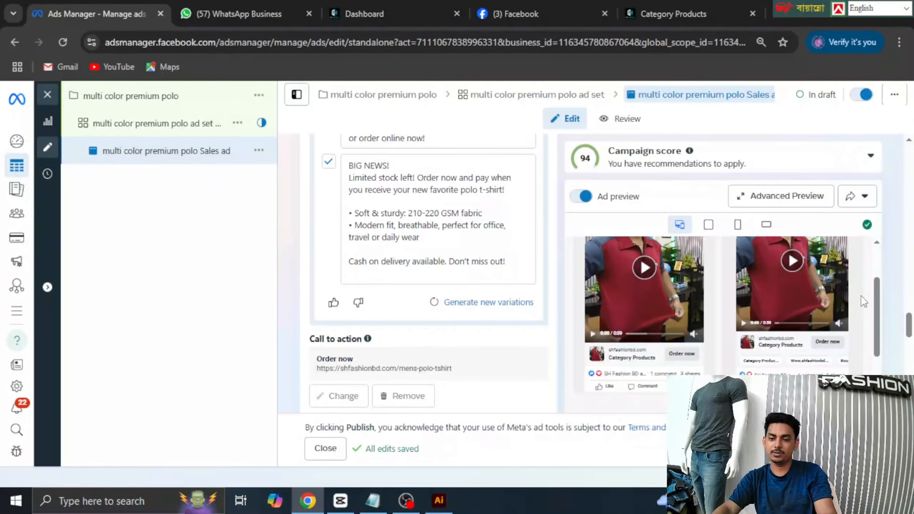
scroll(864, 302, down, 5)
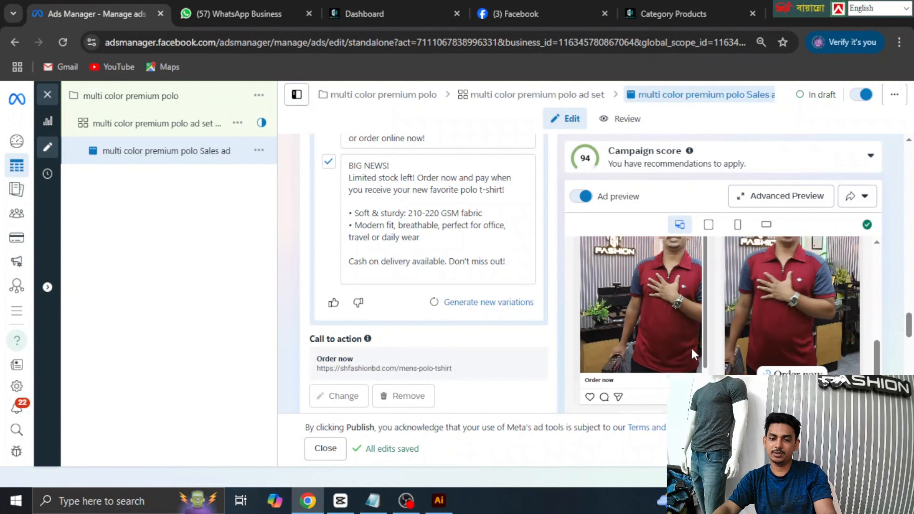
Examine the Instagram and Facebook placement previews, and review the sales ad's remaining settings down to creative testing and tracking
scroll(641, 324, up, 2)
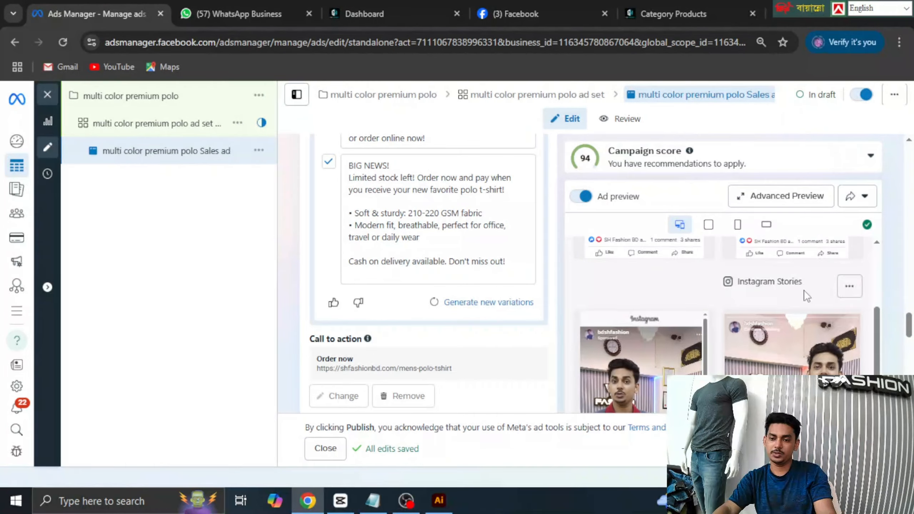
scroll(771, 312, down, 5)
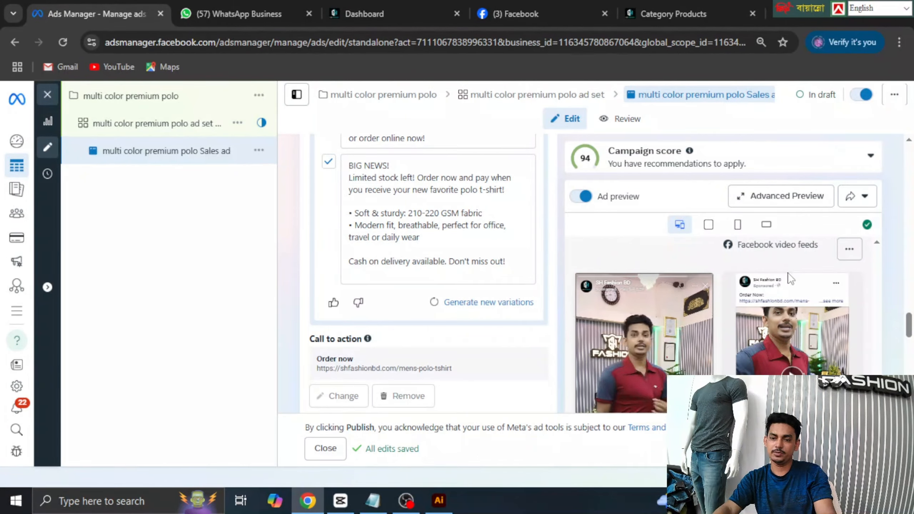
scroll(790, 306, down, 5)
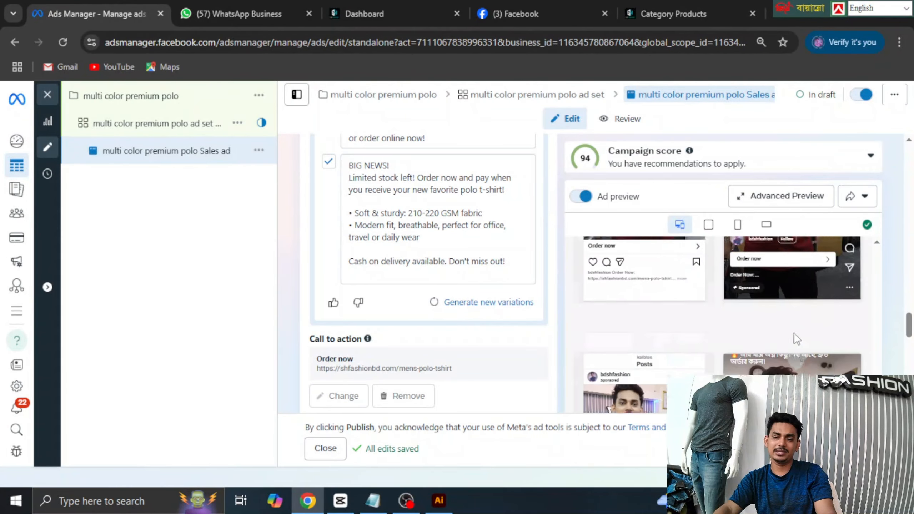
scroll(796, 339, down, 3)
scroll(500, 319, down, 10)
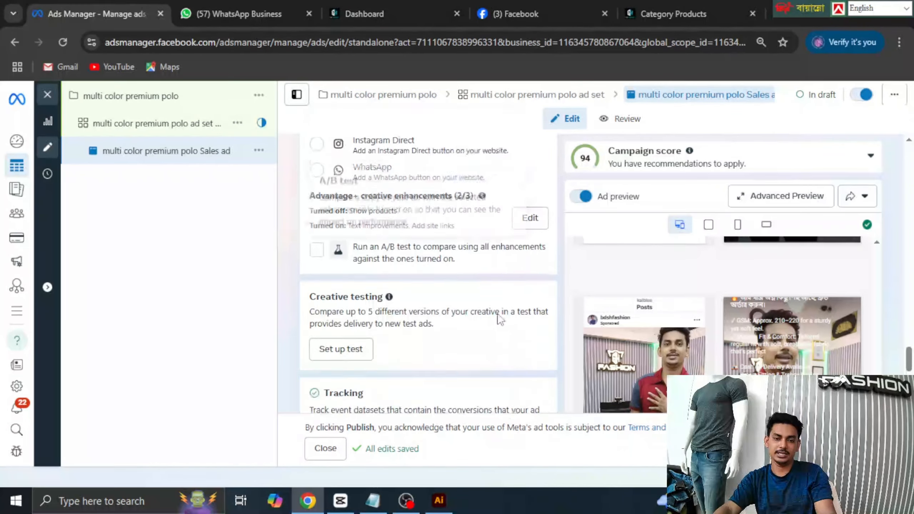
scroll(501, 318, down, 8)
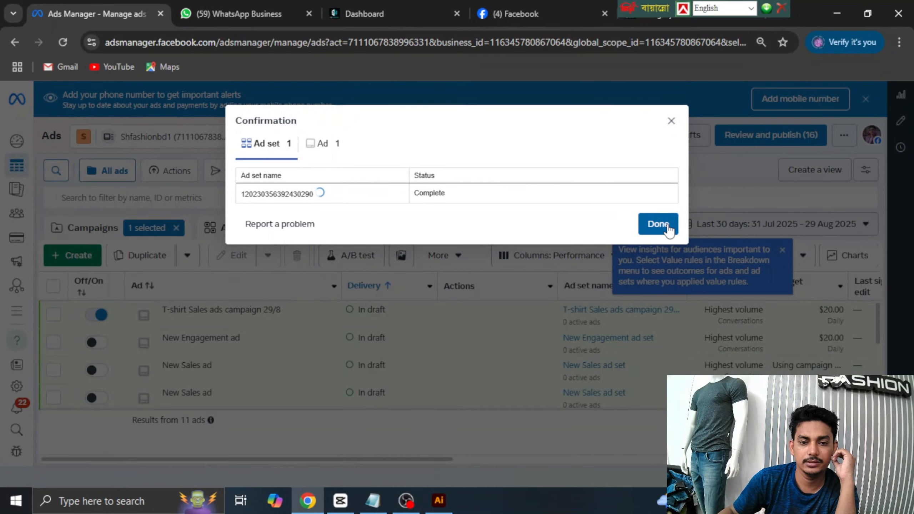
Dismiss the publishing confirmation and close the Facebook and Ads Manager browser tabs
click(658, 224)
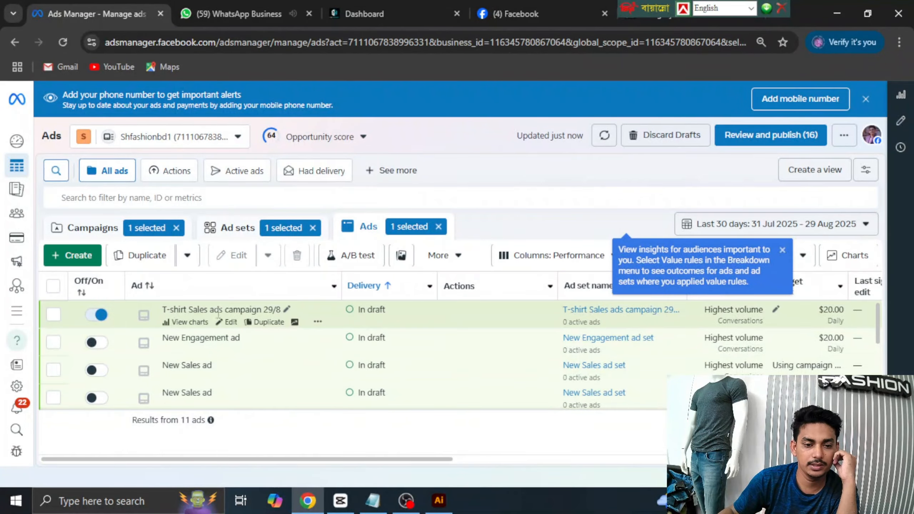
click(594, 13)
click(118, 3)
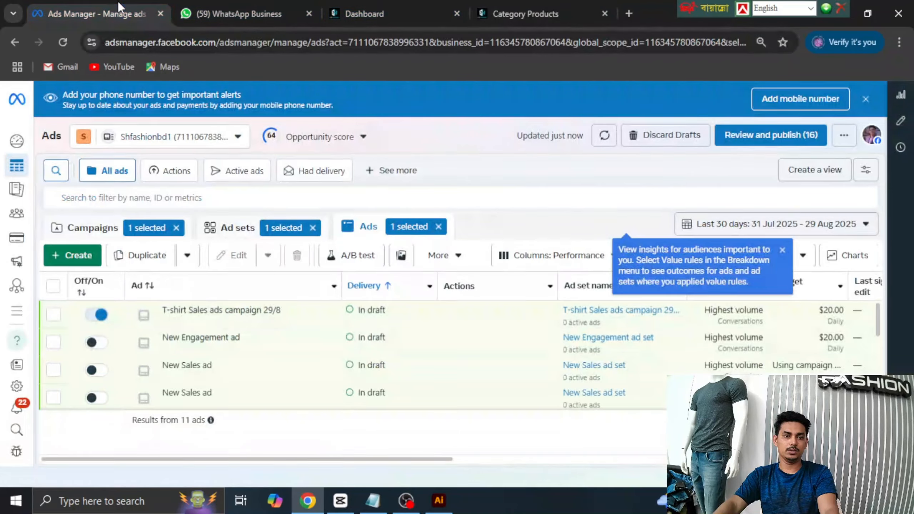
click(162, 12)
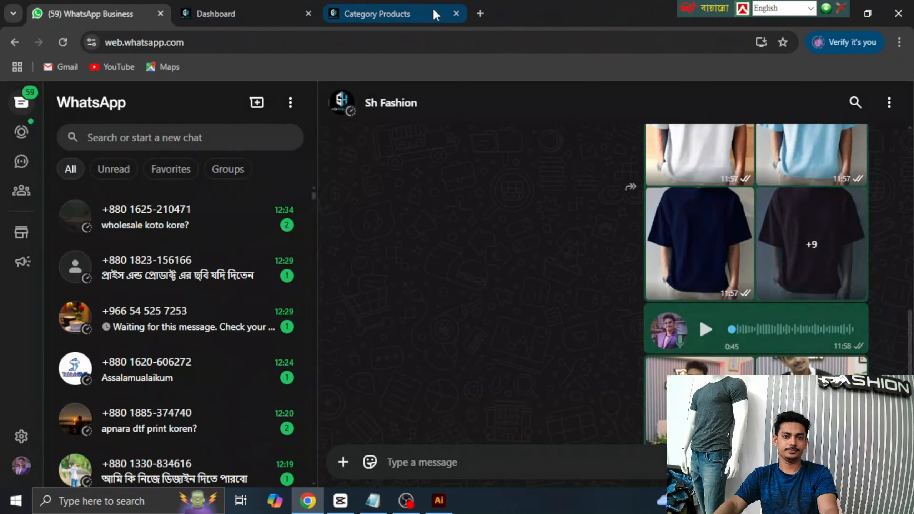
Open Facebook in a new browser tab
click(477, 14)
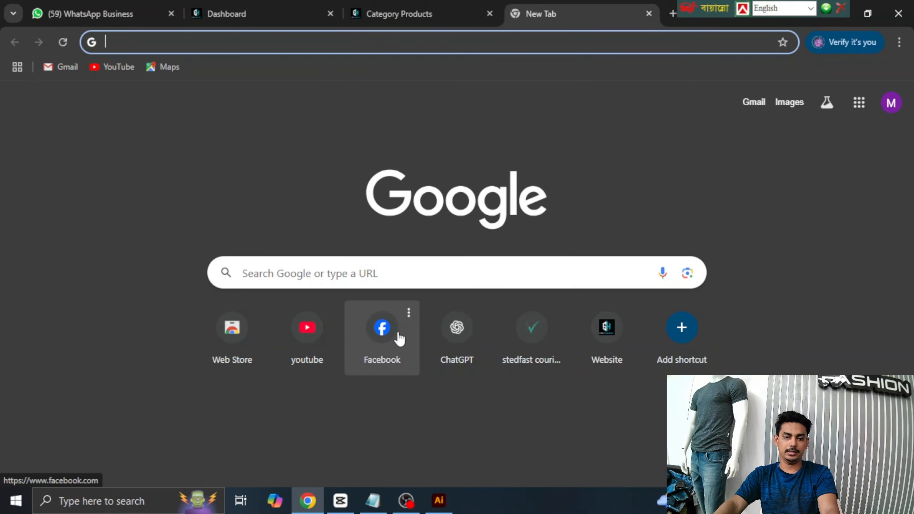
click(398, 338)
click(468, 14)
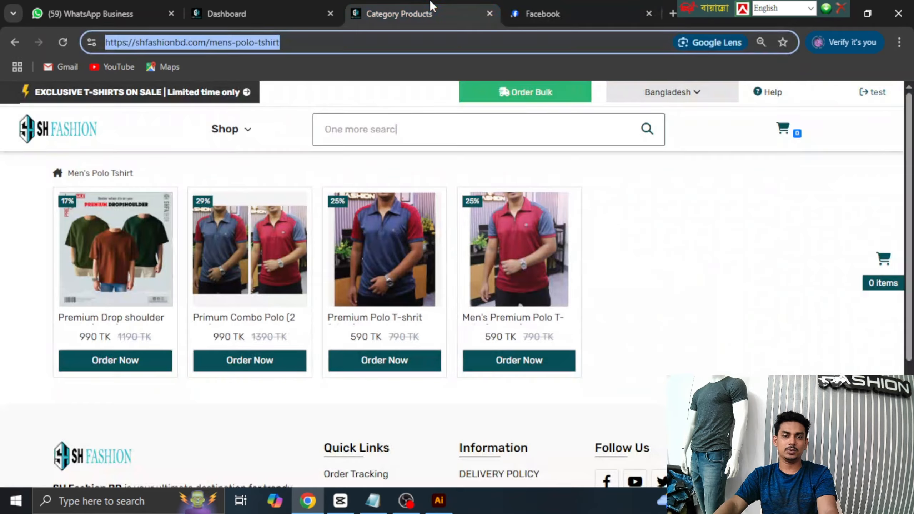
Close the Category Products and Dashboard tabs, and reopen the shop website's admin dashboard in a new tab
click(490, 14)
click(326, 16)
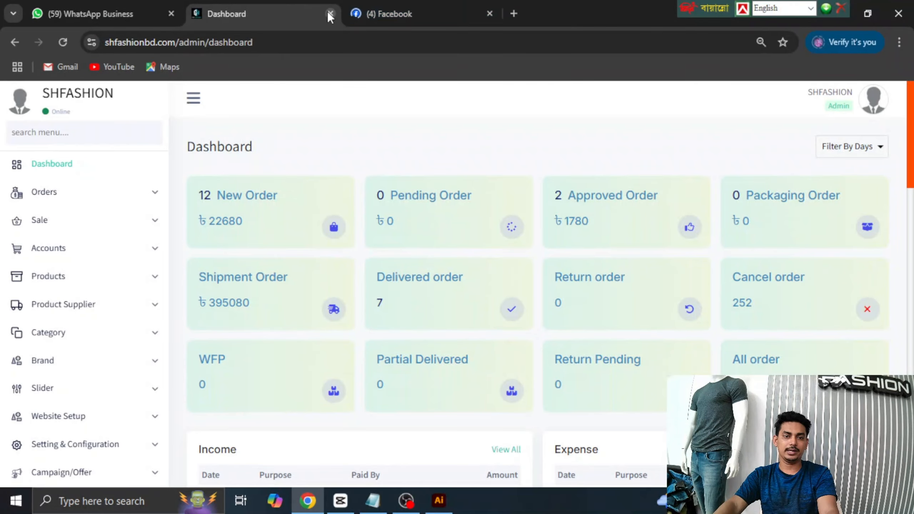
click(329, 15)
click(350, 14)
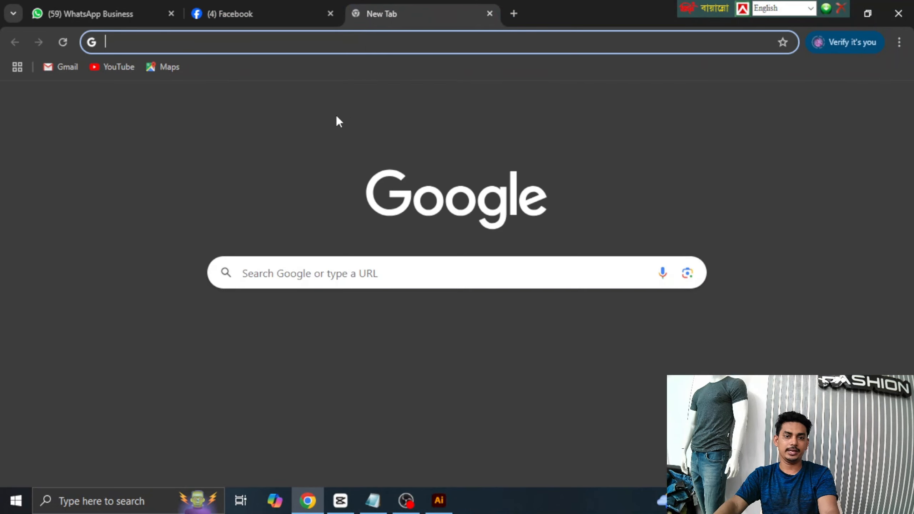
click(616, 355)
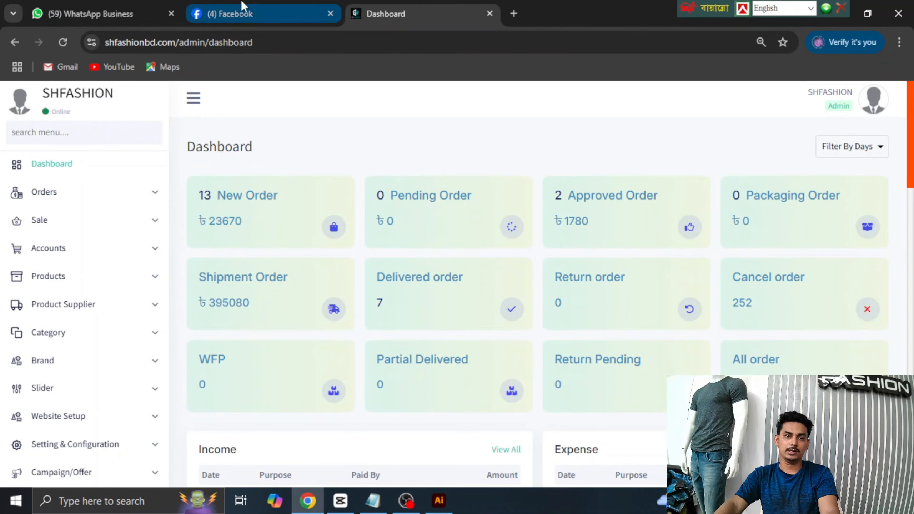
click(241, 11)
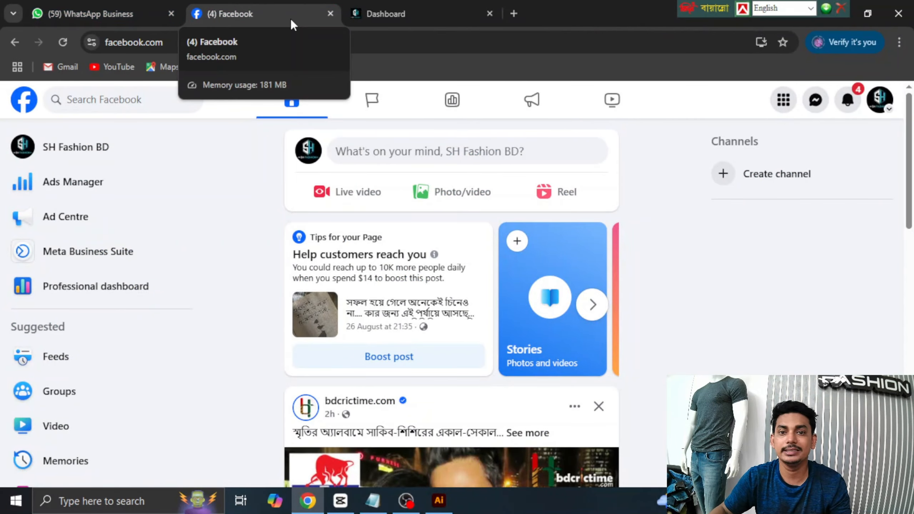
Switch to WhatsApp Business and look through the recent customer chats
click(103, 7)
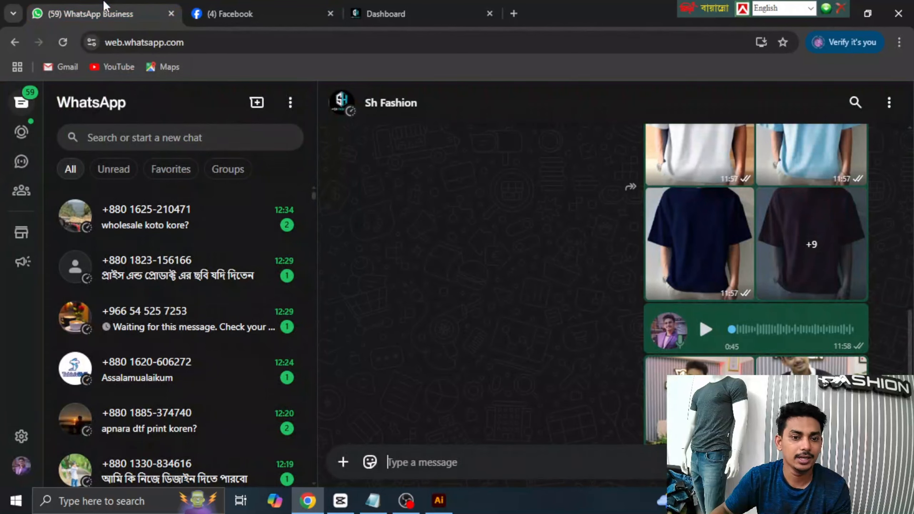
scroll(241, 265, up, 3)
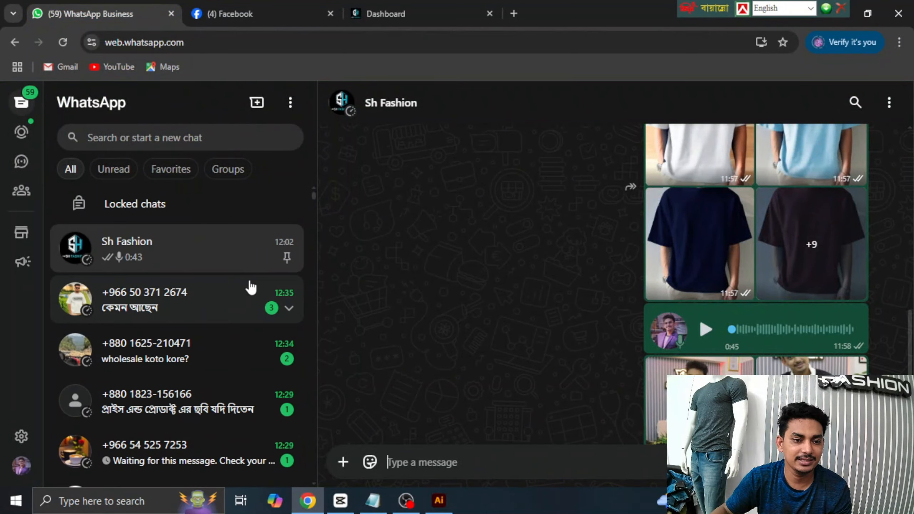
scroll(219, 276, down, 5)
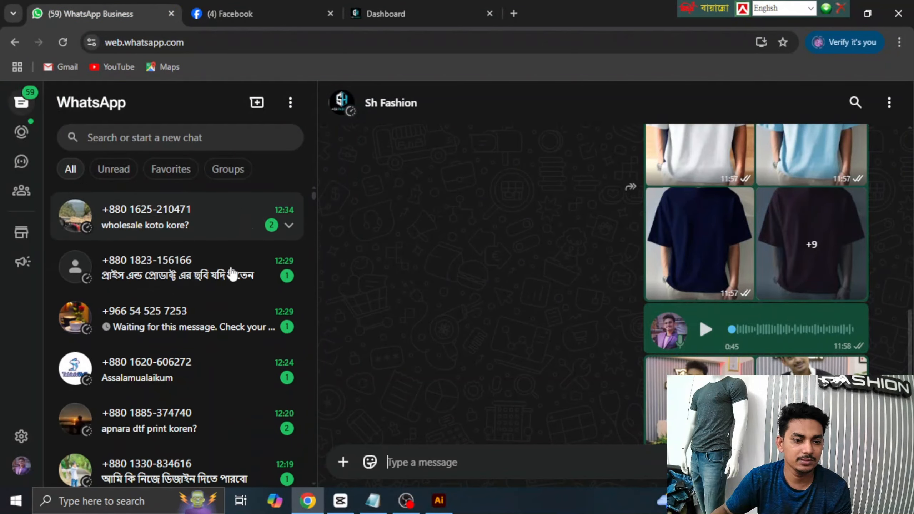
scroll(260, 367, down, 2)
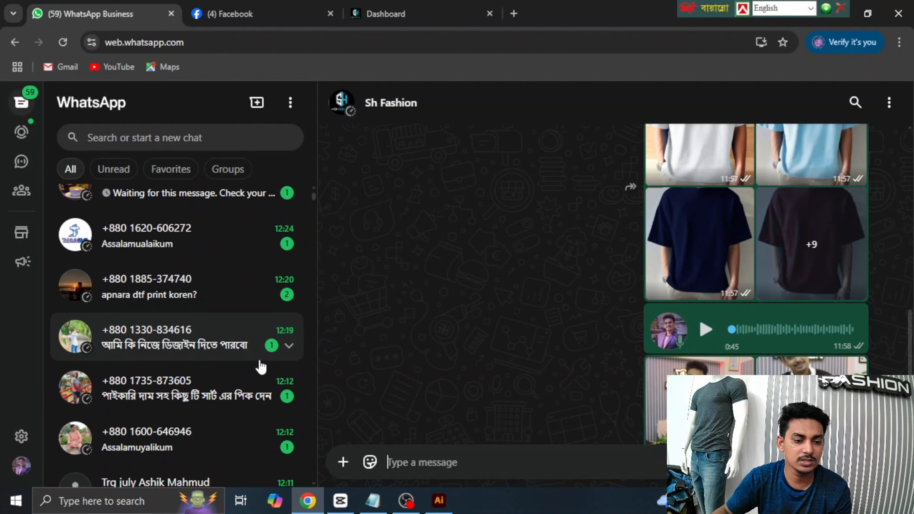
scroll(234, 338, down, 5)
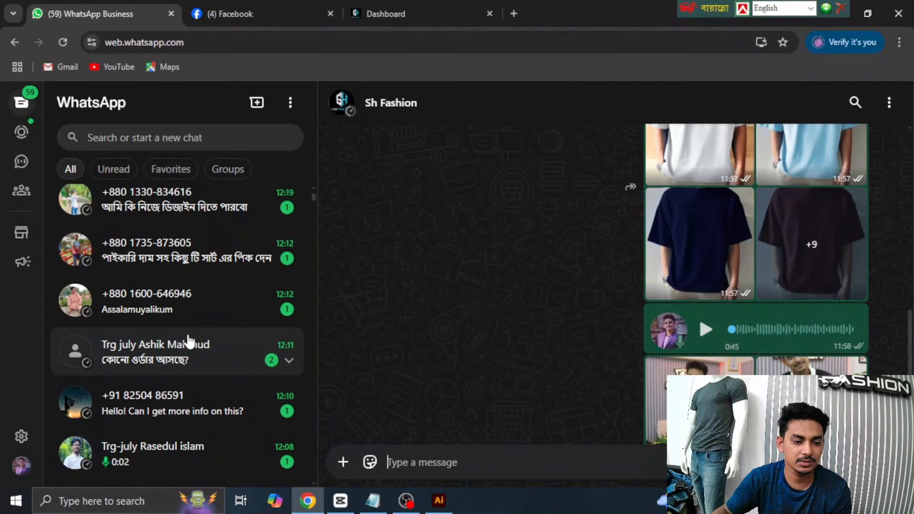
scroll(190, 340, down, 2)
scroll(189, 341, down, 2)
scroll(190, 340, down, 2)
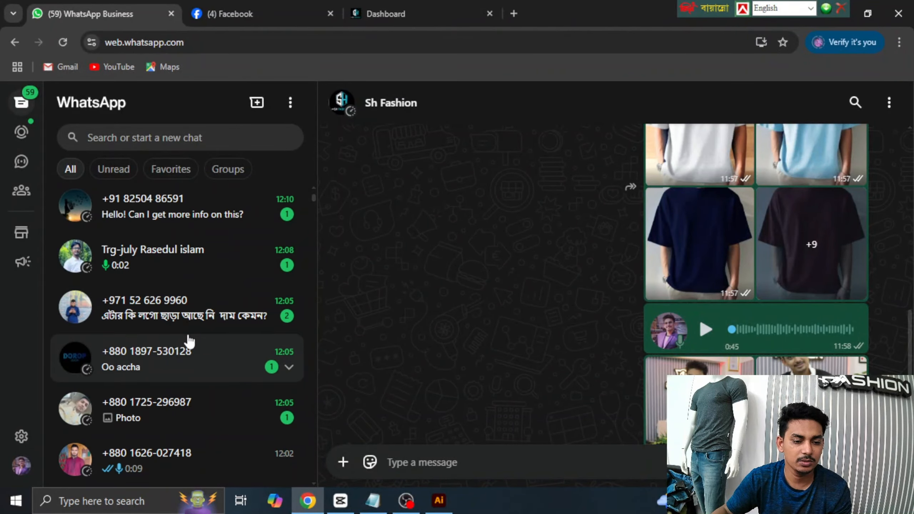
Switch back to Facebook, open Ads Manager and select the Shfashionbd1 ad account of the S&H Fashion portfolio
click(385, 14)
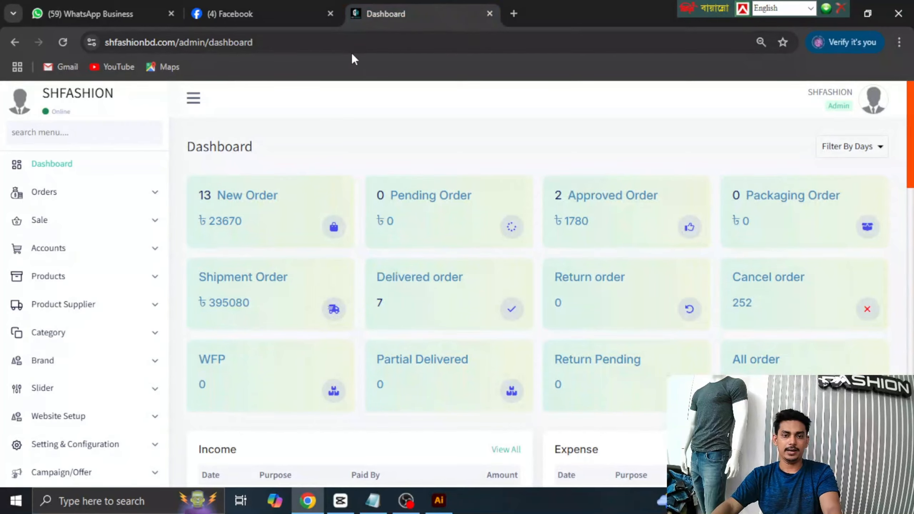
click(278, 7)
click(376, 5)
click(258, 7)
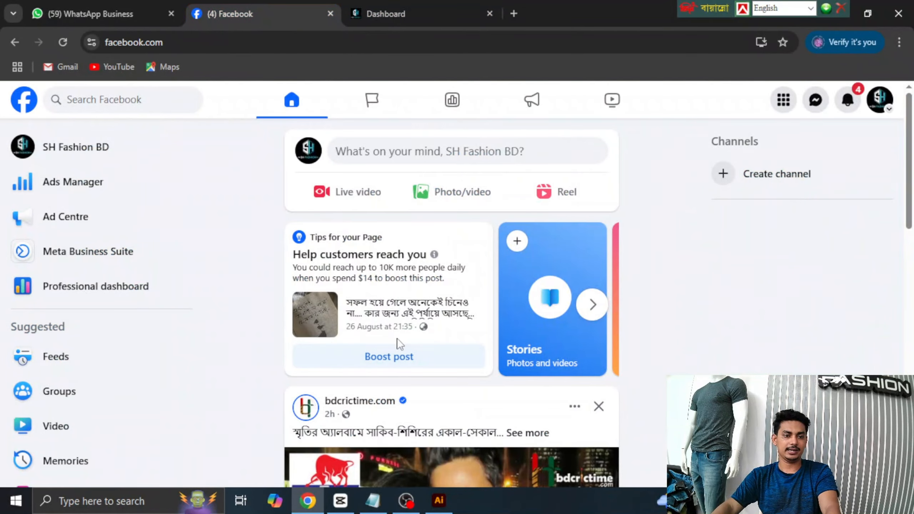
click(97, 190)
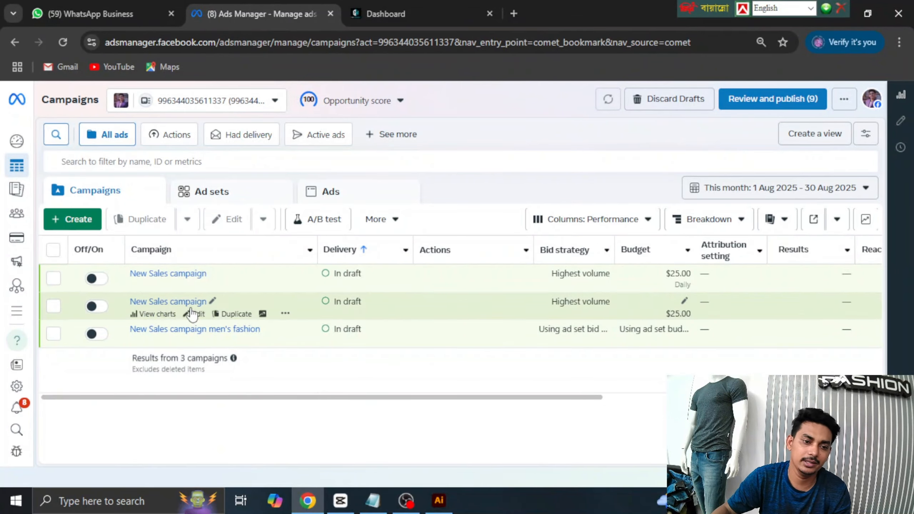
click(273, 103)
click(185, 214)
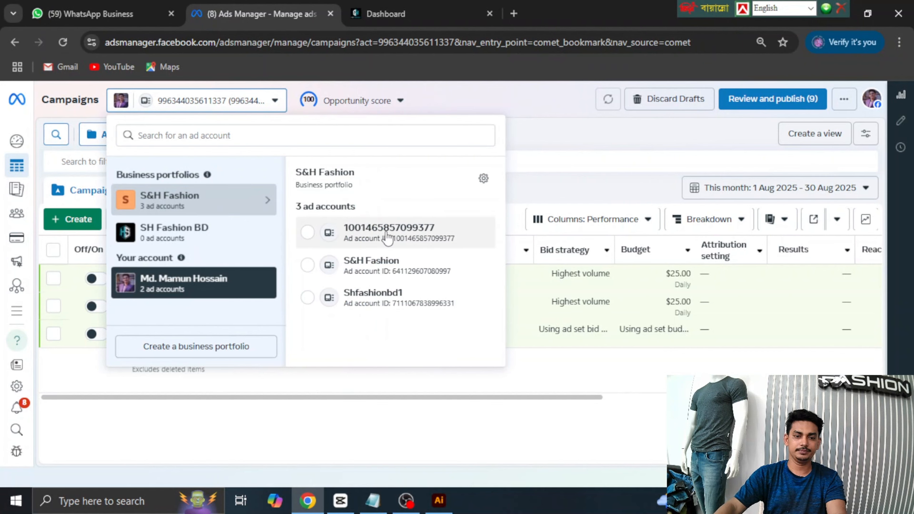
click(441, 305)
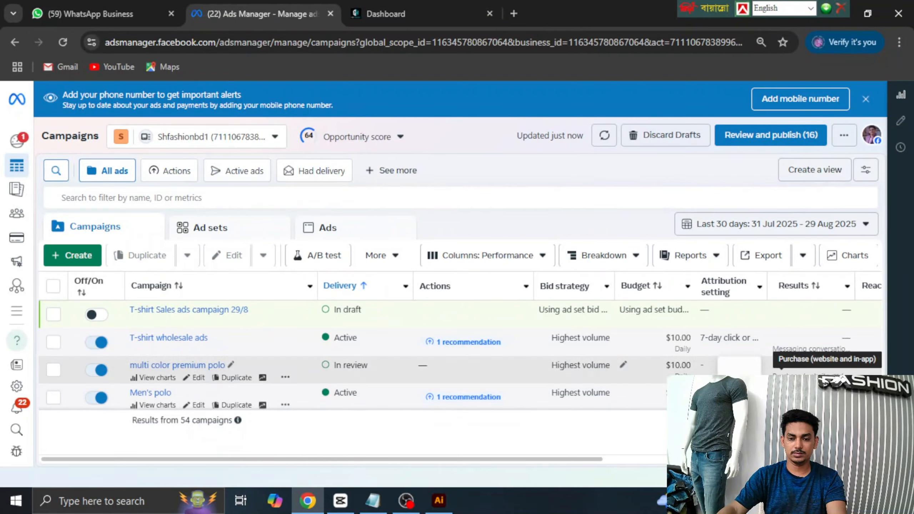
scroll(802, 354, down, 5)
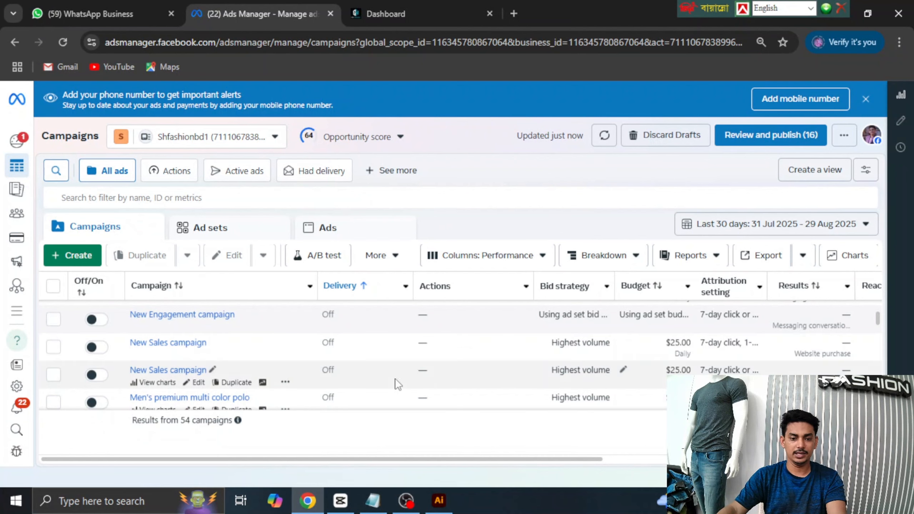
scroll(633, 460, up, 2)
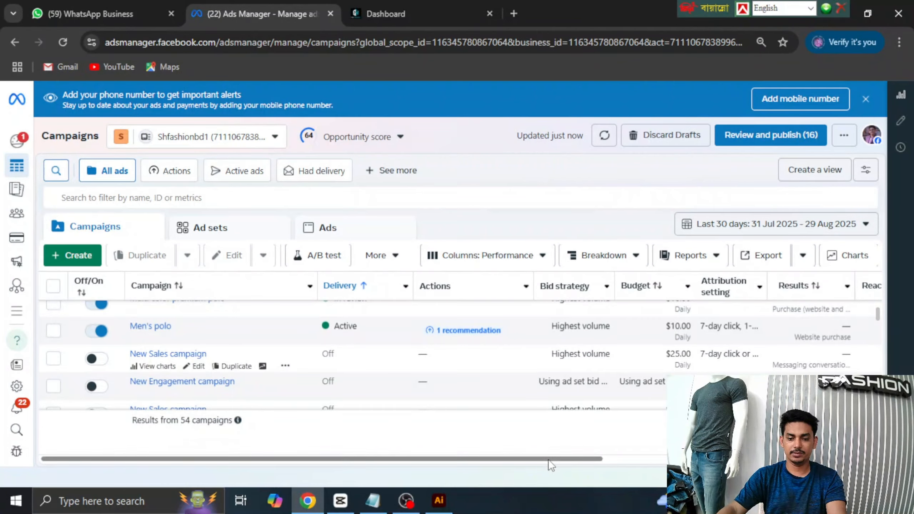
drag(549, 460, 713, 458)
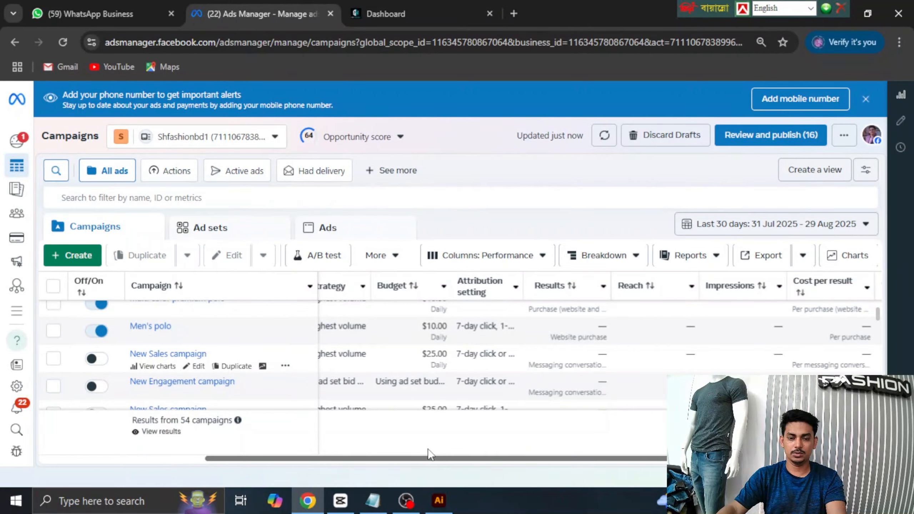
drag(443, 459, 309, 458)
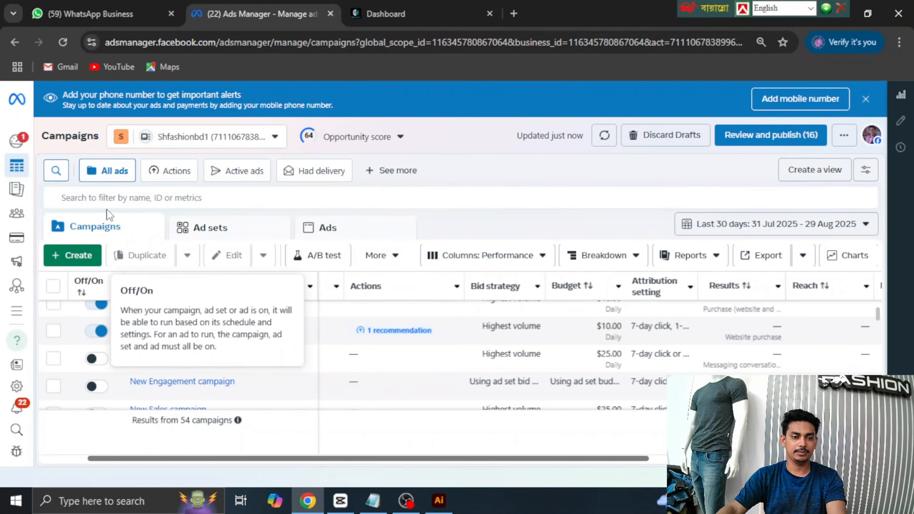
Create a new auction campaign with the Engagement objective and the Manual engagement campaign setup
mouse_move(94, 264)
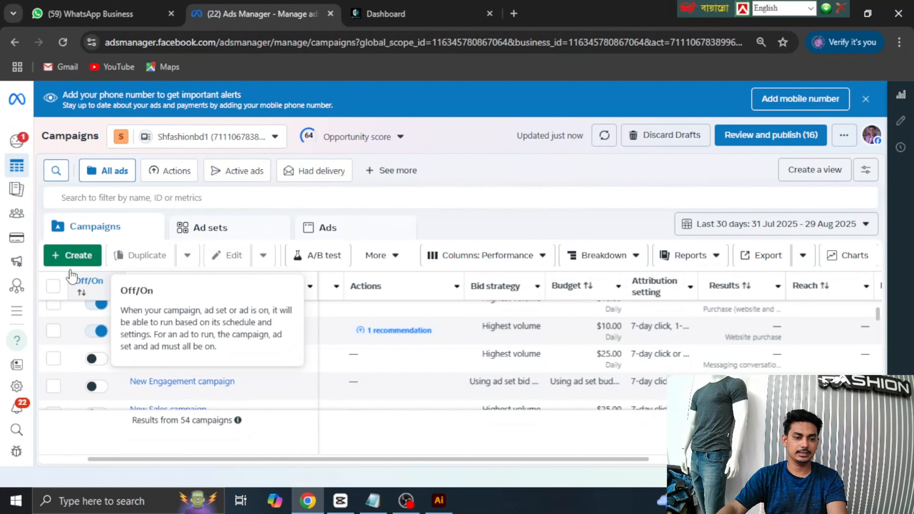
click(74, 255)
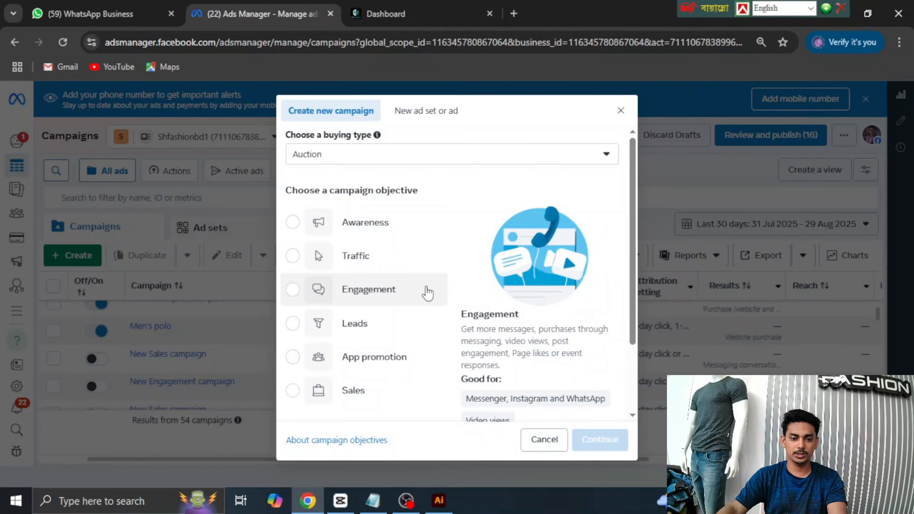
scroll(360, 299, down, 3)
scroll(354, 284, up, 2)
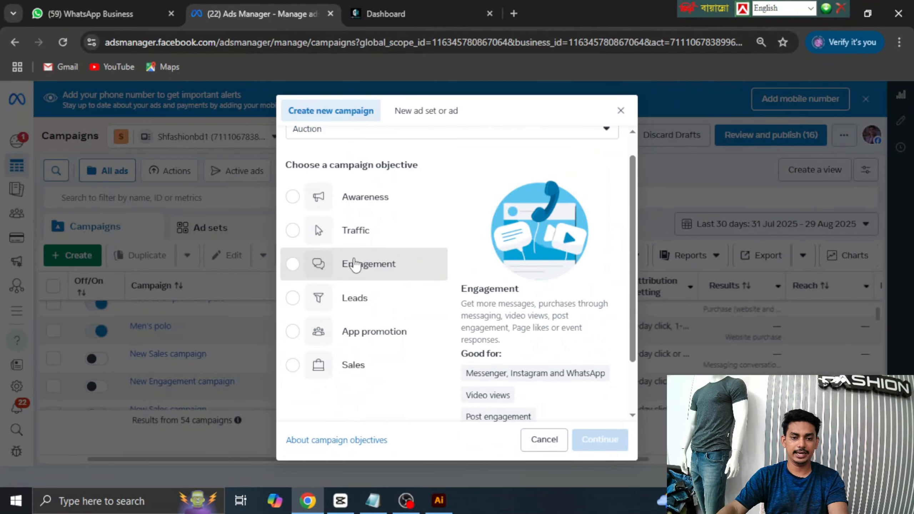
click(360, 266)
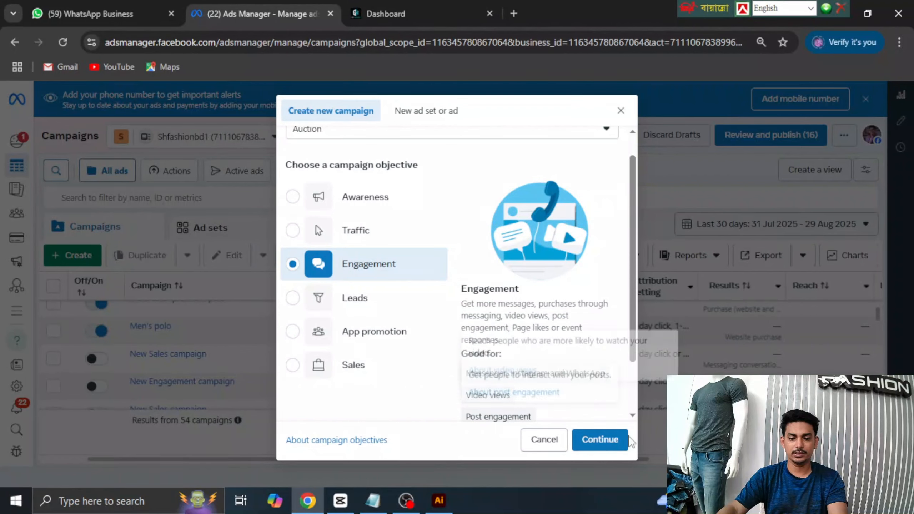
click(607, 440)
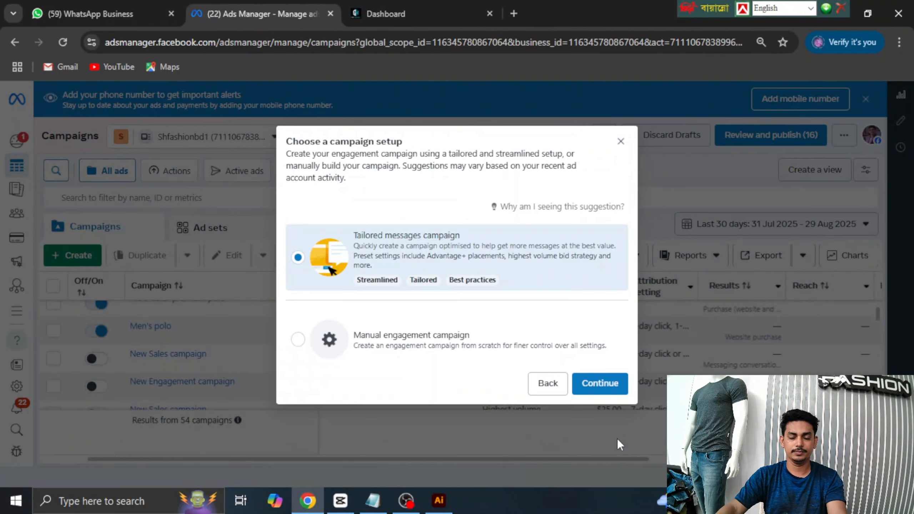
click(430, 354)
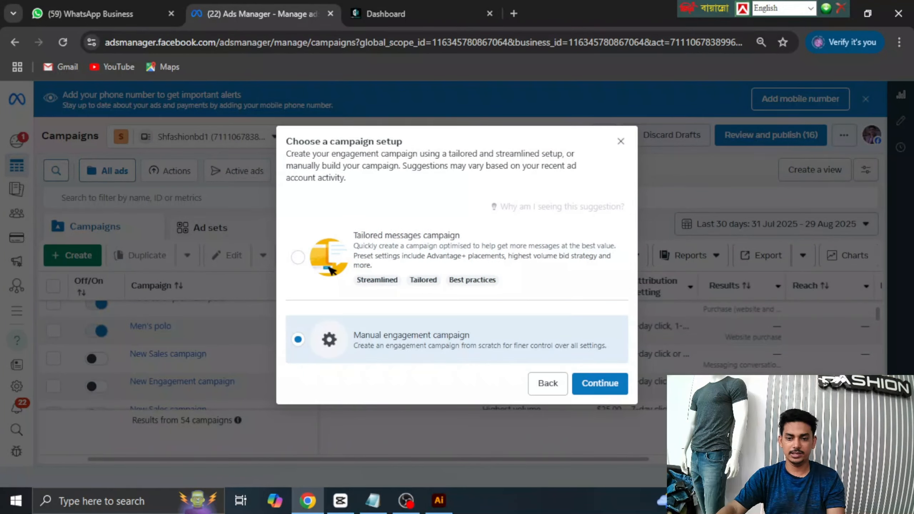
click(595, 385)
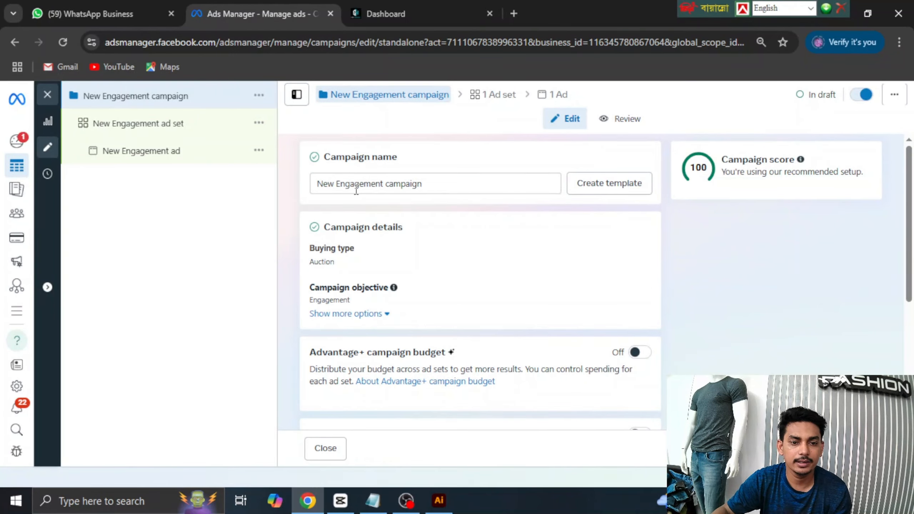
Name the new campaign "solid t-shirt wholesale ads"
drag(431, 184, 112, 201)
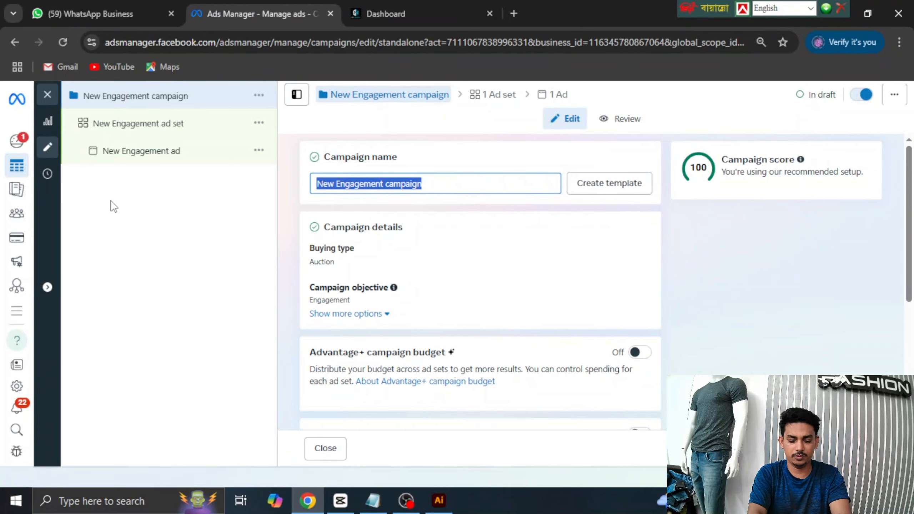
text(formal)
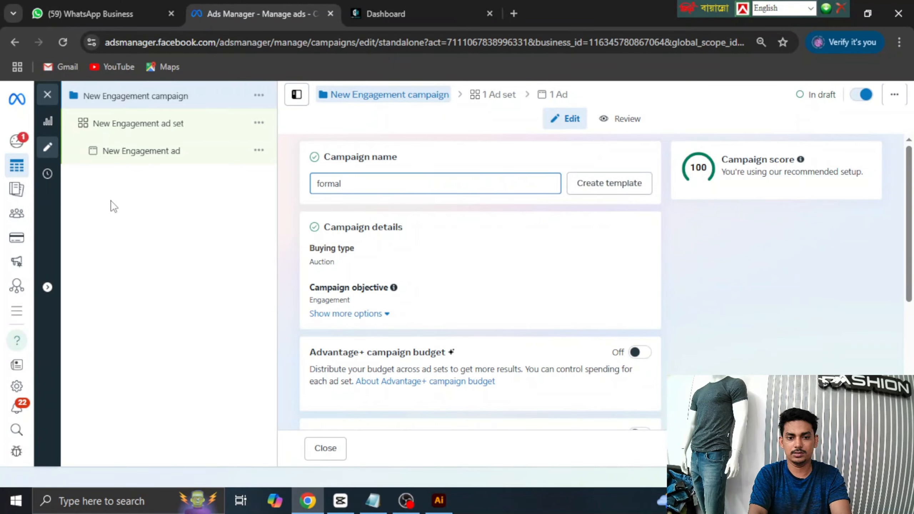
key(BackSpace)
key(BackSpace)
key(BackSpace)
key(BackSpace)
key(BackSpace)
key(BackSpace)
text(so)
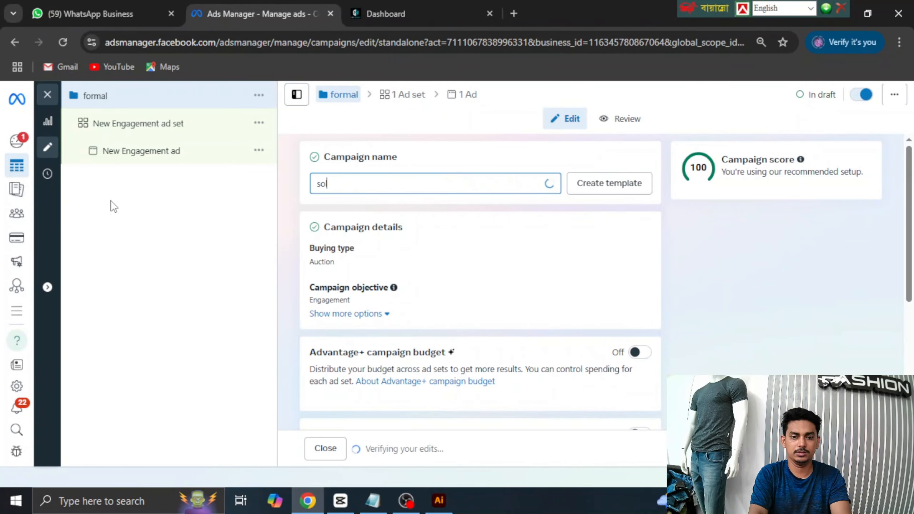
text(lid t)
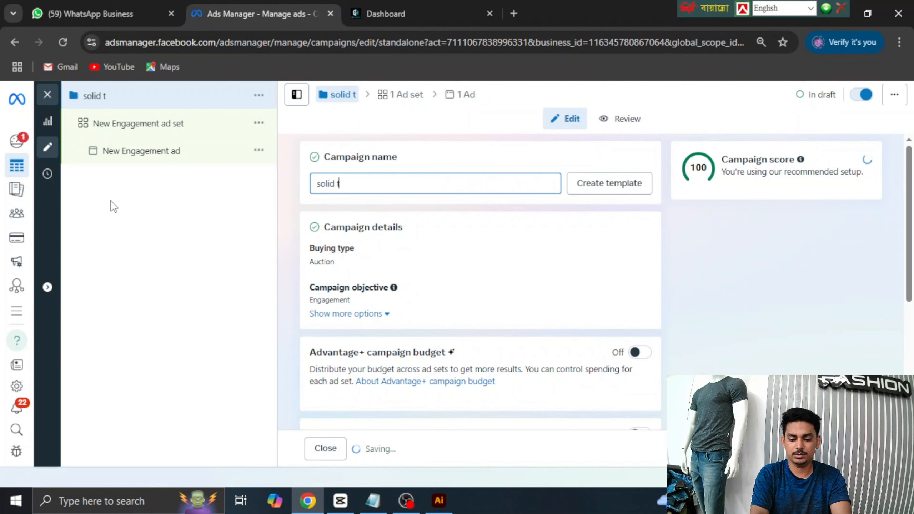
text(-shirt )
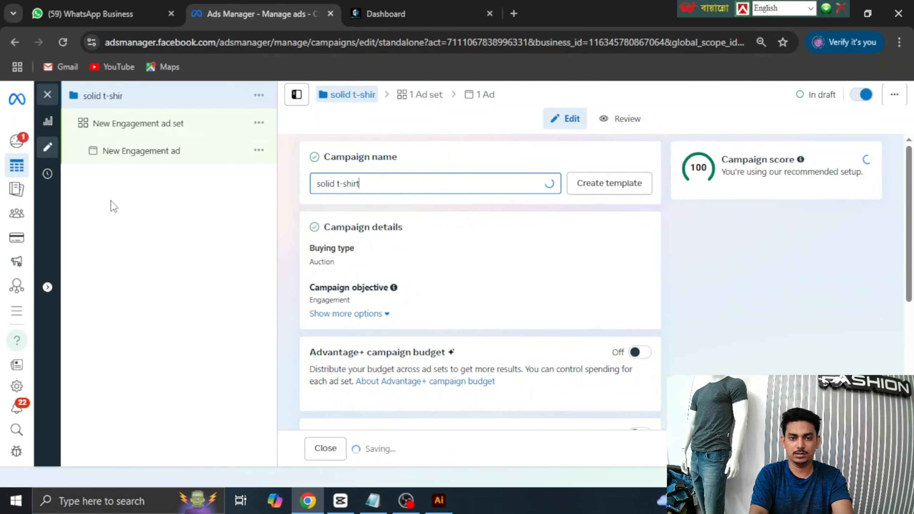
text(wholesale ads)
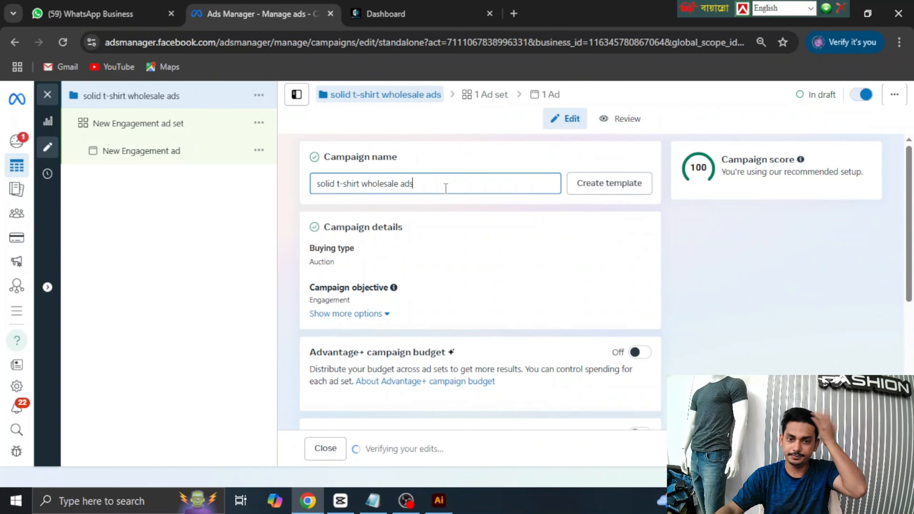
Copy the campaign name and use it in place of "New Engagement" in the ad set name, giving "solid t-shirt wholesale ads ad set"
click(88, 187)
click(422, 185)
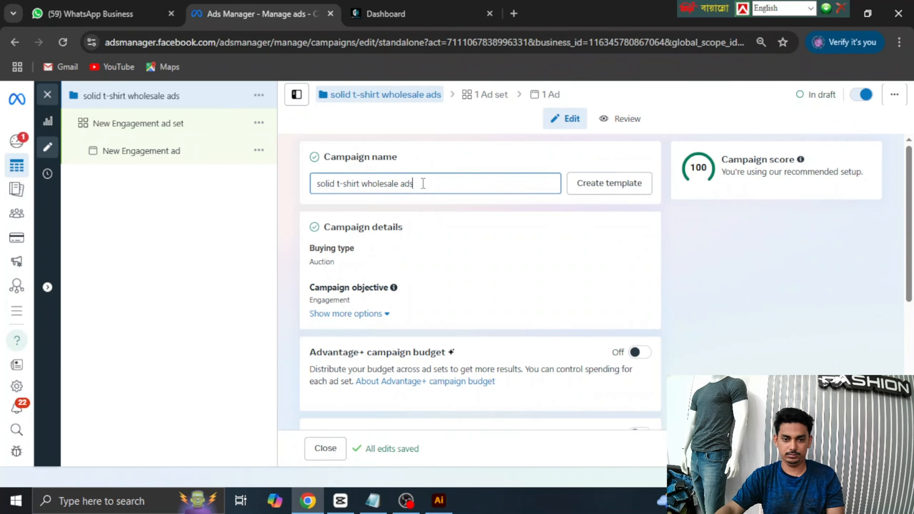
key(ctrl+a)
key(ctrl+c)
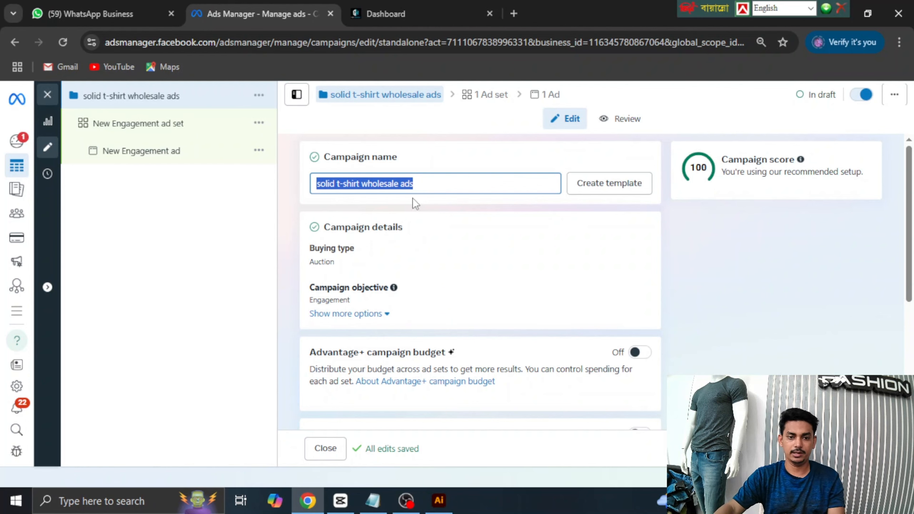
scroll(448, 236, down, 3)
scroll(516, 300, up, 2)
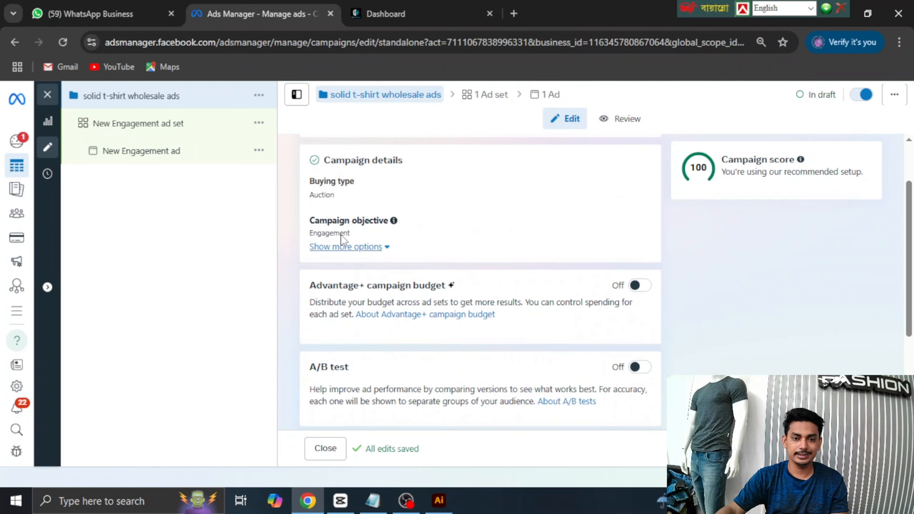
scroll(430, 308, down, 2)
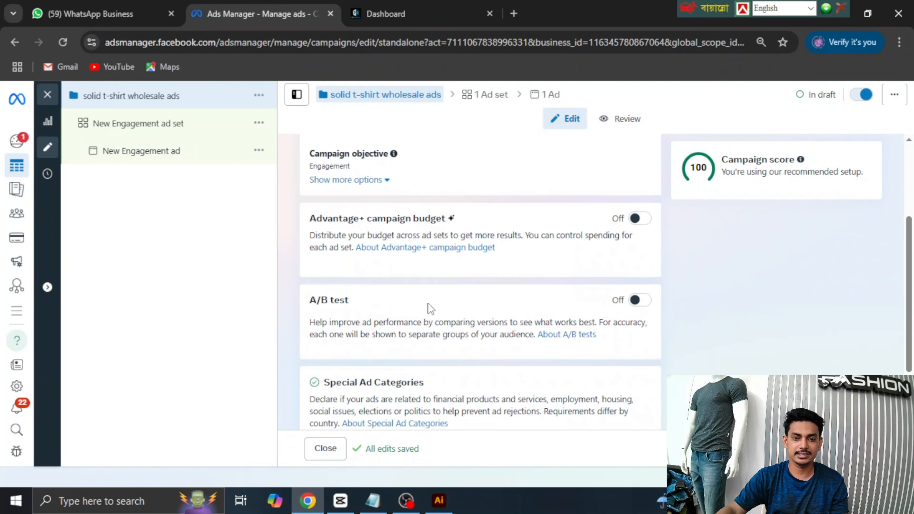
scroll(439, 274, down, 3)
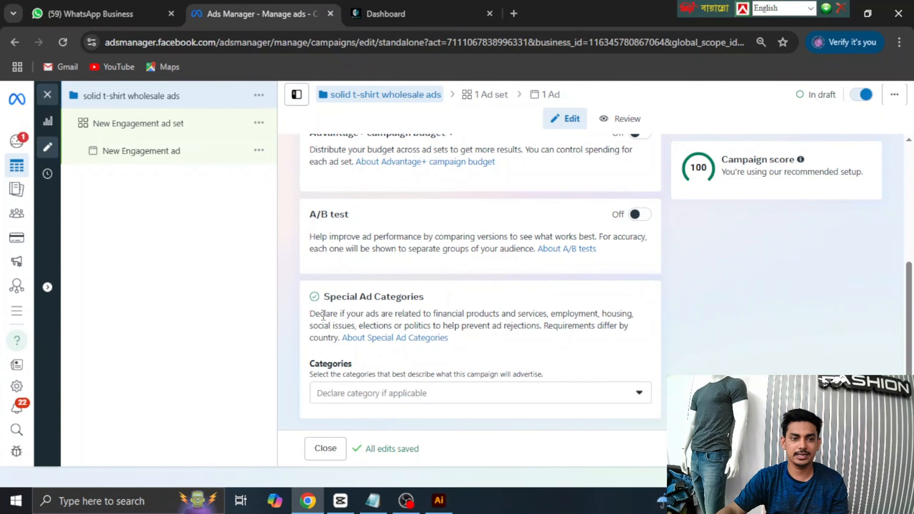
click(87, 123)
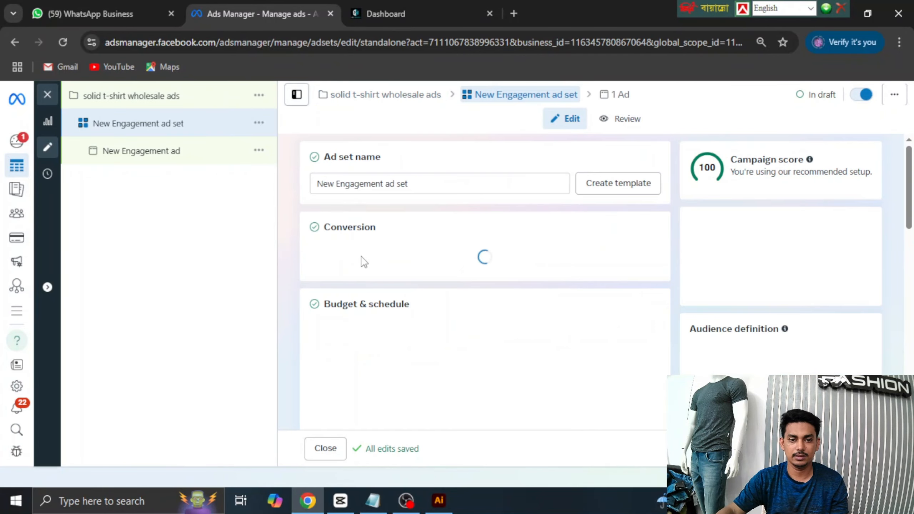
drag(384, 183, 237, 206)
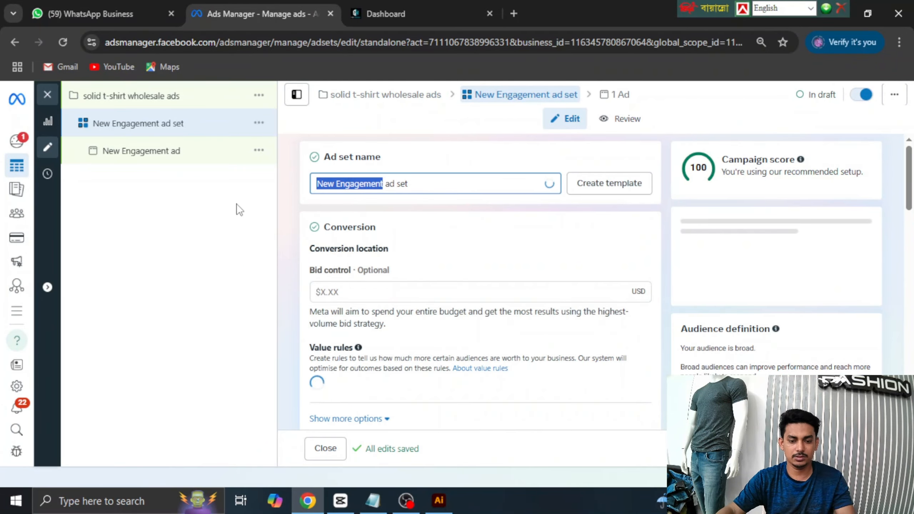
key(ctrl+v)
Deselect Messenger and Instagram as message destinations of the ad set, leaving only WhatsApp selected
scroll(291, 316, down, 2)
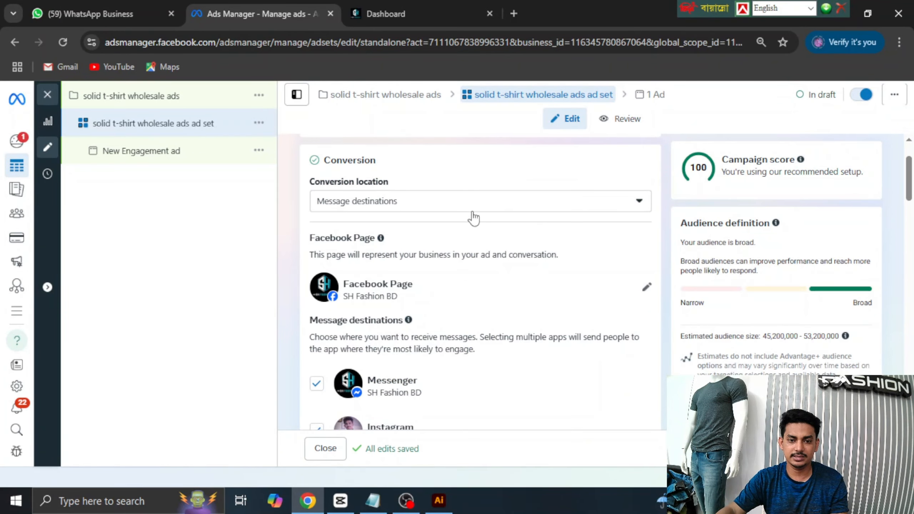
scroll(510, 282, down, 3)
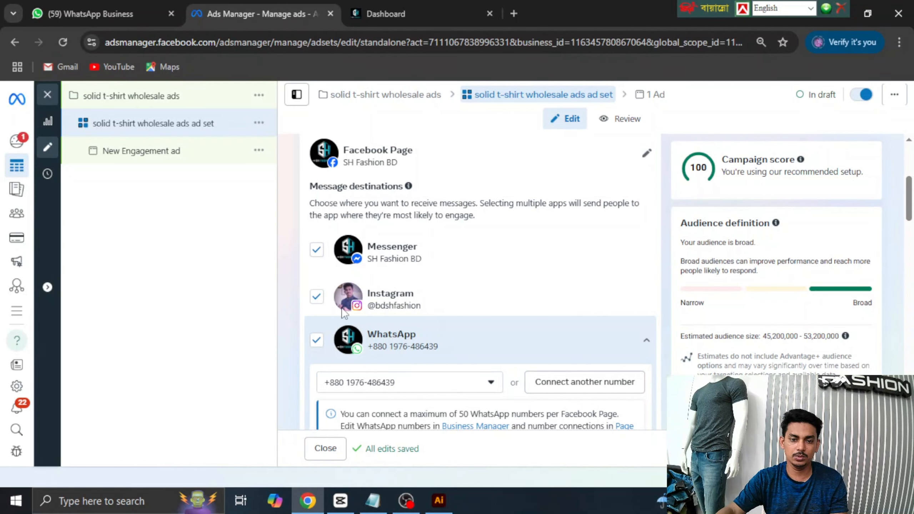
click(316, 250)
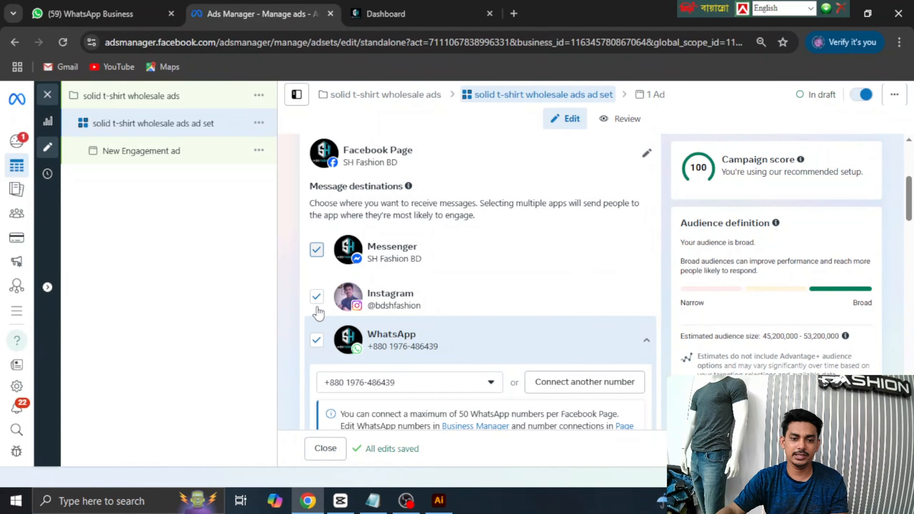
click(317, 298)
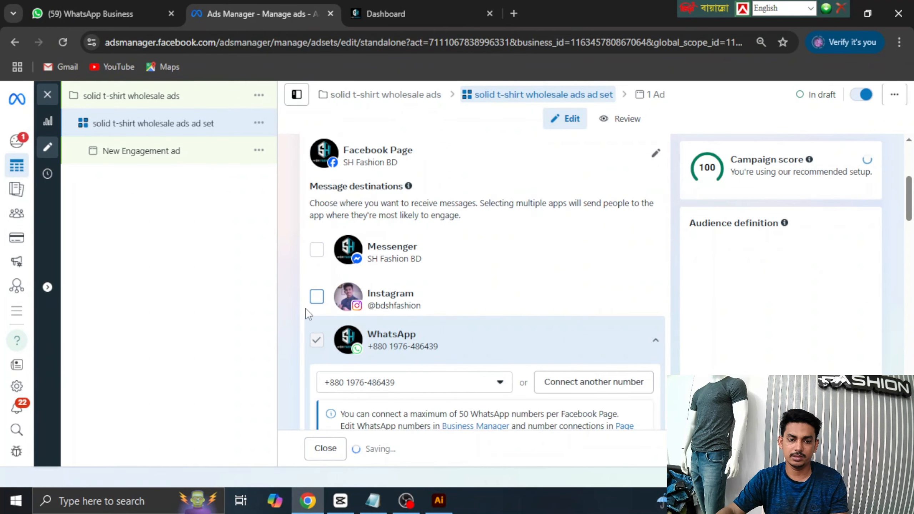
Set the start time of the ad set's schedule to 12:59
scroll(616, 266, down, 5)
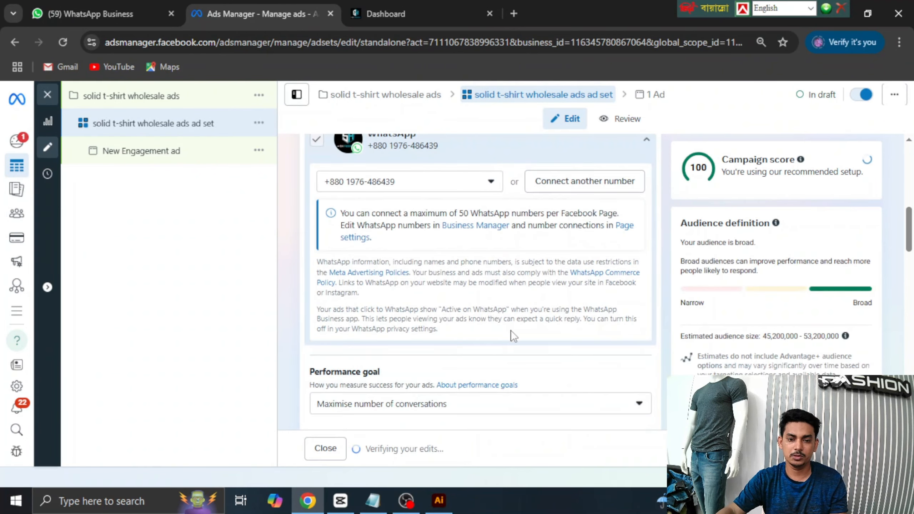
scroll(510, 330, down, 3)
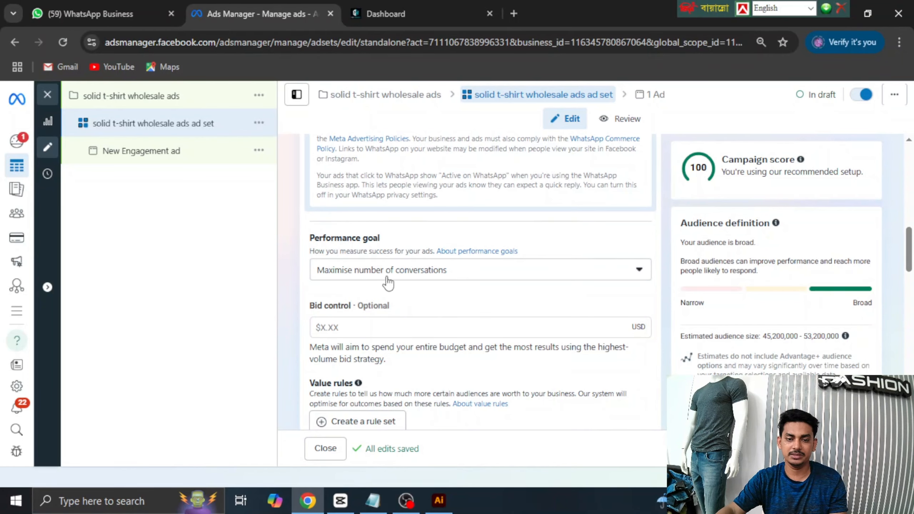
scroll(393, 344, down, 2)
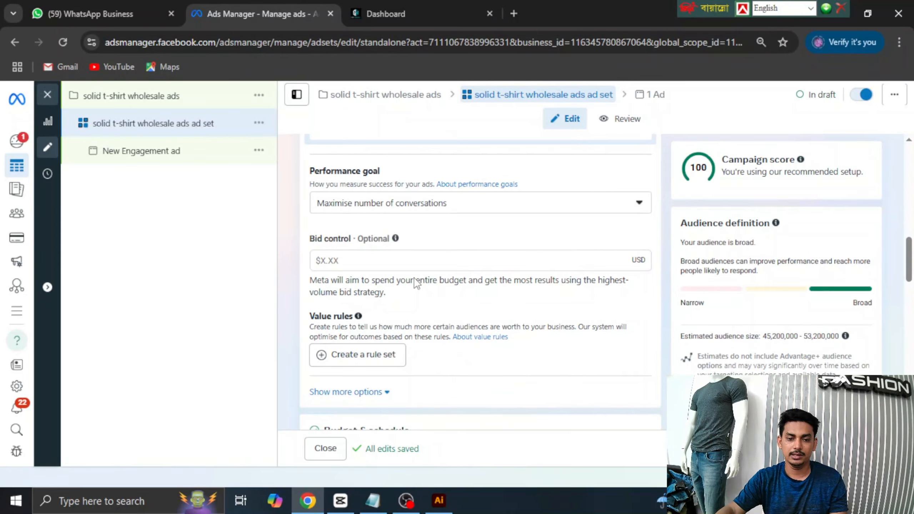
scroll(493, 285, down, 3)
scroll(527, 322, down, 2)
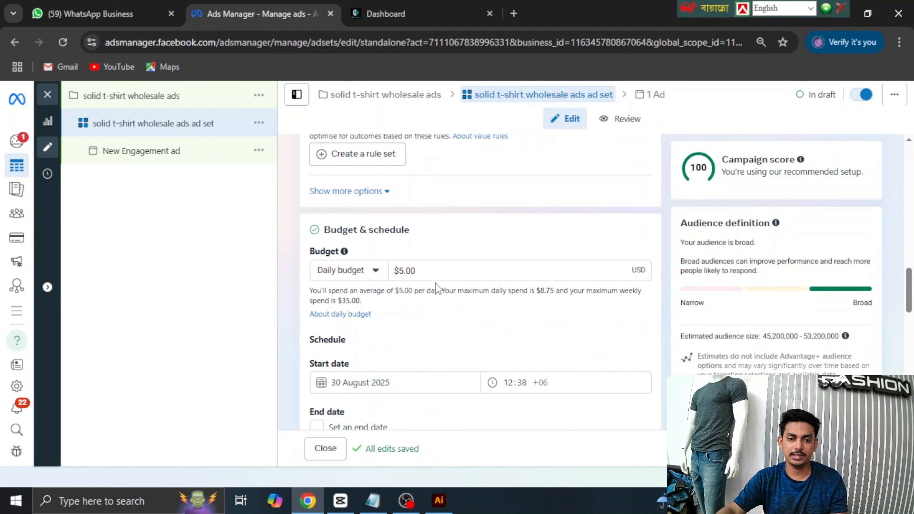
scroll(316, 383, down, 2)
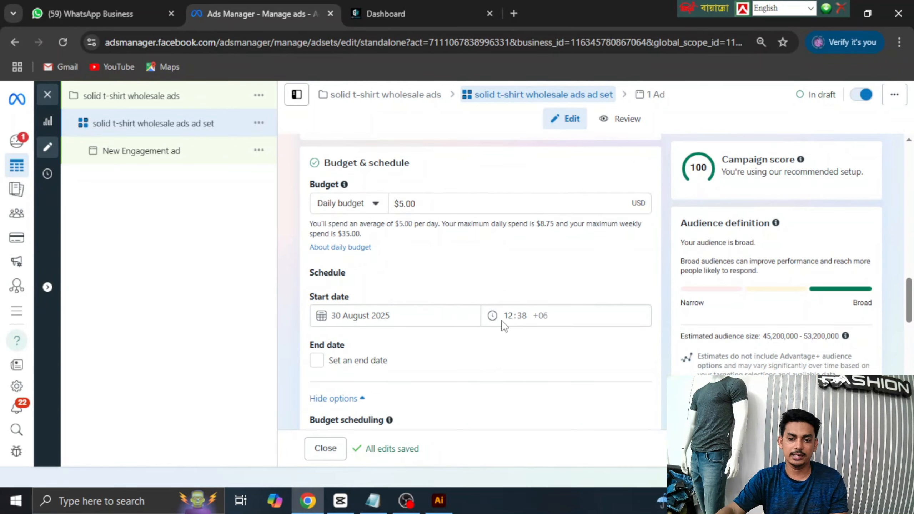
click(523, 317)
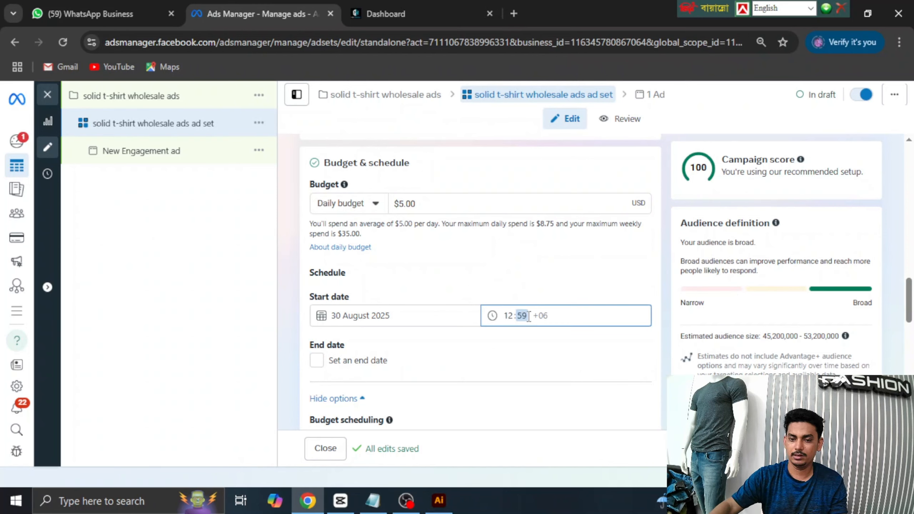
click(542, 294)
scroll(465, 305, down, 4)
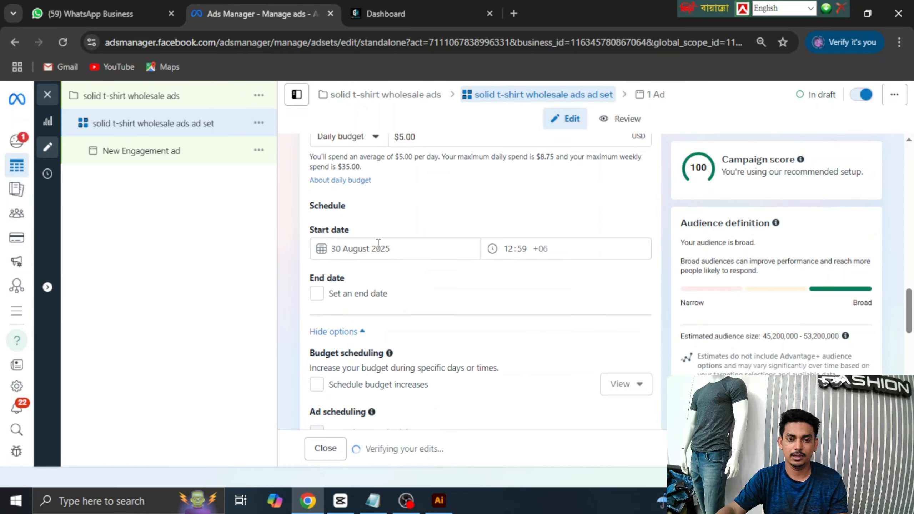
Expand the optional audience suggestion in the ad set's Advantage+ audience section
scroll(464, 314, down, 6)
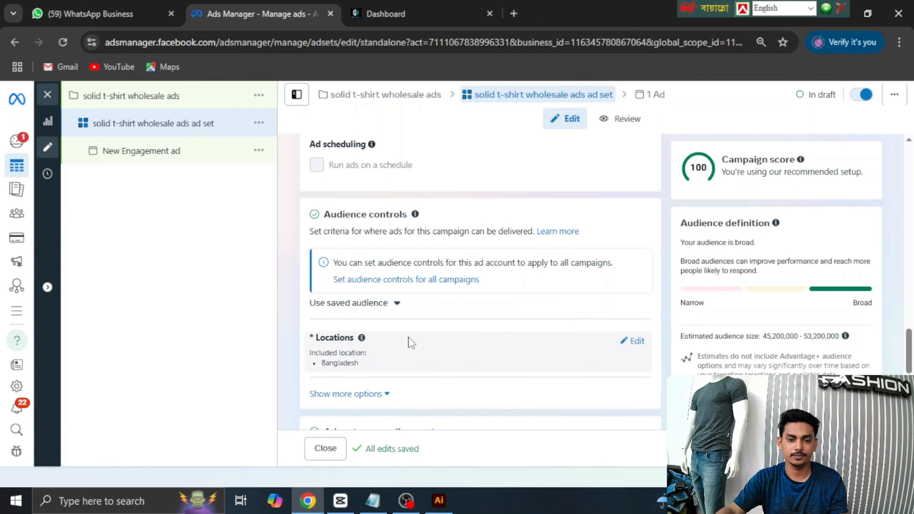
scroll(349, 282, down, 2)
scroll(413, 297, down, 2)
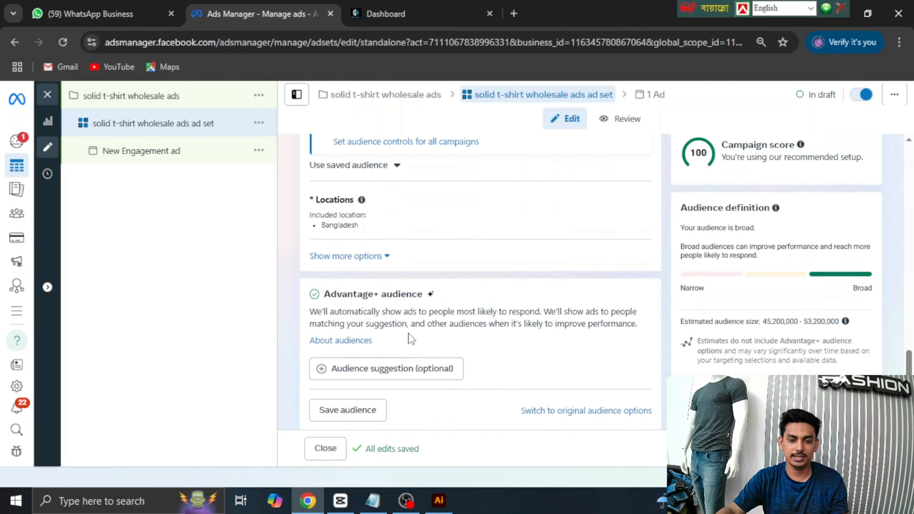
scroll(410, 310, down, 2)
click(411, 306)
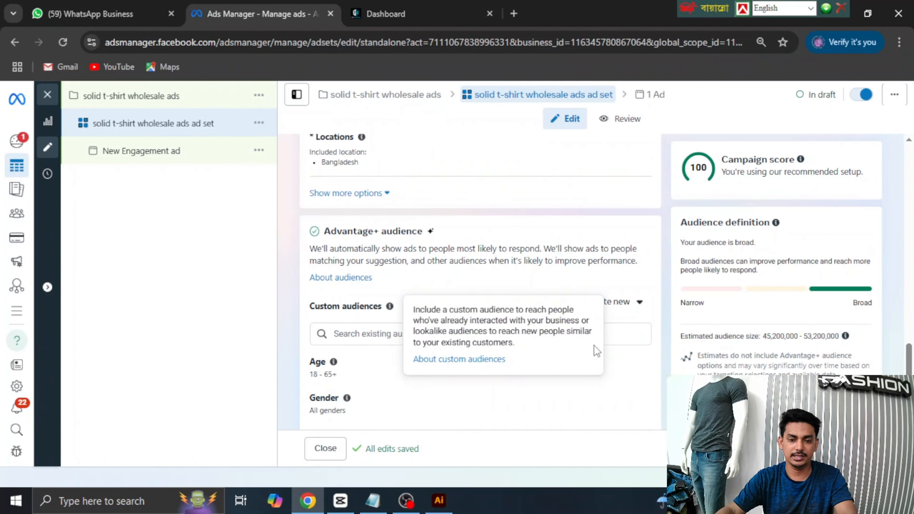
Set the suggested audience's age range to 20–50 and its gender to Men
scroll(489, 391, down, 2)
click(632, 296)
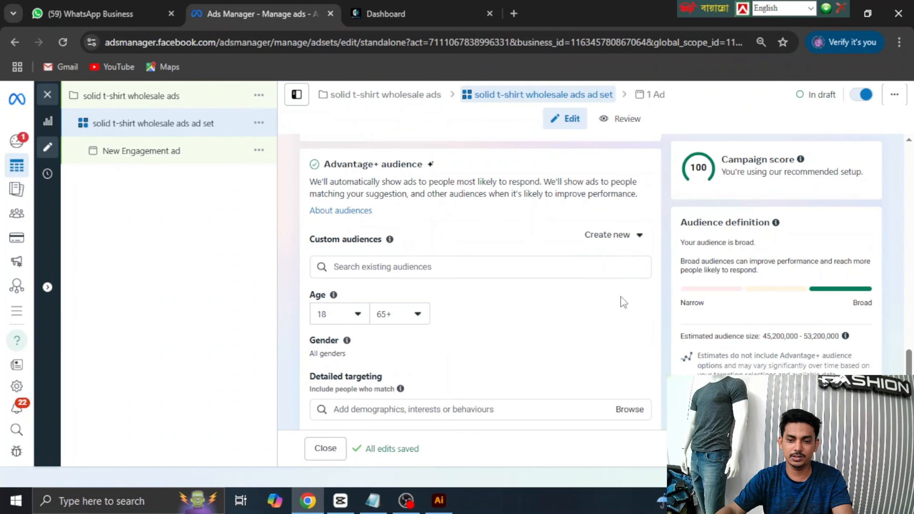
click(360, 319)
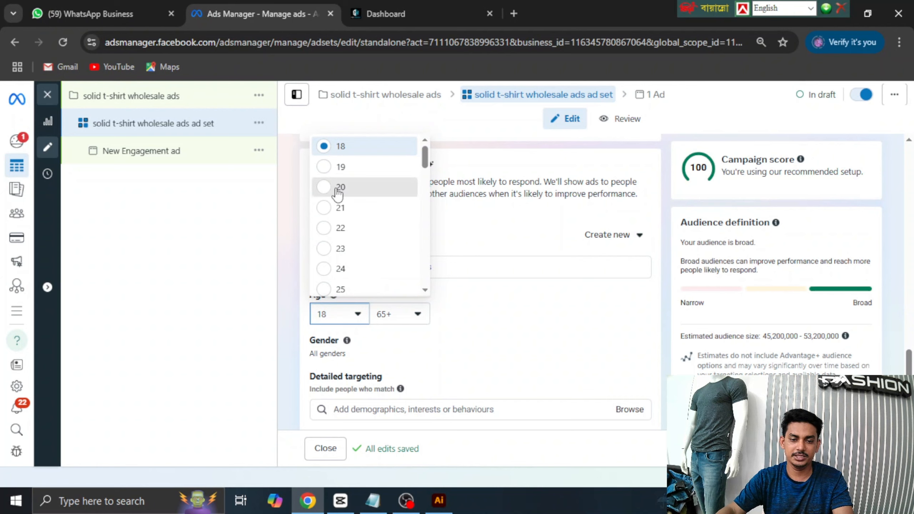
click(337, 187)
click(417, 315)
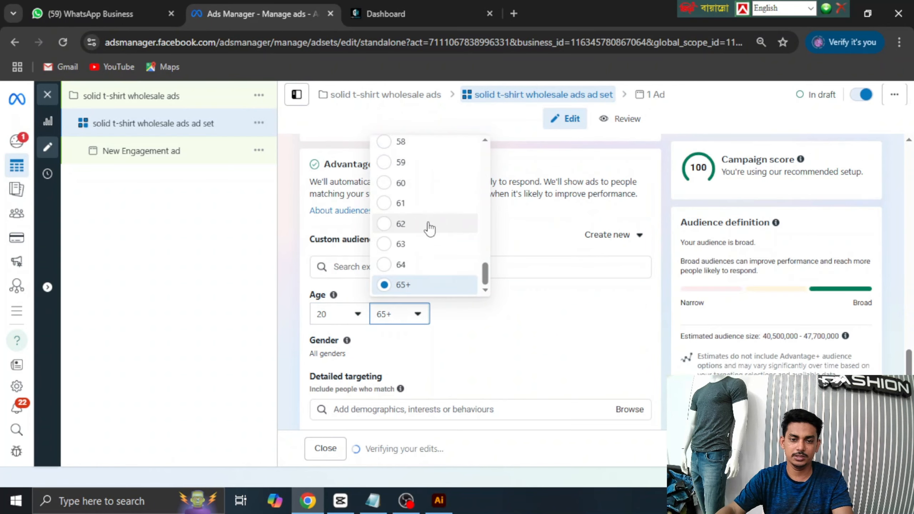
scroll(429, 228, up, 5)
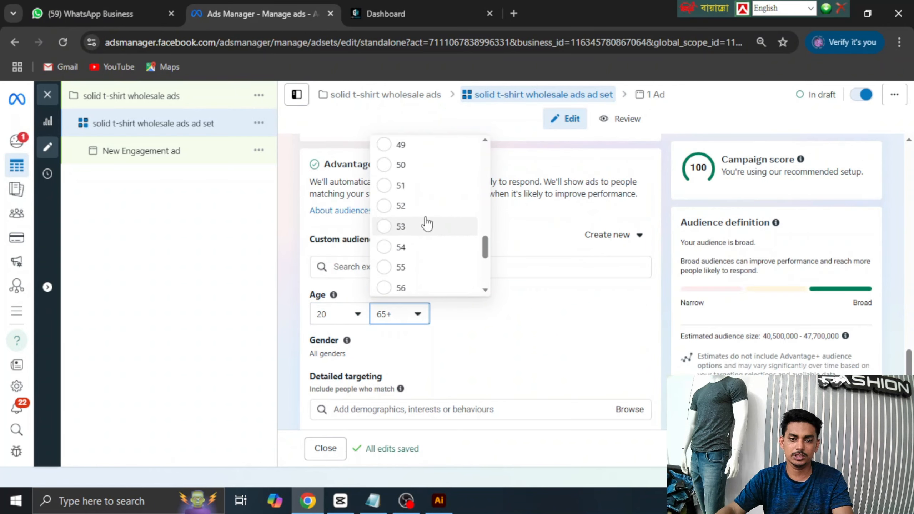
click(391, 166)
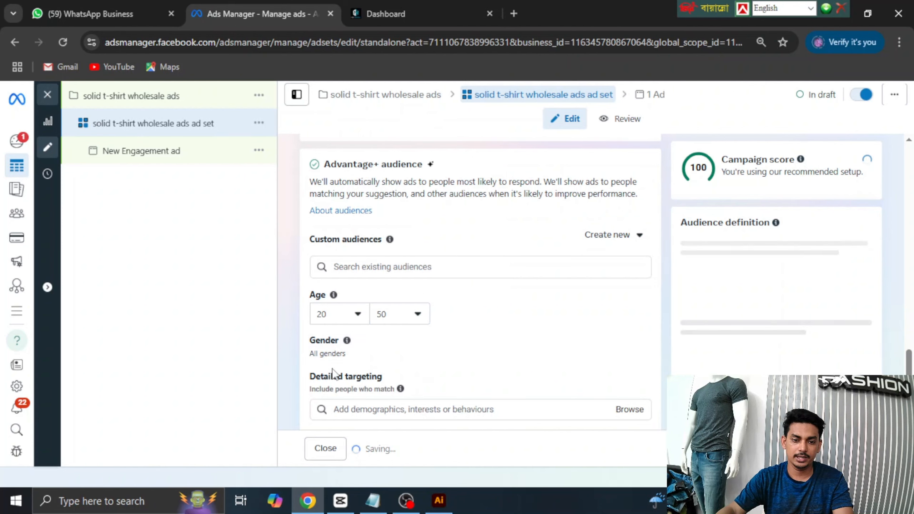
click(633, 345)
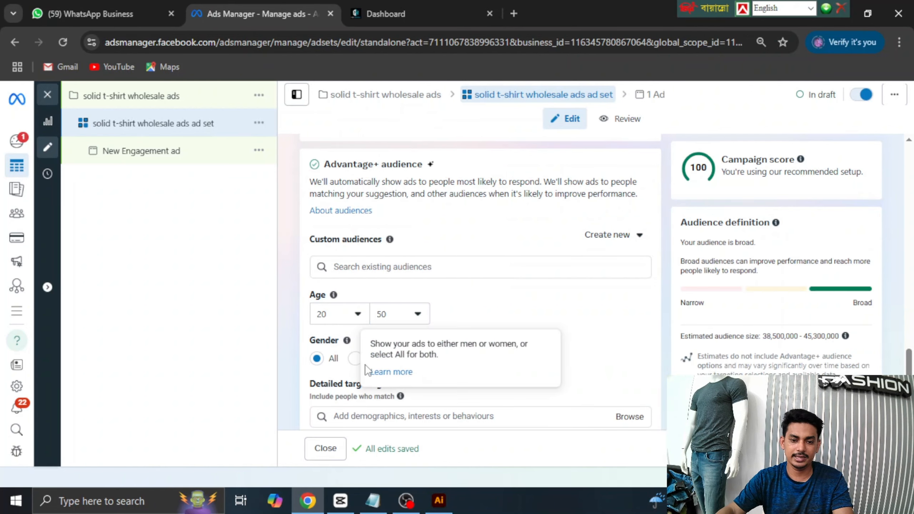
click(355, 358)
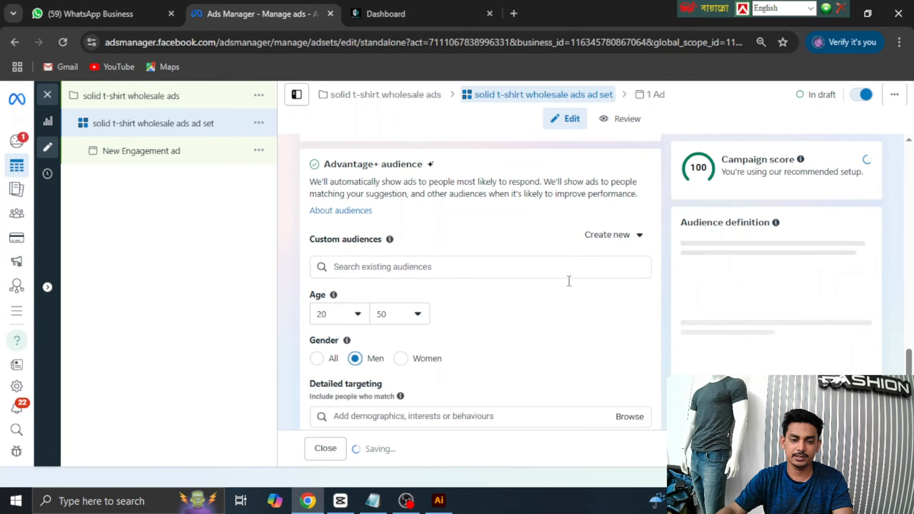
Search detailed targeting for "men" and add the interest Men's clothing (apparel)
scroll(569, 281, down, 5)
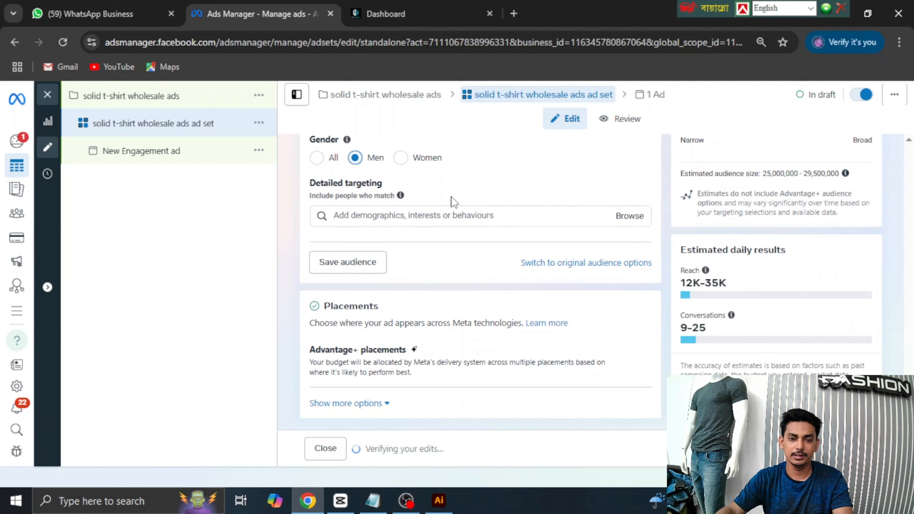
click(435, 217)
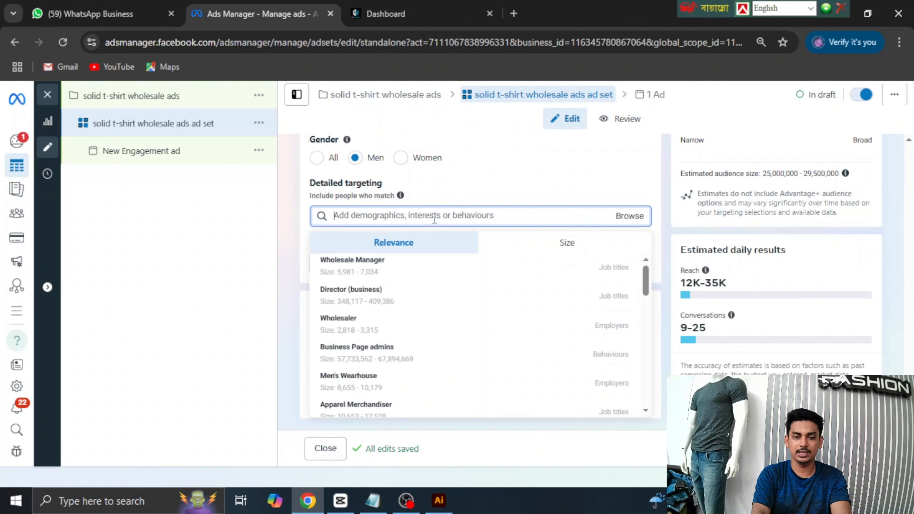
text(men)
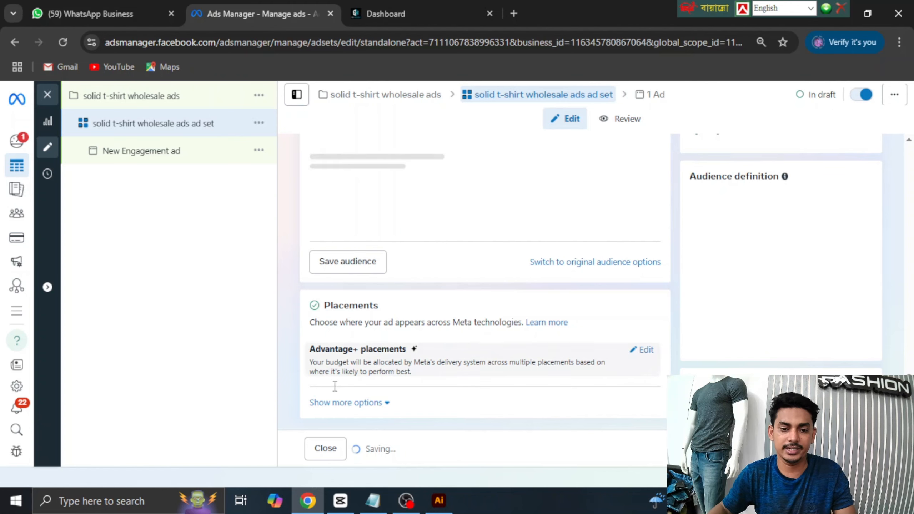
scroll(445, 220, up, 5)
scroll(457, 406, down, 4)
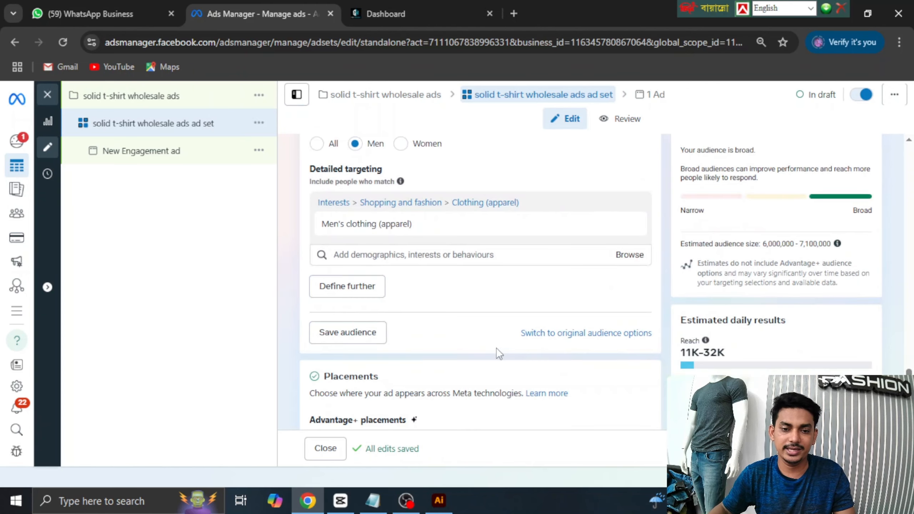
Add the suggested interest Jeans (clothing) to the ad set's detailed targeting
click(411, 256)
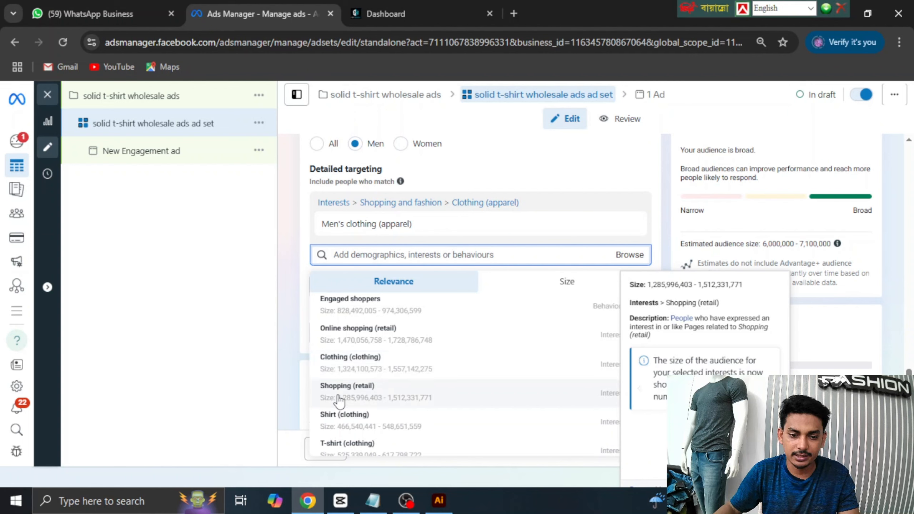
scroll(450, 396, down, 3)
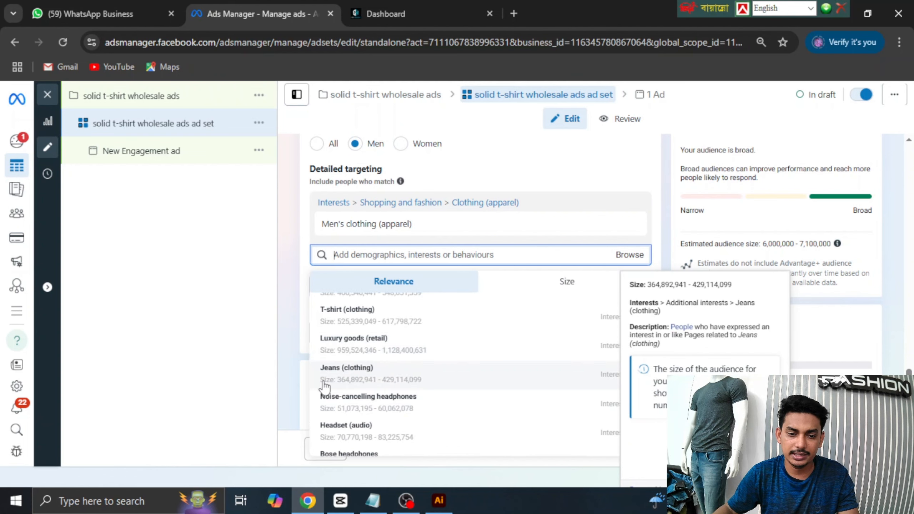
click(358, 374)
scroll(397, 204, up, 3)
click(367, 186)
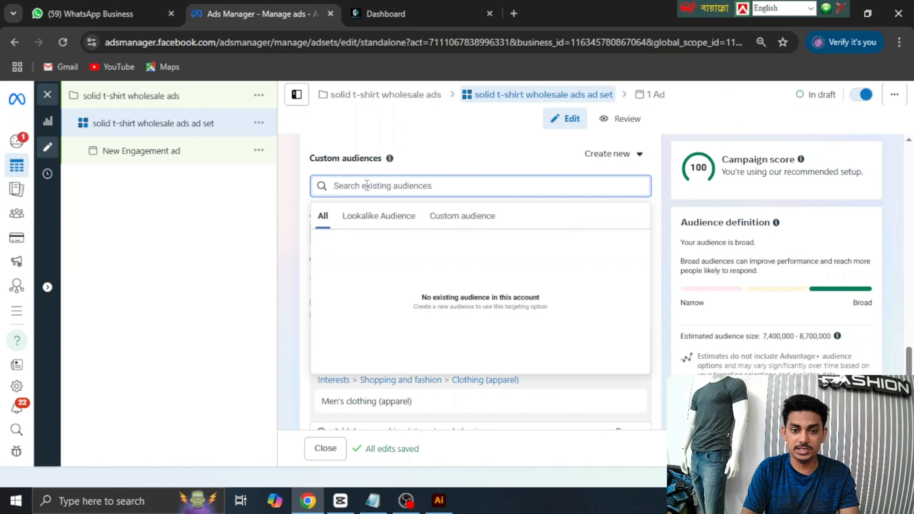
text(wholesaler)
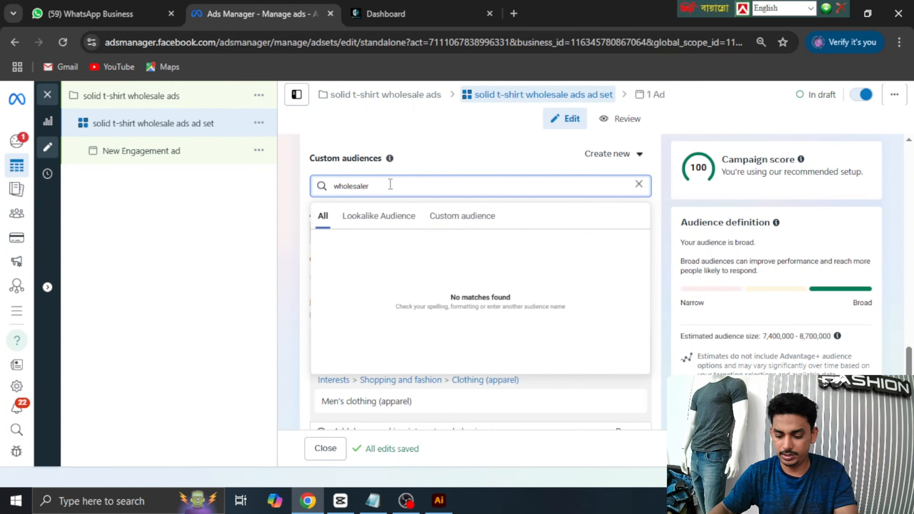
key(BackSpace)
key(BackSpace)
key(BackSpace)
key(BackSpace)
key(BackSpace)
key(BackSpace)
key(BackSpace)
key(BackSpace)
key(BackSpace)
click(425, 151)
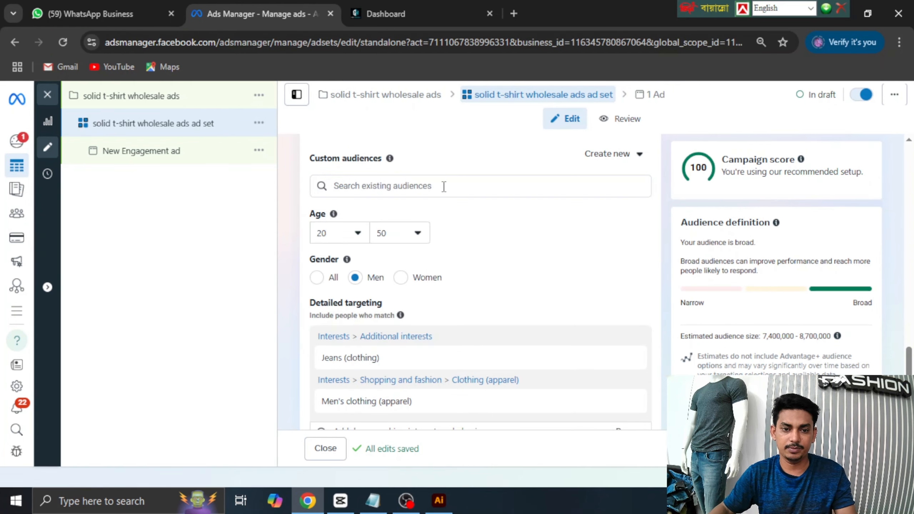
Search detailed targeting for "wholesaler" and add the job title Wholesaler
scroll(512, 297, down, 5)
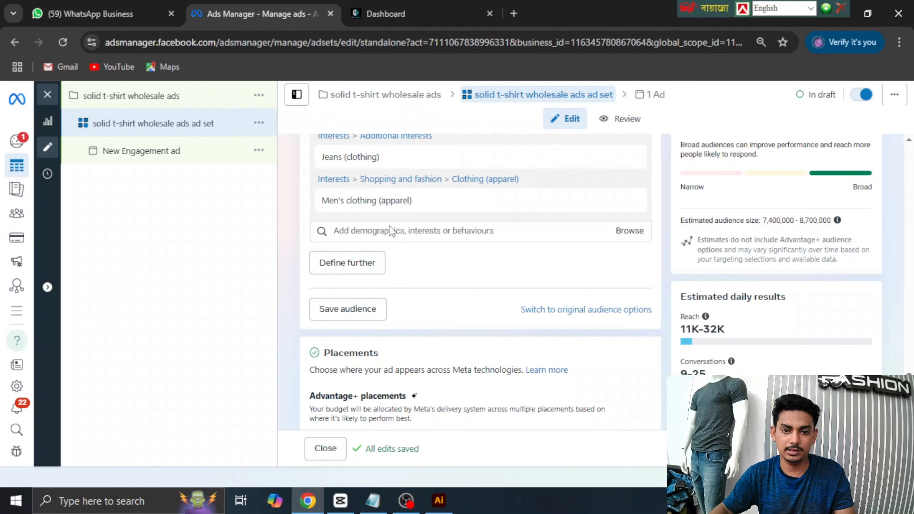
click(383, 234)
text(wholesaler)
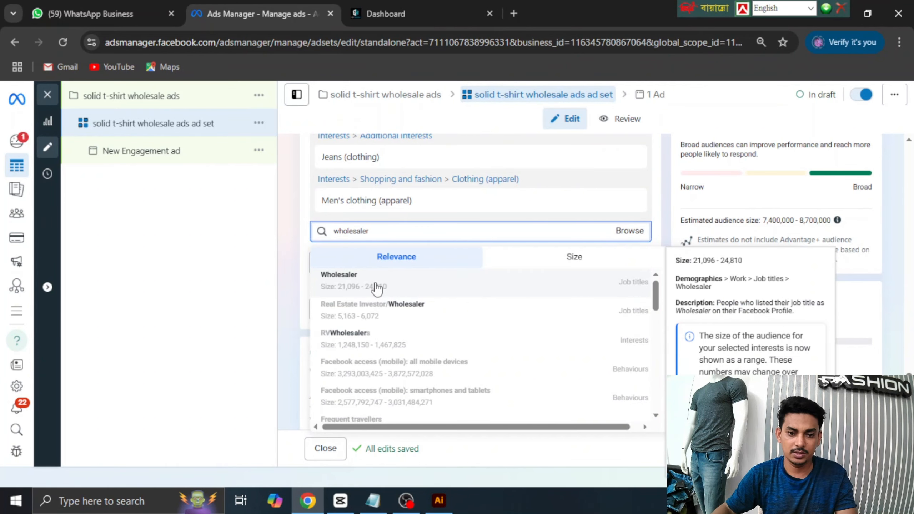
click(376, 284)
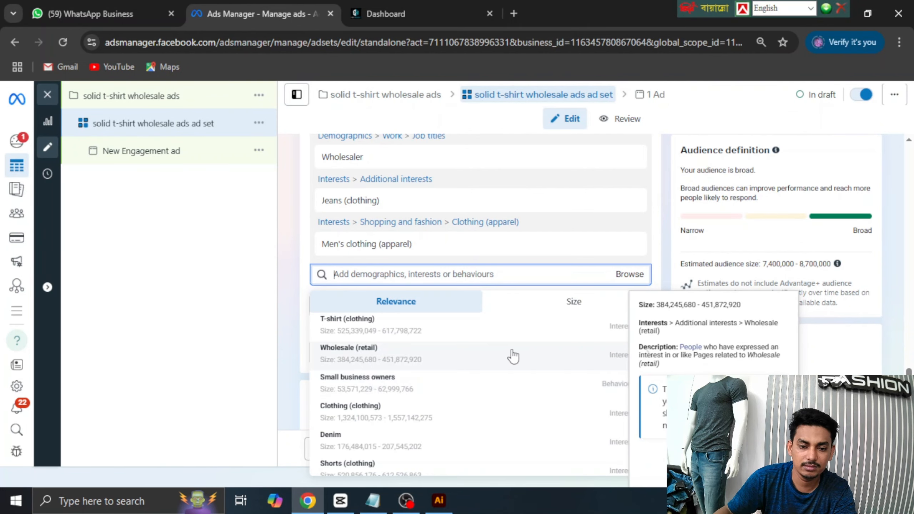
Add the interest Wholesale (retail) and the behaviour Small business owners to the detailed targeting
click(512, 357)
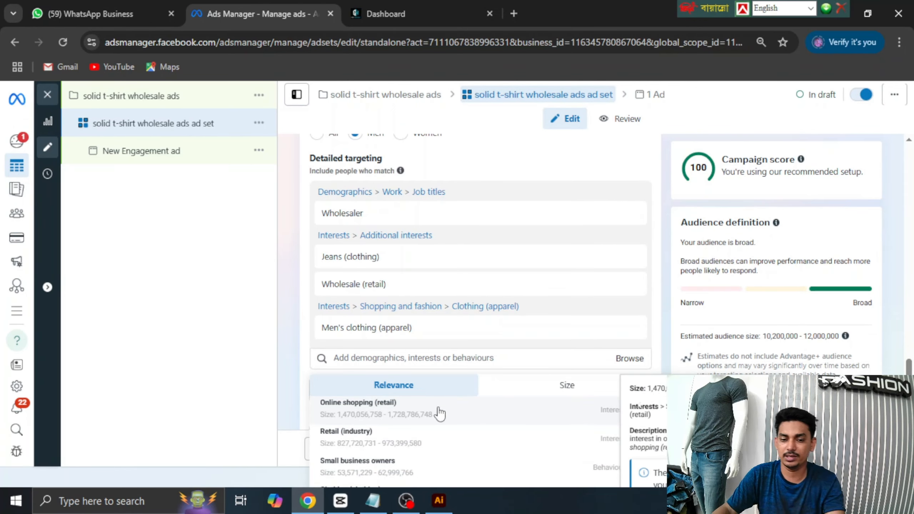
scroll(540, 414, down, 1)
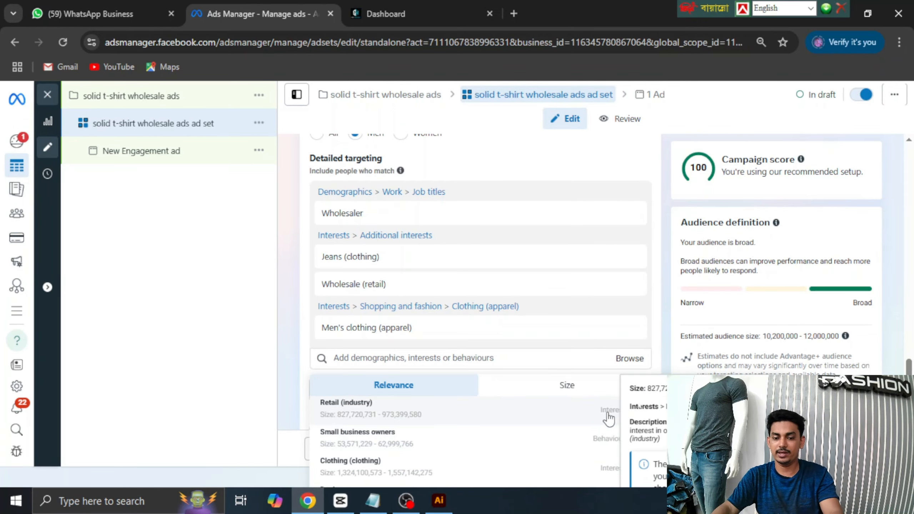
click(431, 437)
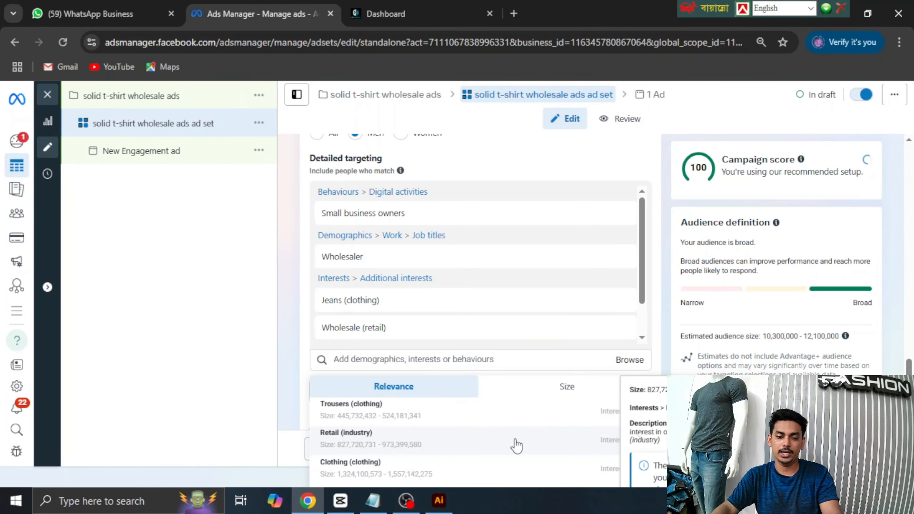
Add the suggested interests Product (business), Entrepreneurship (business and finance) and Small business (business and finance) to the detailed targeting
scroll(516, 443, down, 2)
scroll(516, 443, down, 3)
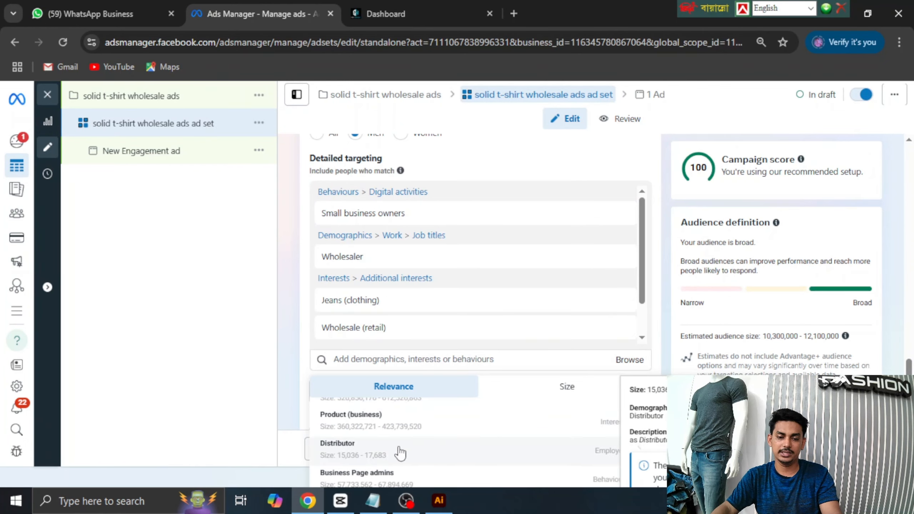
click(515, 428)
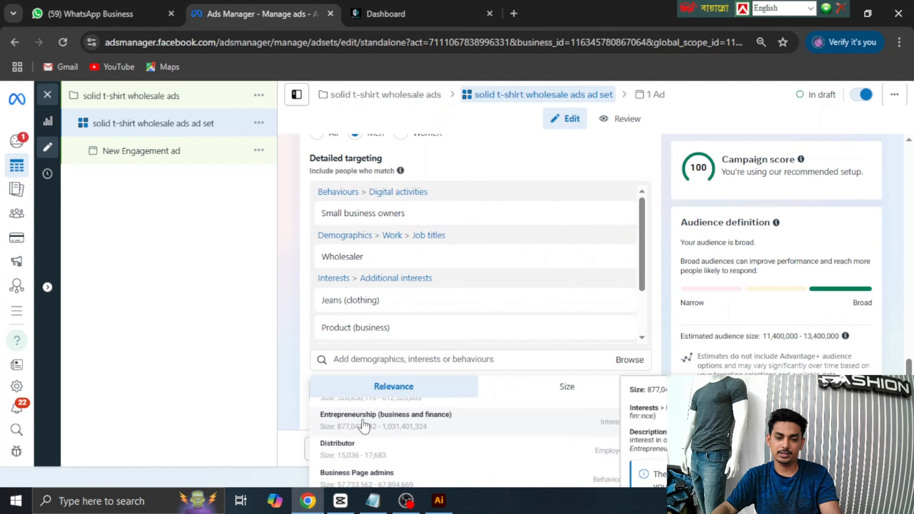
click(488, 425)
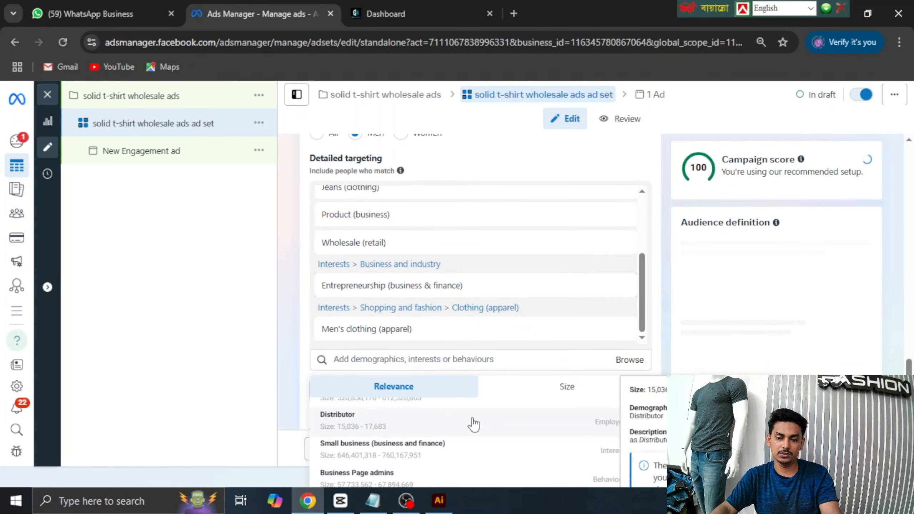
click(403, 458)
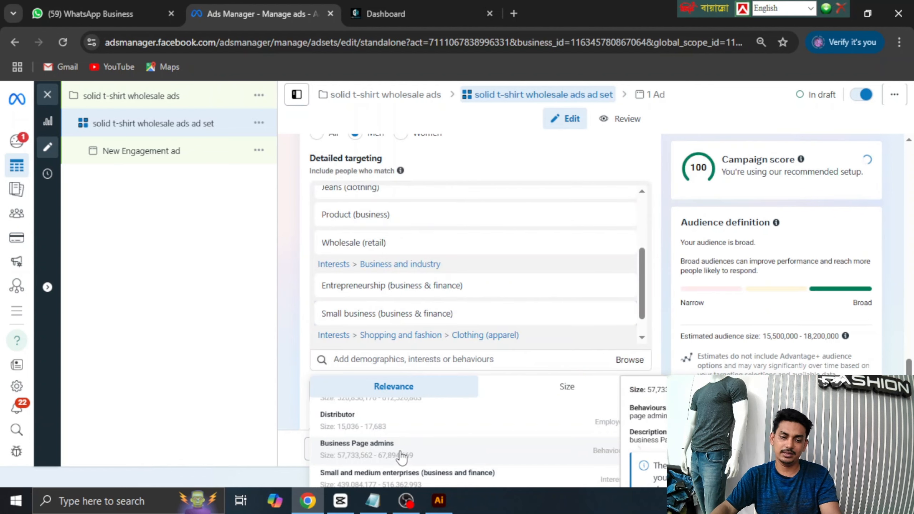
Add the job titles Wholesale Manager and Purchaser/Buyer to the detailed targeting
scroll(493, 436, down, 2)
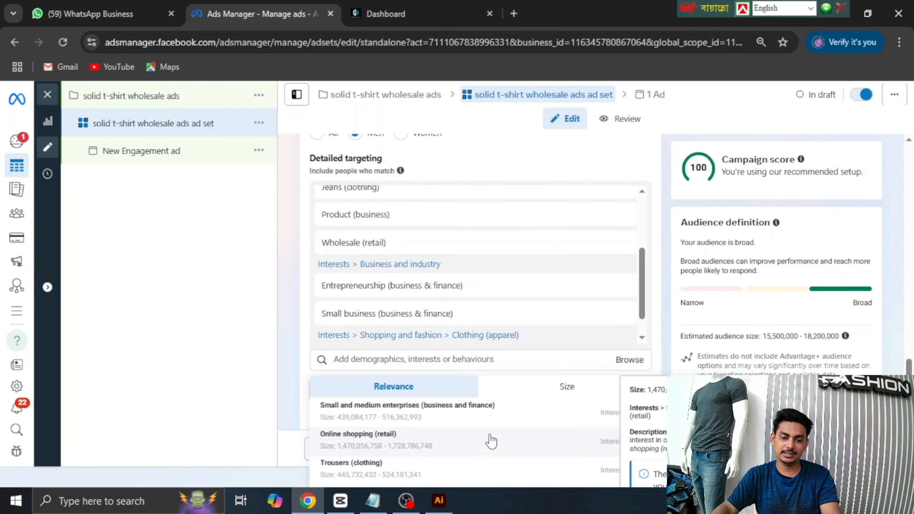
scroll(464, 448, up, 2)
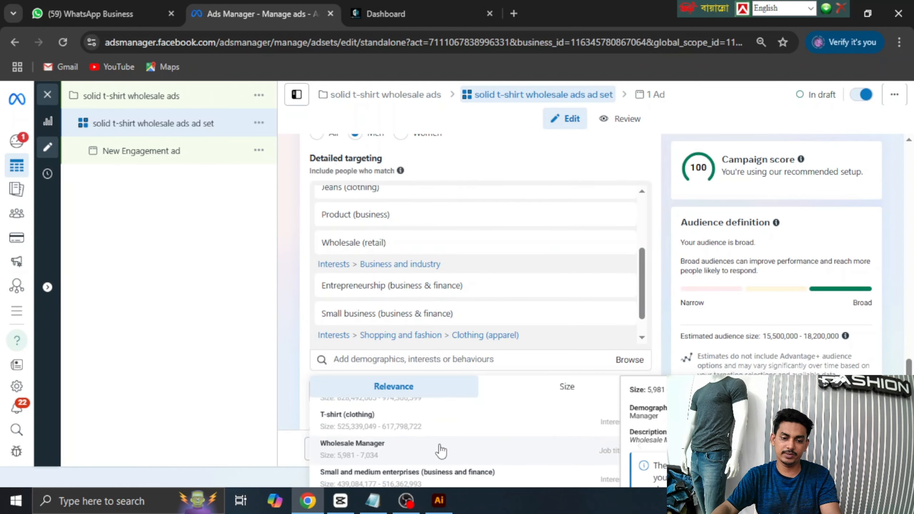
click(440, 452)
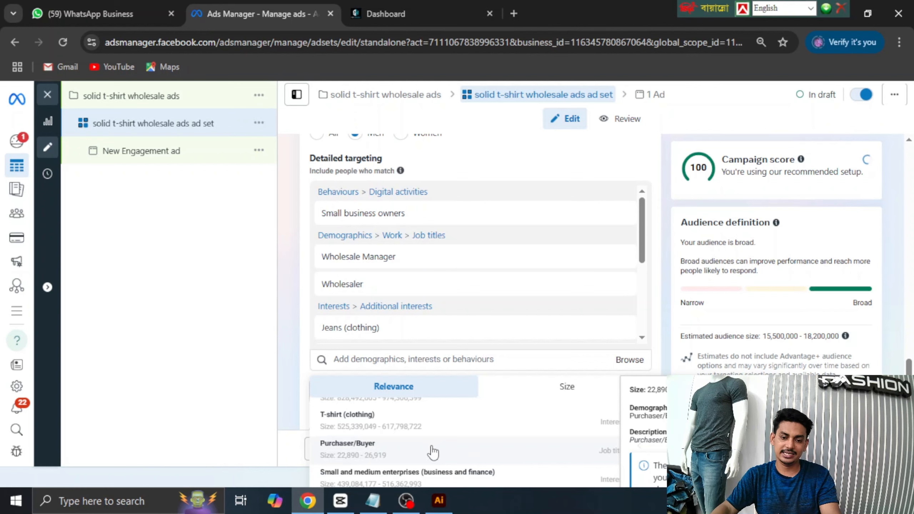
click(433, 452)
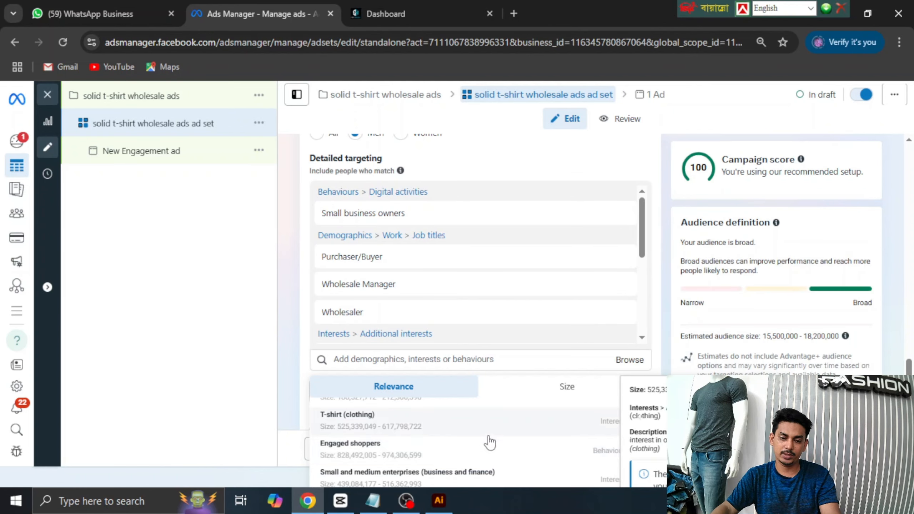
Look through the suggested detailed targeting options for further clothing interests and buyer or owner job titles
scroll(490, 441, down, 2)
scroll(458, 440, down, 2)
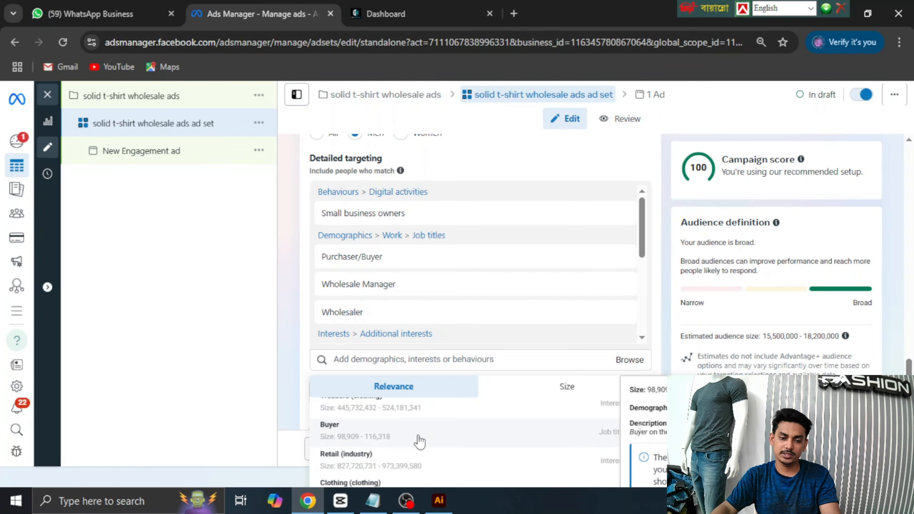
scroll(419, 440, down, 2)
scroll(442, 437, down, 2)
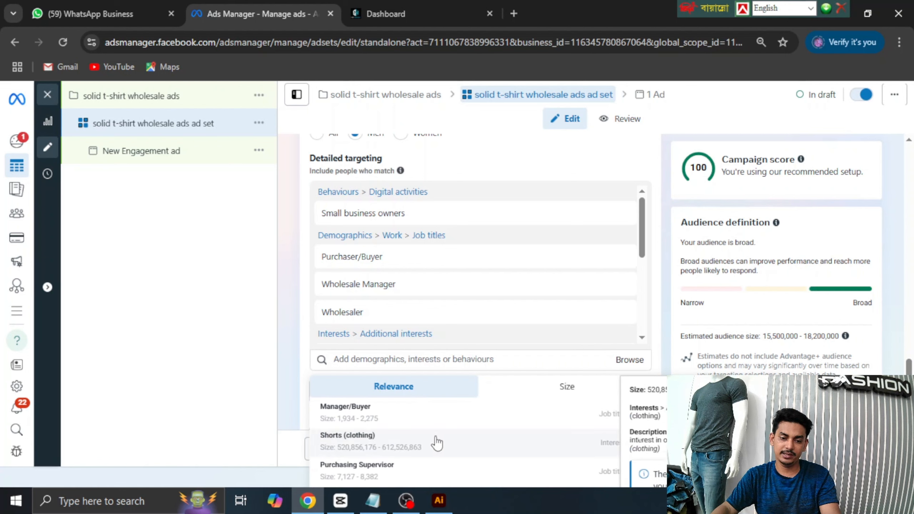
scroll(437, 443, down, 5)
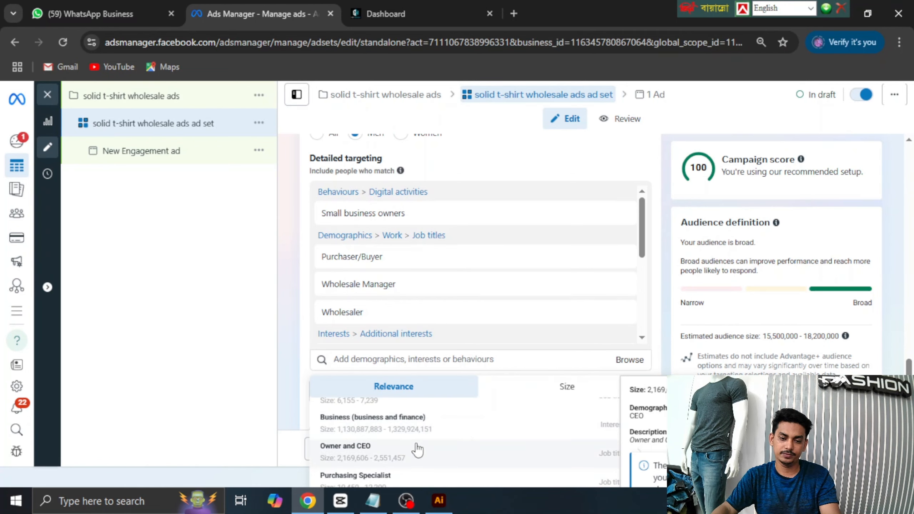
scroll(468, 445, down, 4)
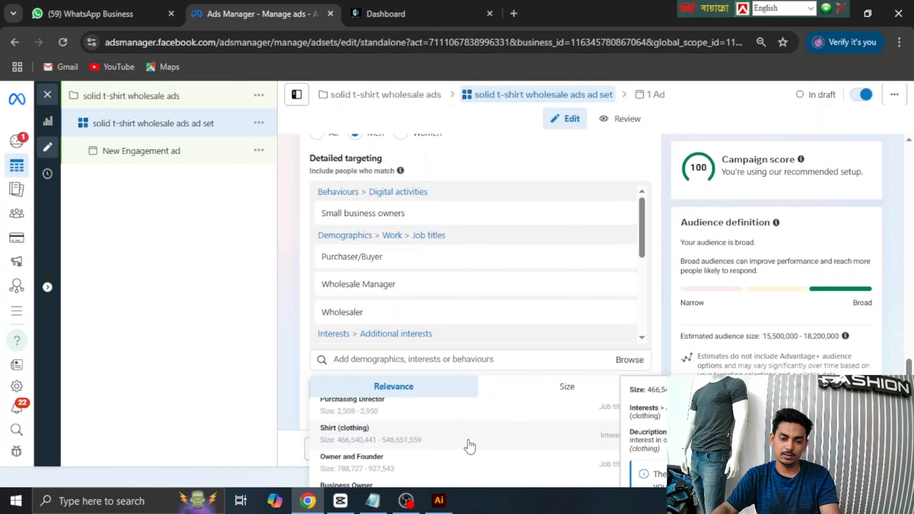
scroll(468, 447, down, 5)
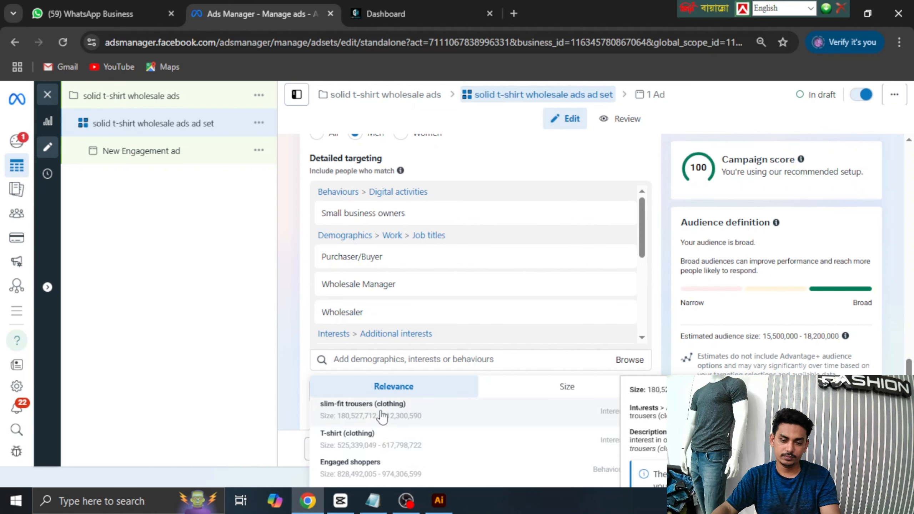
scroll(382, 417, down, 5)
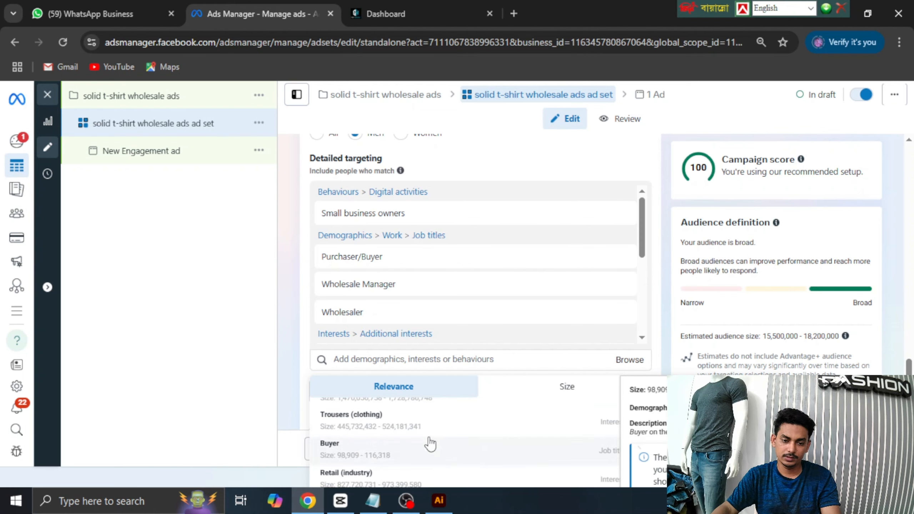
Search detailed targeting for "admin", look through the matching options and clear the search
click(378, 359)
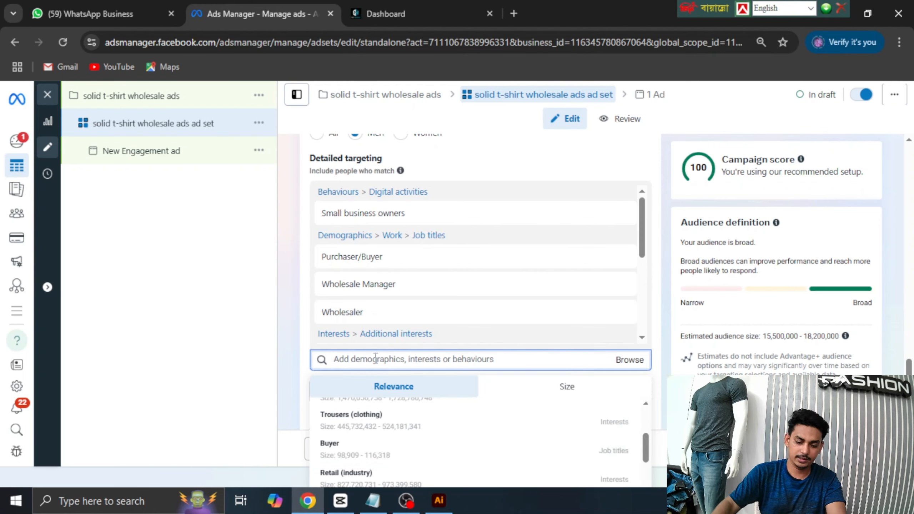
text(admin)
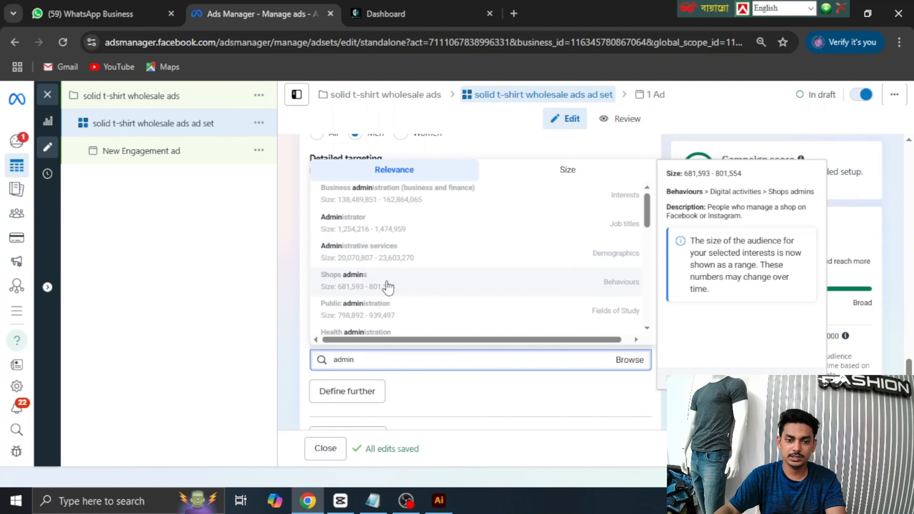
scroll(460, 304, down, 3)
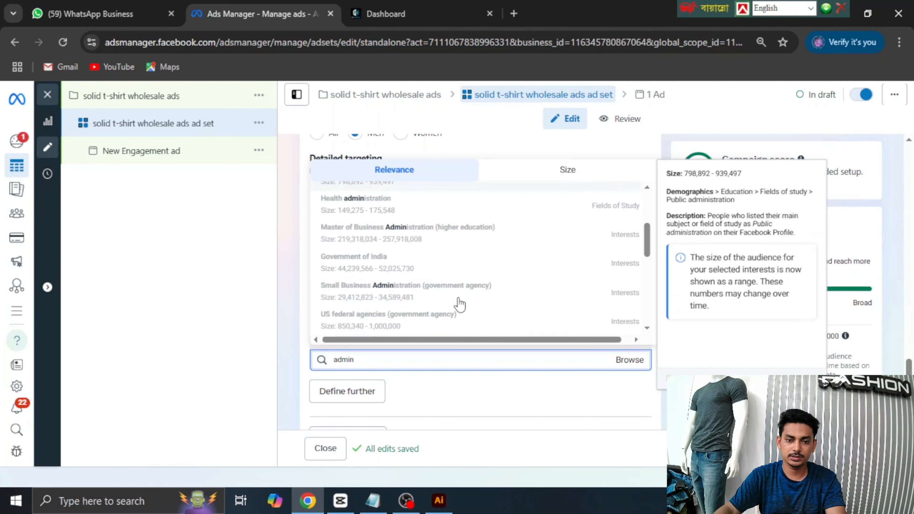
drag(368, 359, 326, 362)
key(BackSpace)
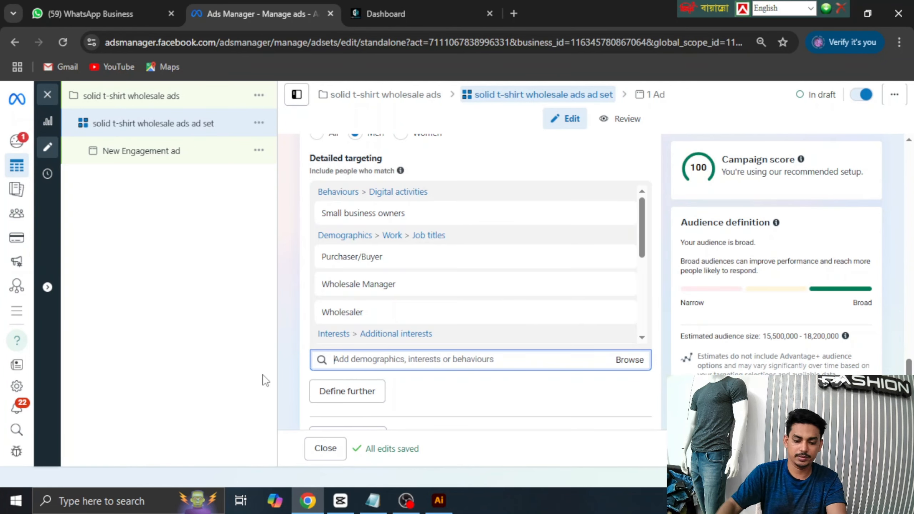
Search detailed targeting for "facebook page" and add the behaviour Facebook Page admins
text(facebook page)
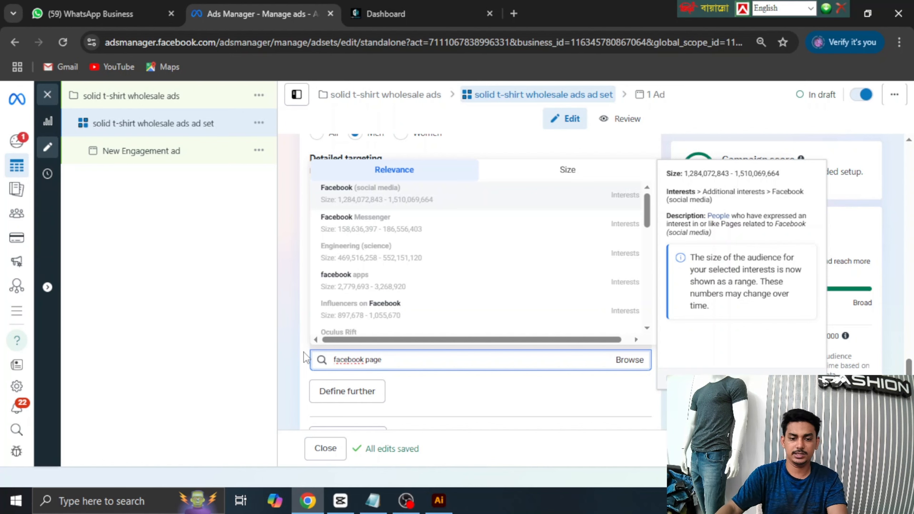
scroll(382, 256, down, 1)
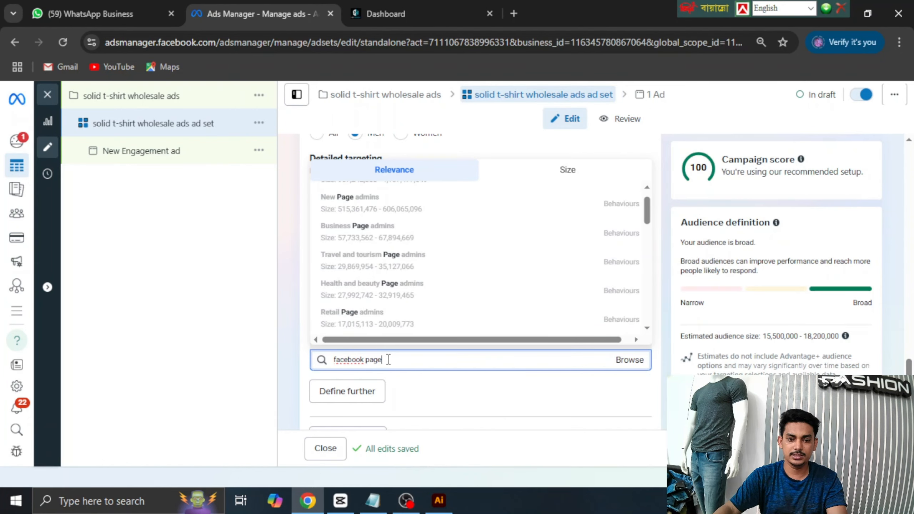
drag(388, 359, 329, 368)
scroll(440, 280, up, 1)
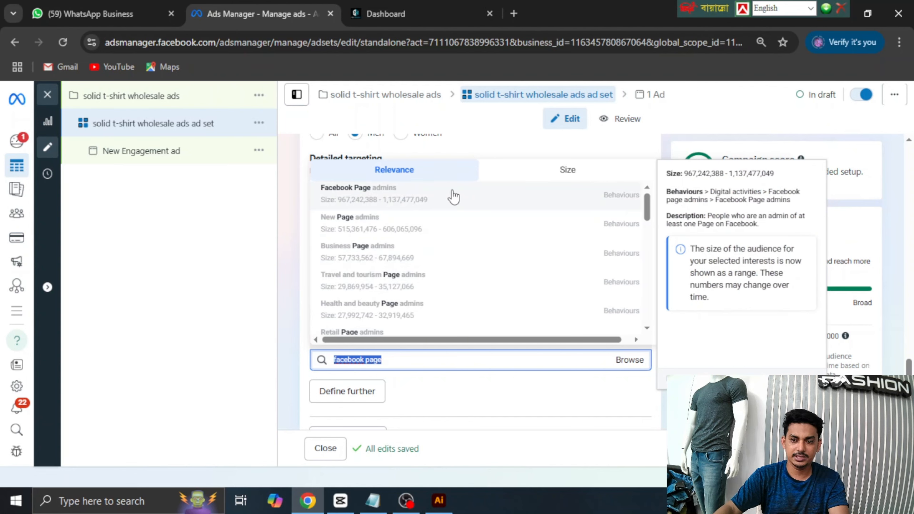
click(509, 199)
Add the suggested job title Buyer and the behaviour Facebook Payments users (90 days) to the detailed targeting
scroll(476, 273, down, 2)
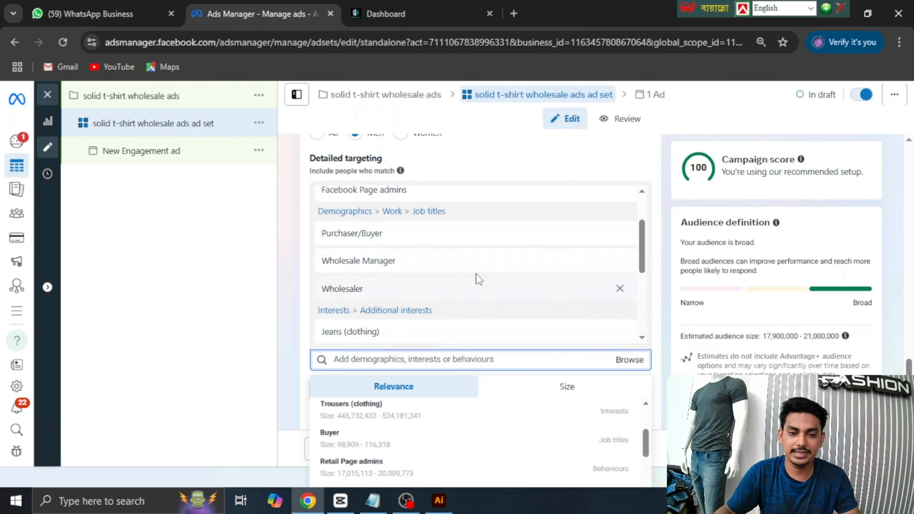
scroll(475, 273, down, 5)
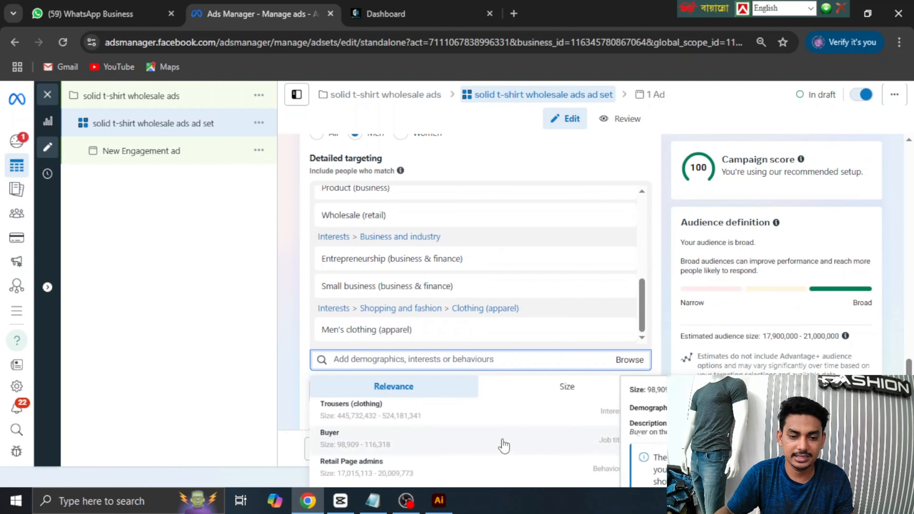
scroll(496, 444, down, 1)
scroll(450, 443, up, 1)
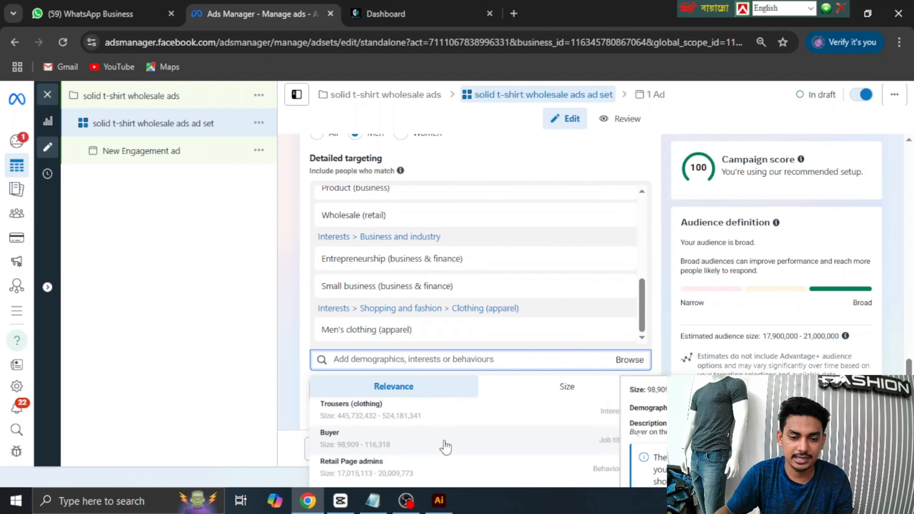
click(407, 448)
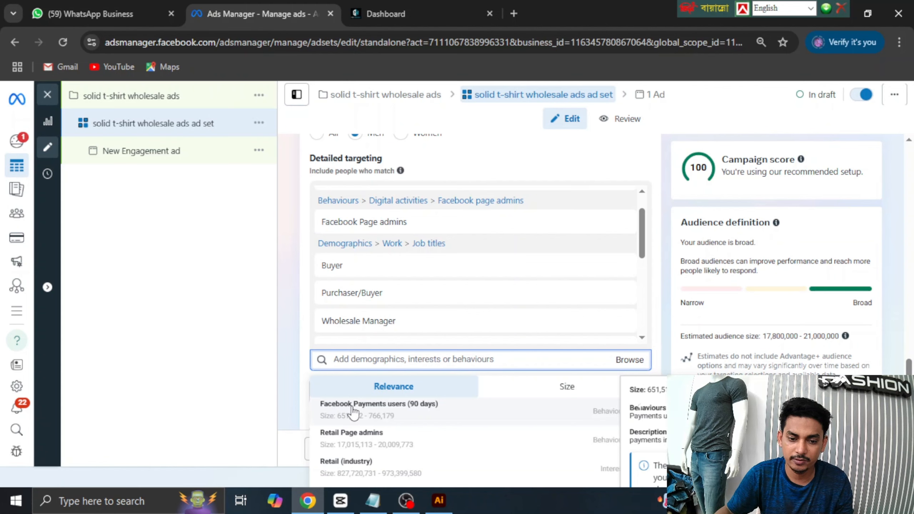
click(446, 416)
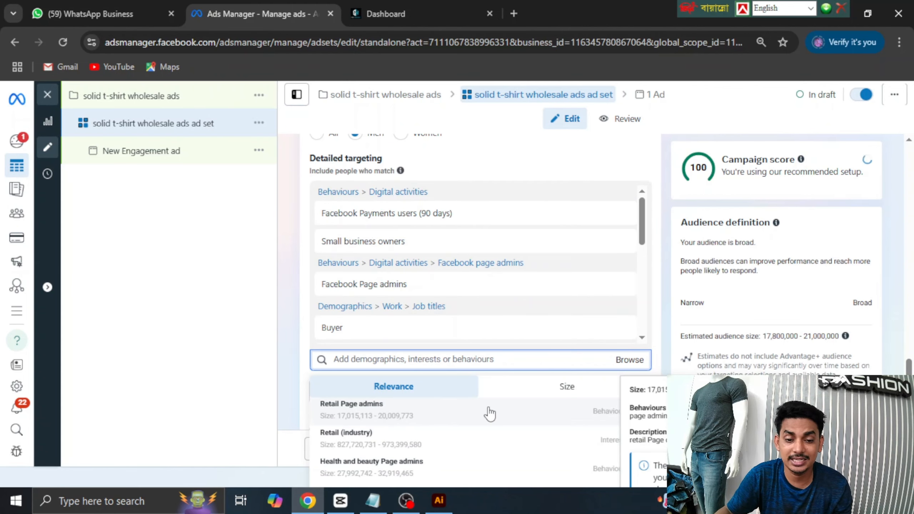
Add the suggested job title Owner and CEO to the detailed targeting
scroll(611, 314, down, 7)
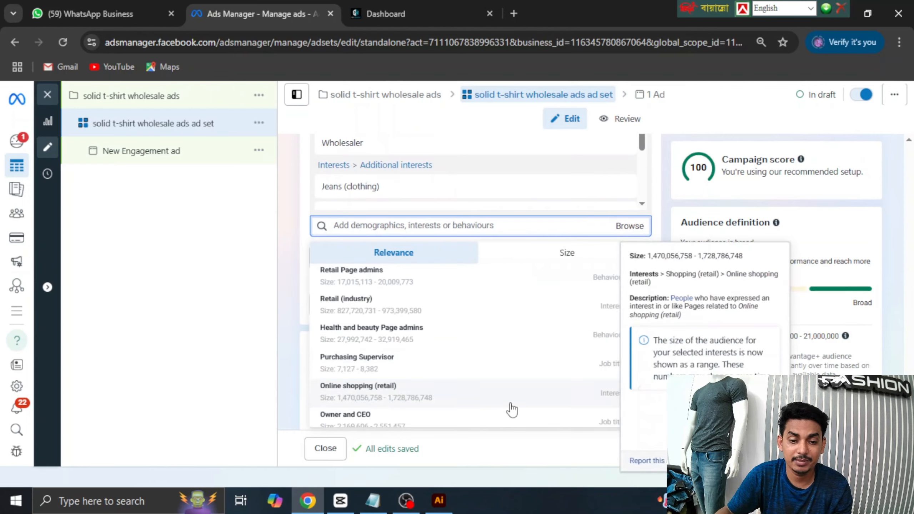
scroll(524, 333, down, 2)
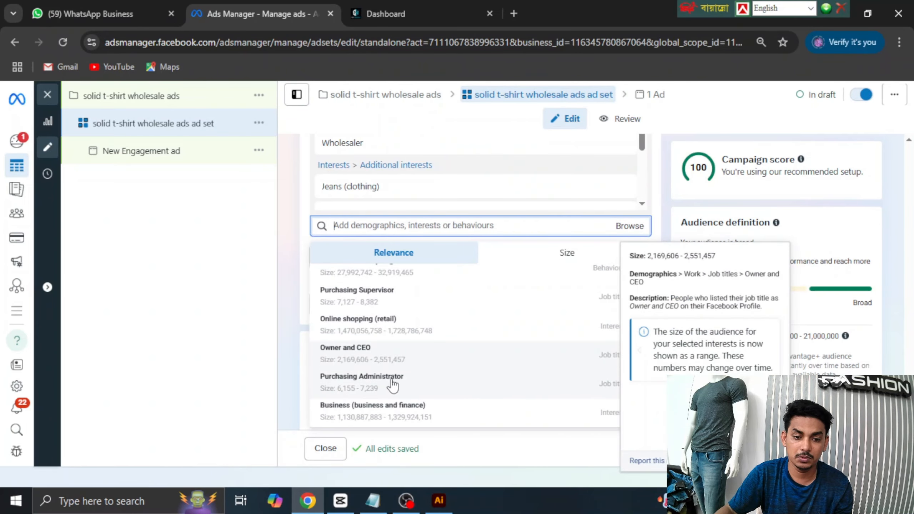
click(426, 355)
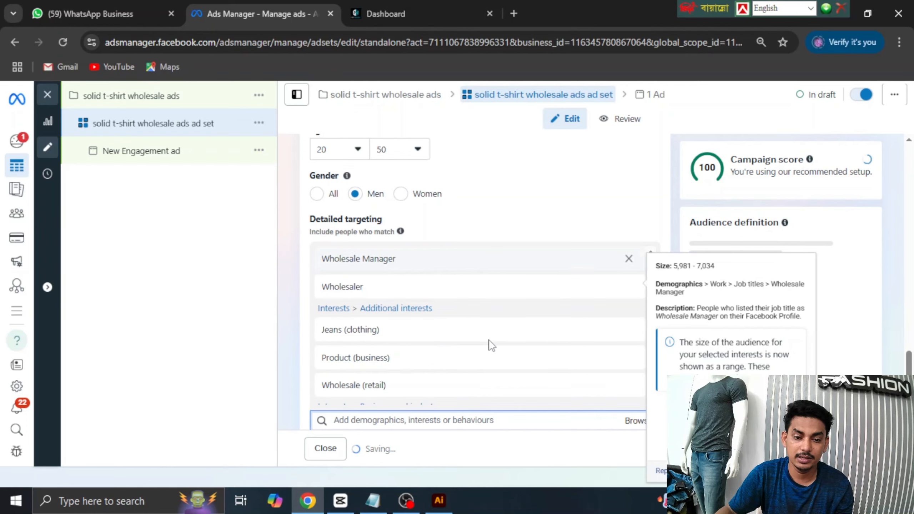
Add the suggested behaviour Business Page admins to the detailed targeting
scroll(479, 357, down, 5)
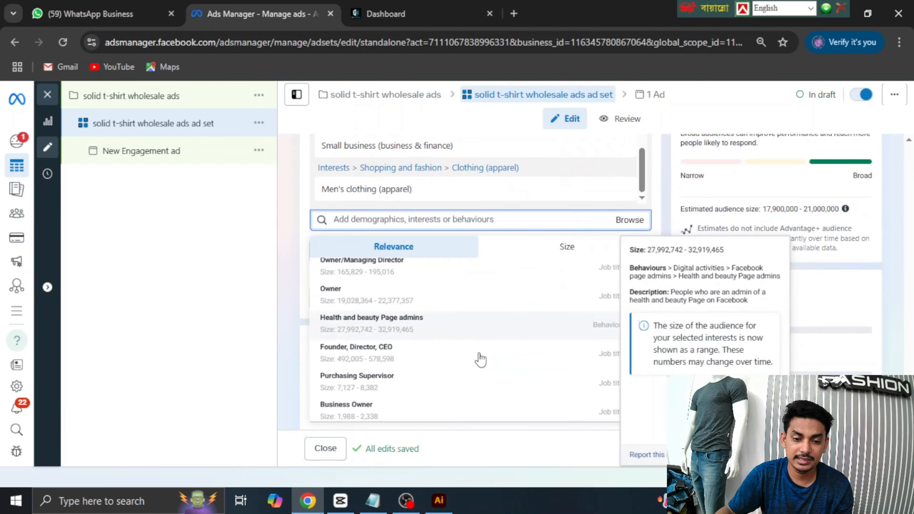
scroll(494, 355, down, 2)
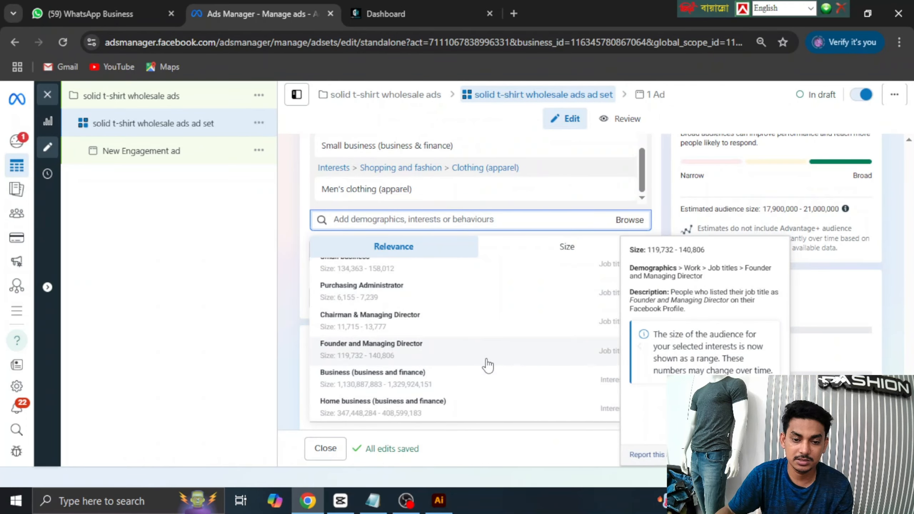
scroll(519, 356, down, 2)
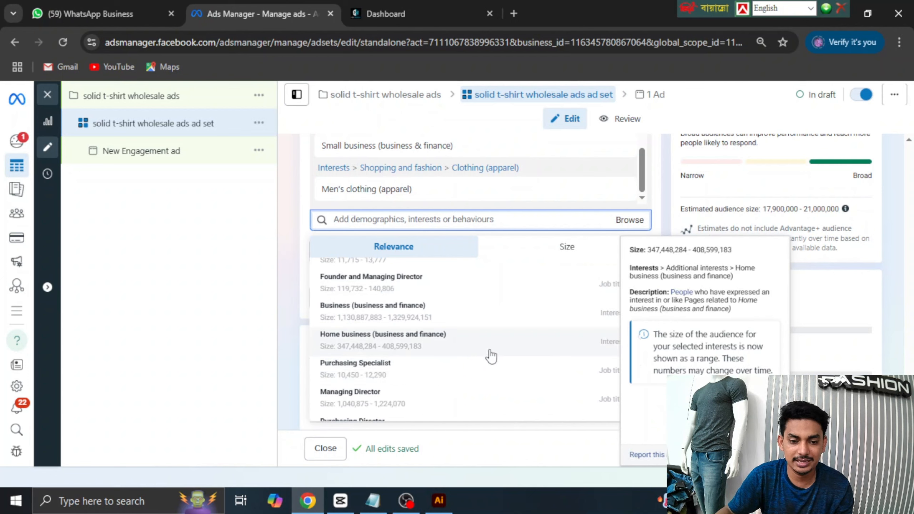
scroll(389, 360, down, 3)
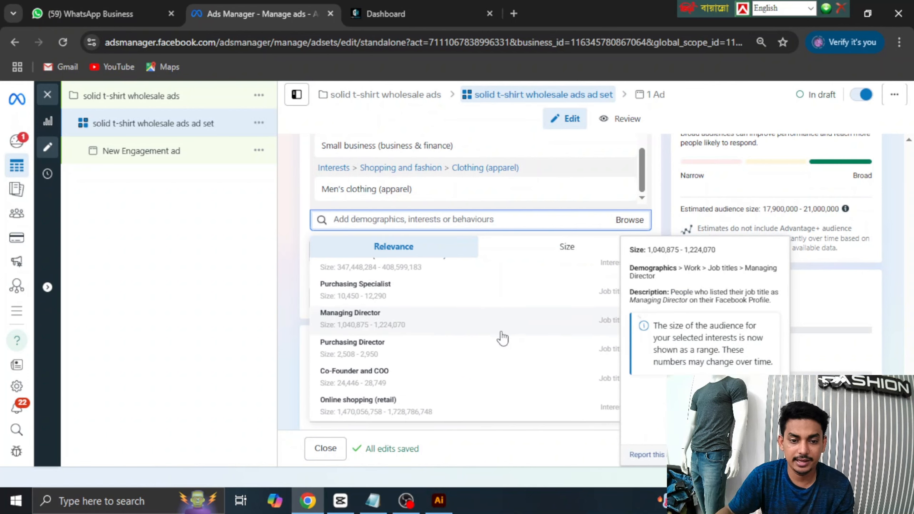
scroll(381, 403, up, 4)
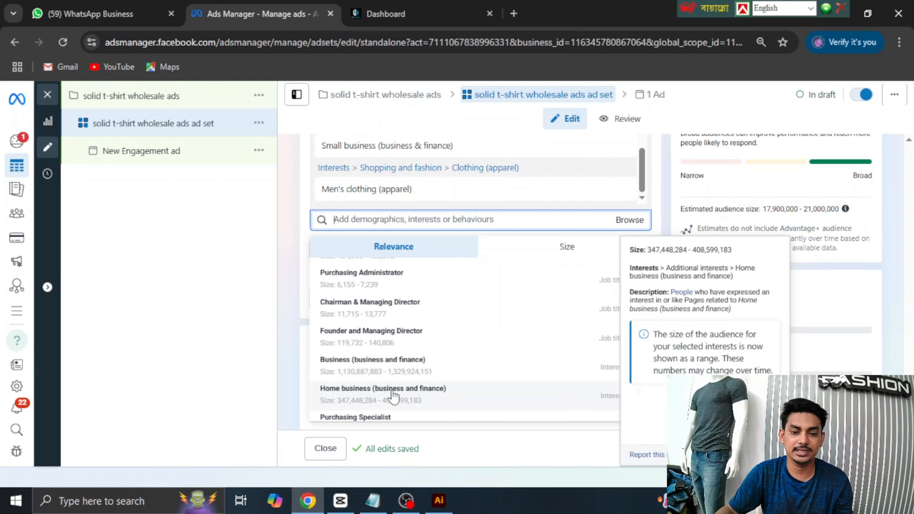
scroll(551, 356, up, 3)
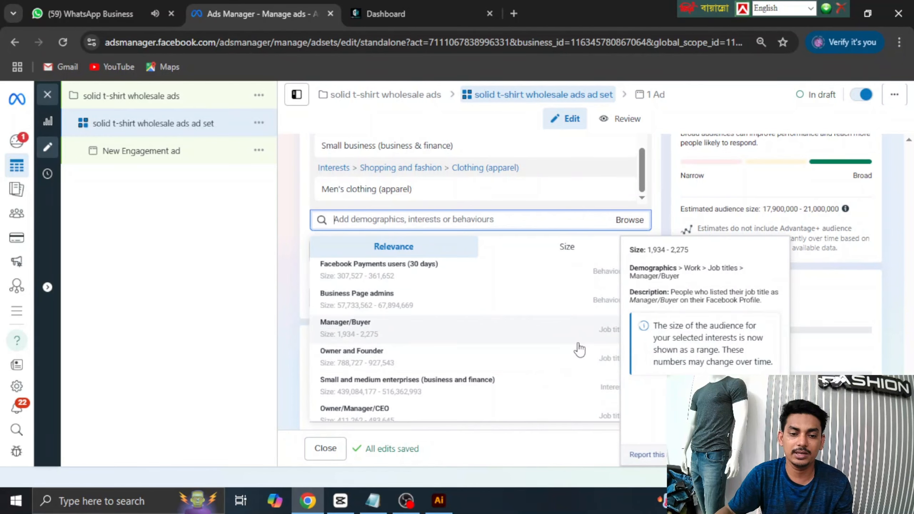
scroll(570, 187, down, 3)
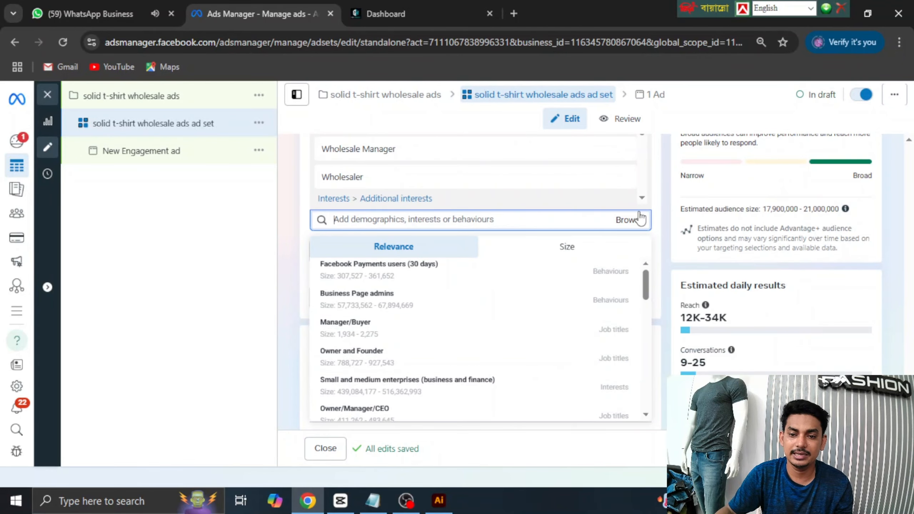
mouse_move(408, 292)
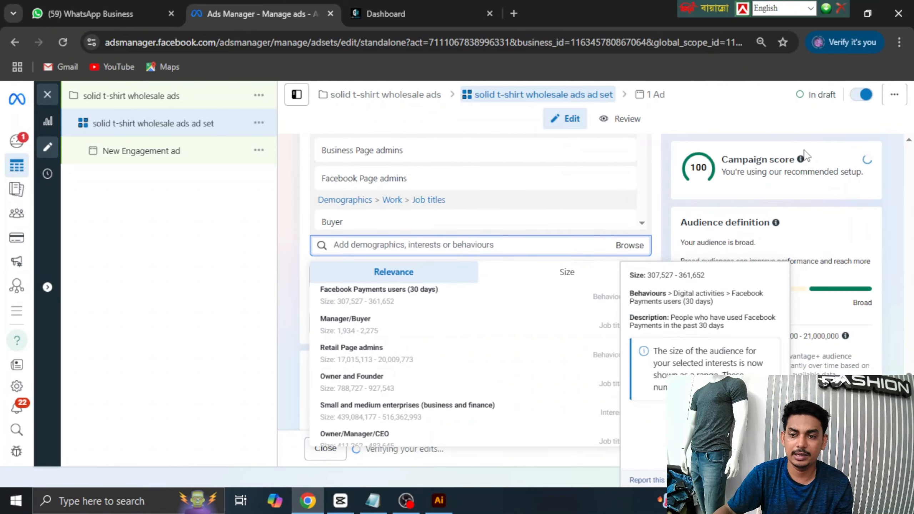
Review the selected detailed targeting and add the suggested job titles Owner and Owner/Managing Director
scroll(911, 210, up, 4)
scroll(443, 302, up, 3)
scroll(490, 282, down, 5)
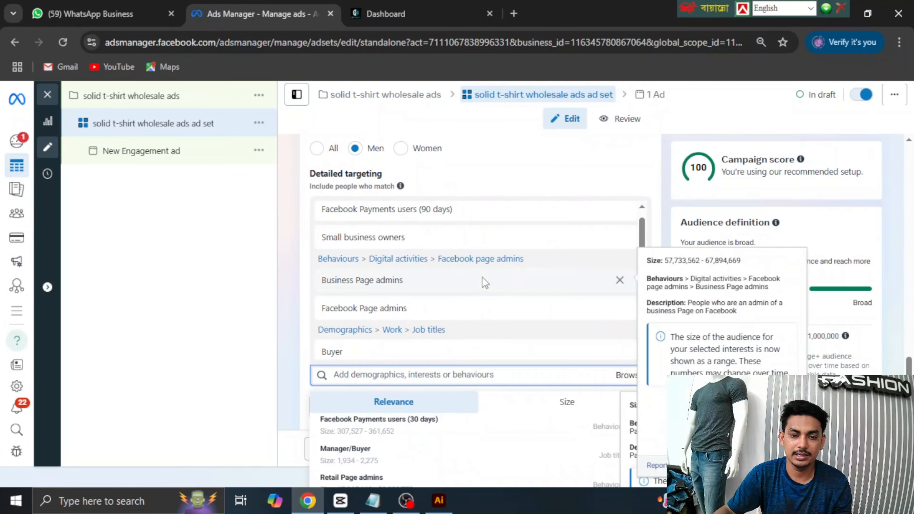
scroll(457, 250, down, 5)
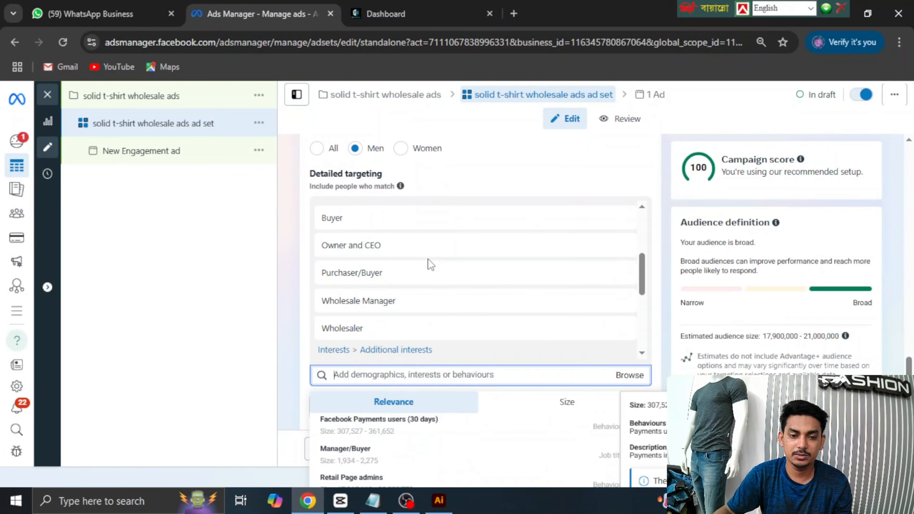
scroll(465, 265, down, 6)
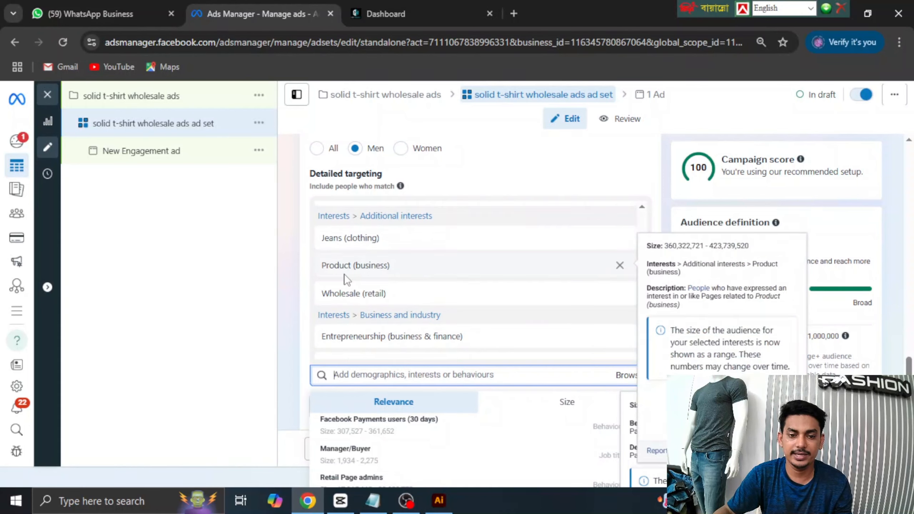
scroll(512, 254, down, 2)
scroll(447, 392, down, 6)
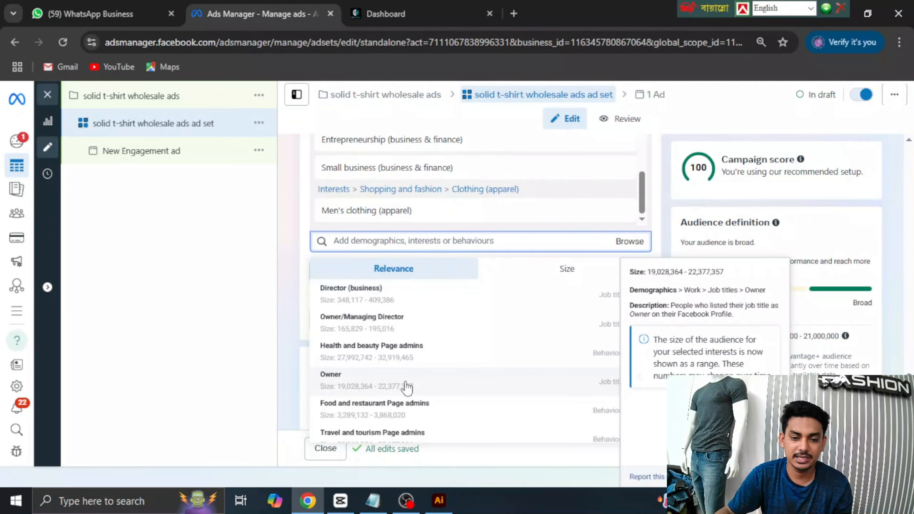
click(407, 387)
click(375, 358)
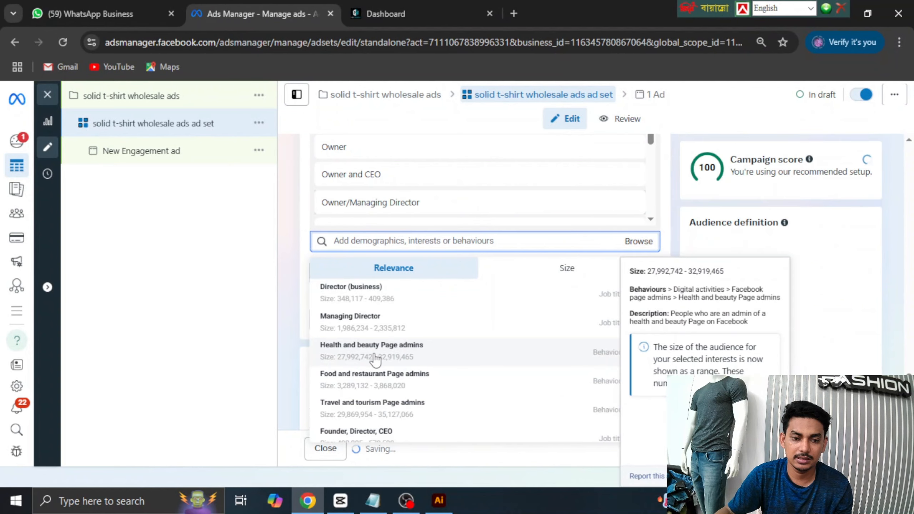
scroll(439, 347, down, 1)
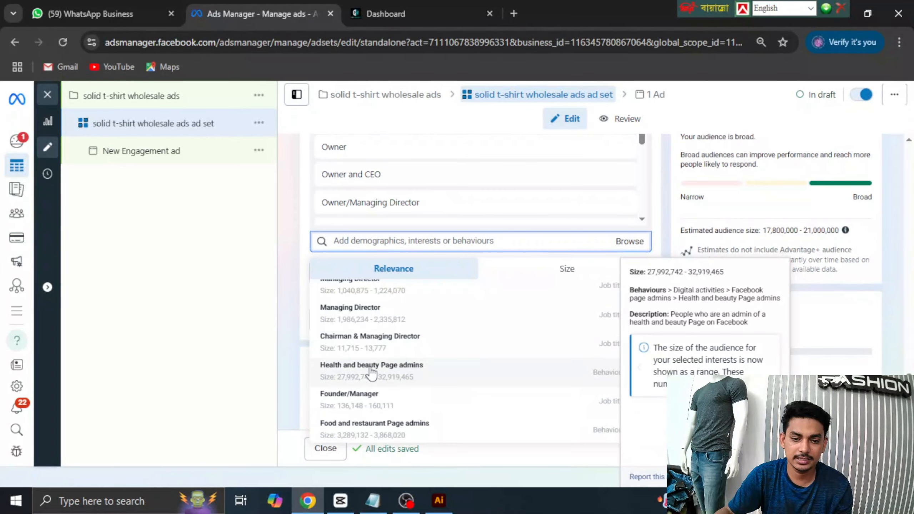
Add the suggested job titles Chairman & Managing Director, Co-Founder and COO, and Business Owner to the detailed targeting
click(410, 348)
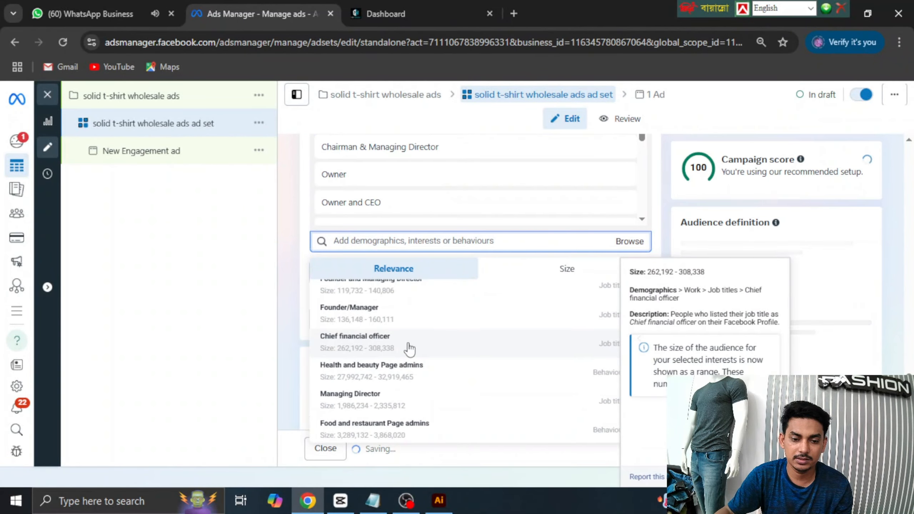
scroll(464, 346, down, 3)
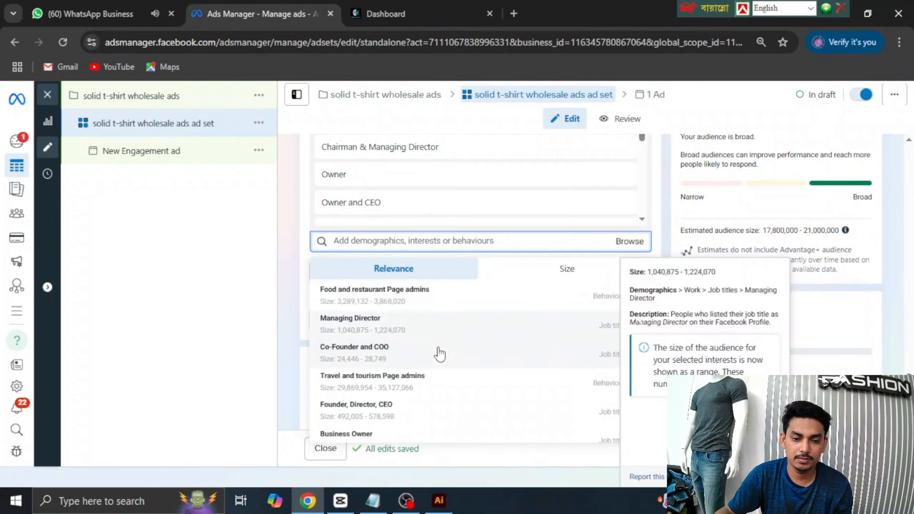
click(438, 356)
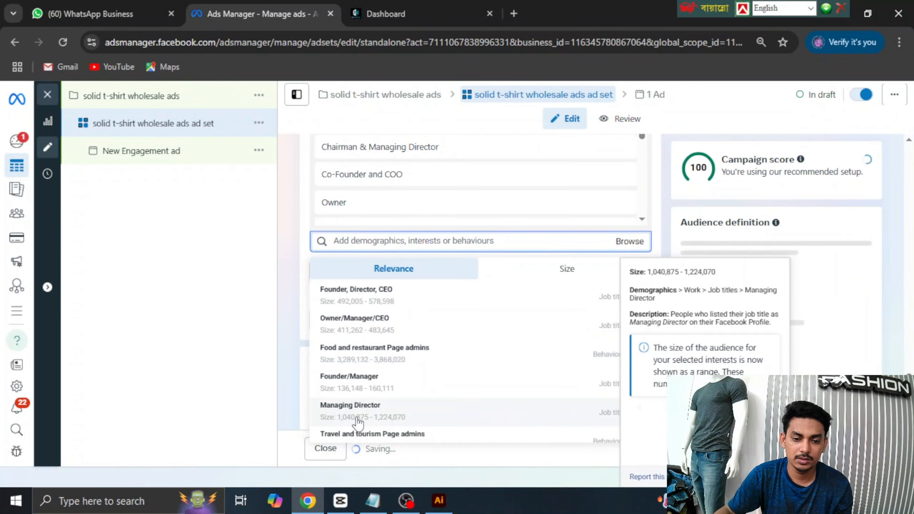
scroll(436, 378, down, 2)
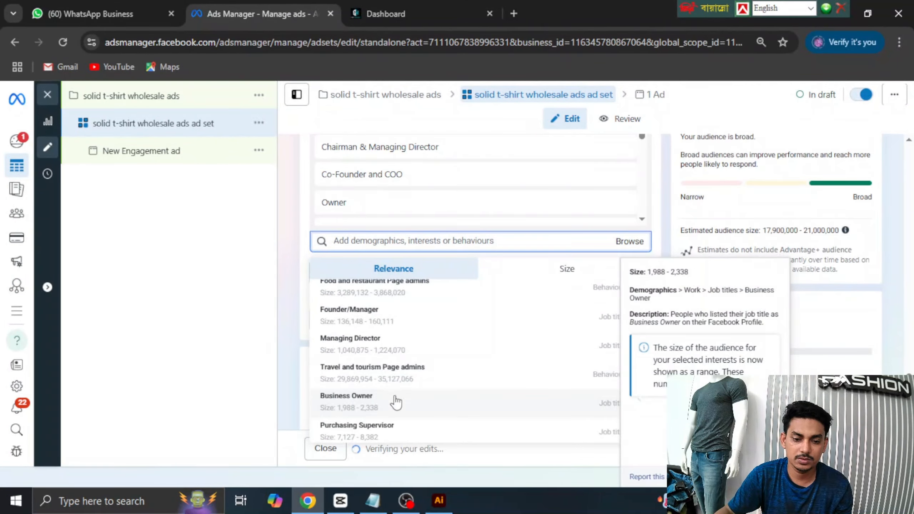
click(396, 402)
Add the suggested job titles Purchasing Administrator and Co Owner to the detailed targeting and close the suggestions
scroll(484, 341, down, 5)
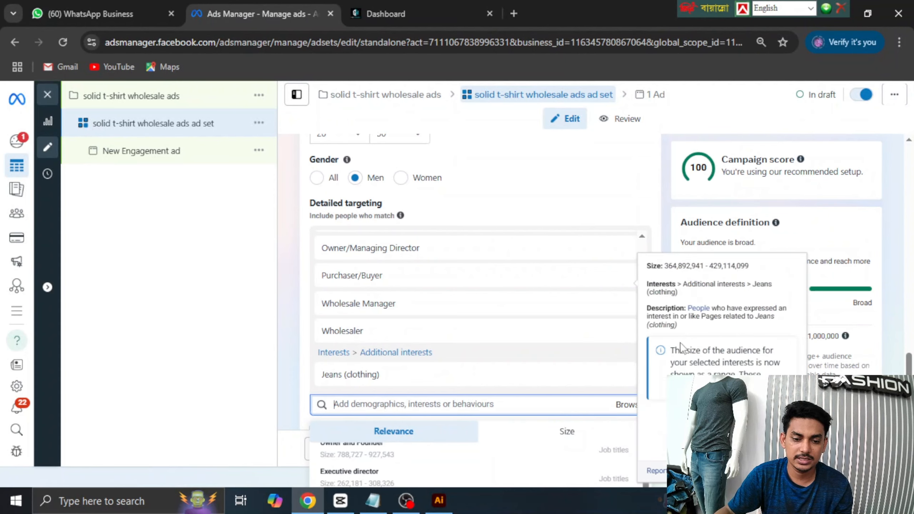
scroll(551, 406, down, 3)
scroll(454, 398, down, 4)
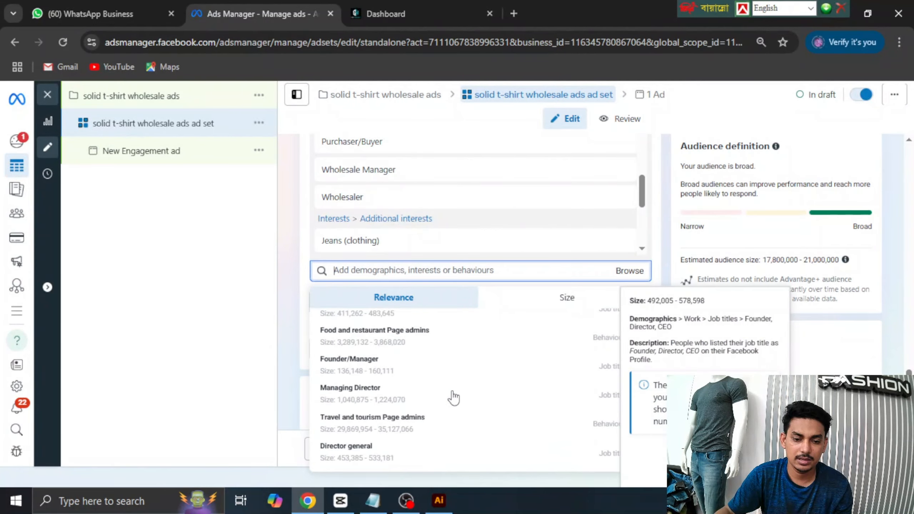
scroll(523, 386, down, 2)
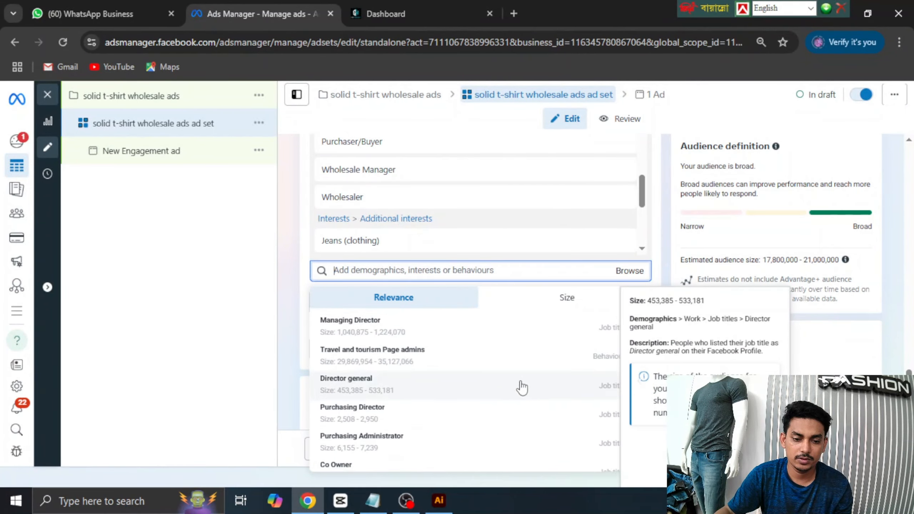
scroll(522, 387, down, 2)
click(492, 380)
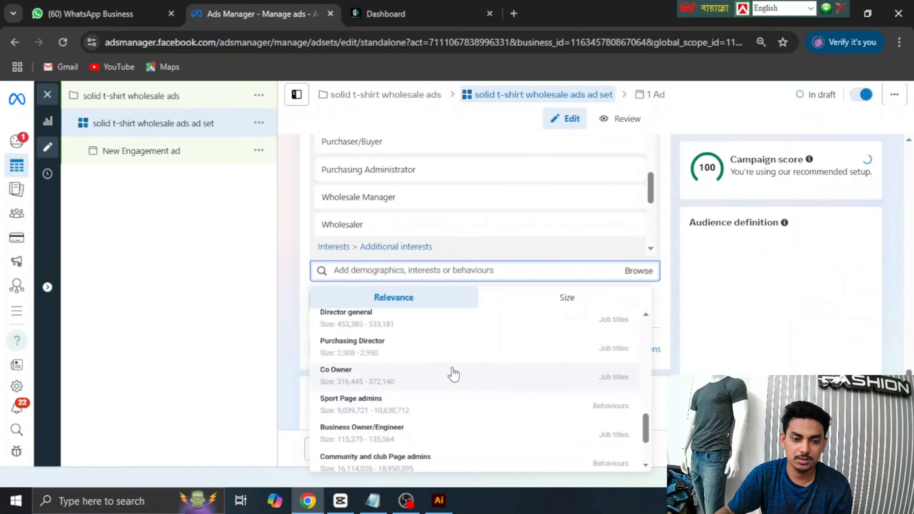
scroll(521, 396, down, 3)
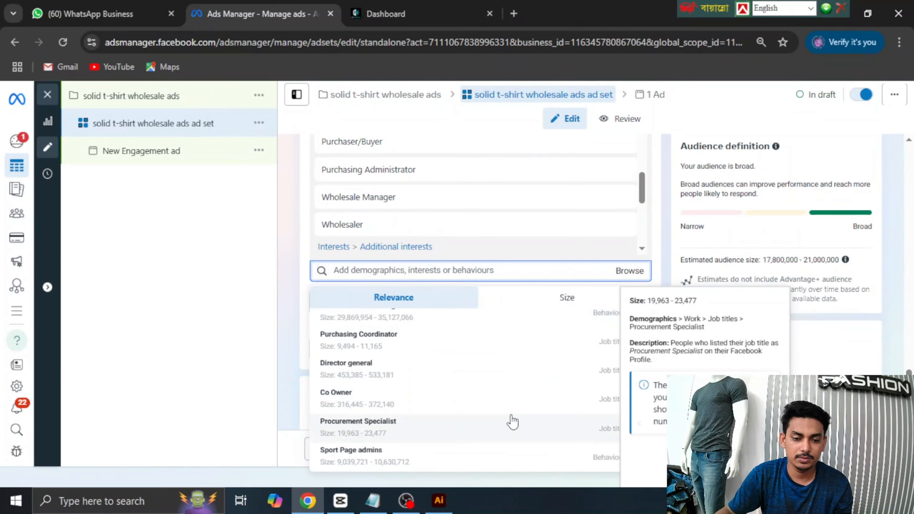
click(363, 399)
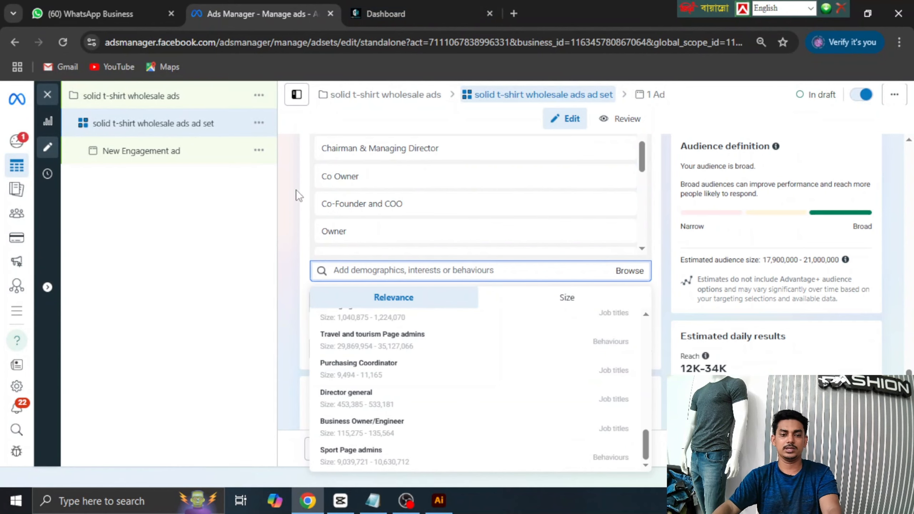
click(278, 200)
Open the ad set's placement settings for editing and switch from Advantage+ placements to manual placements
scroll(502, 232, down, 4)
scroll(518, 316, down, 3)
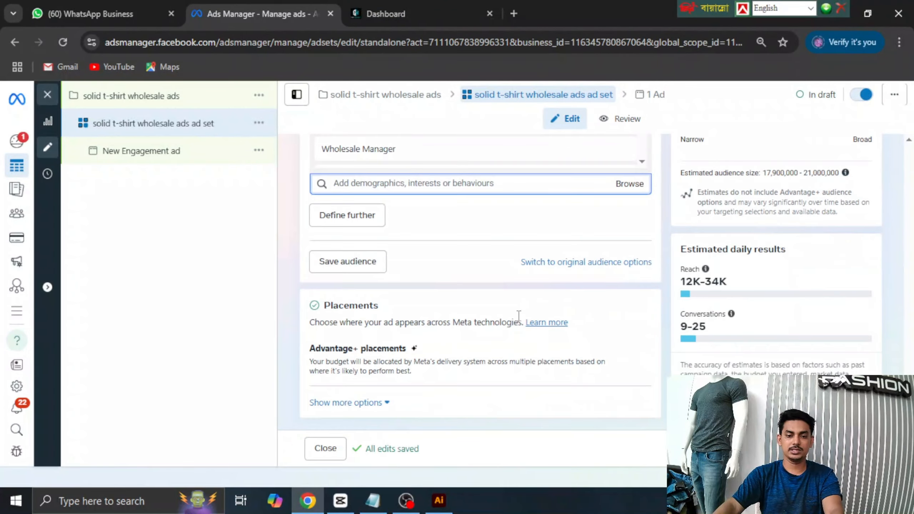
mouse_move(606, 351)
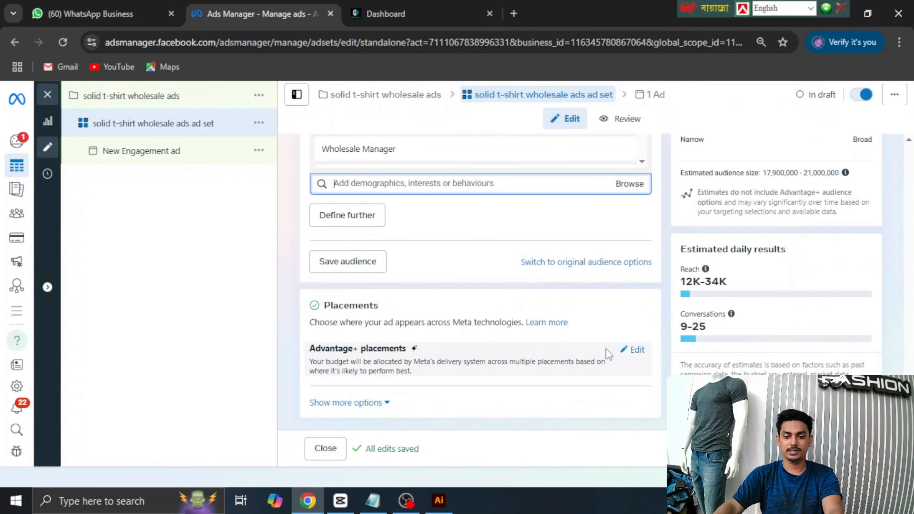
click(637, 355)
scroll(454, 367, down, 1)
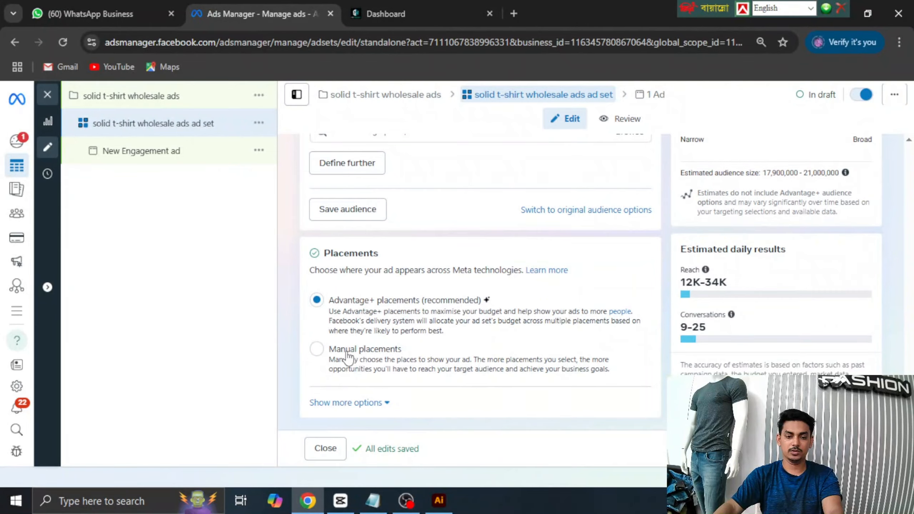
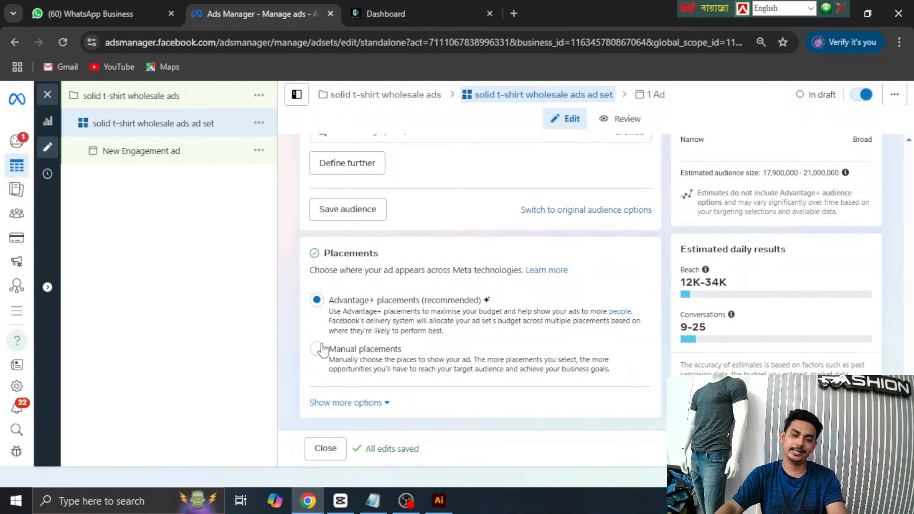
click(320, 363)
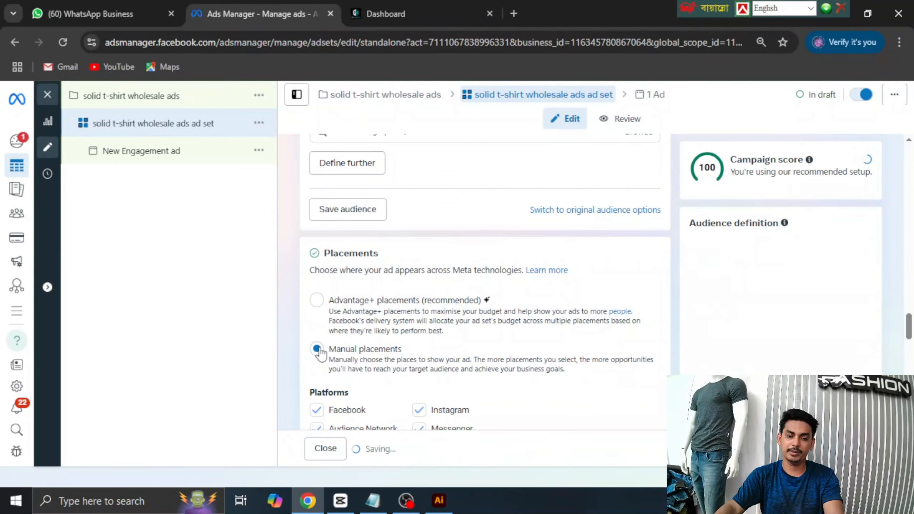
Exclude Instagram, Messenger and Audience Network from the placement platforms, keeping only Facebook
scroll(504, 363, down, 5)
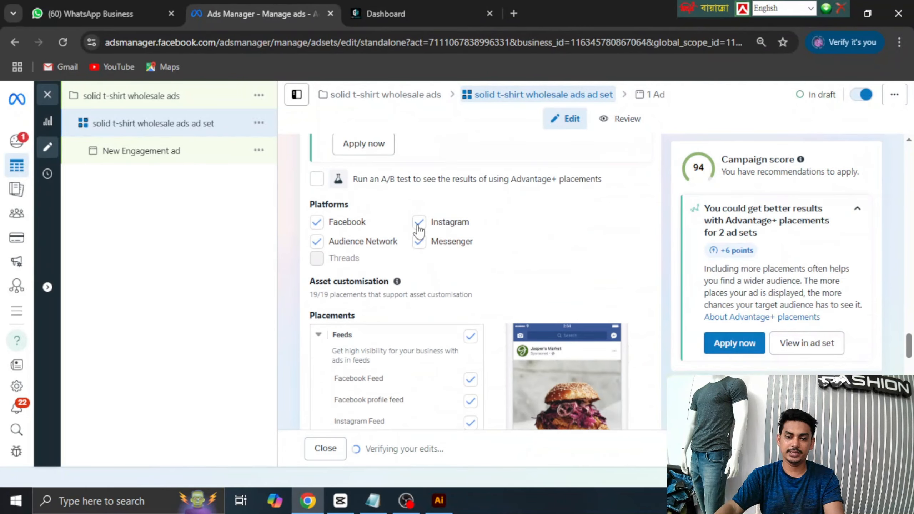
click(419, 222)
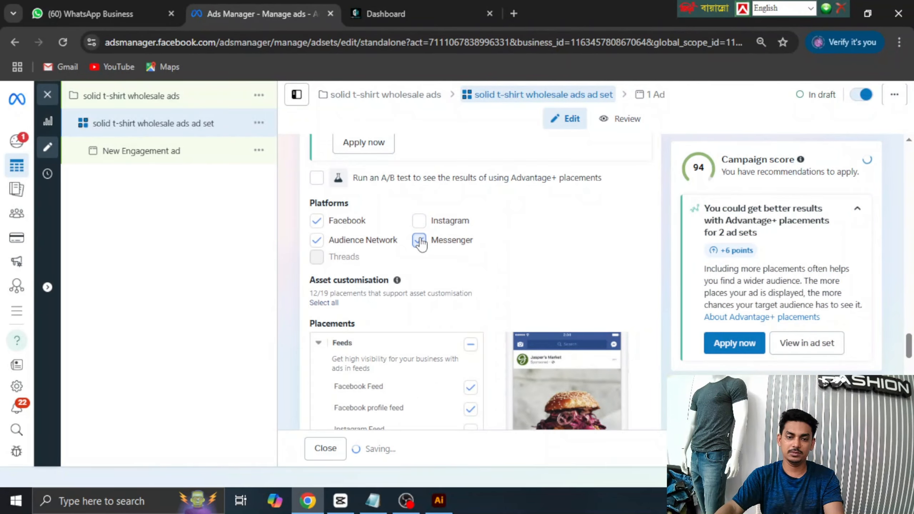
click(317, 240)
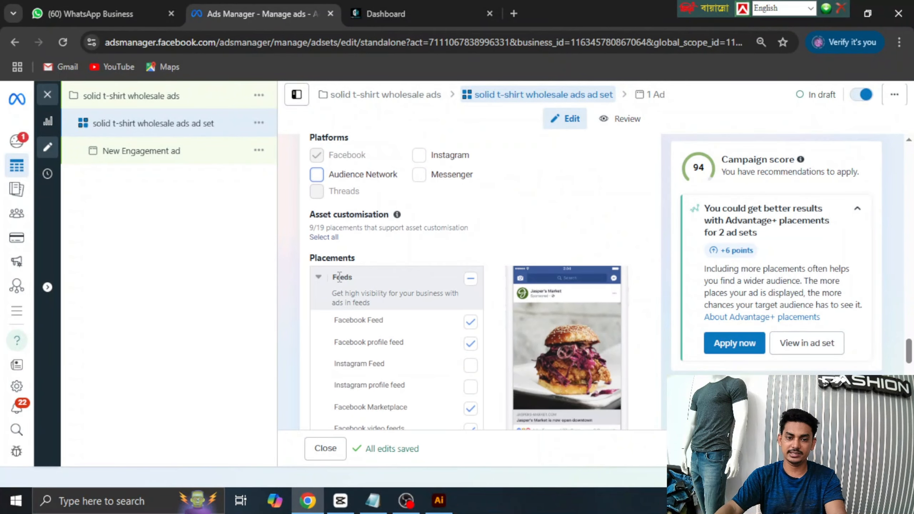
scroll(505, 271, down, 2)
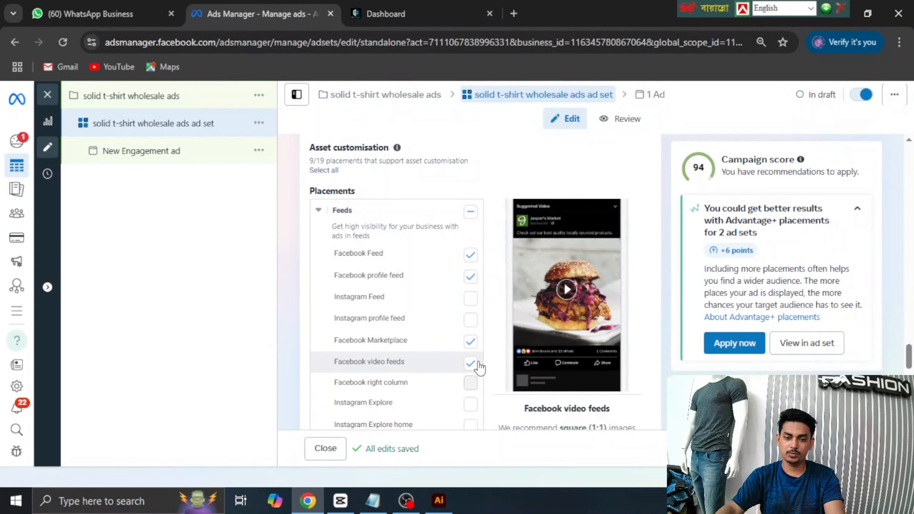
scroll(457, 288, down, 5)
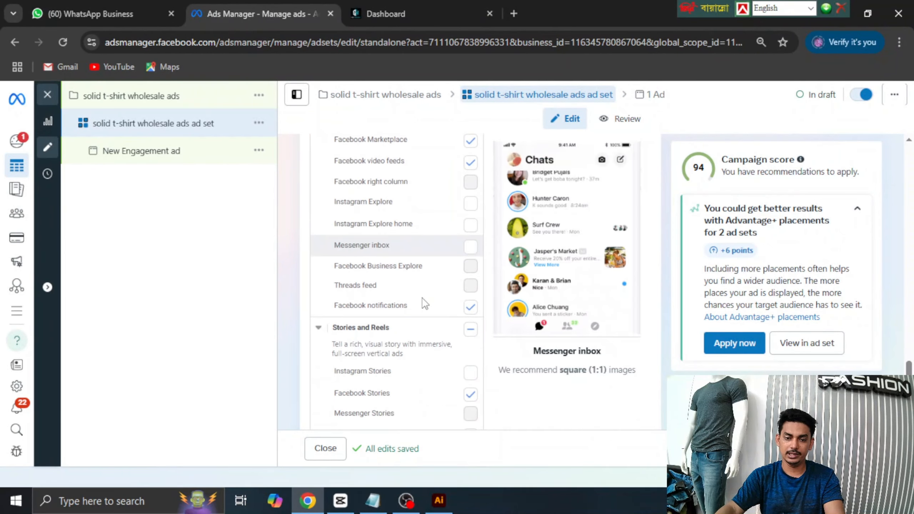
click(470, 309)
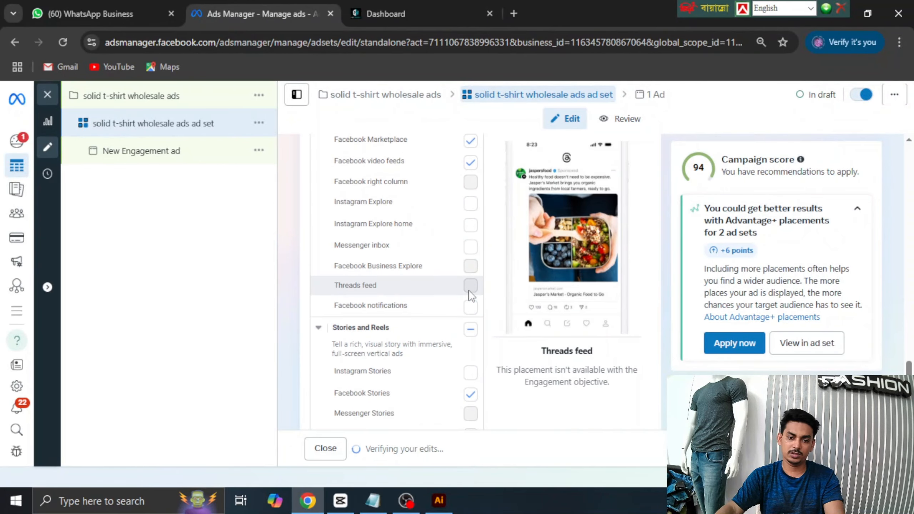
click(471, 309)
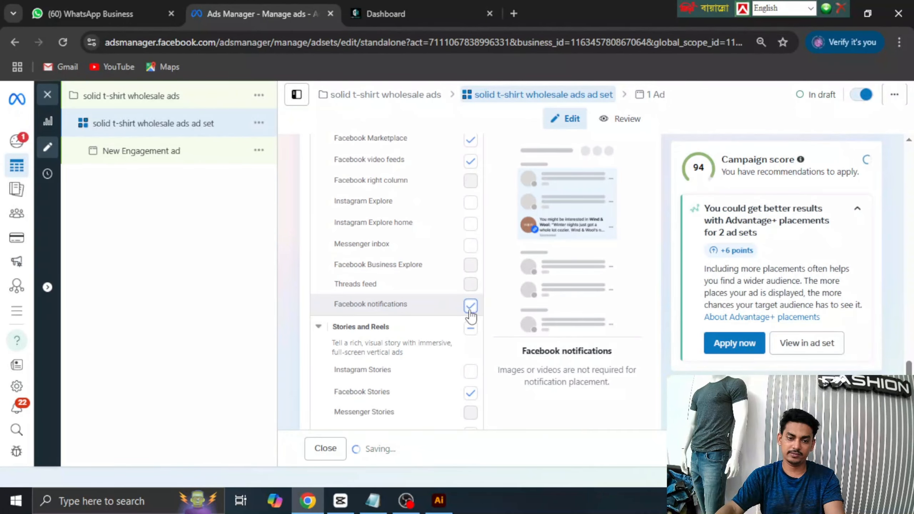
scroll(360, 252, down, 4)
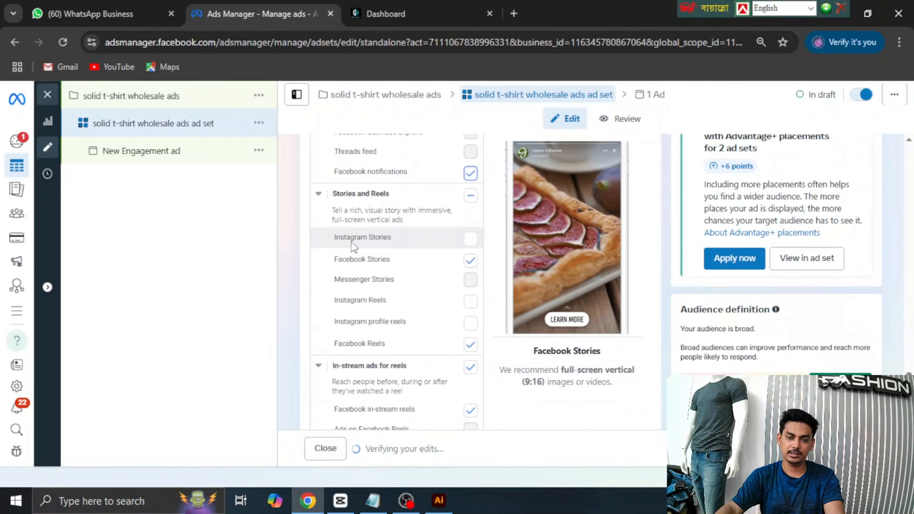
click(471, 197)
scroll(474, 202, down, 1)
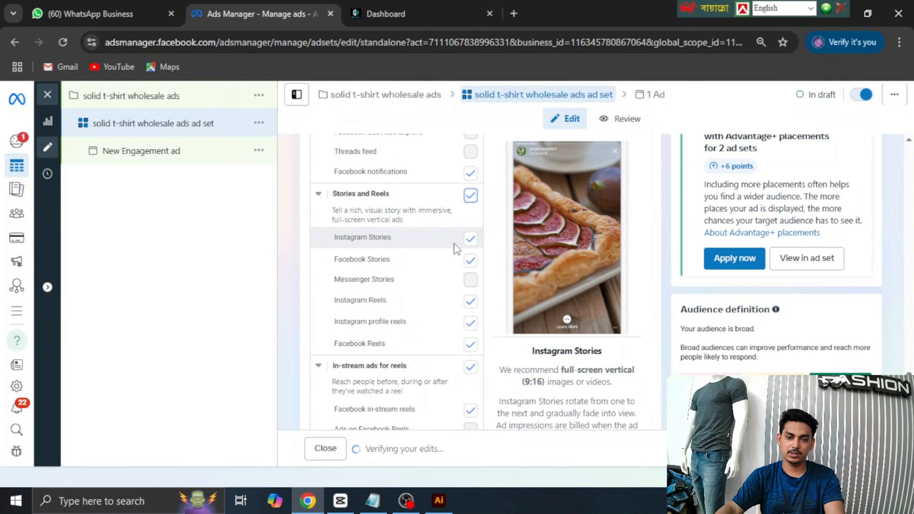
click(471, 239)
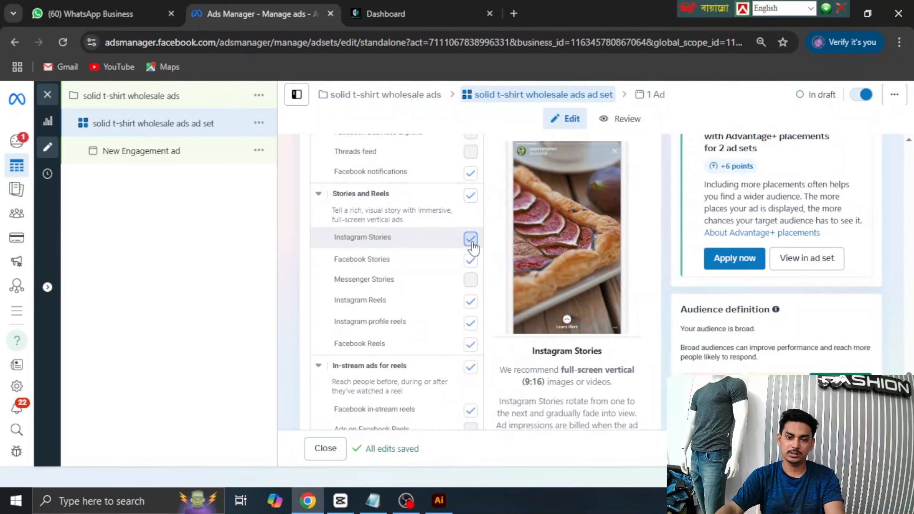
click(471, 239)
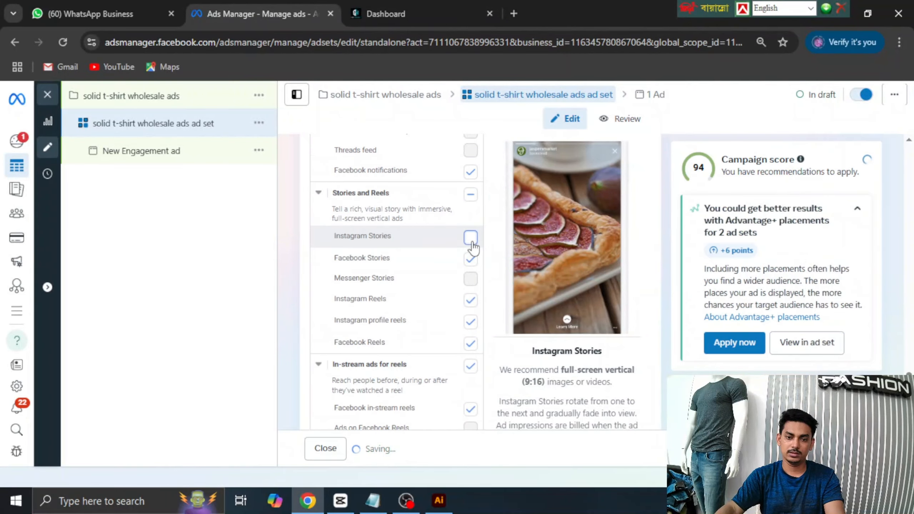
click(470, 304)
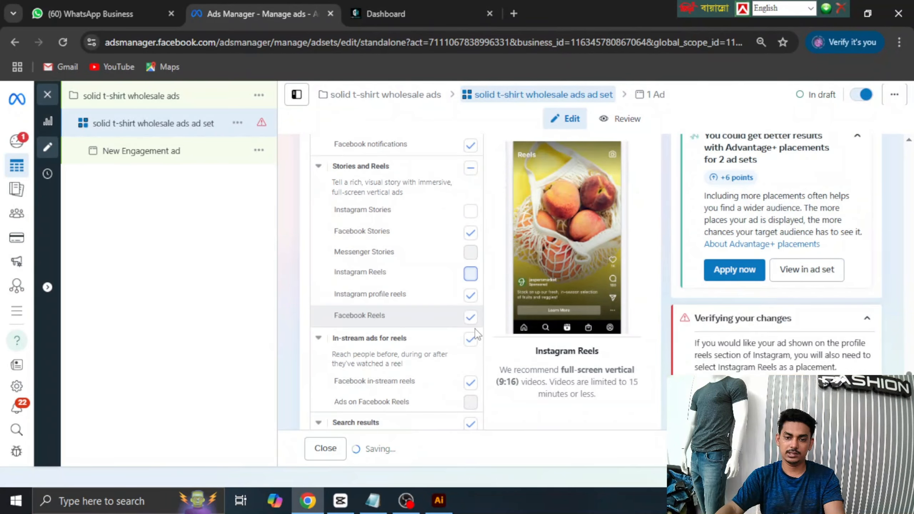
click(471, 322)
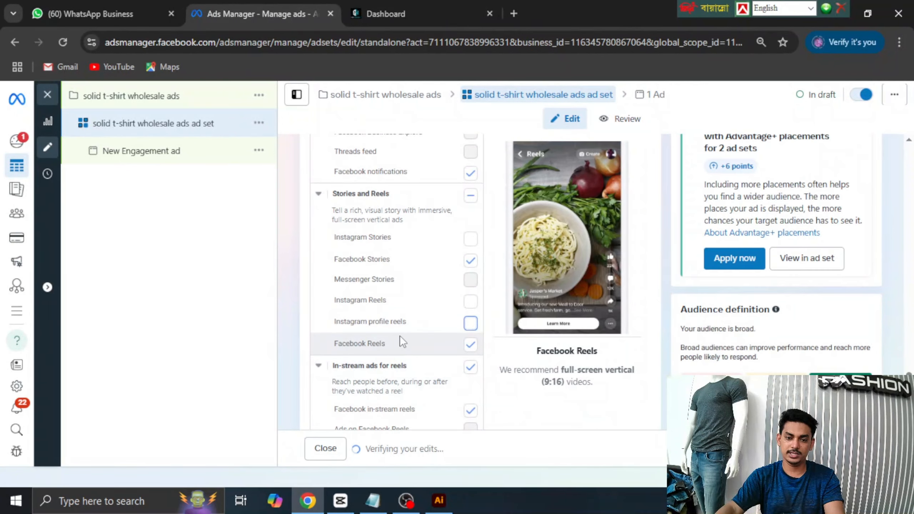
Exclude the Search results group from the ad set's placements
scroll(450, 320, down, 2)
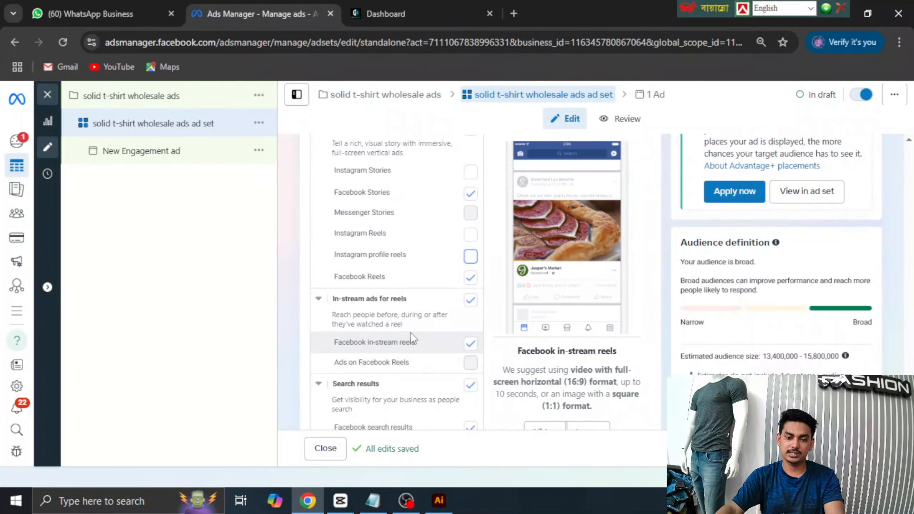
scroll(409, 332, down, 2)
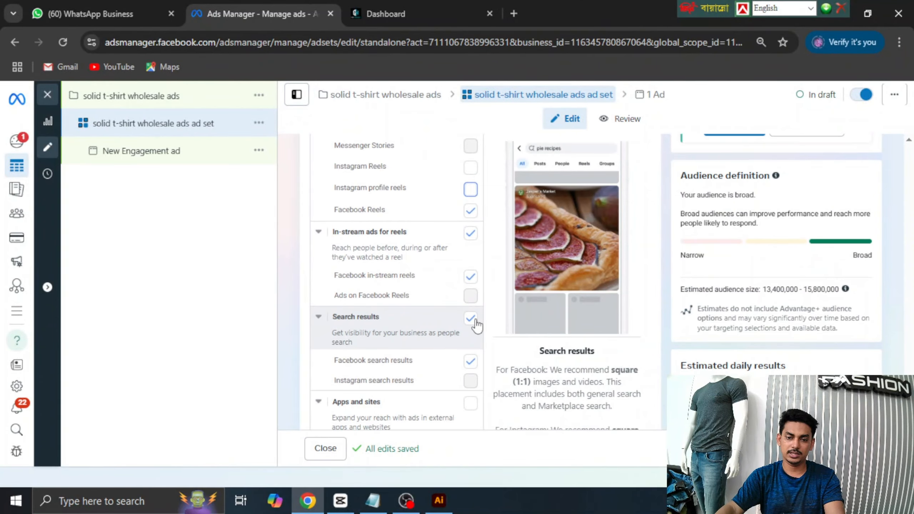
click(405, 323)
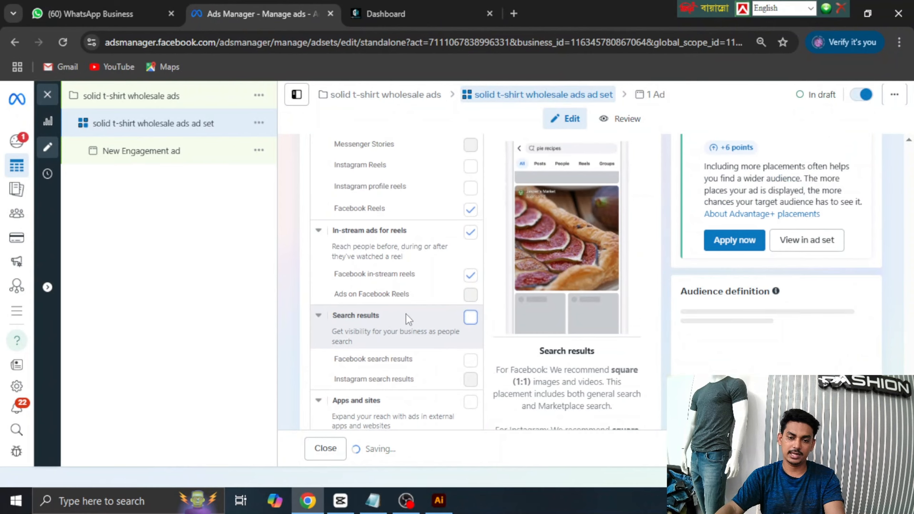
Review the manual placement selections from Apps and sites back up to the Facebook feeds
scroll(407, 312, down, 2)
scroll(411, 310, down, 1)
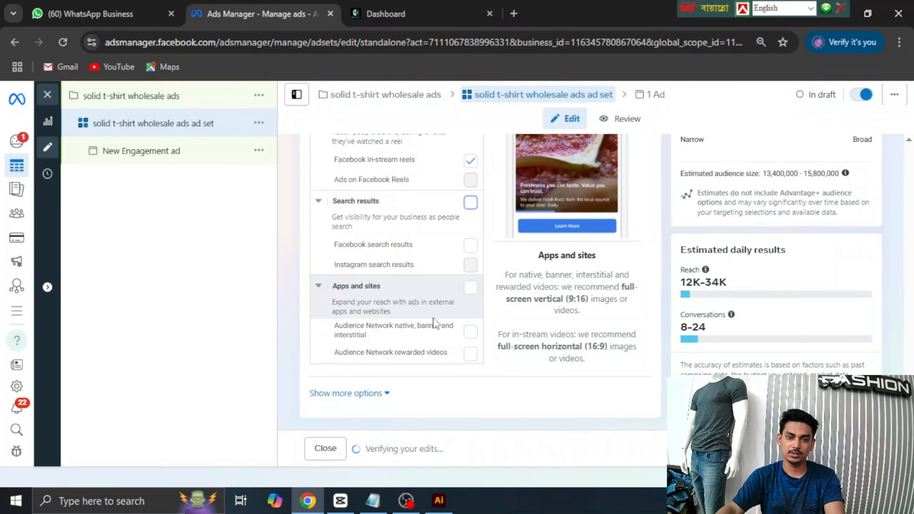
scroll(434, 319, up, 3)
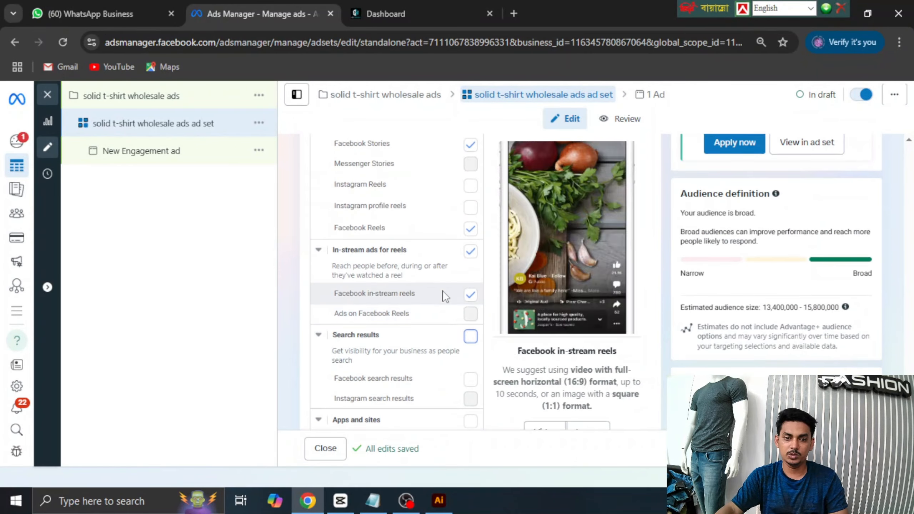
scroll(443, 290, up, 3)
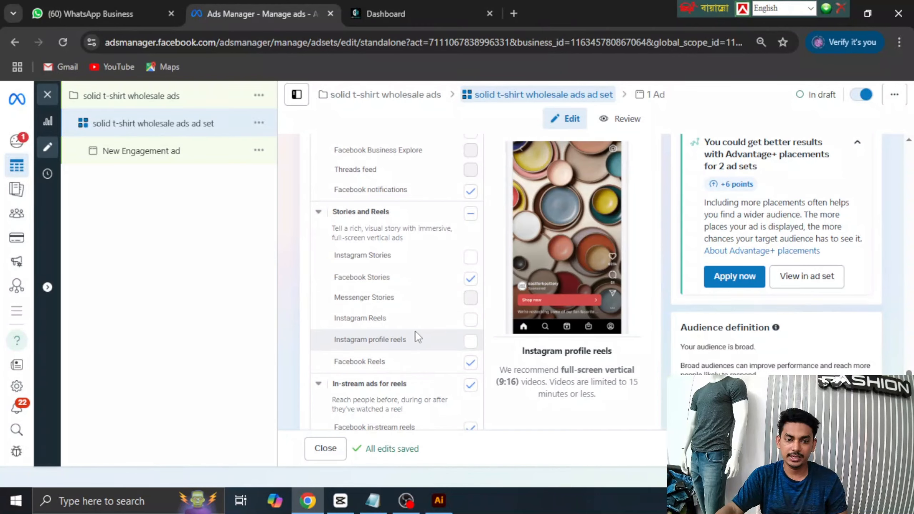
scroll(426, 310, up, 2)
scroll(427, 310, up, 3)
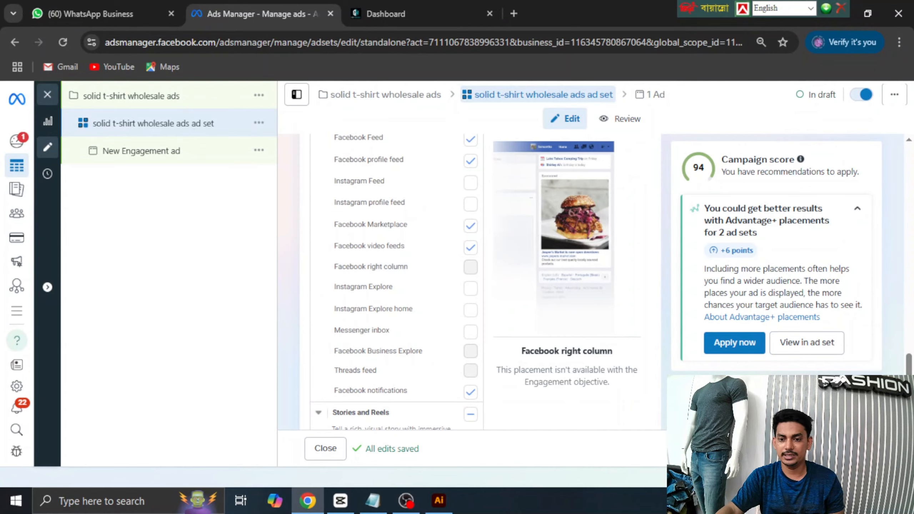
Continue from the ad set's placements to the ad-level settings of the new engagement ad
scroll(478, 262, down, 6)
click(863, 449)
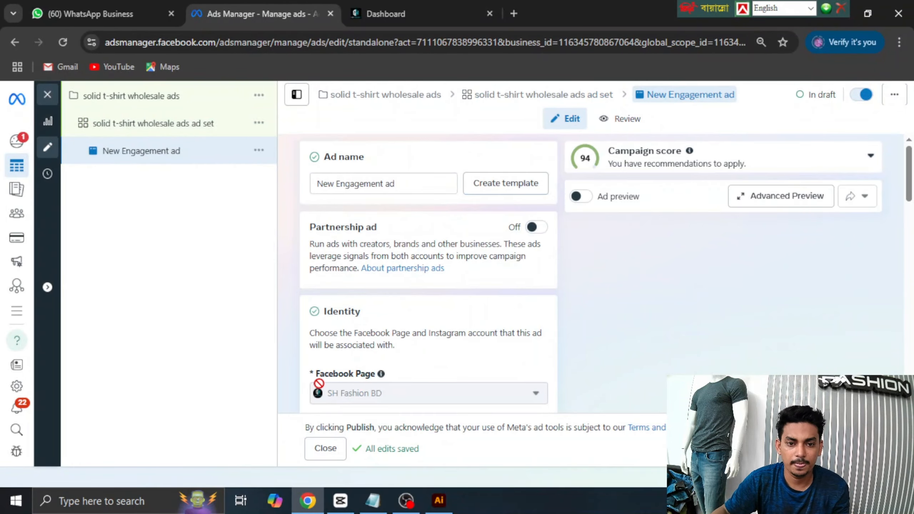
Rename the ad as "facebook page Engagement ad"
drag(385, 184, 311, 189)
click(349, 195)
text(facebook page)
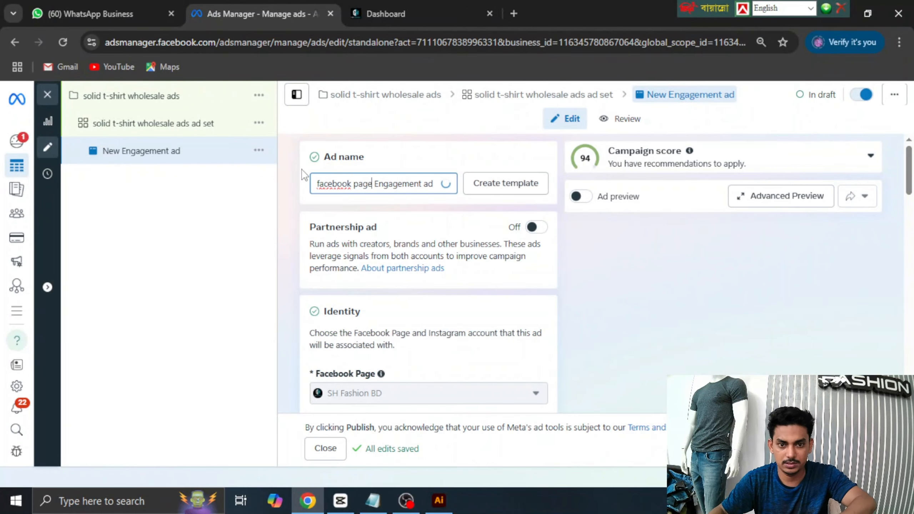
click(416, 169)
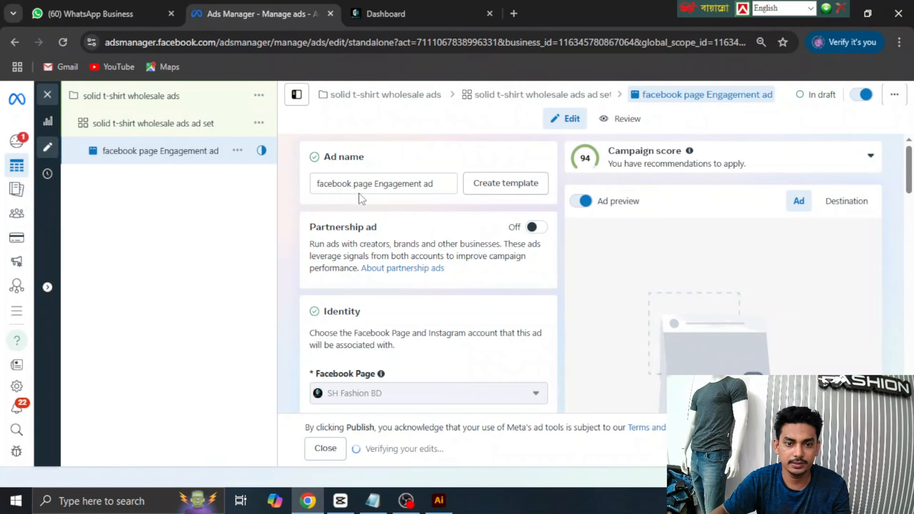
Rename the ad as "solid T-shirt Engagement ad"
click(372, 183)
key(BackSpace)
key(BackSpace)
key(BackSpace)
key(BackSpace)
key(BackSpace)
key(BackSpace)
key(BackSpace)
key(BackSpace)
key(BackSpace)
key(BackSpace)
key(BackSpace)
key(BackSpace)
key(BackSpace)
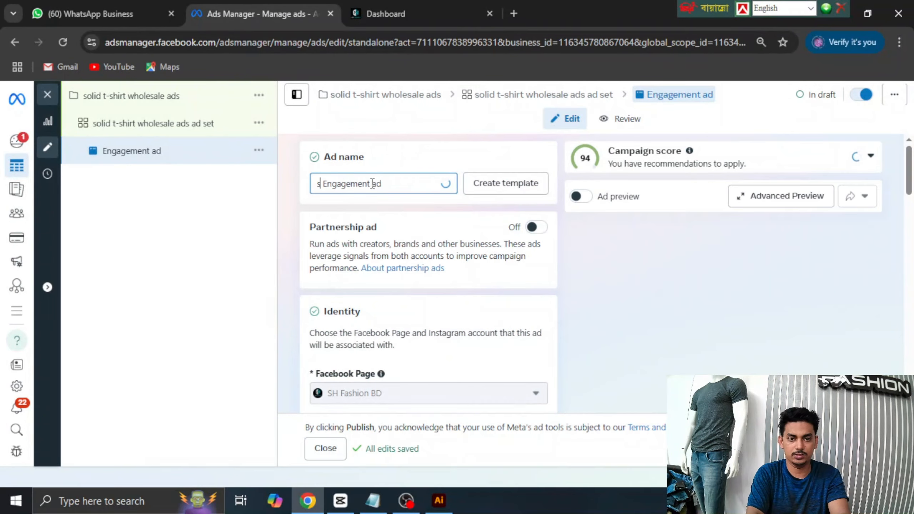
text(solid t)
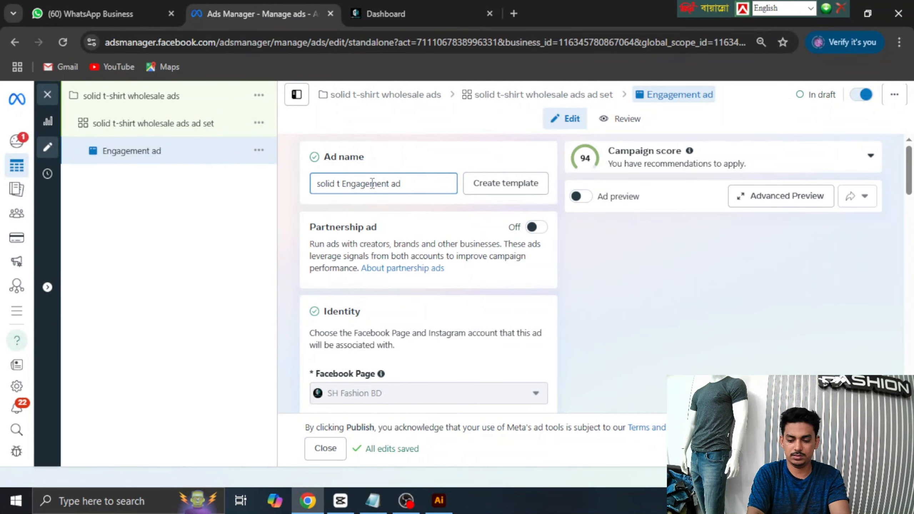
key(BackSpace)
text(T-shirt)
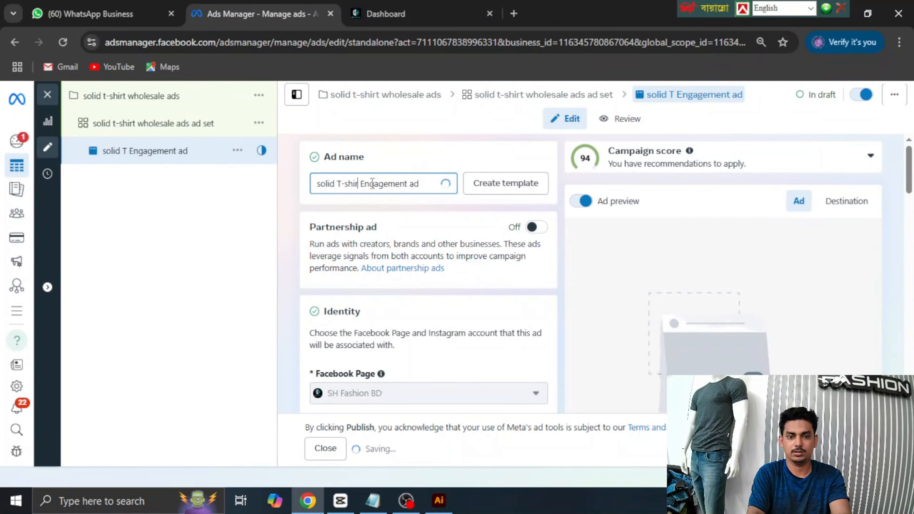
click(426, 166)
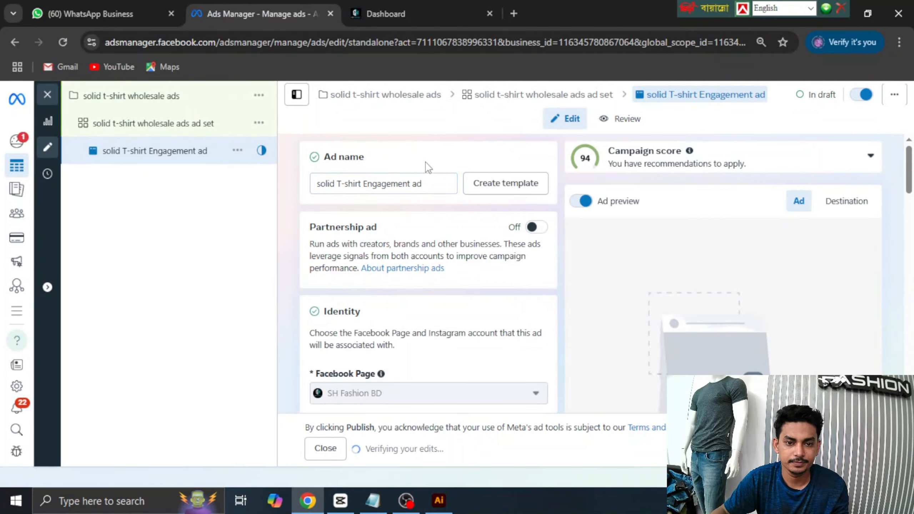
Change the ad setup to use an existing post
scroll(406, 264, down, 3)
mouse_move(453, 256)
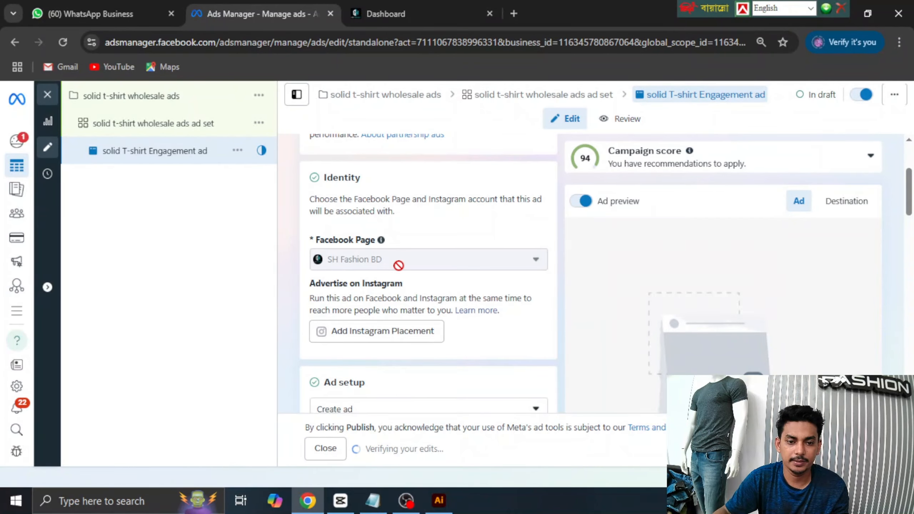
scroll(475, 249, down, 2)
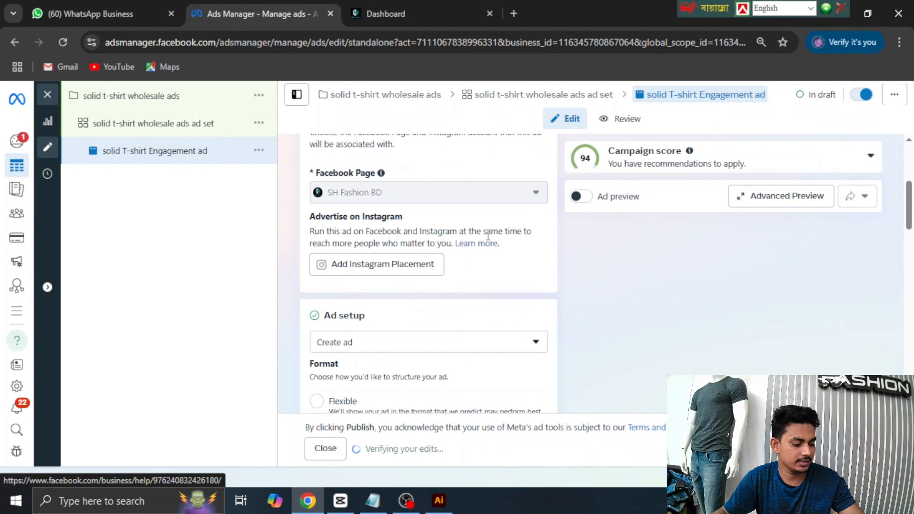
scroll(476, 227, down, 2)
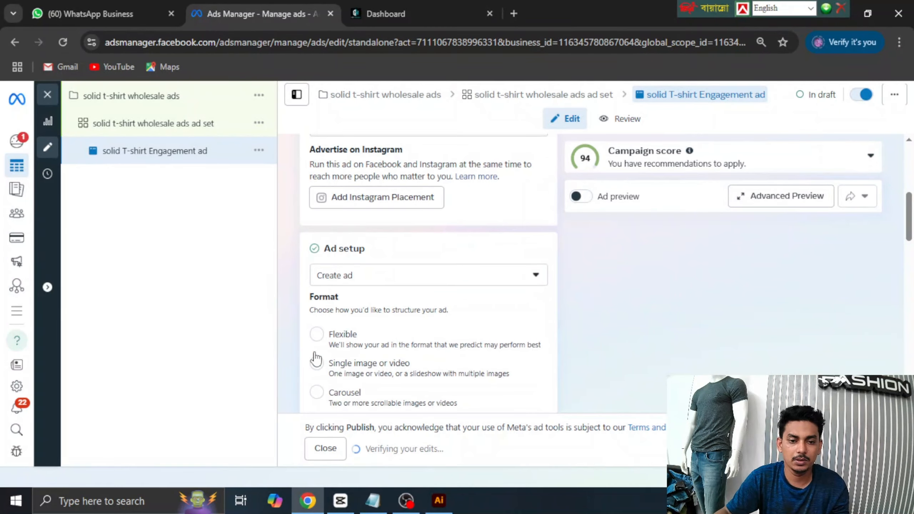
scroll(401, 231, down, 4)
scroll(342, 257, up, 2)
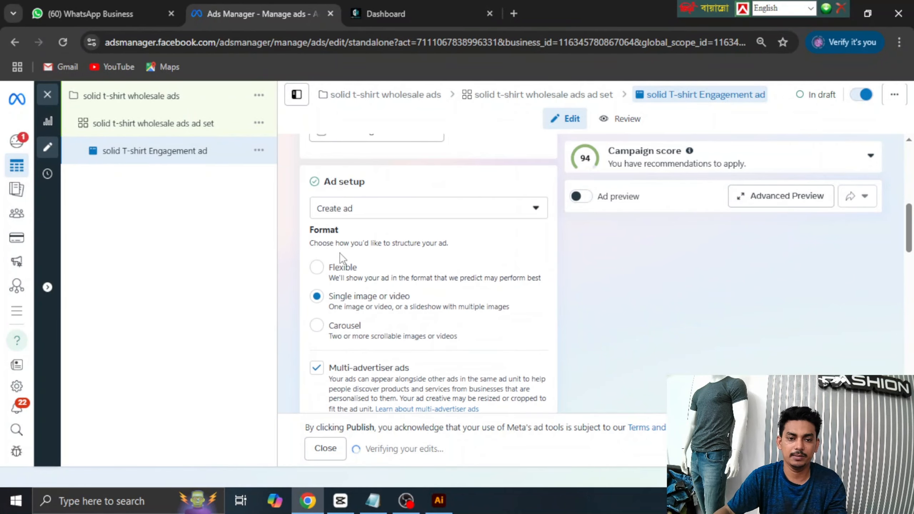
click(371, 213)
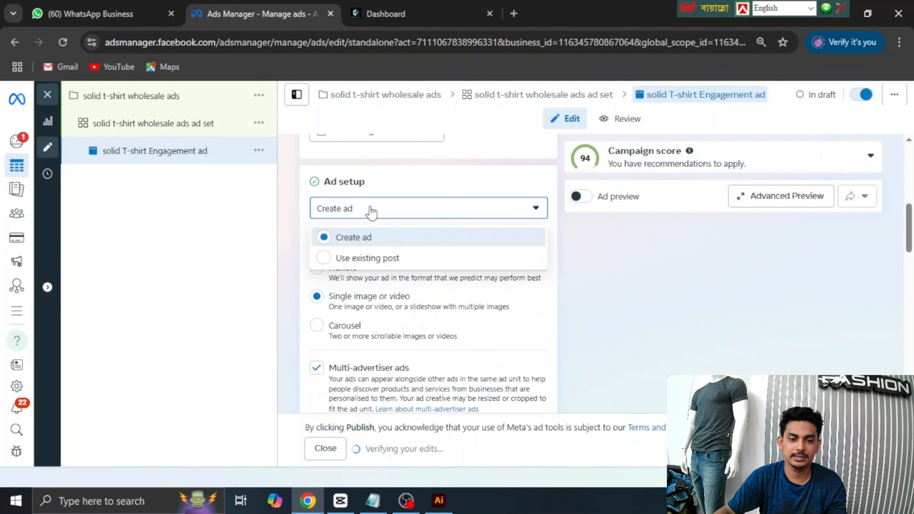
click(411, 263)
scroll(521, 335, down, 2)
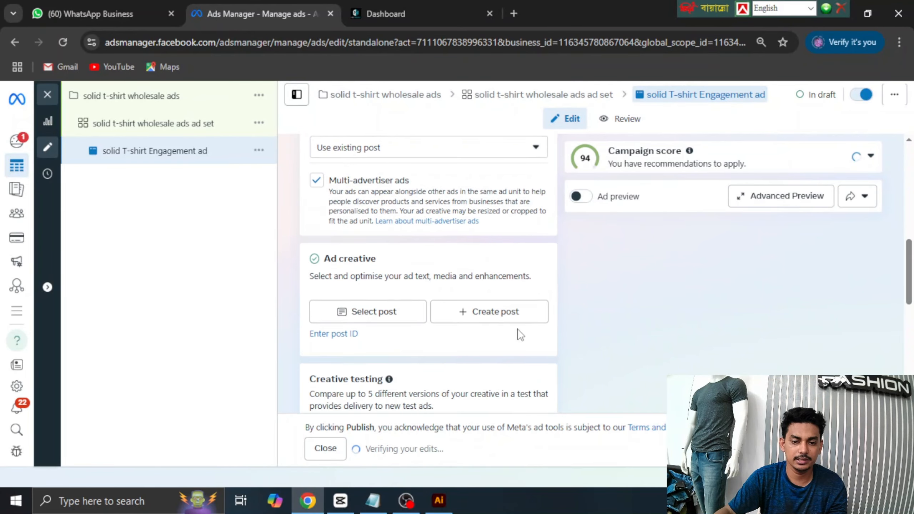
Choose the published Facebook wholesale video post from 30 Aug 2025 as the ad creative
click(373, 311)
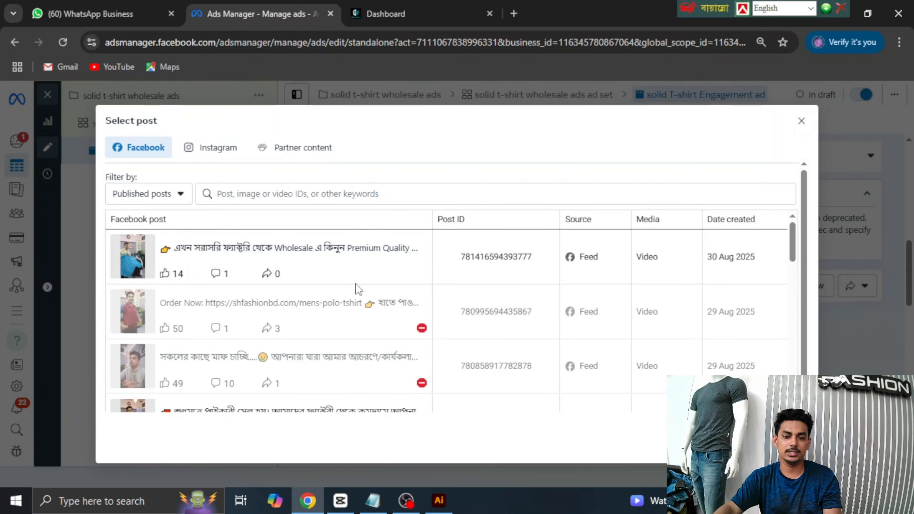
click(442, 274)
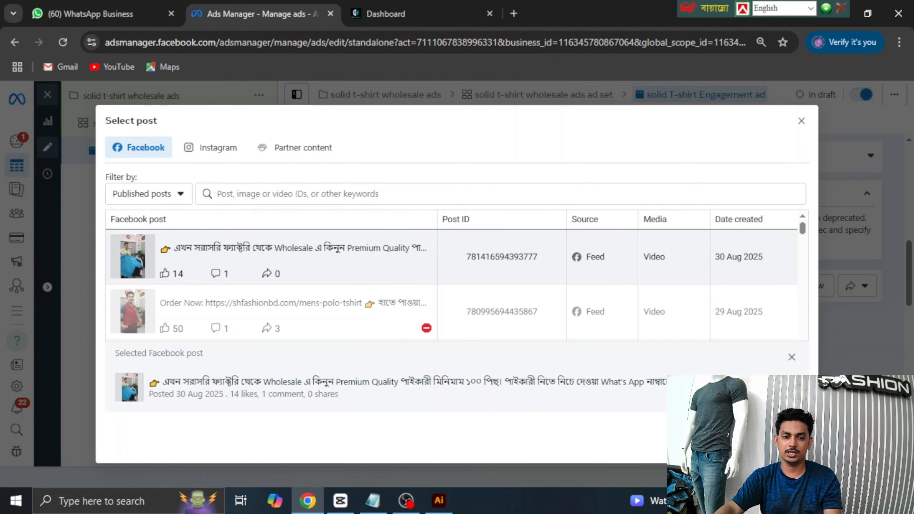
click(787, 445)
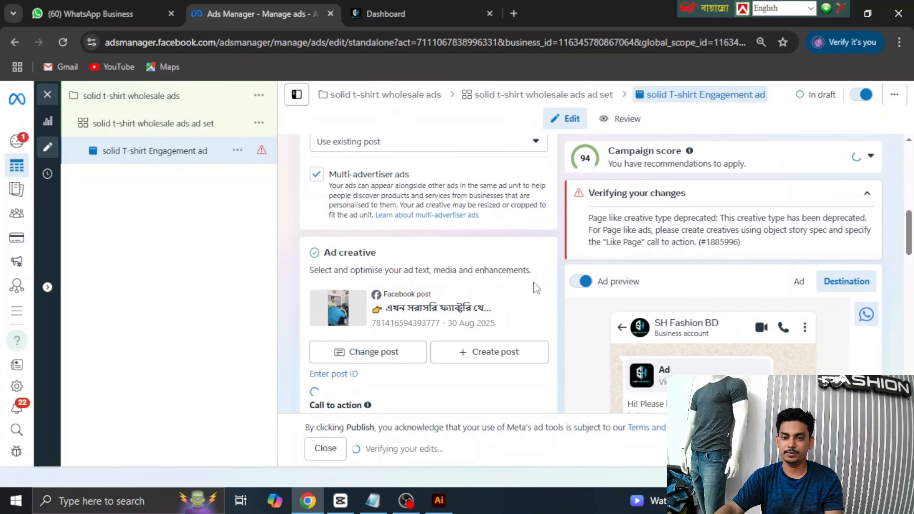
Review the selected post's primary text, call to action and creative enhancement settings
scroll(536, 288, down, 6)
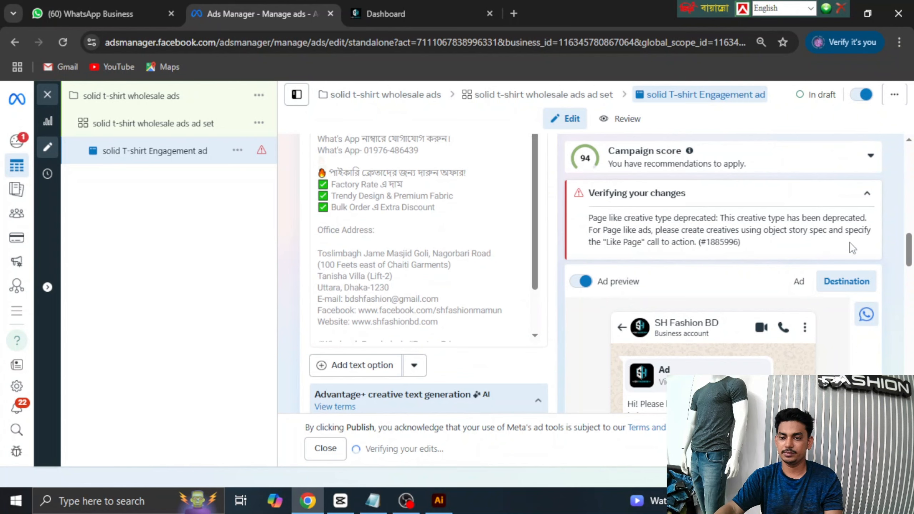
scroll(469, 255, down, 5)
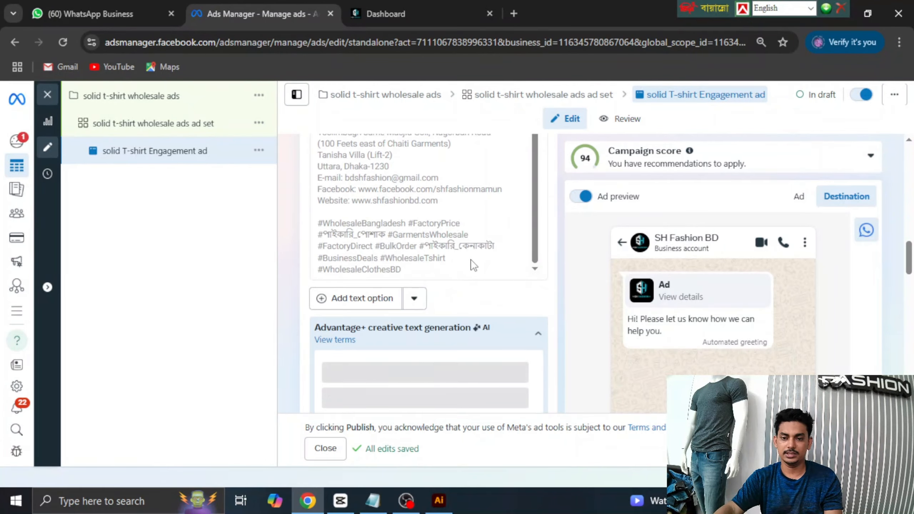
scroll(478, 265, down, 2)
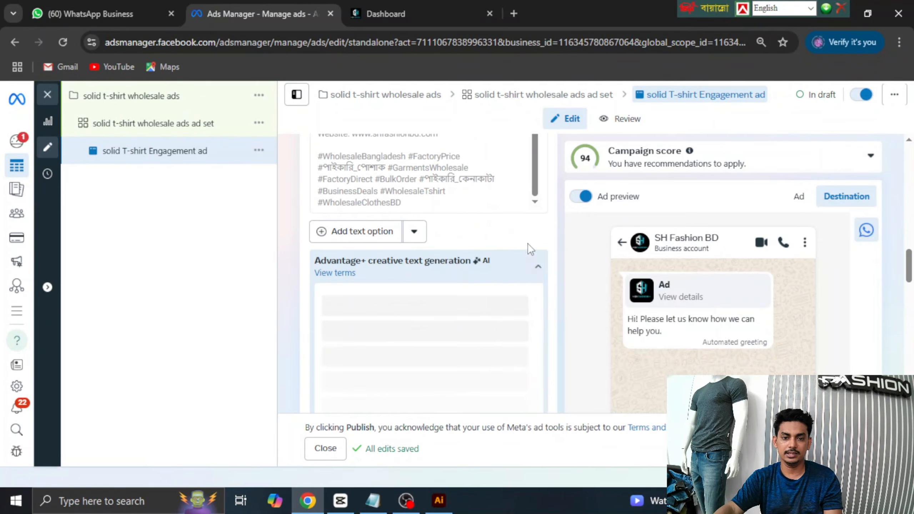
scroll(528, 248, down, 5)
scroll(500, 306, up, 3)
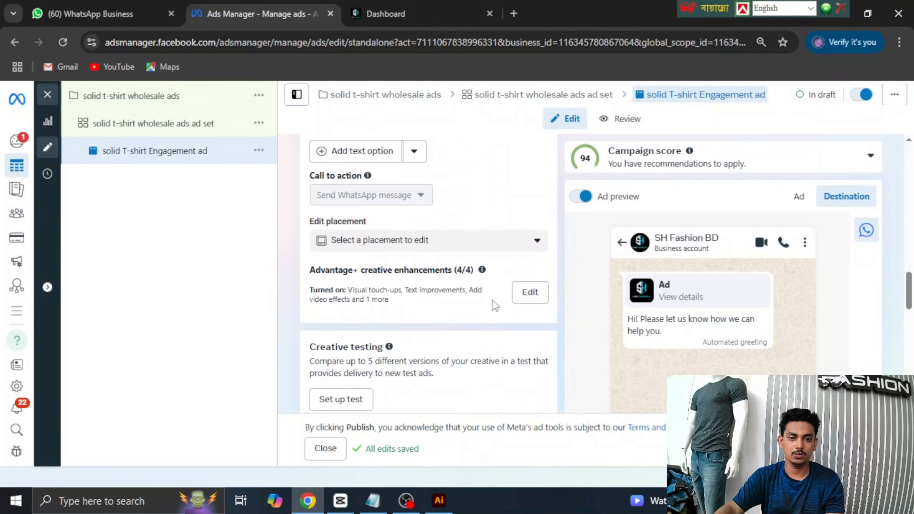
scroll(468, 301, up, 2)
mouse_move(326, 283)
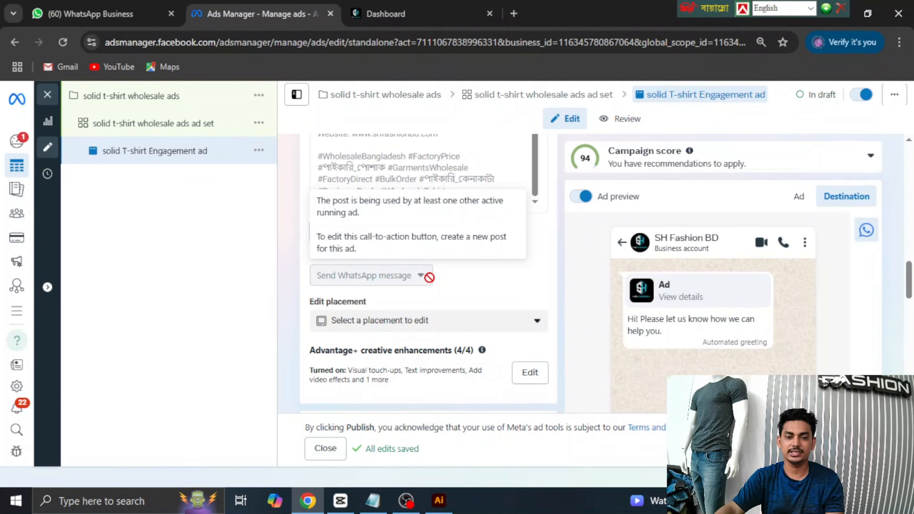
scroll(518, 327, up, 6)
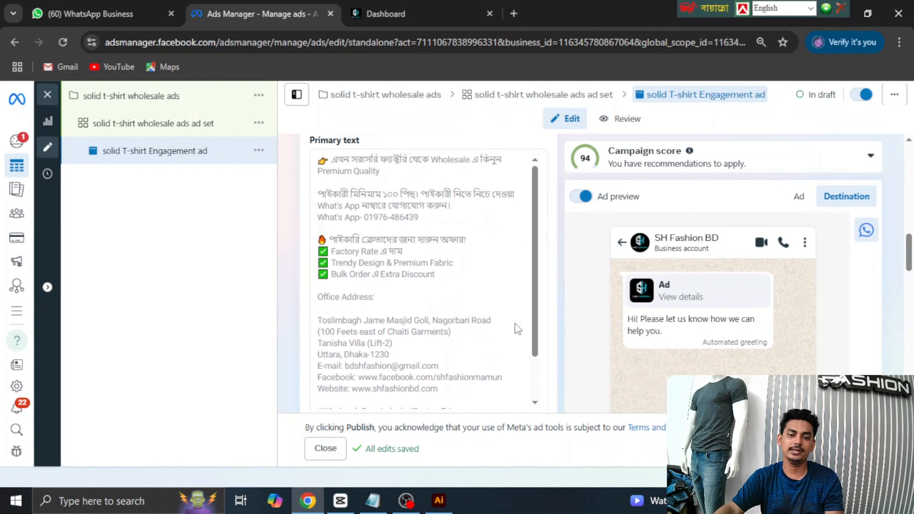
scroll(519, 329, down, 6)
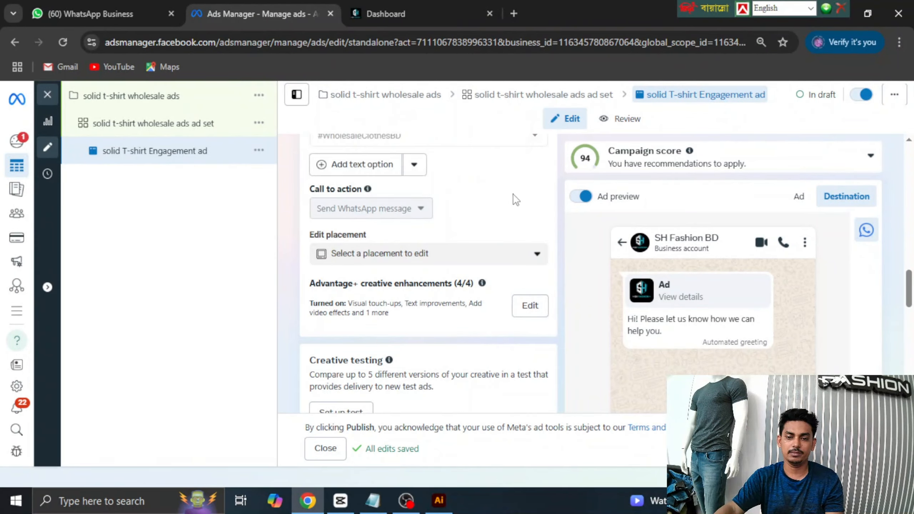
Set the message template to the existing "Start conversations 24/03/2025" template and check its greeting text
scroll(526, 212, down, 4)
scroll(516, 300, down, 3)
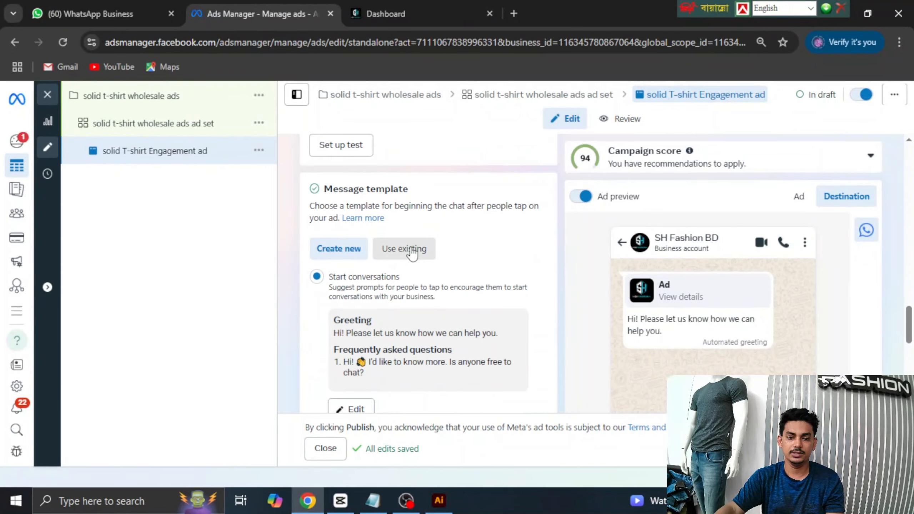
click(412, 250)
click(340, 251)
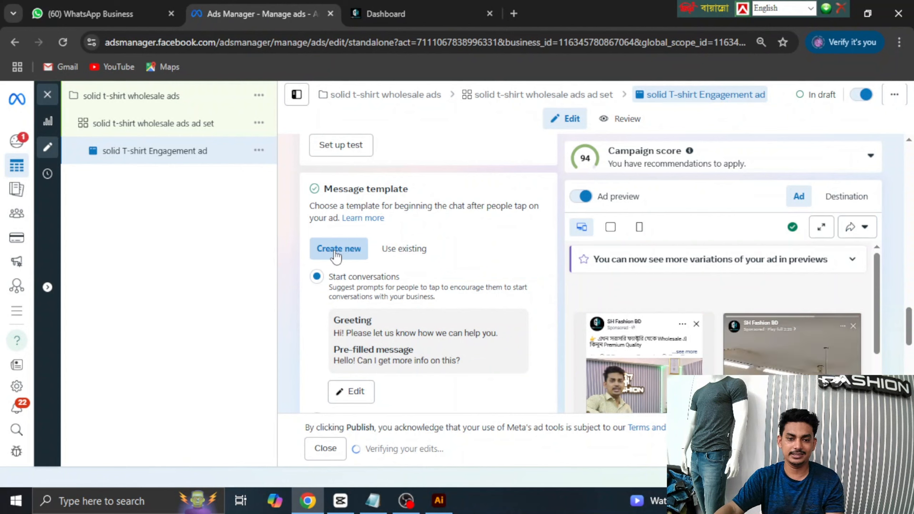
scroll(360, 324, down, 2)
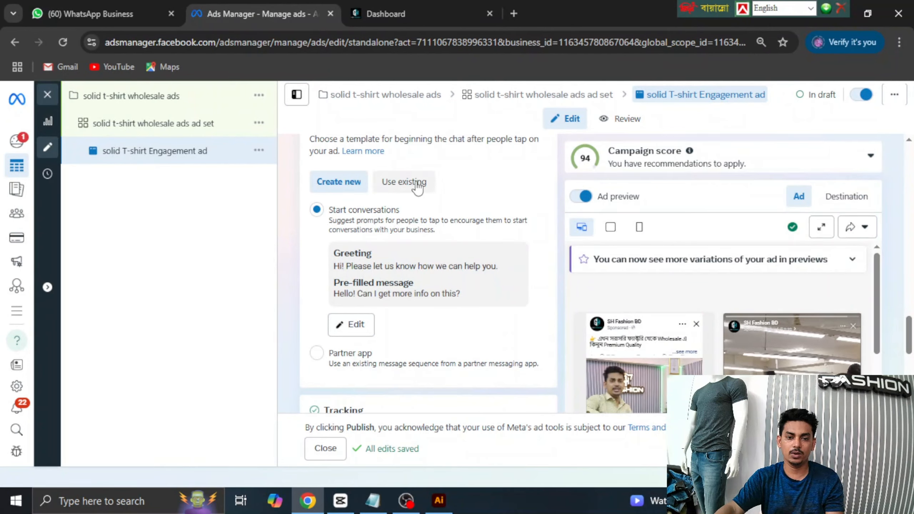
click(402, 183)
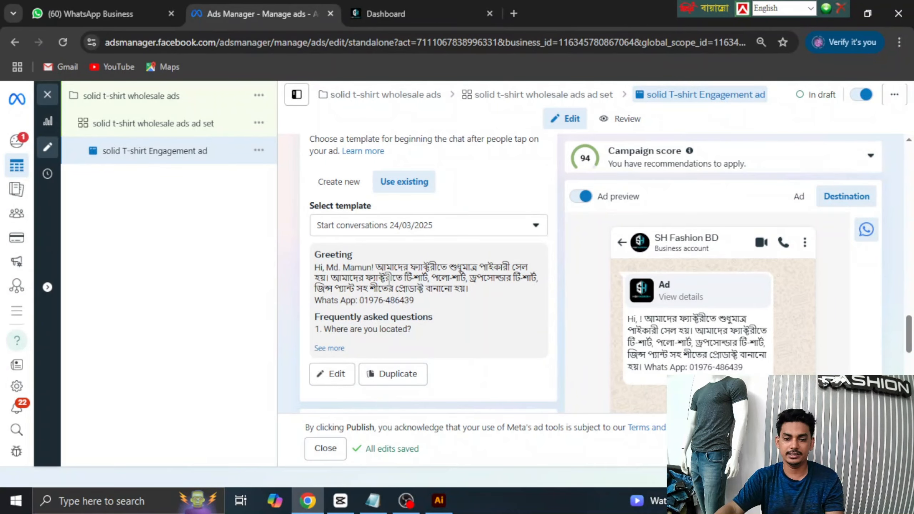
drag(376, 268, 443, 311)
click(490, 322)
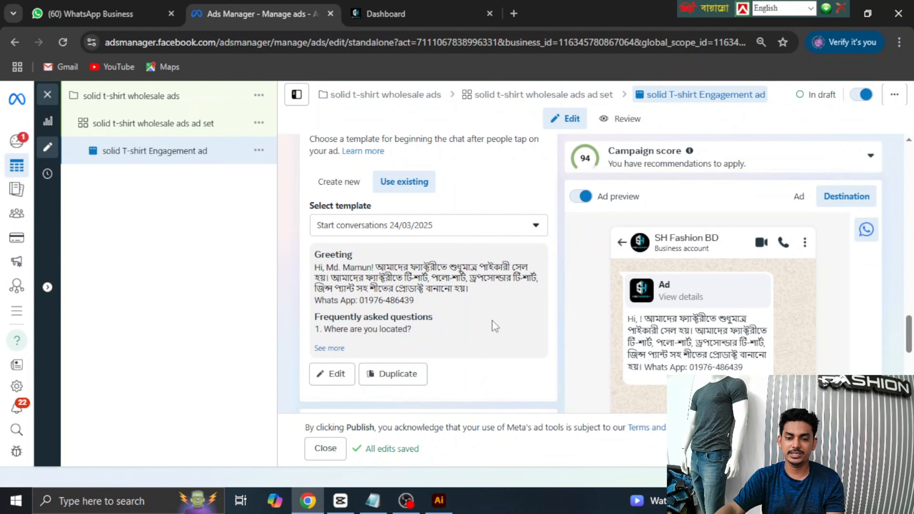
Examine the ad's tracking settings, from website events to the URL parameters
scroll(497, 315, down, 2)
scroll(497, 315, down, 2)
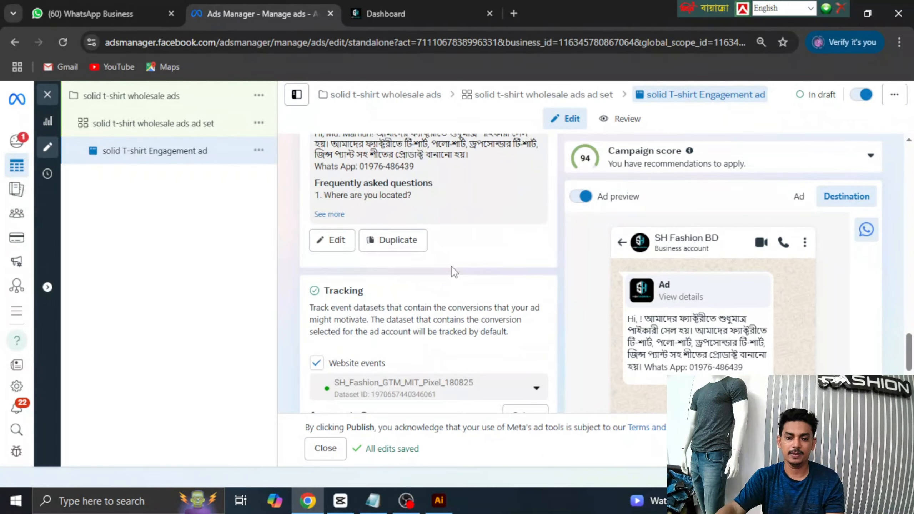
scroll(453, 271, down, 4)
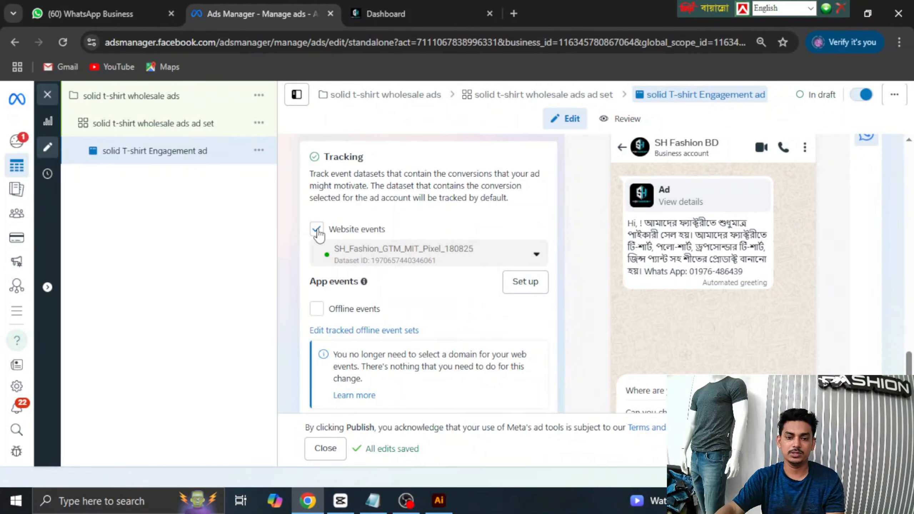
scroll(468, 273, down, 2)
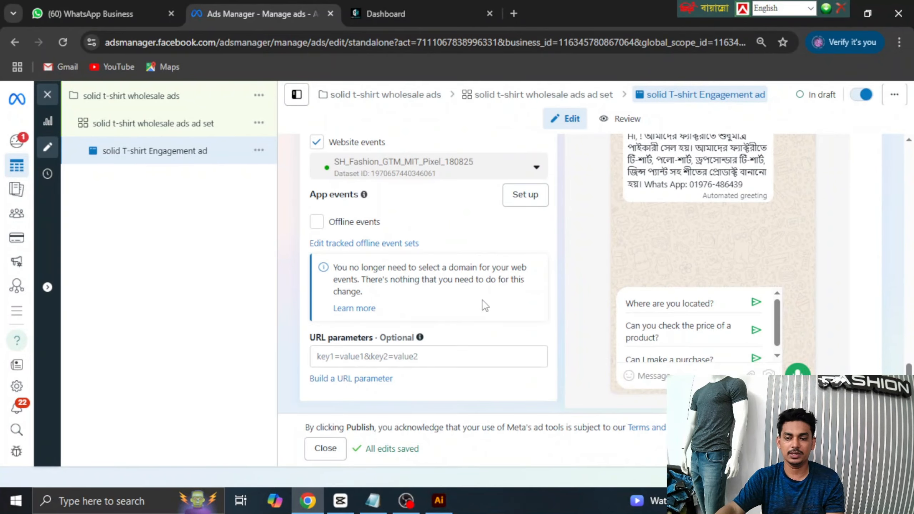
Switch the preview from the destination chat to the ad itself and review how it looks across the Facebook placements
scroll(827, 363, up, 10)
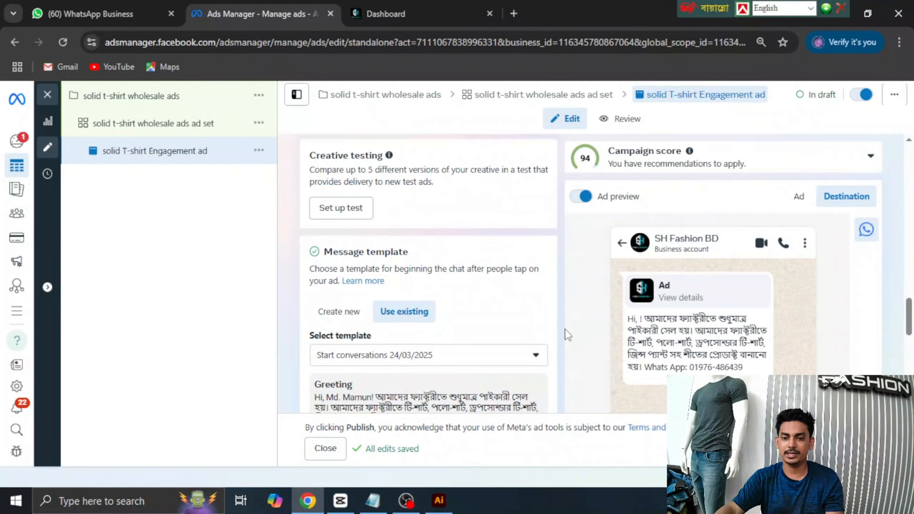
scroll(565, 329, up, 1)
scroll(626, 349, down, 1)
scroll(626, 350, up, 15)
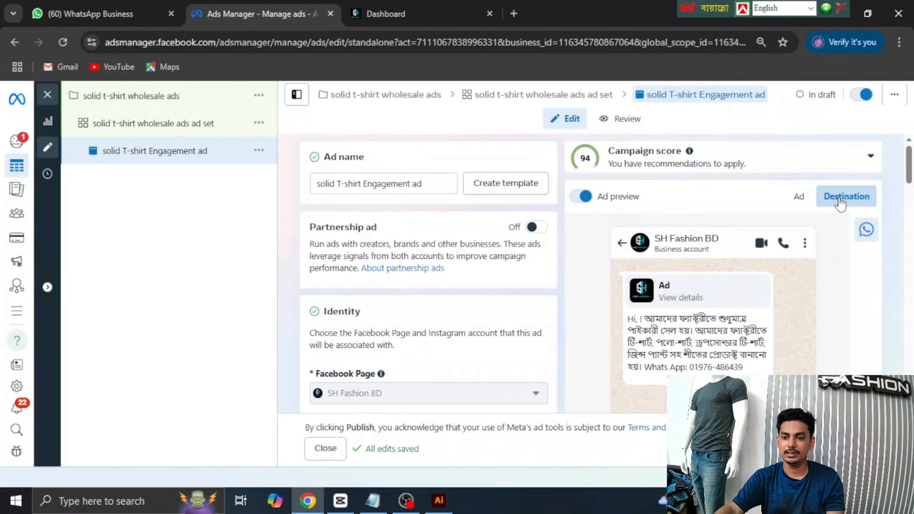
click(798, 199)
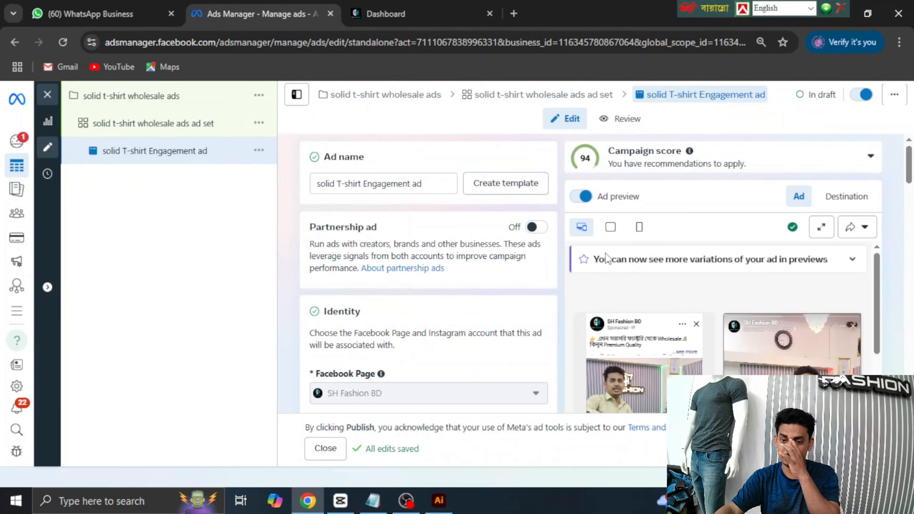
scroll(642, 350, down, 3)
scroll(642, 350, down, 5)
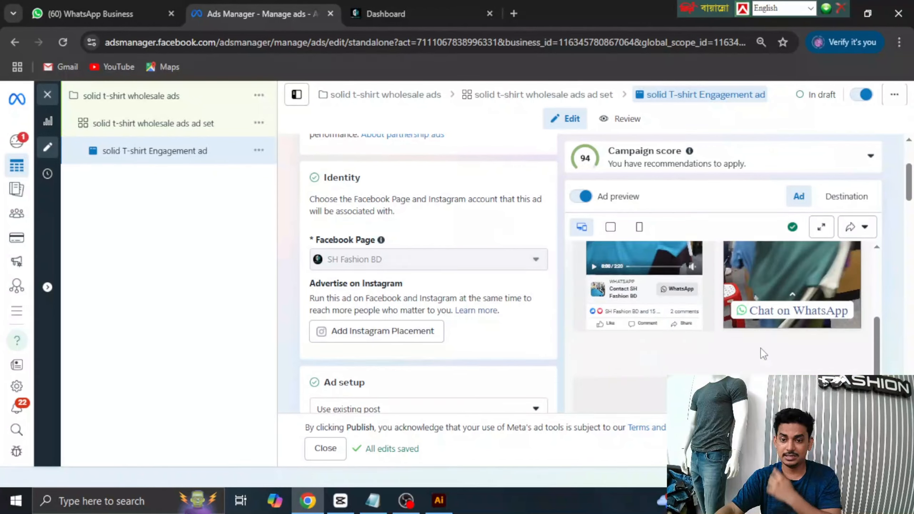
scroll(428, 373, down, 2)
scroll(354, 380, down, 5)
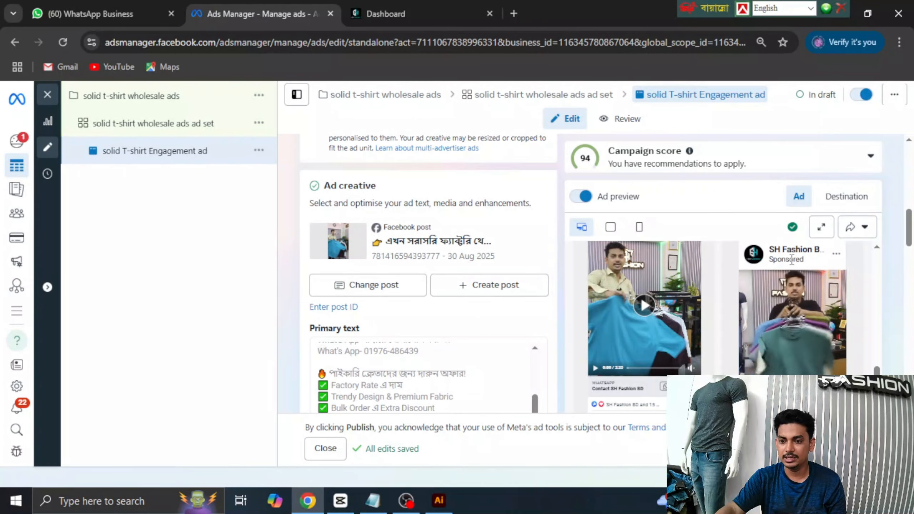
scroll(687, 340, down, 5)
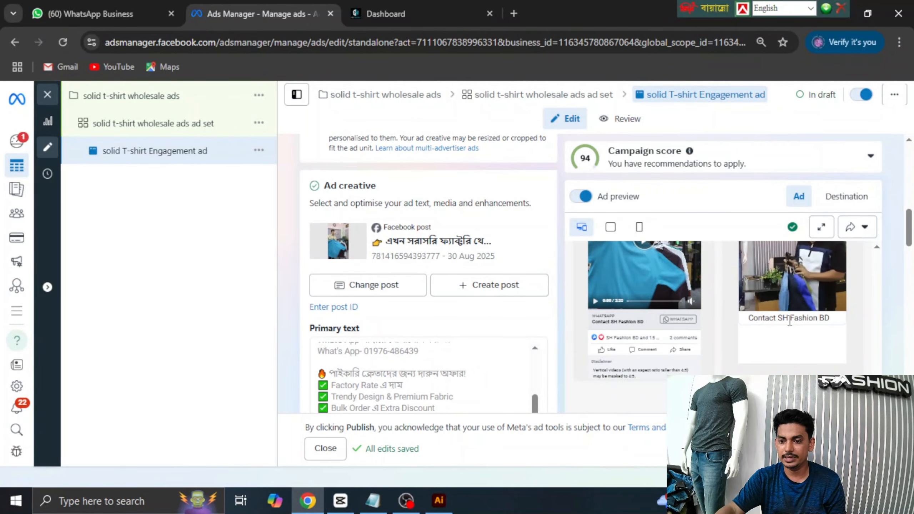
scroll(687, 340, down, 4)
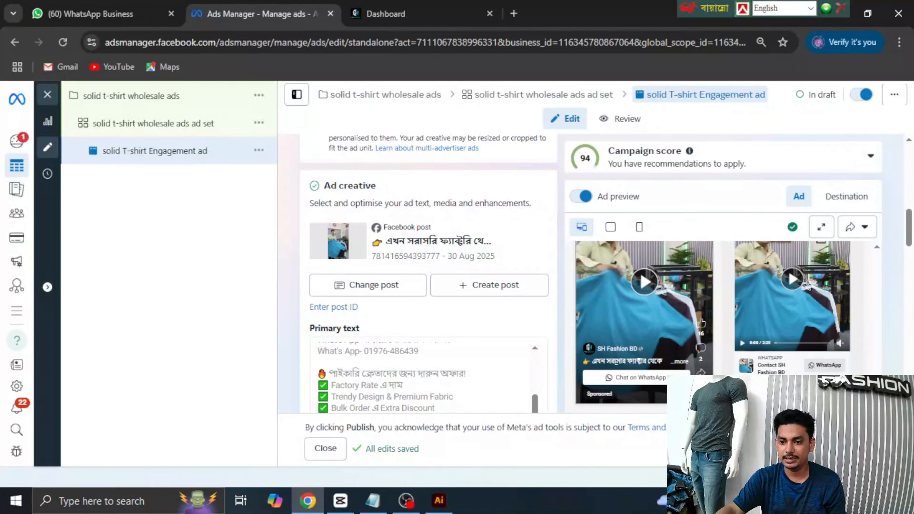
scroll(644, 349, down, 10)
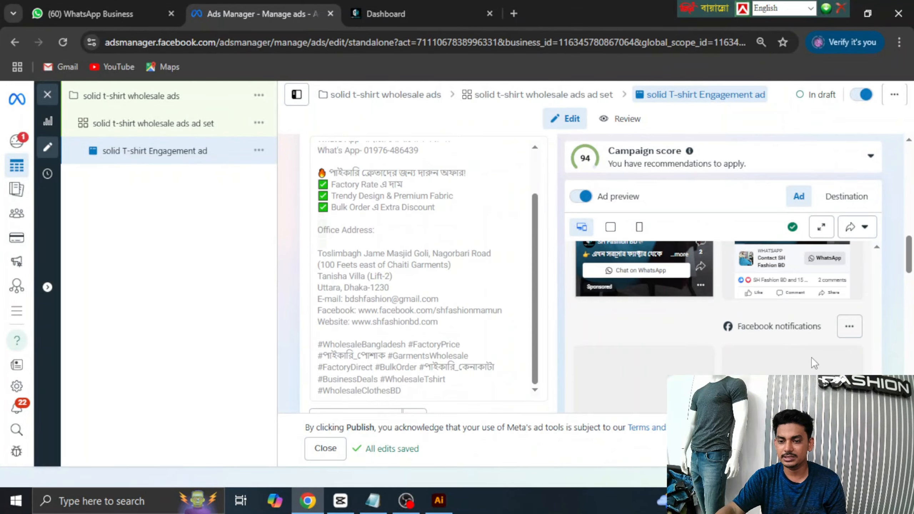
scroll(744, 343, down, 10)
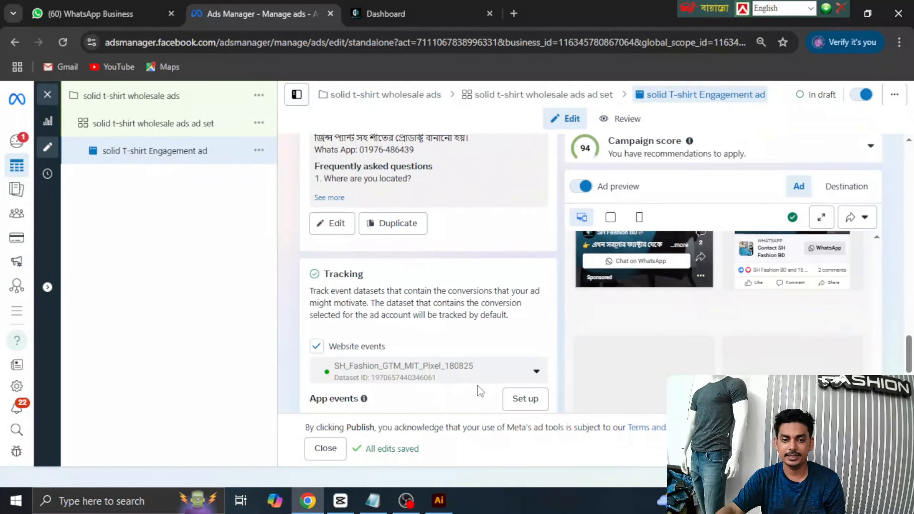